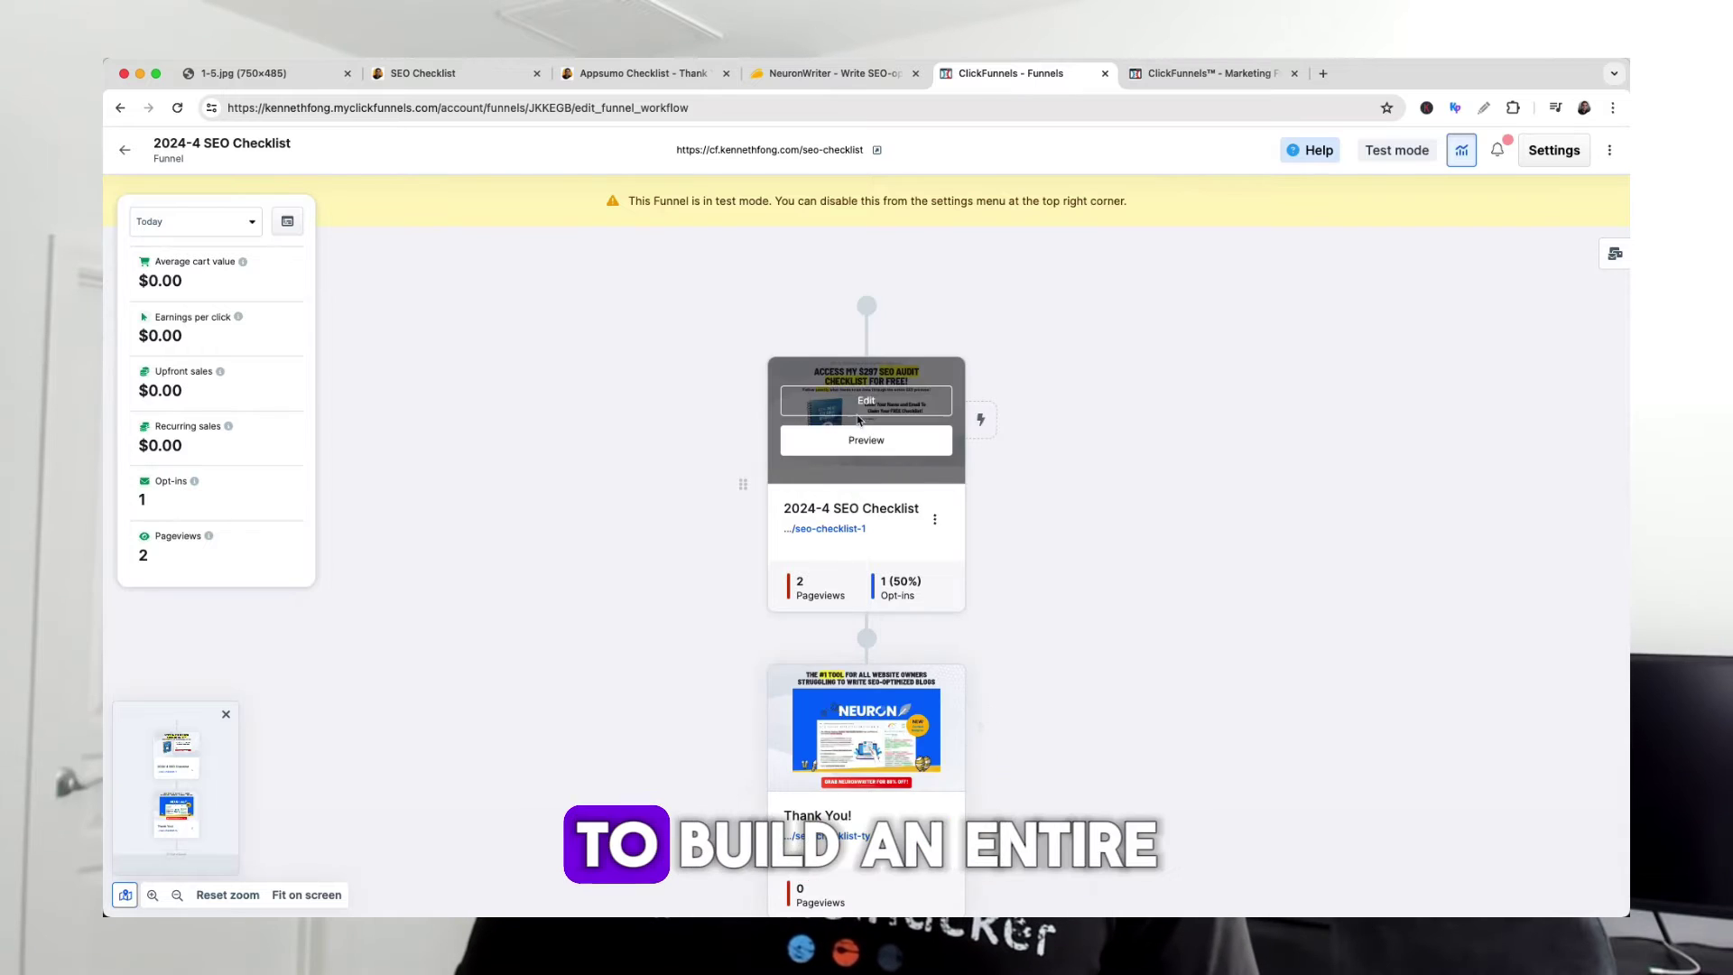
# Open the opt-in page in the editor, adjust the checklist image column, and save.
pyautogui.click(858, 418)
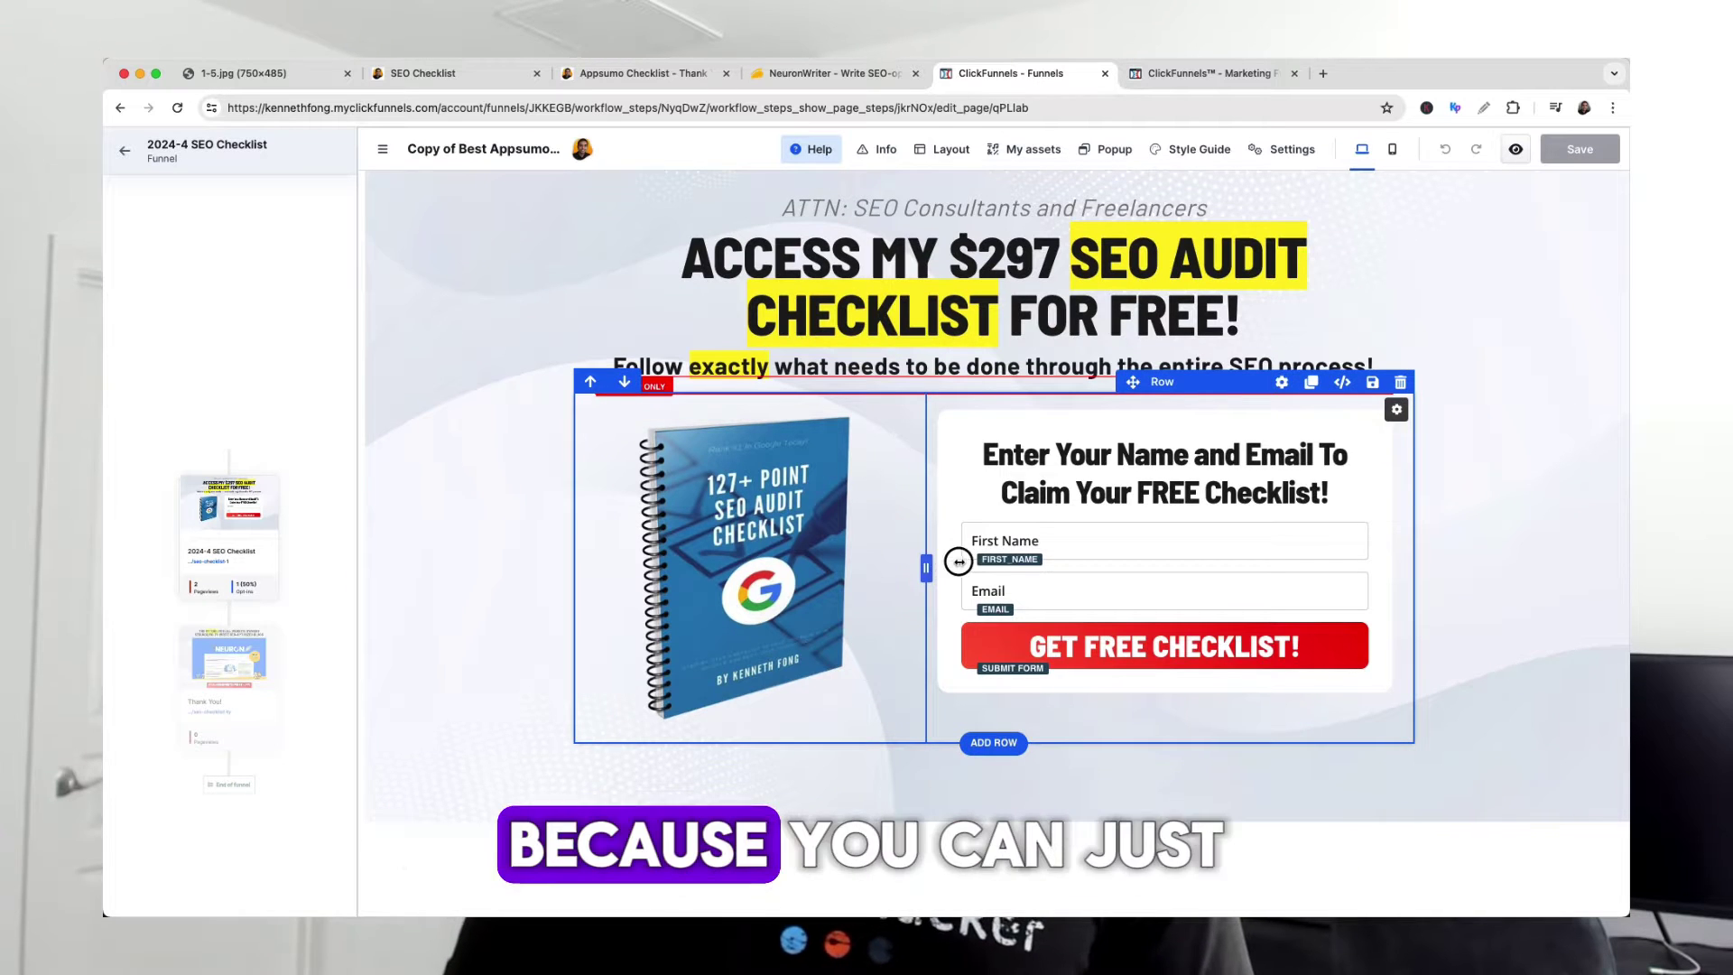
pyautogui.moveTo(939, 561)
pyautogui.mouseDown()
pyautogui.moveTo(1009, 558)
pyautogui.moveTo(943, 561)
pyautogui.mouseUp()
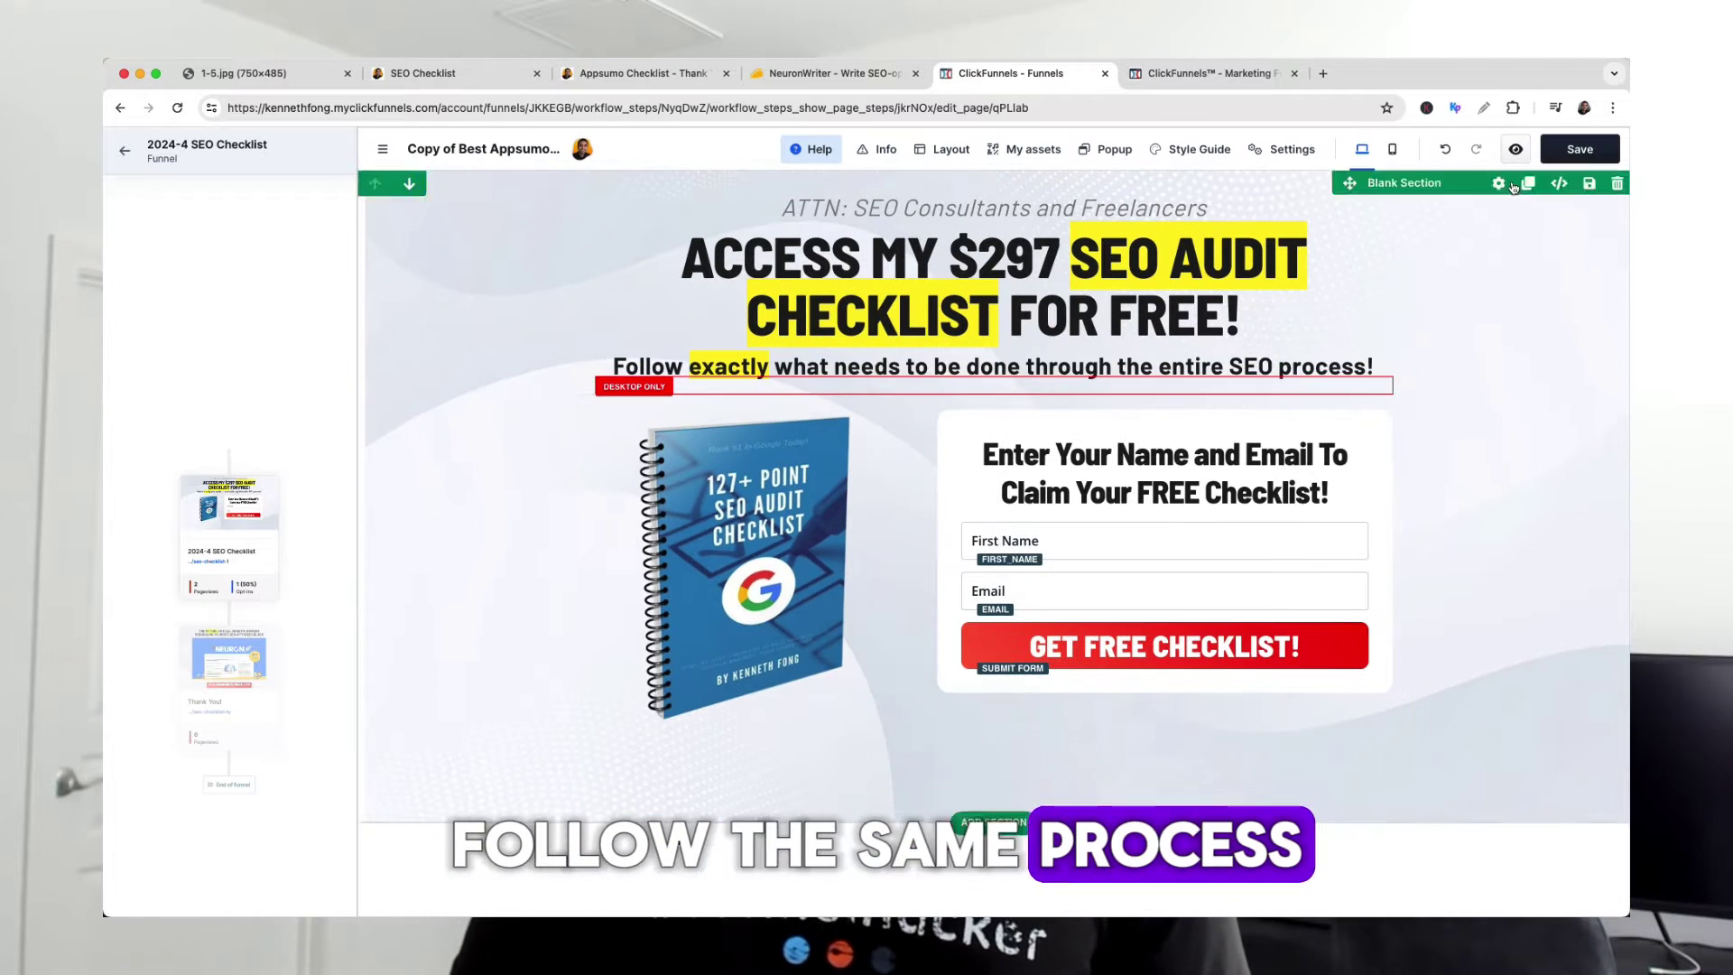
pyautogui.click(1575, 149)
# Browse the ClickFunnels marketing site, then open the Thank You page in the editor.
pyautogui.click(1239, 76)
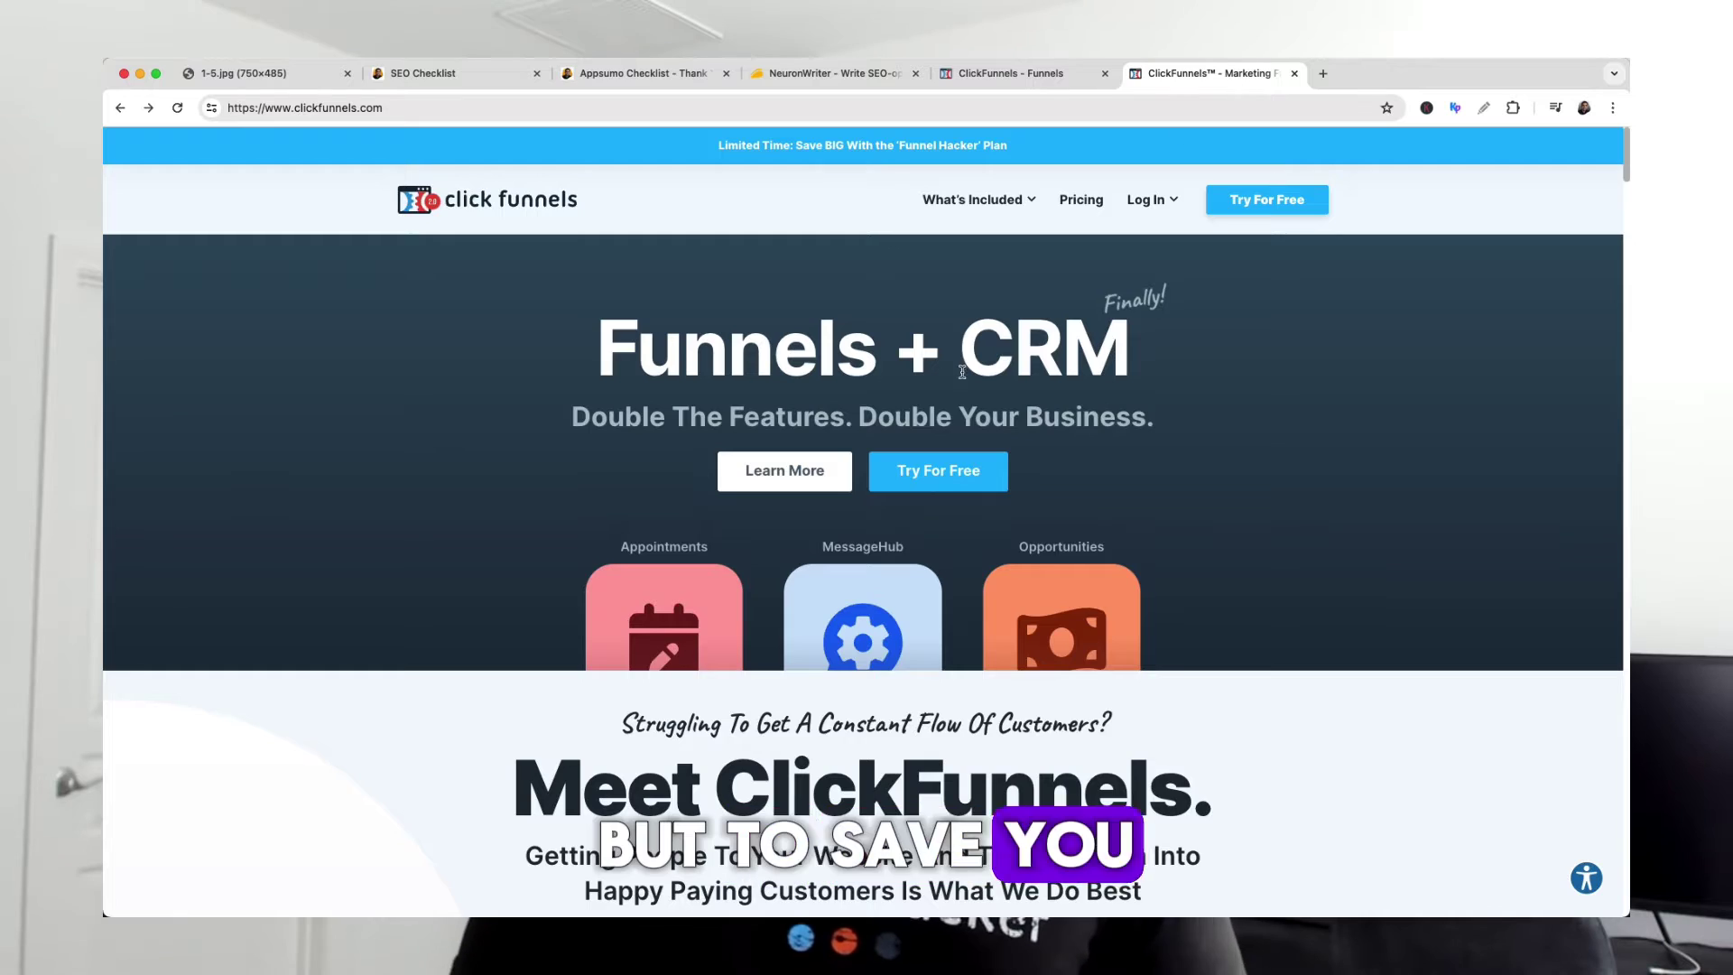
pyautogui.scroll(-12, 962, 372)
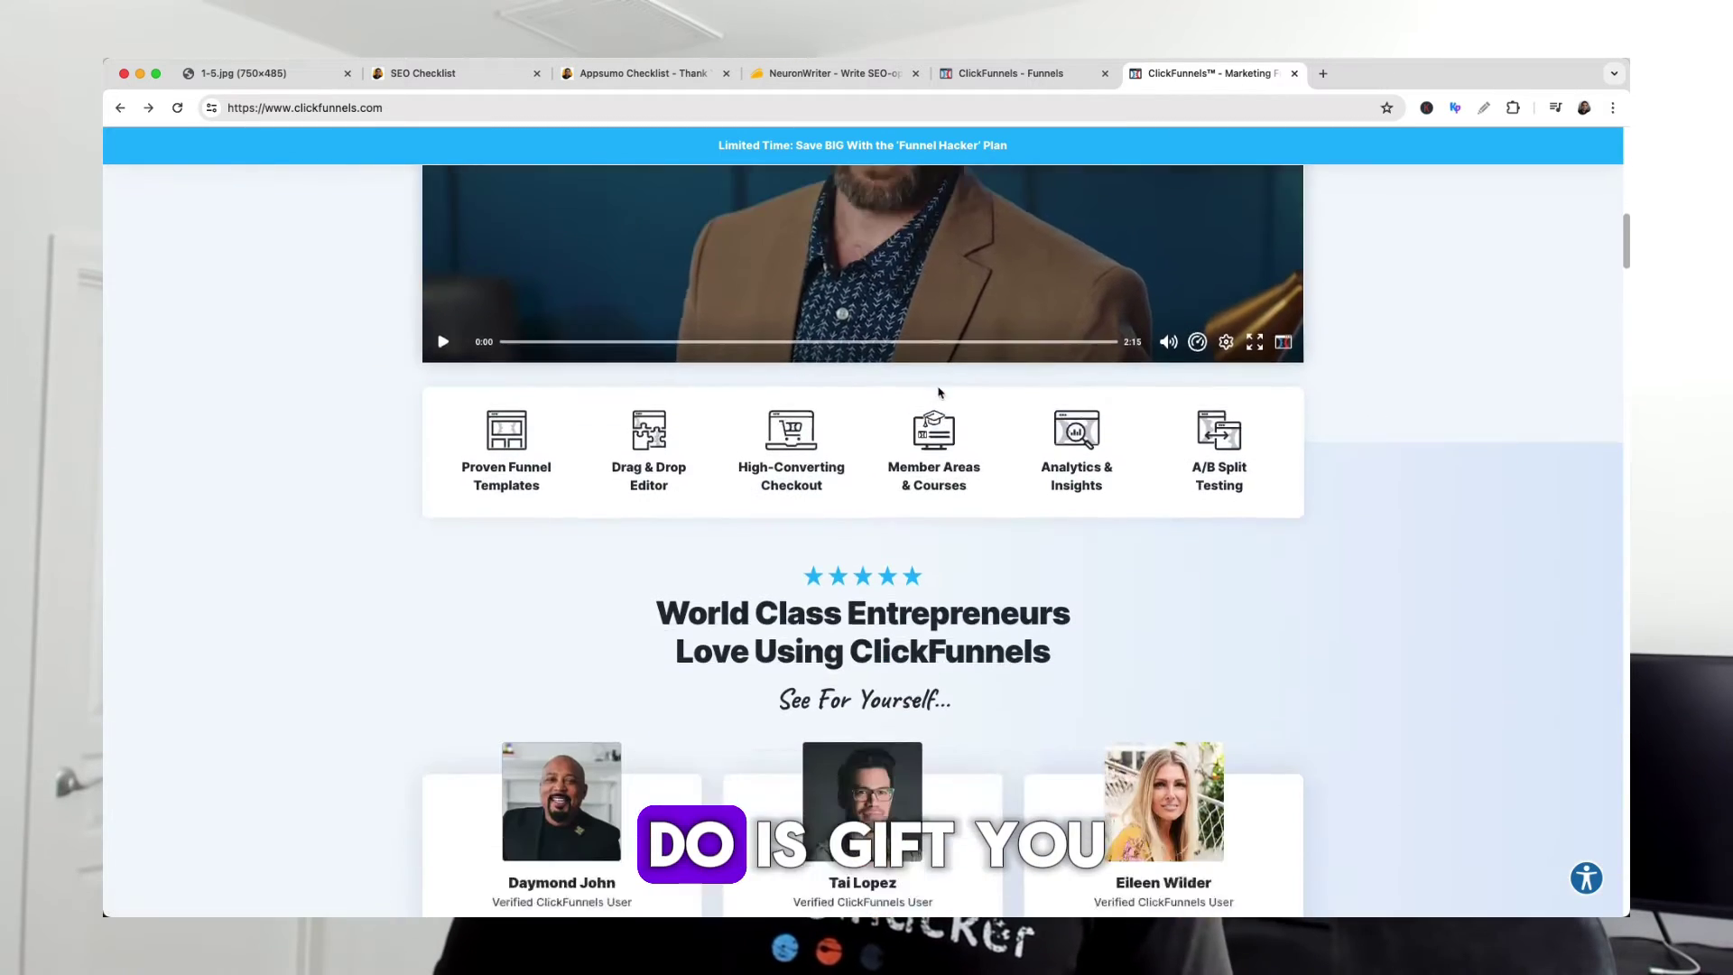
pyautogui.scroll(-6, 939, 393)
pyautogui.click(1056, 75)
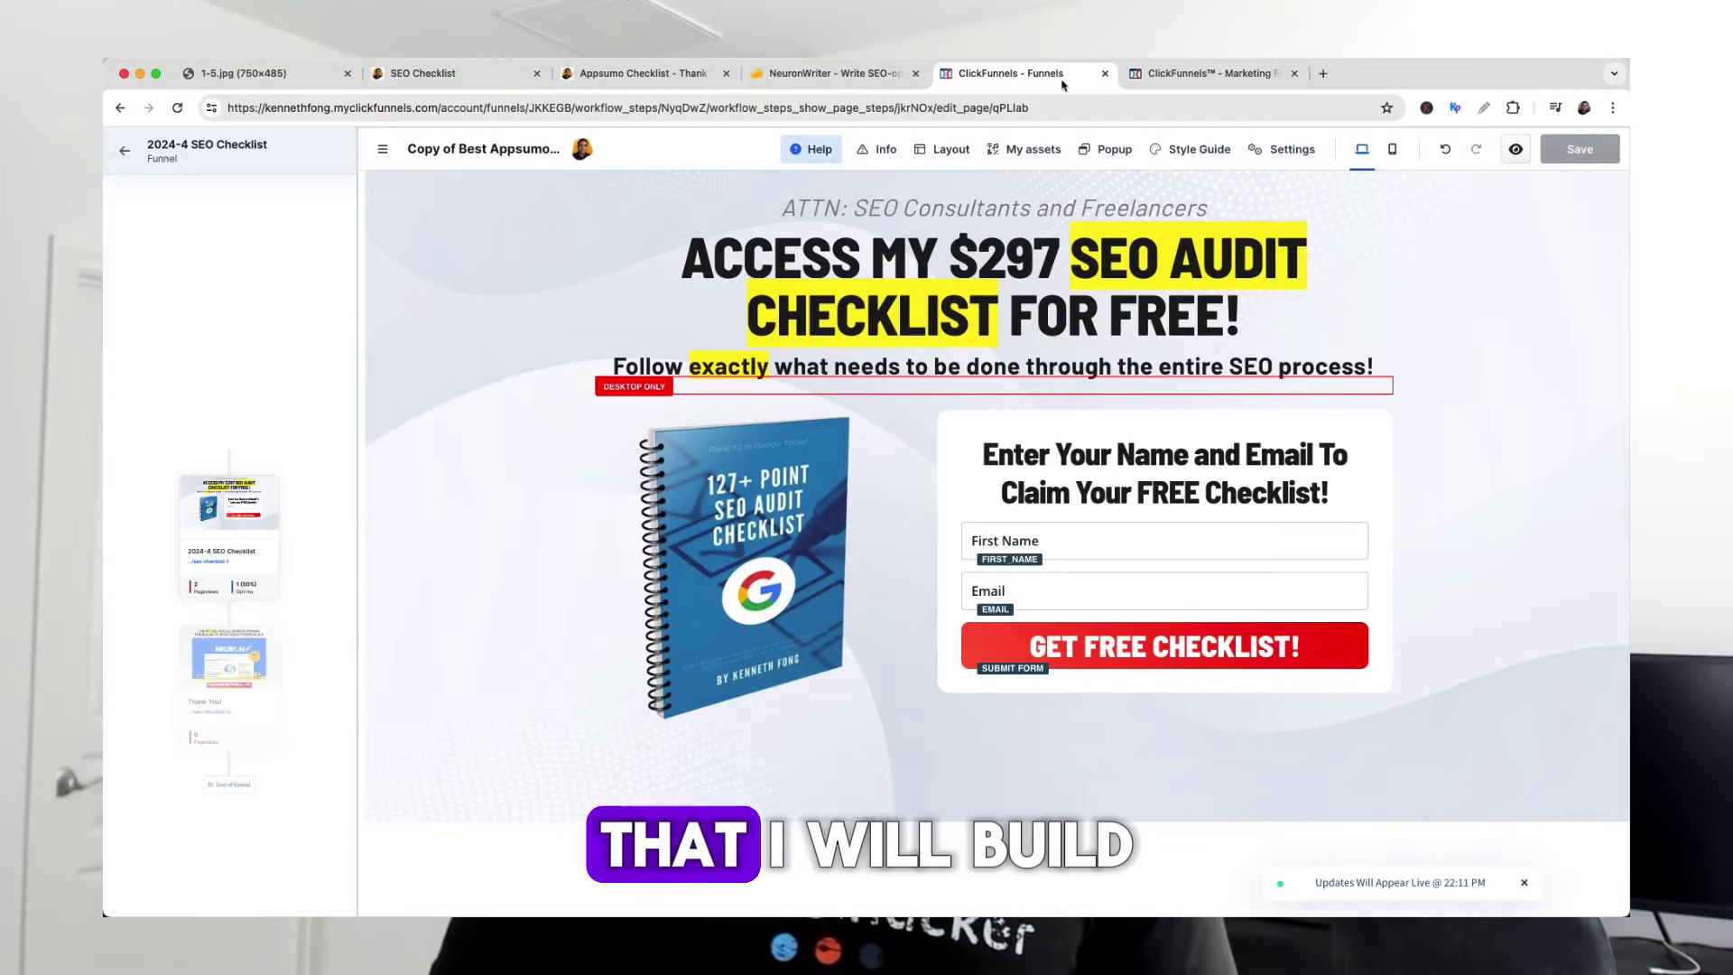
pyautogui.click(260, 685)
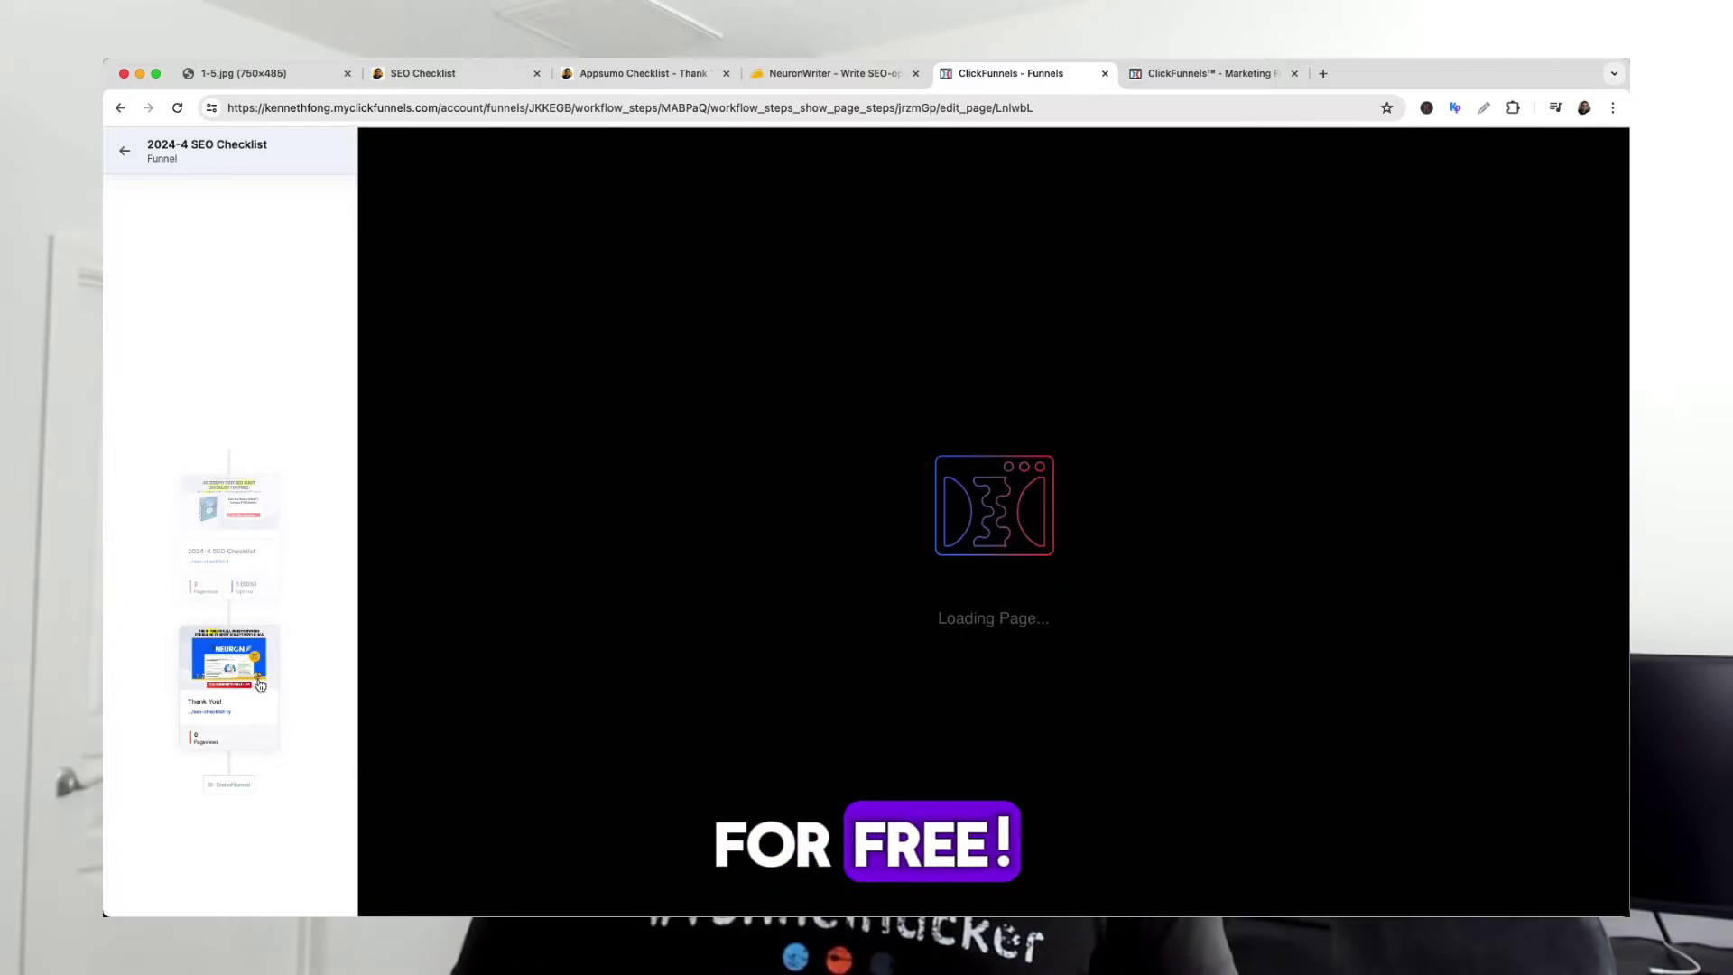
pyautogui.scroll(-5, 776, 594)
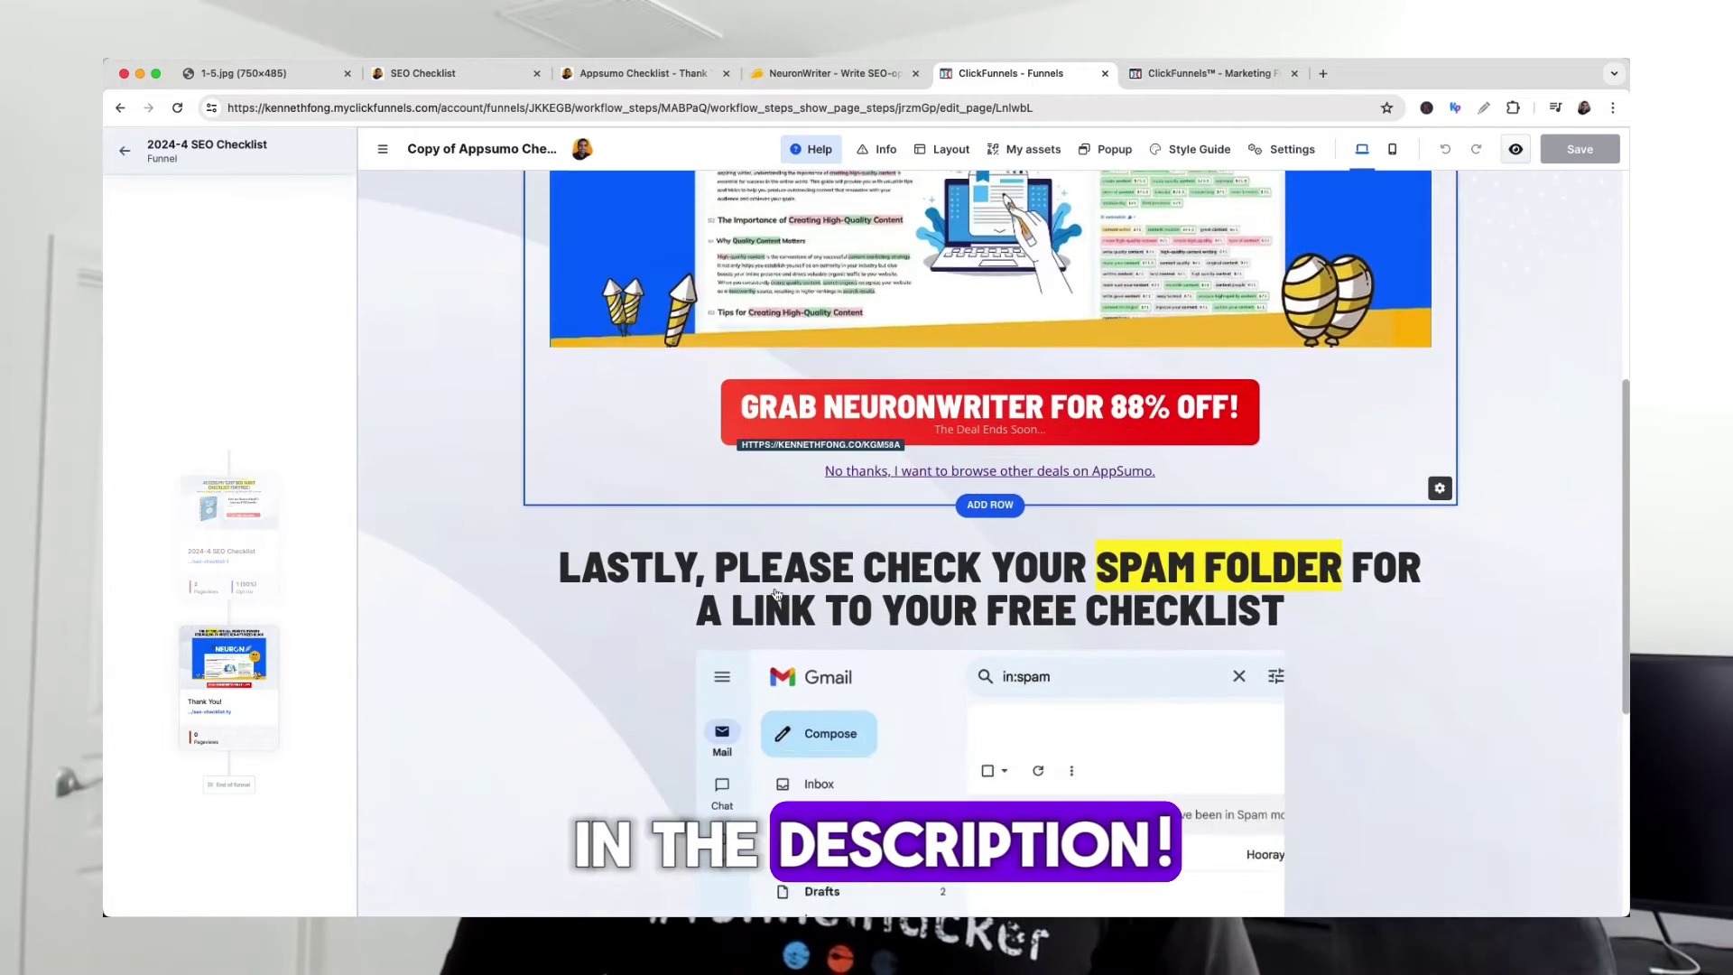
pyautogui.scroll(-3, 776, 594)
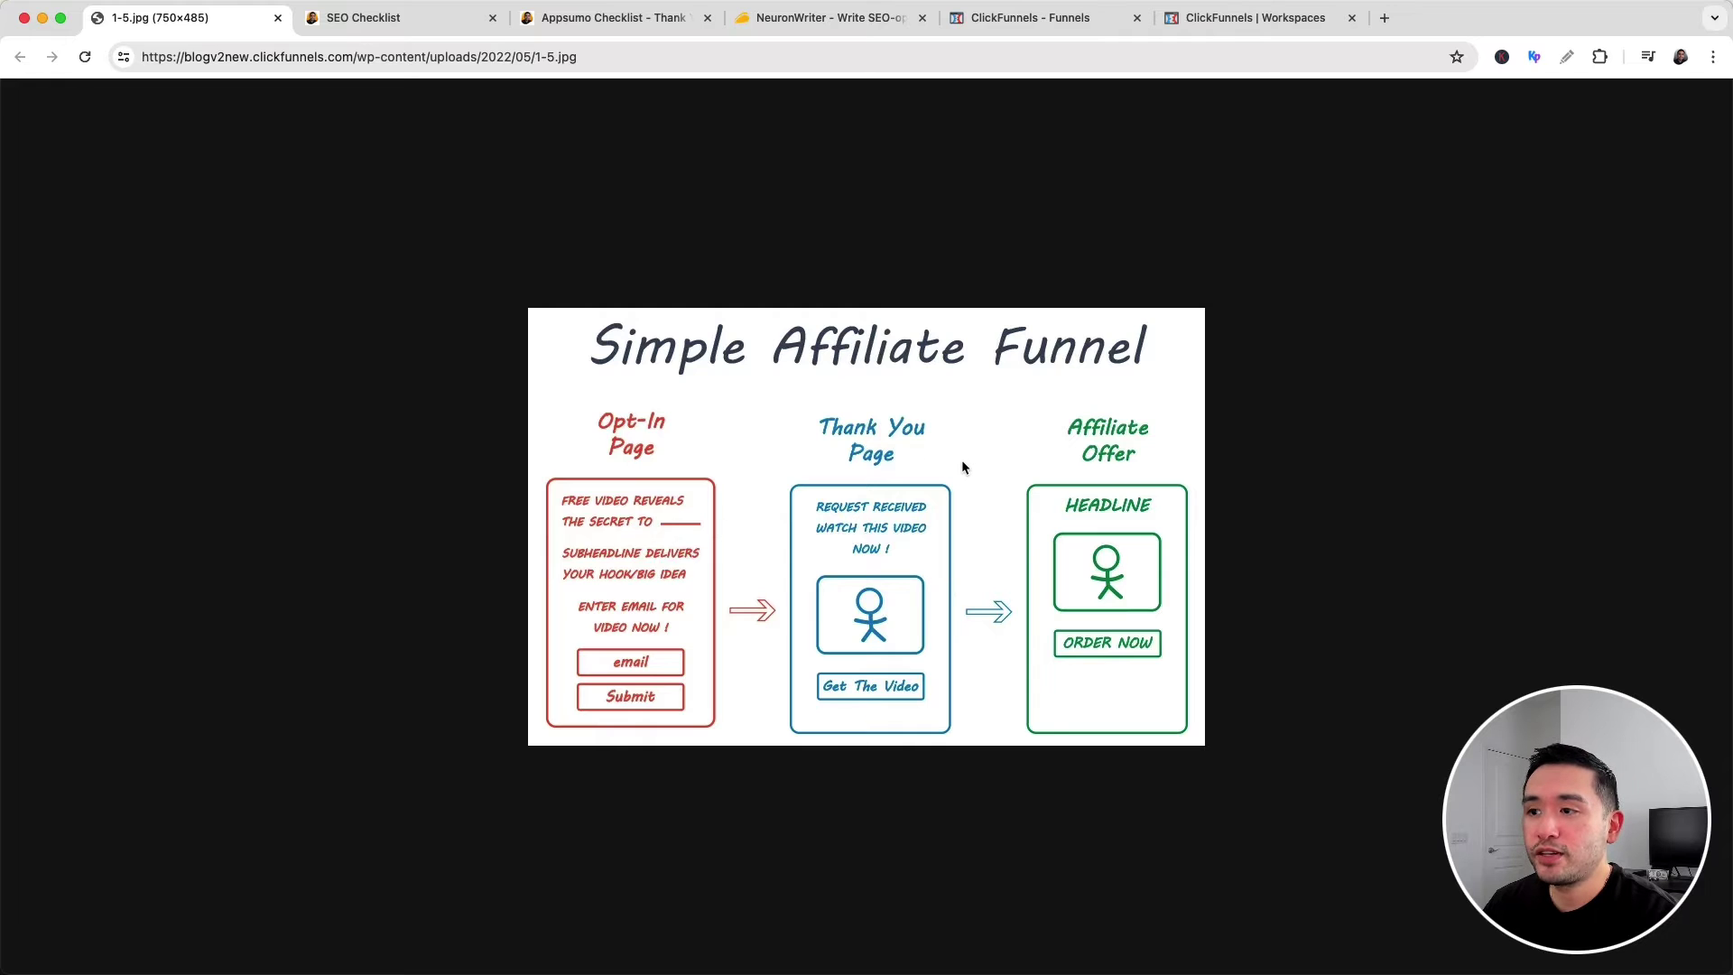
# Compare the live SEO Checklist opt-in page with the NeuronWriter deal thank-you page.
pyautogui.click(419, 29)
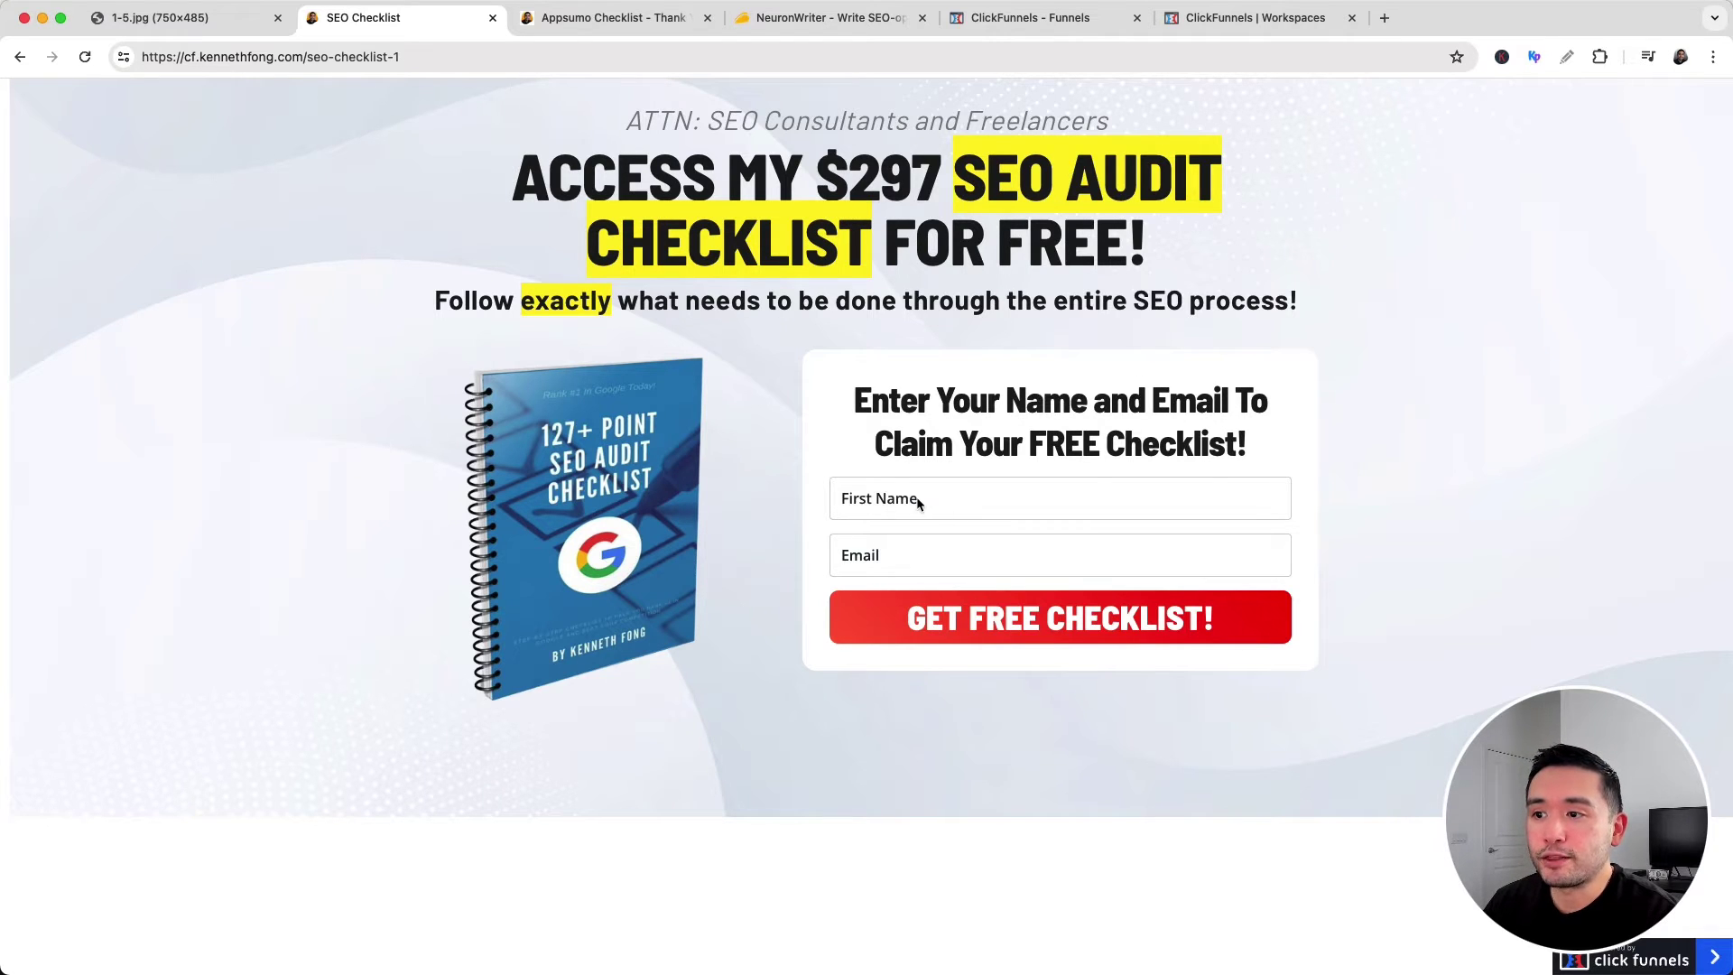
pyautogui.click(611, 28)
pyautogui.click(485, 154)
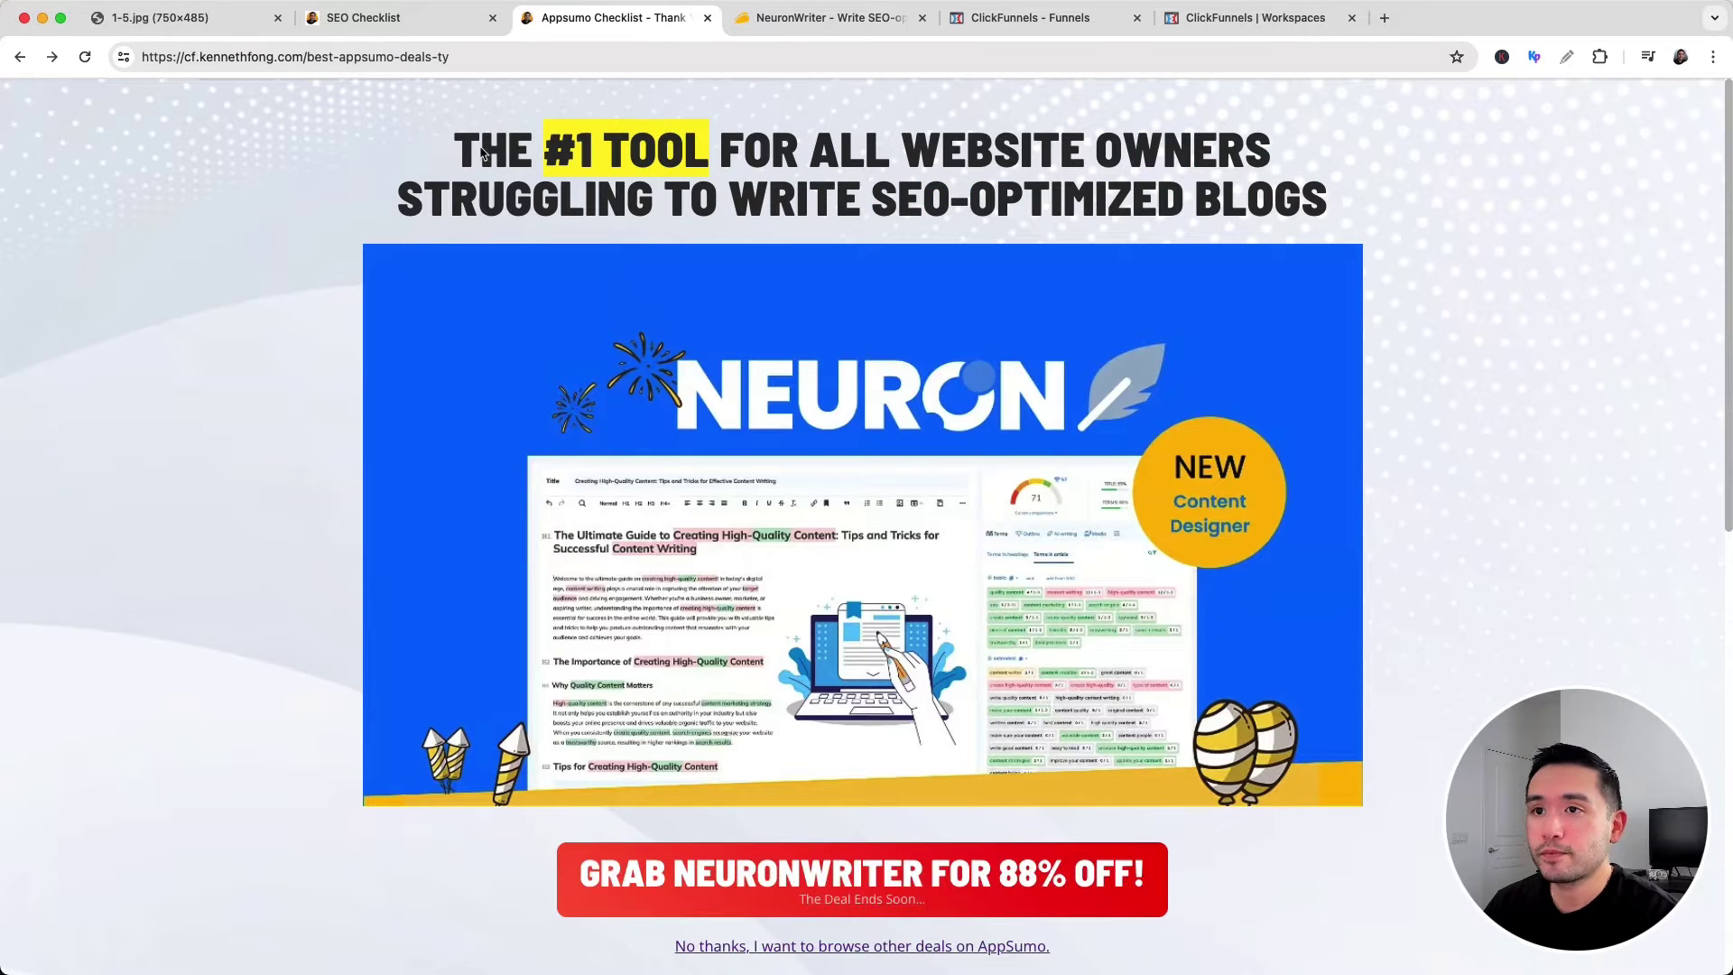
pyautogui.moveTo(460, 149); pyautogui.dragTo(1232, 198)
pyautogui.scroll(-3, 821, 442)
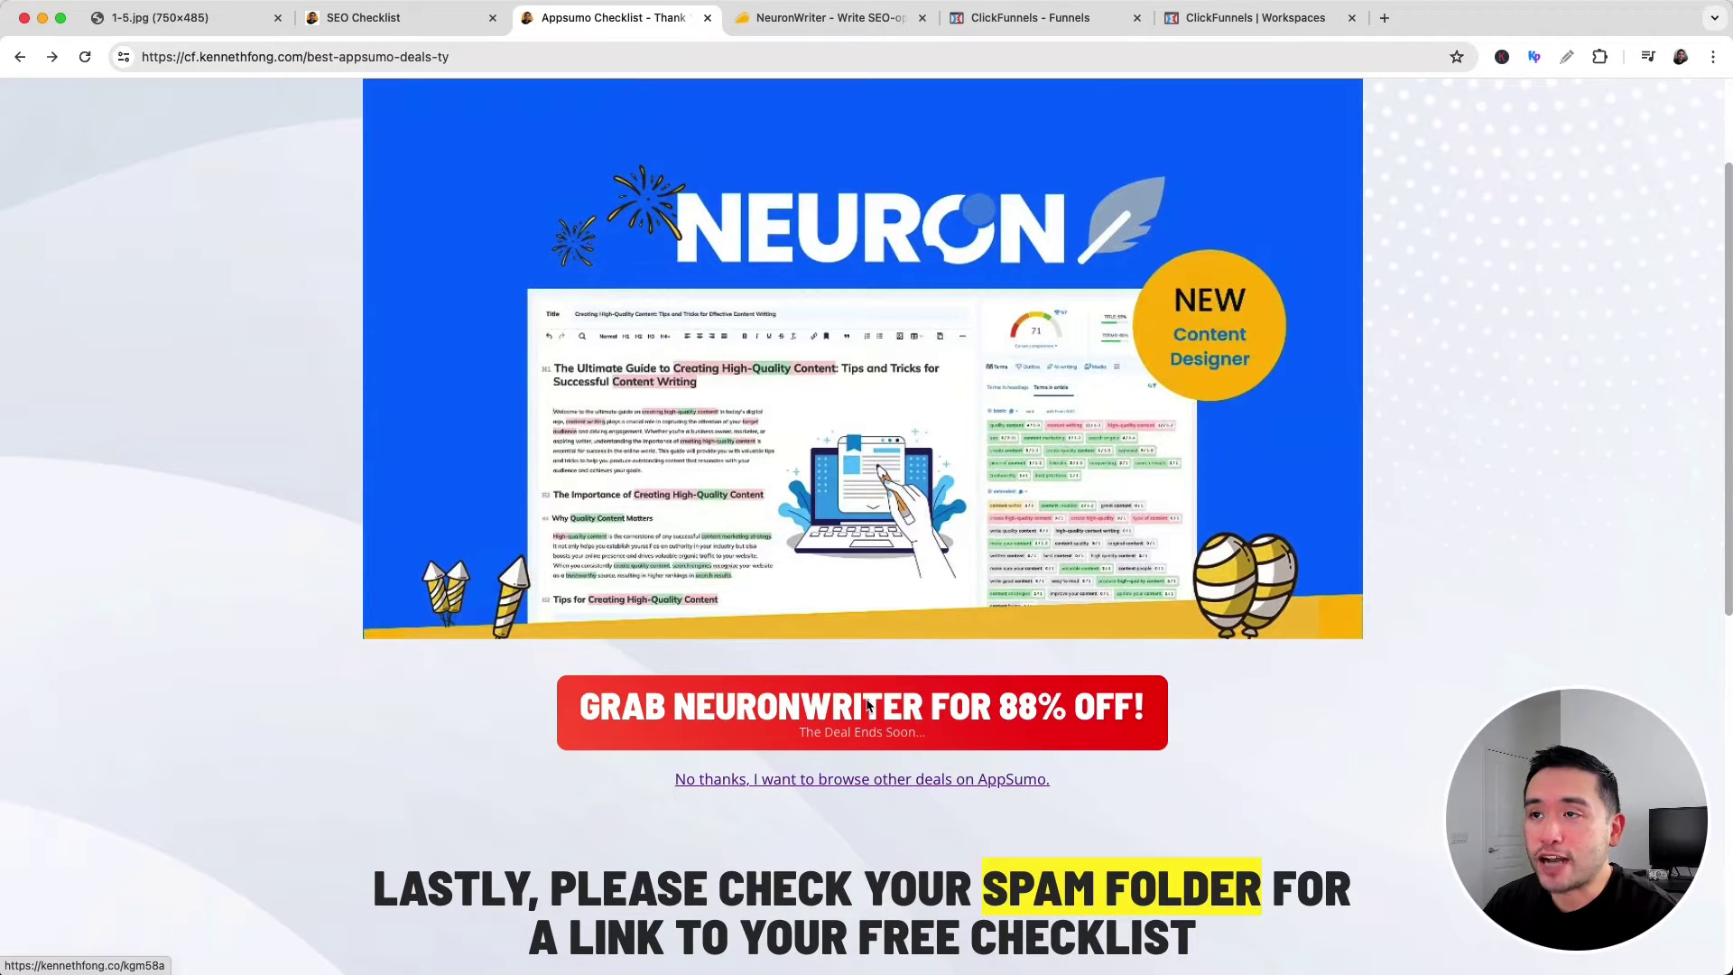
# Follow the NeuronWriter deal link to the AppSumo product page and come back.
pyautogui.click(770, 19)
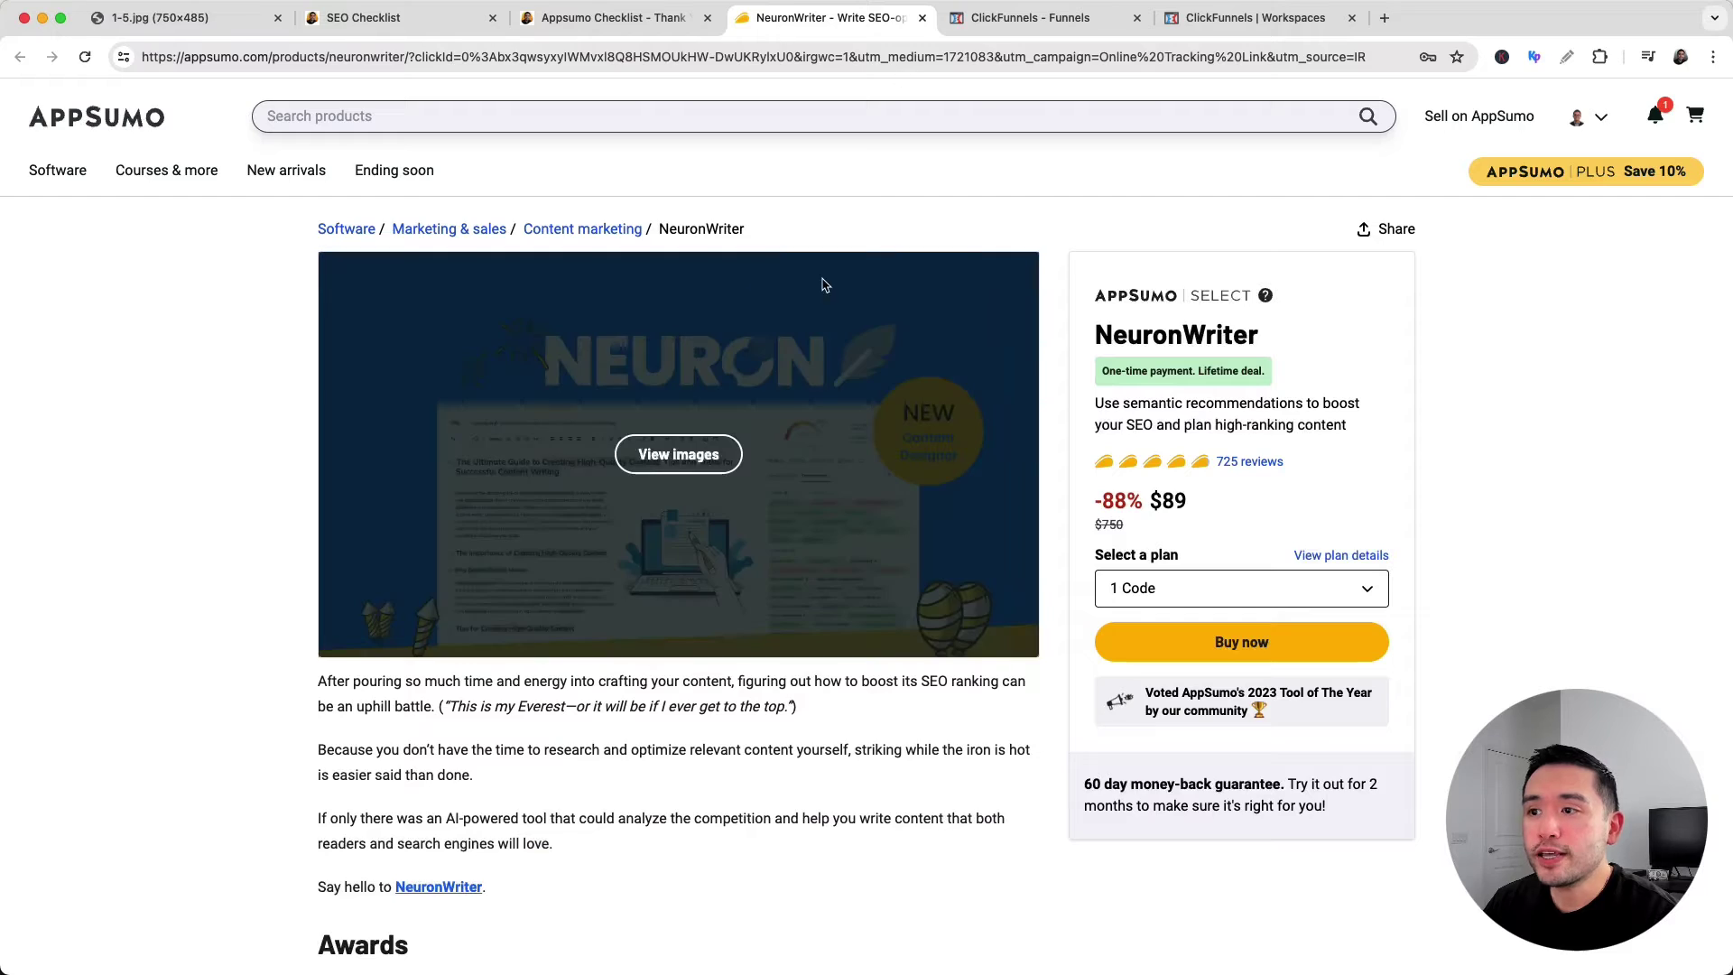
pyautogui.click(652, 17)
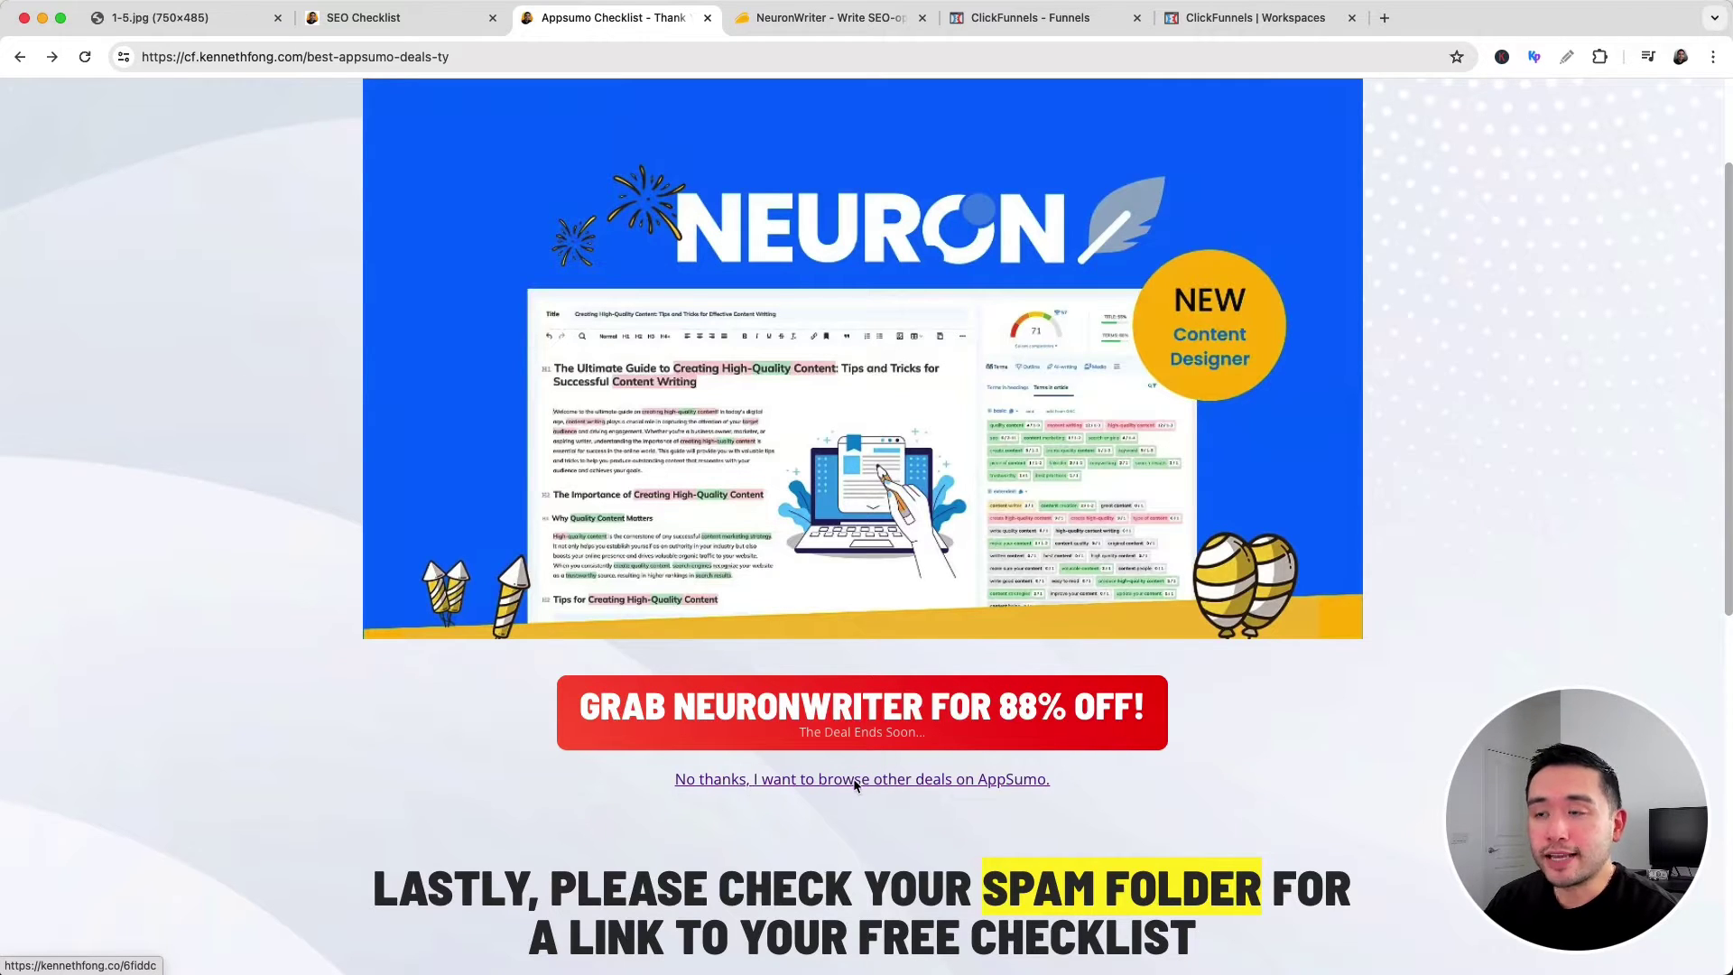
pyautogui.click(826, 18)
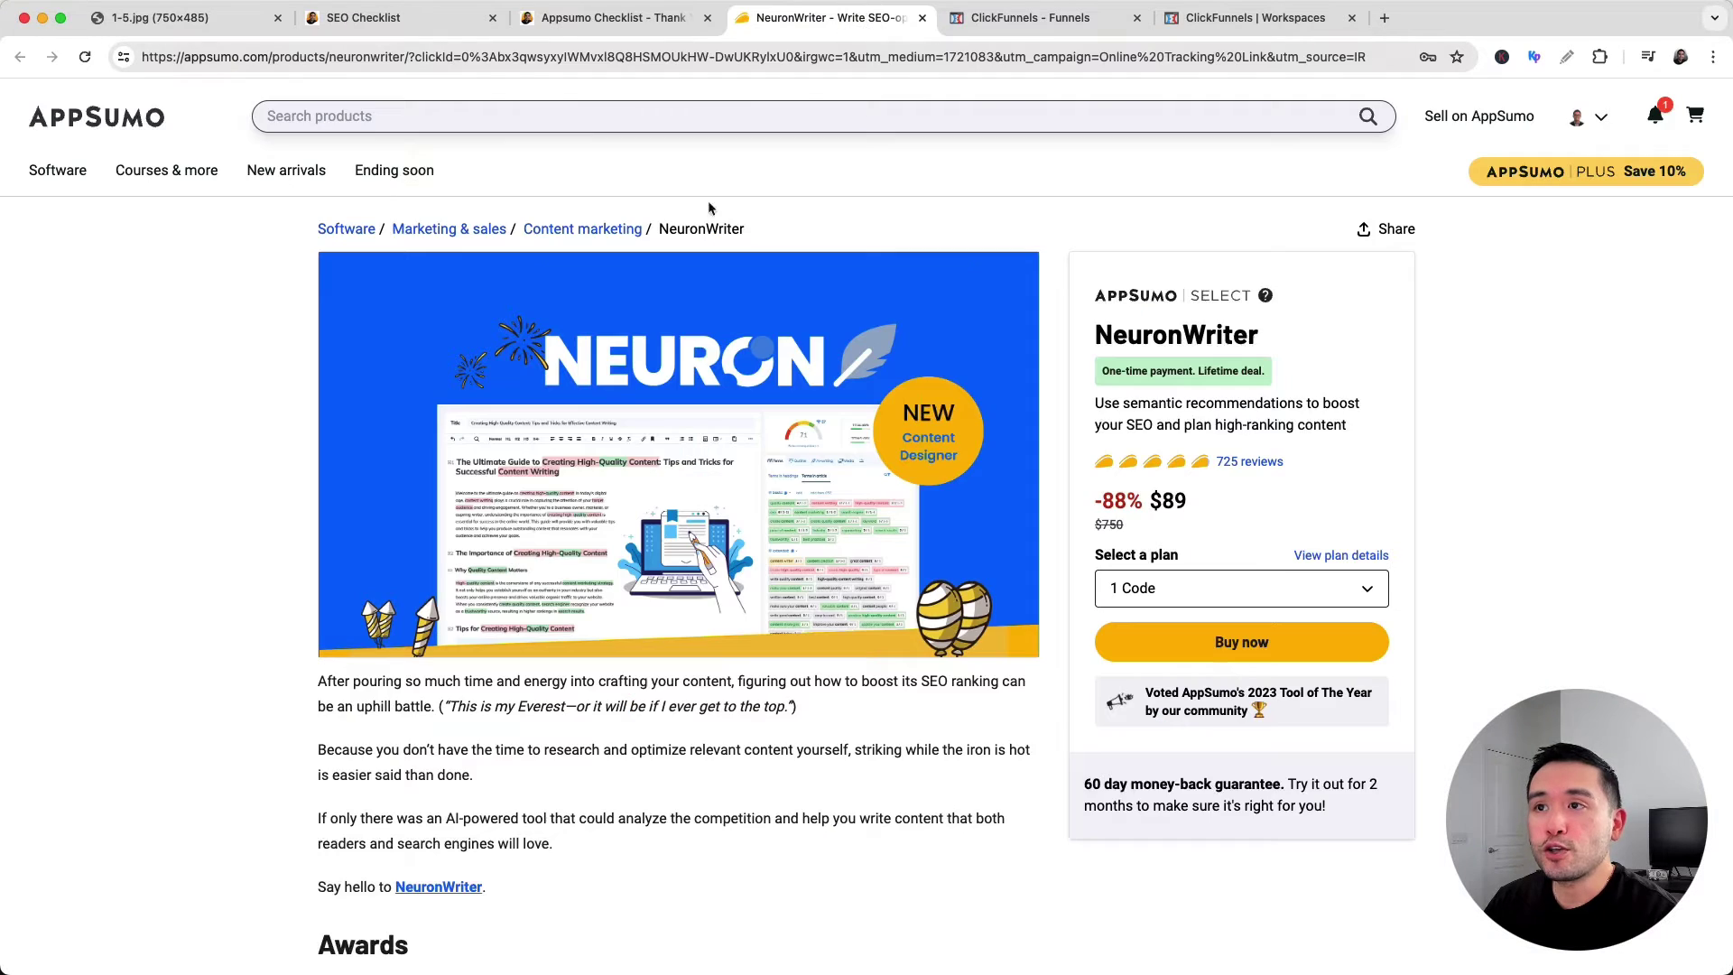
pyautogui.click(591, 18)
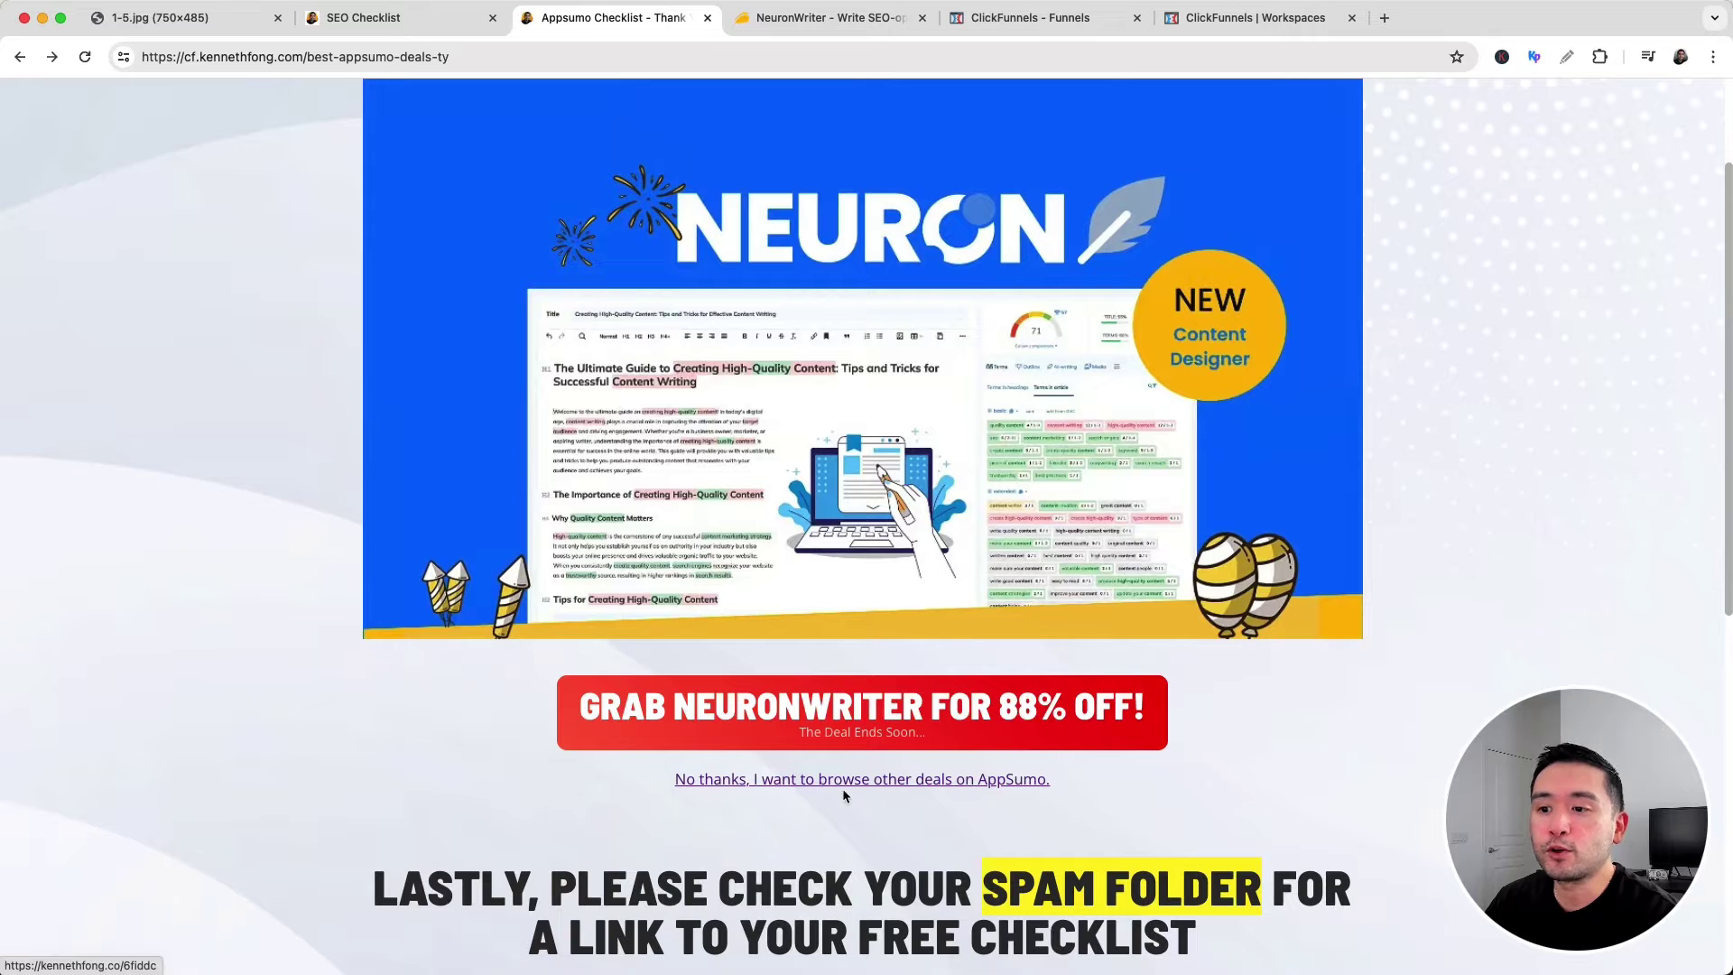
pyautogui.scroll(-2, 948, 785)
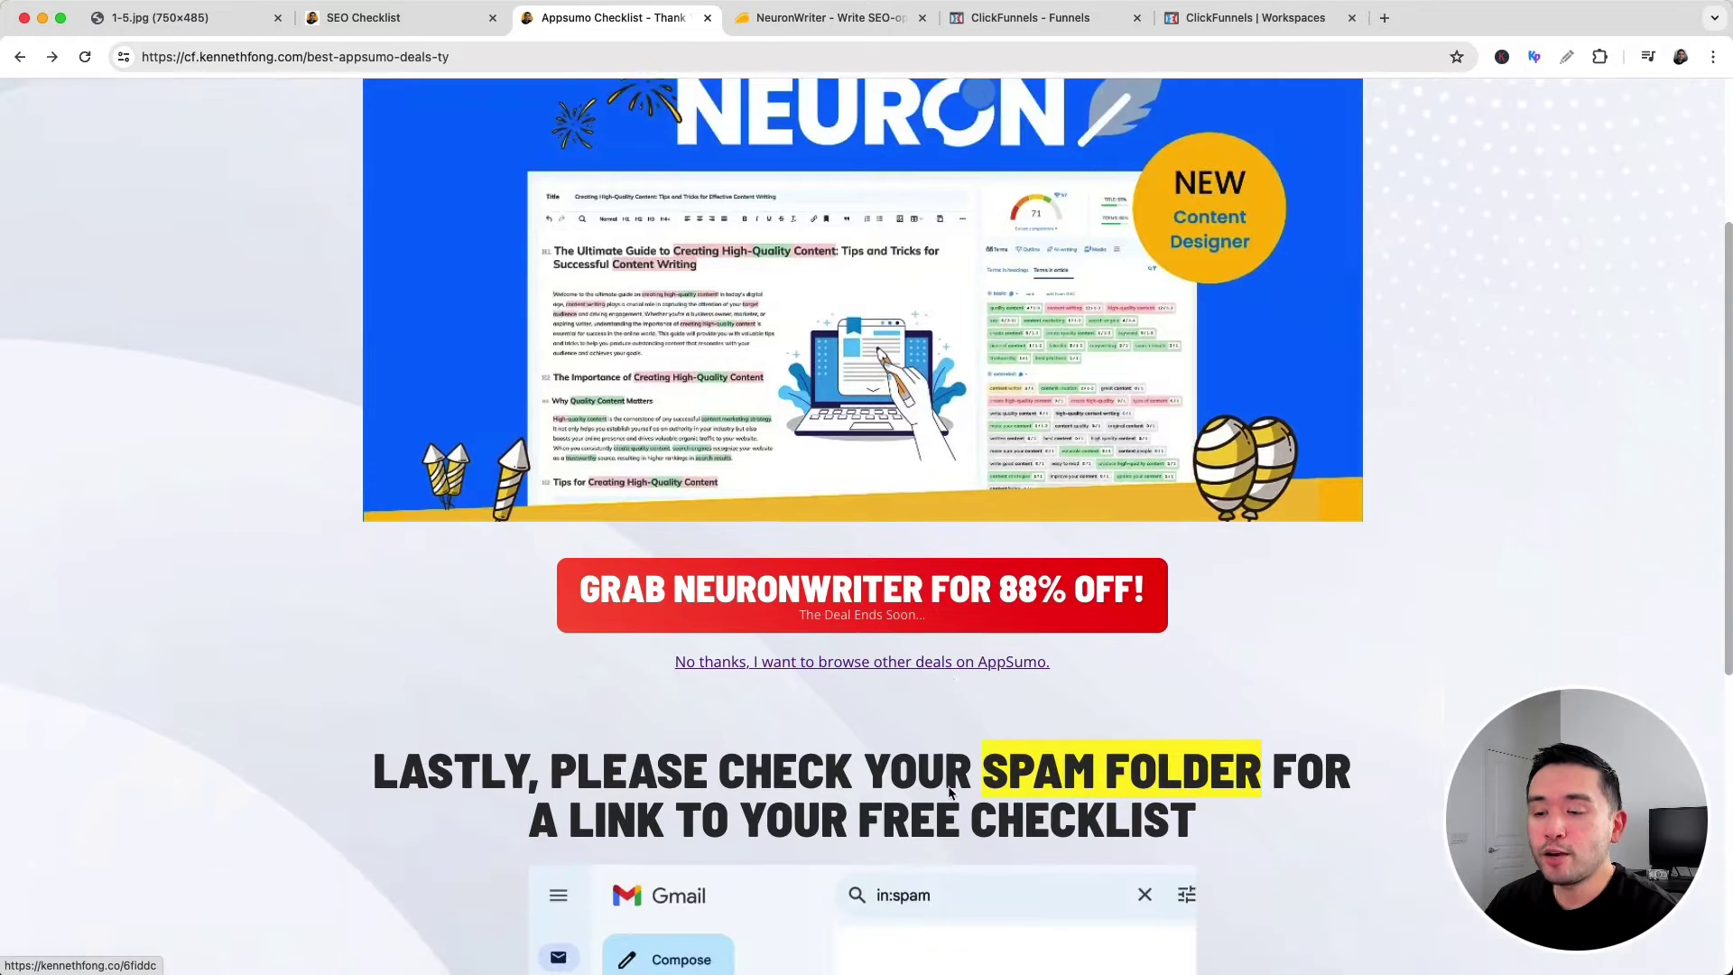
pyautogui.scroll(-5, 948, 790)
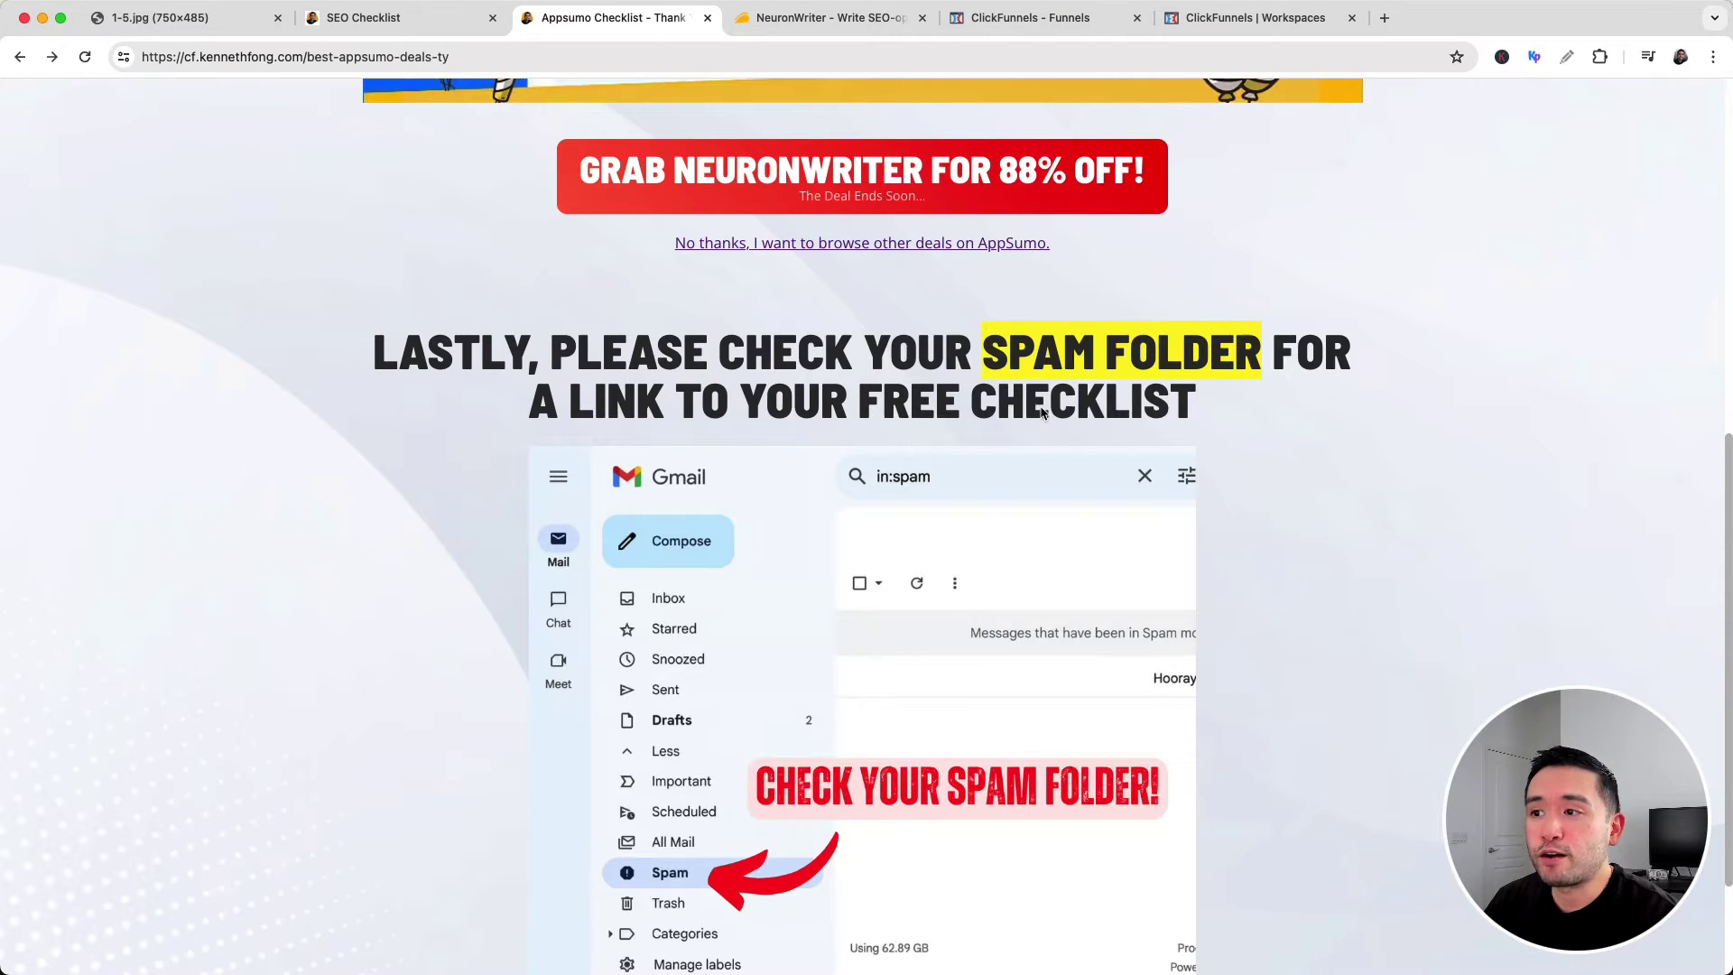
# Recheck the thank-you page, finishing on the live SEO Checklist opt-in page.
pyautogui.click(421, 27)
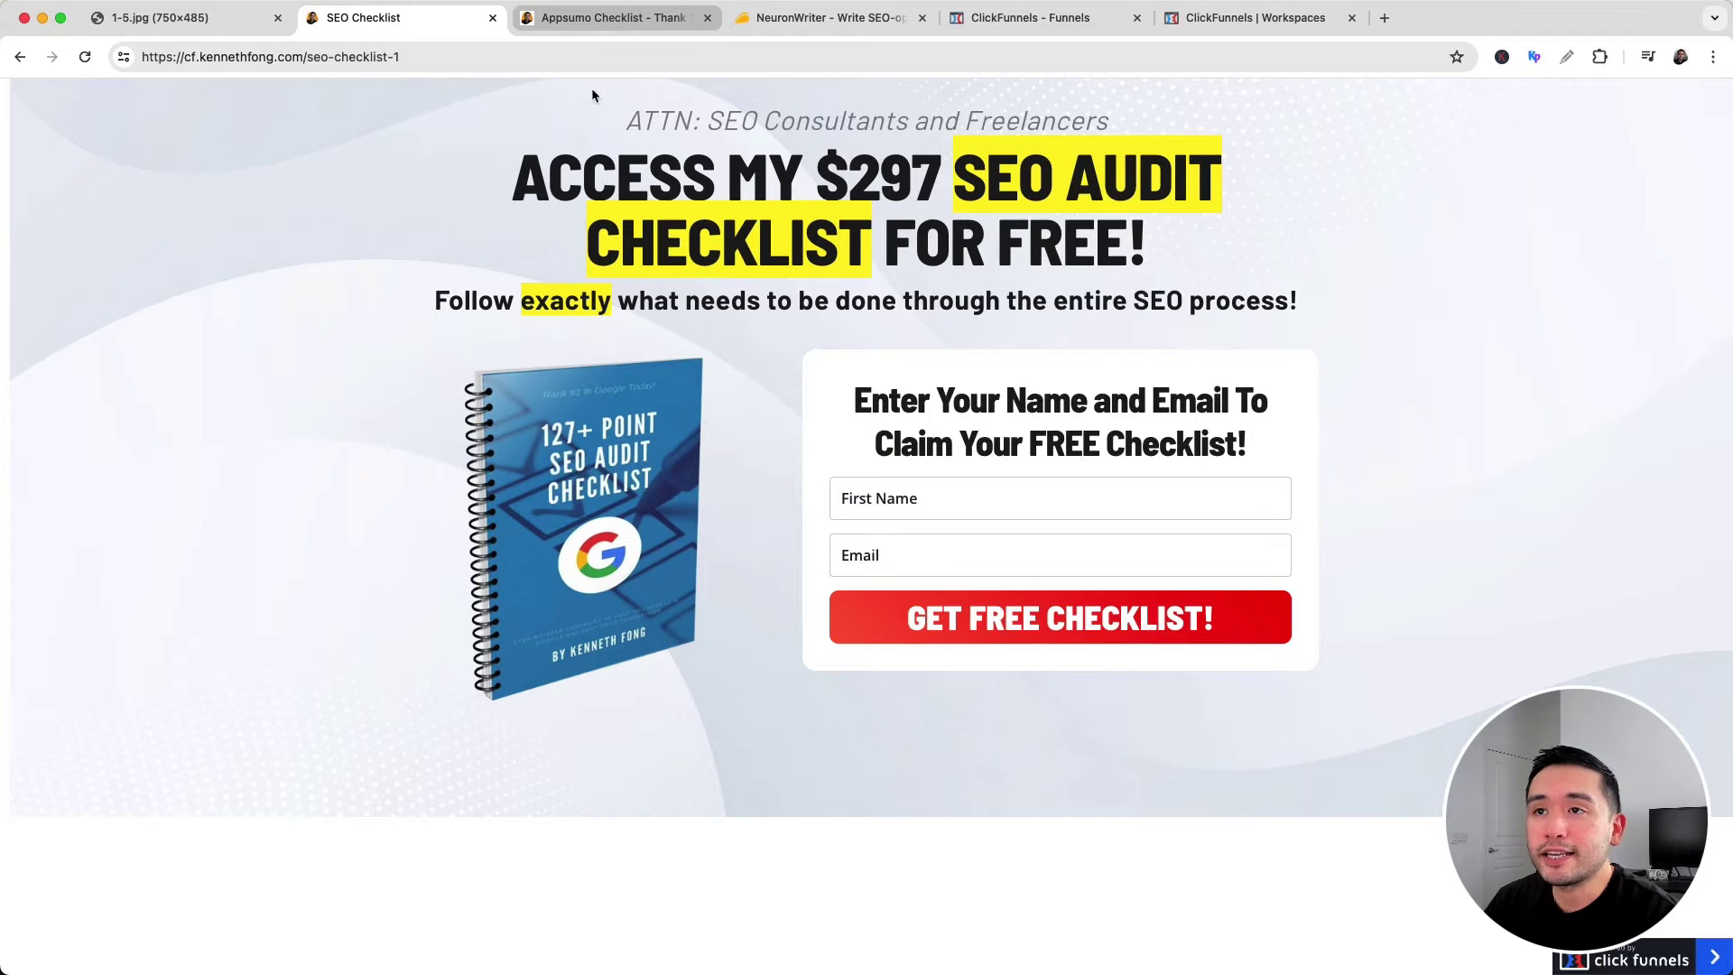
pyautogui.click(582, 25)
pyautogui.scroll(-3, 802, 674)
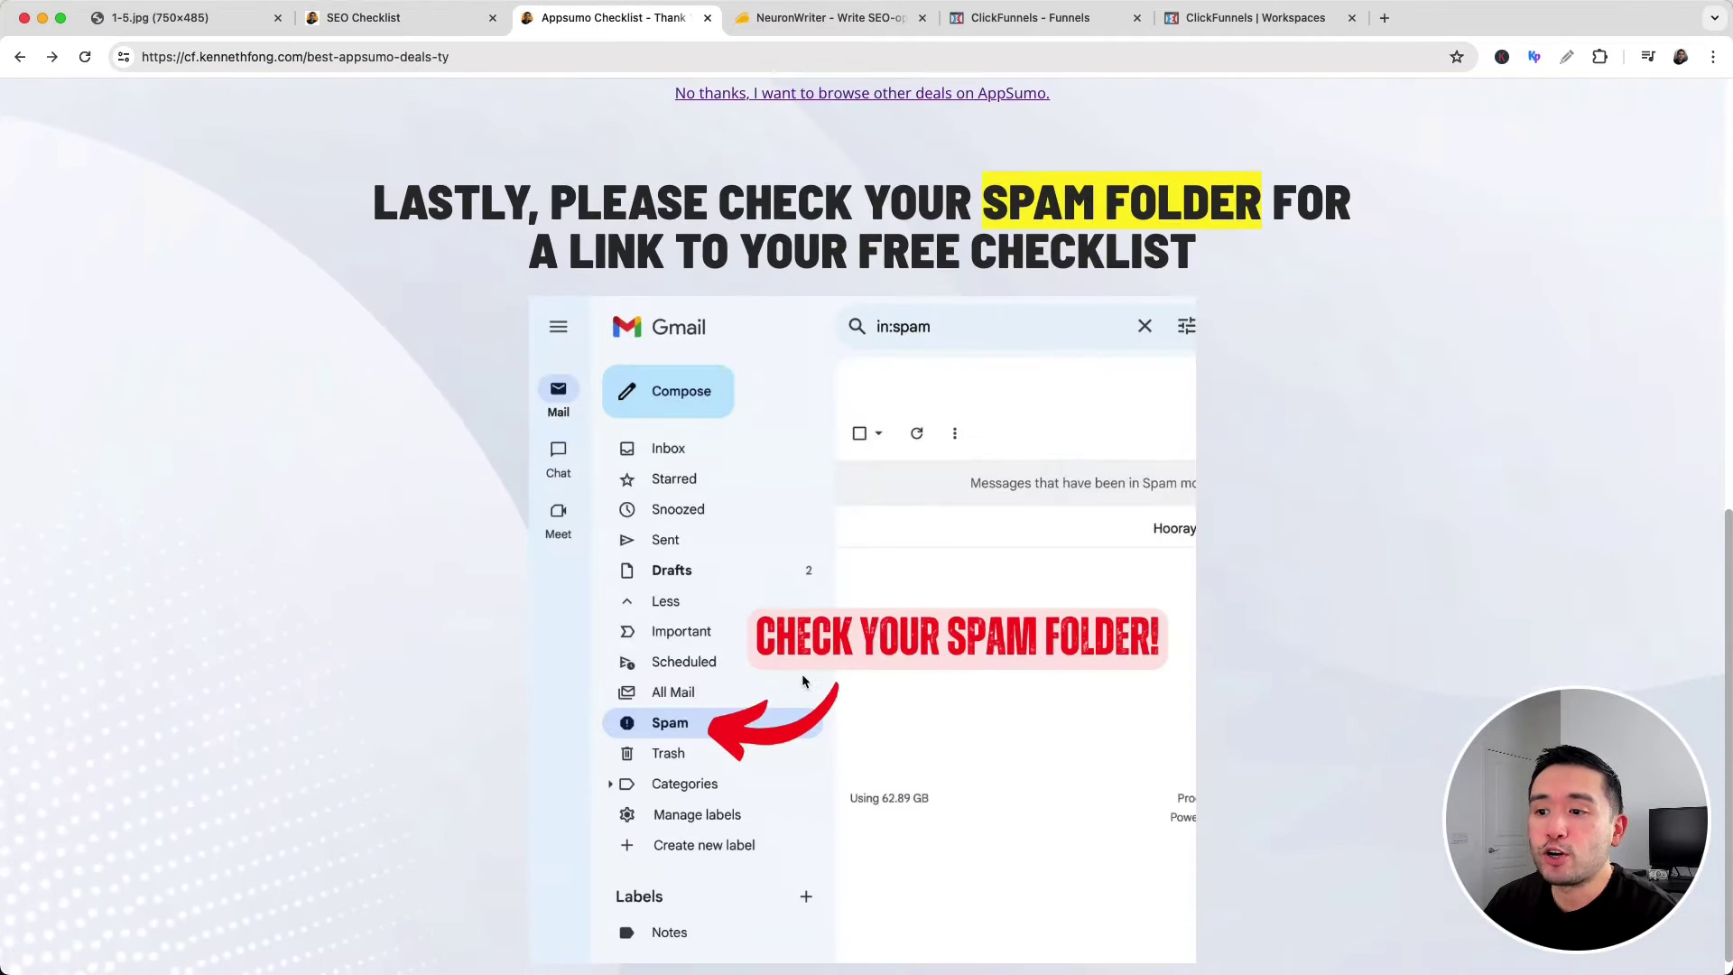
pyautogui.scroll(2, 933, 665)
pyautogui.scroll(7, 933, 668)
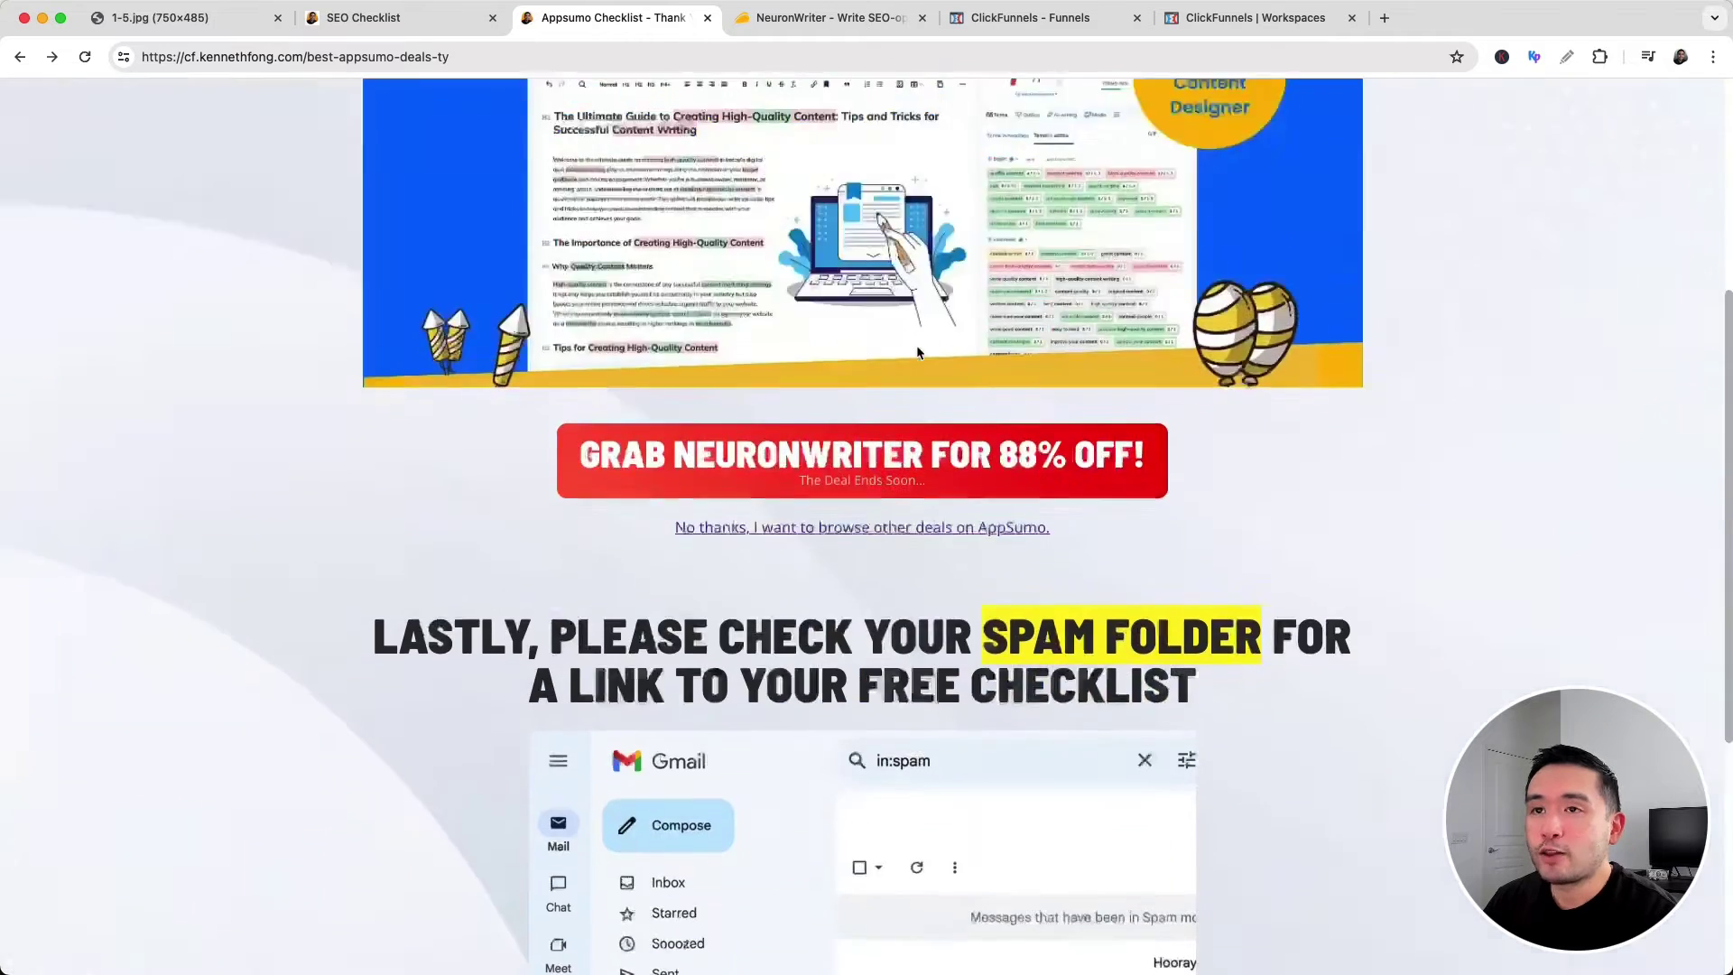
pyautogui.click(448, 27)
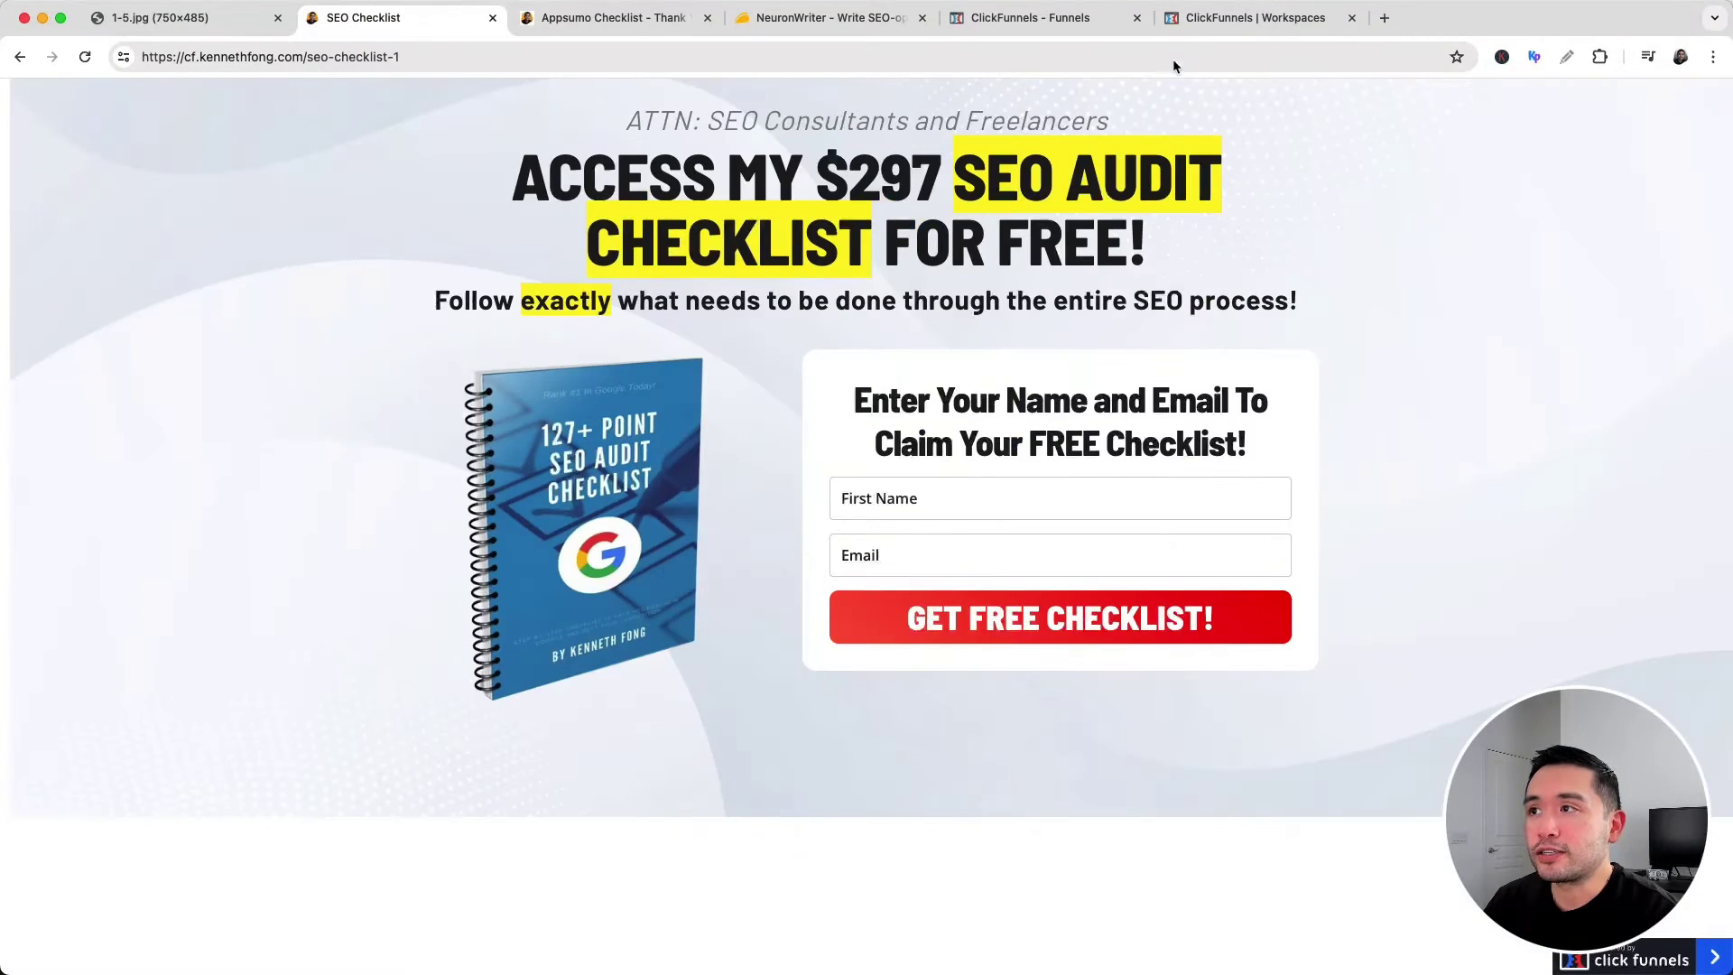
# Create a new blank funnel named Affiliate Marketing Funnel in the Content Machine workspace.
pyautogui.click(1188, 23)
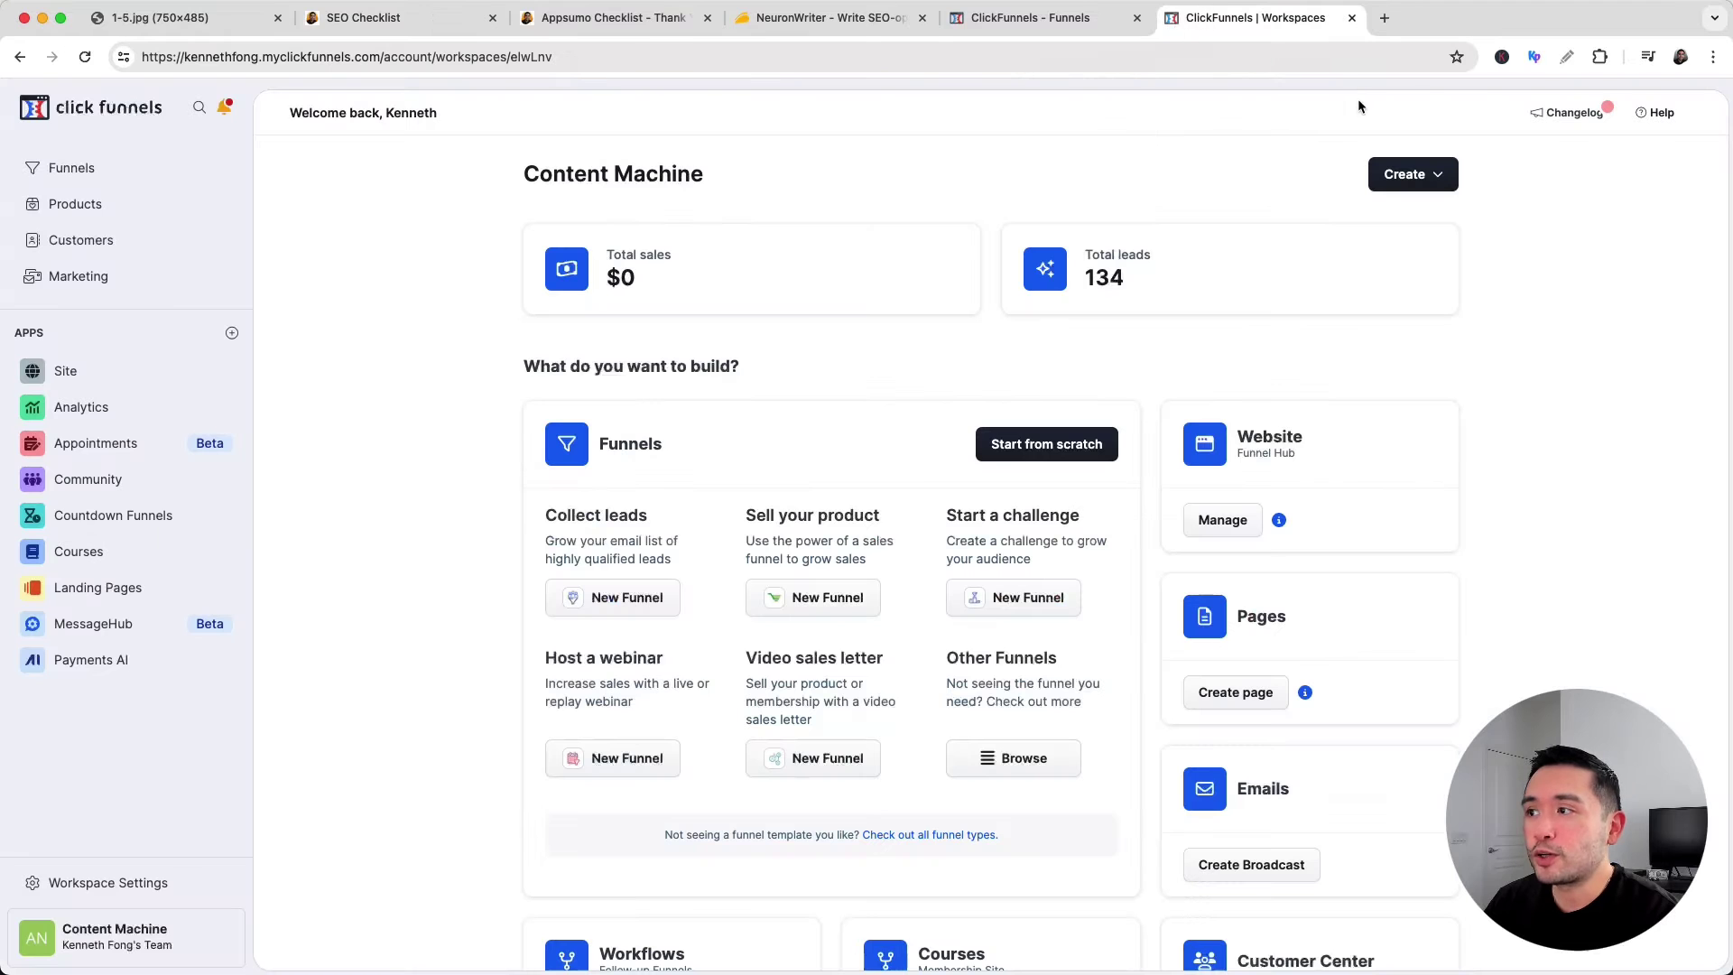
pyautogui.click(1417, 179)
pyautogui.click(1392, 284)
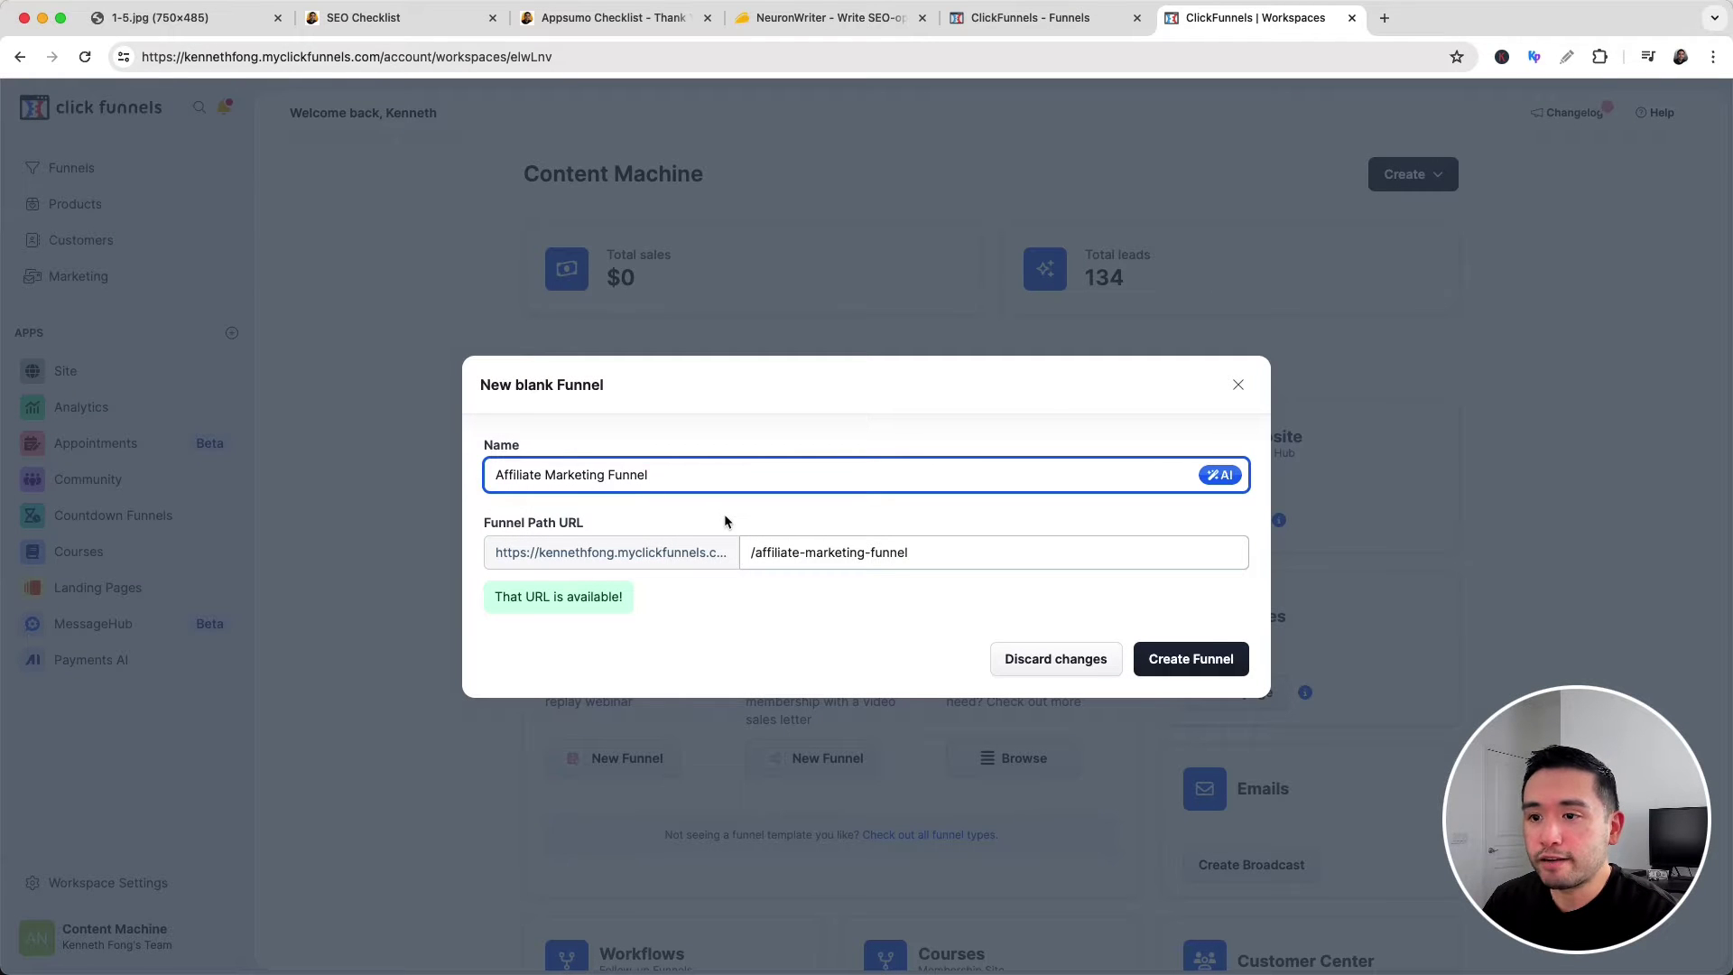
pyautogui.click(1218, 659)
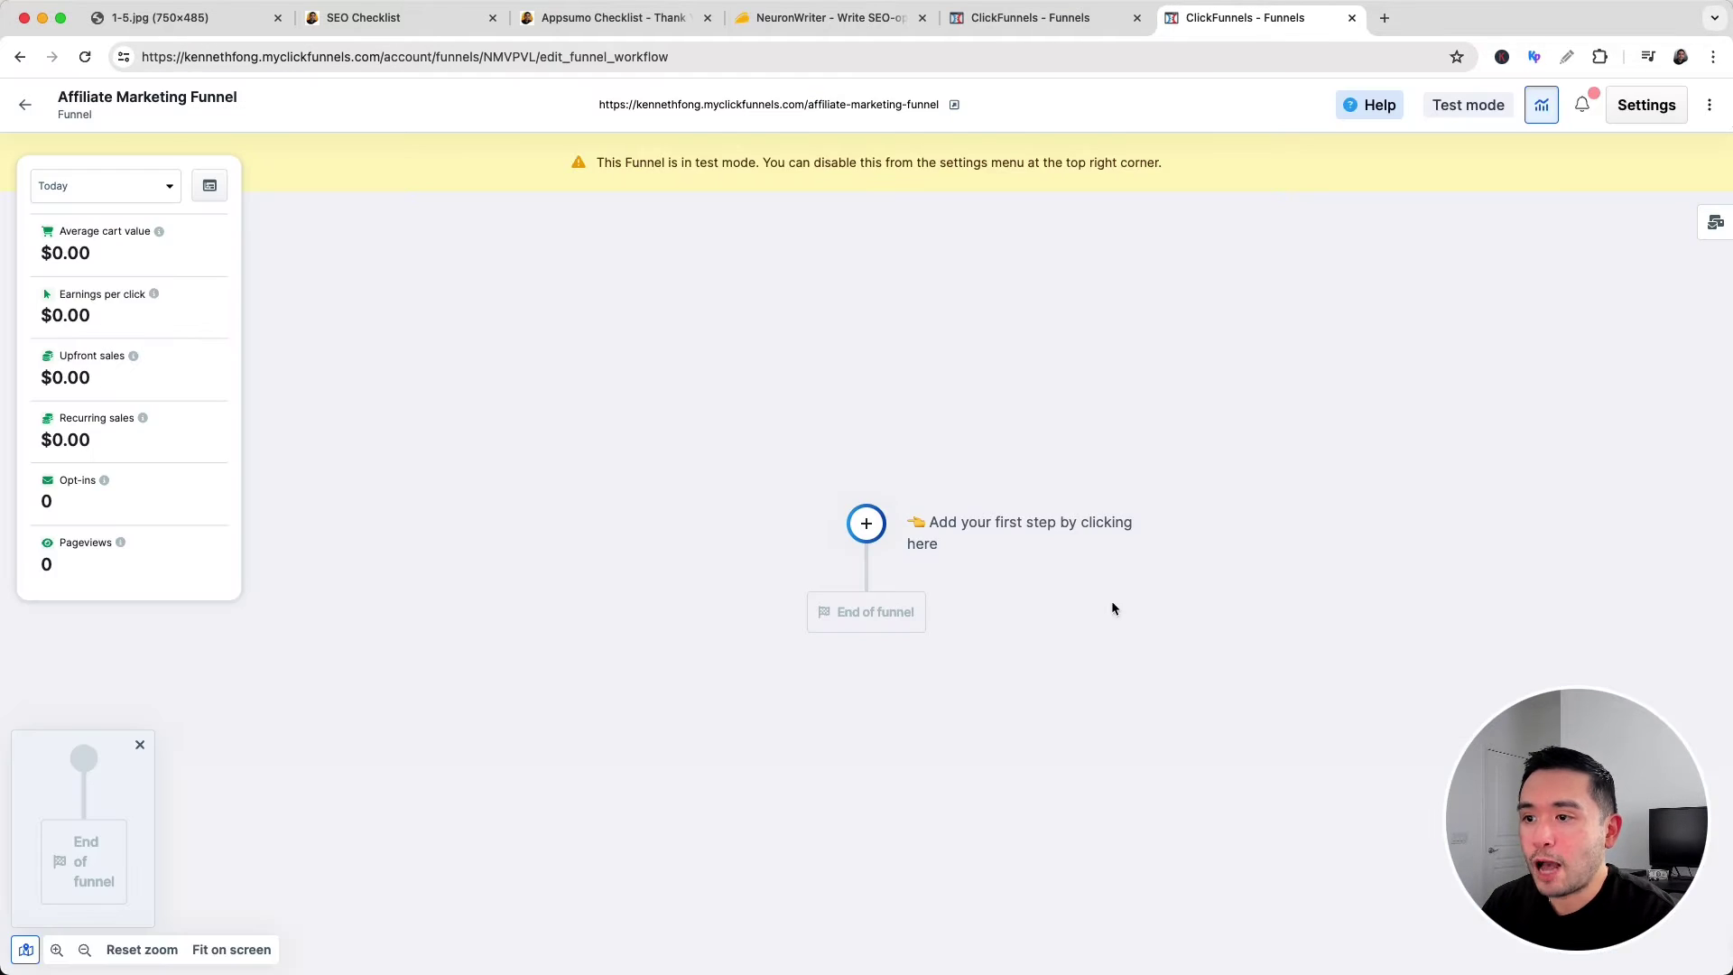
# Add a first page step named 'Opt-In Page' to the funnel.
pyautogui.click(866, 525)
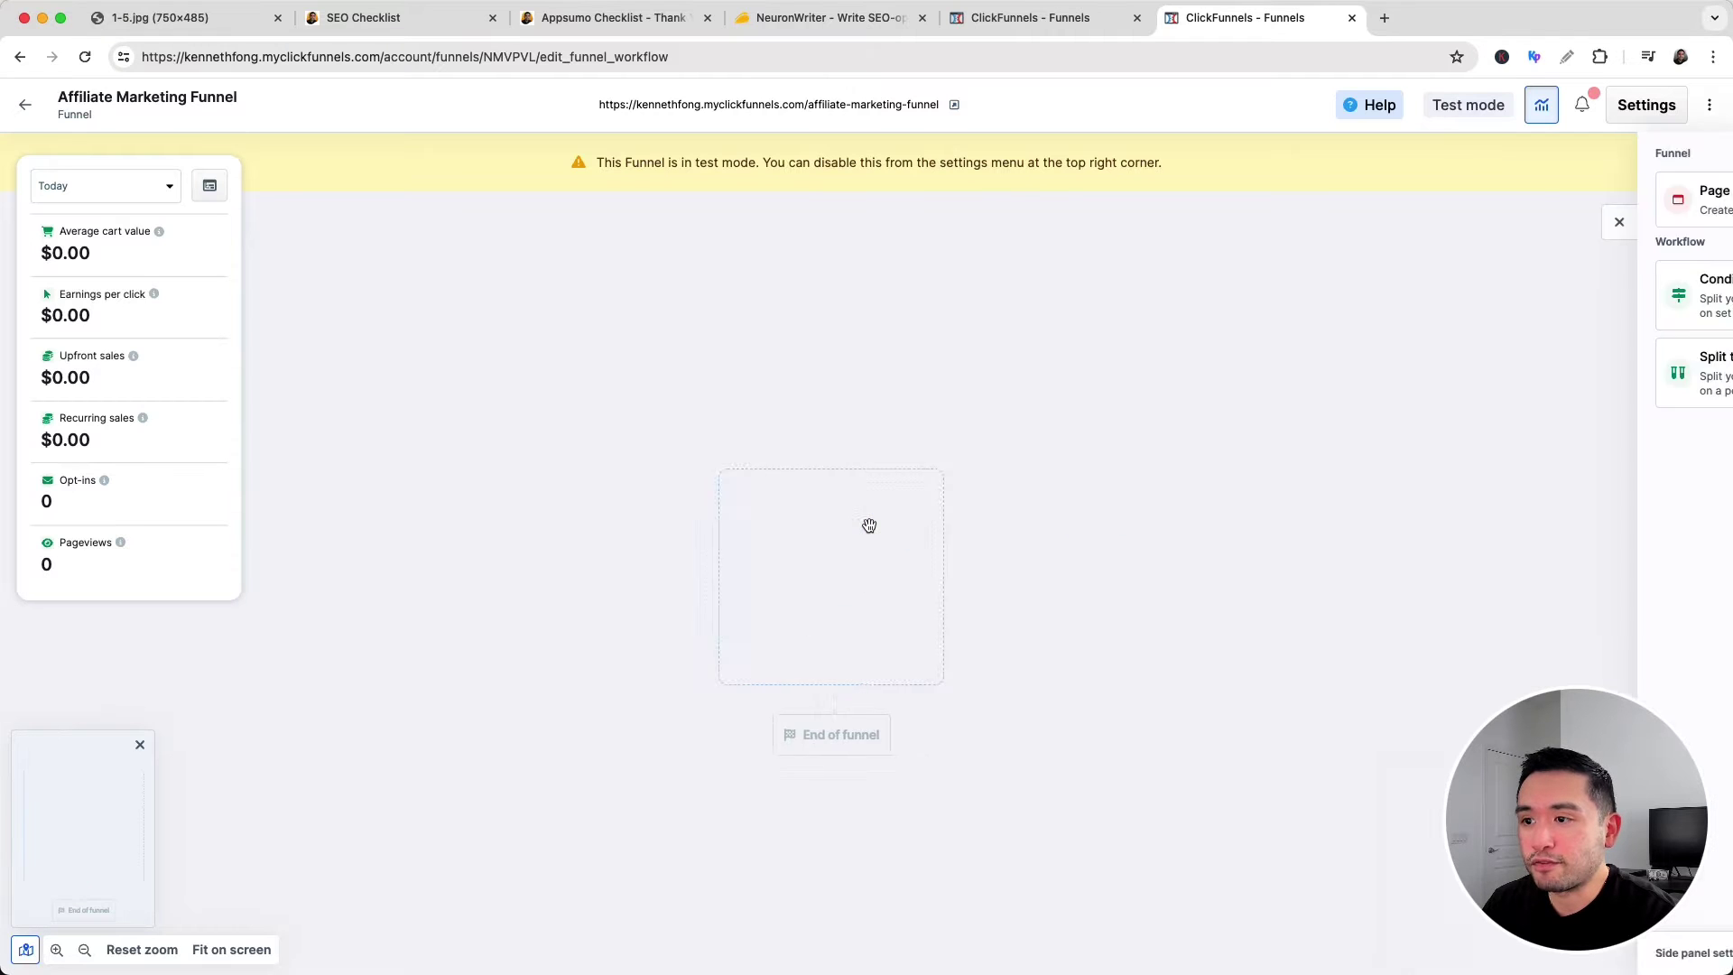
pyautogui.click(1501, 210)
pyautogui.click(679, 382)
pyautogui.write('Opt-In Page')
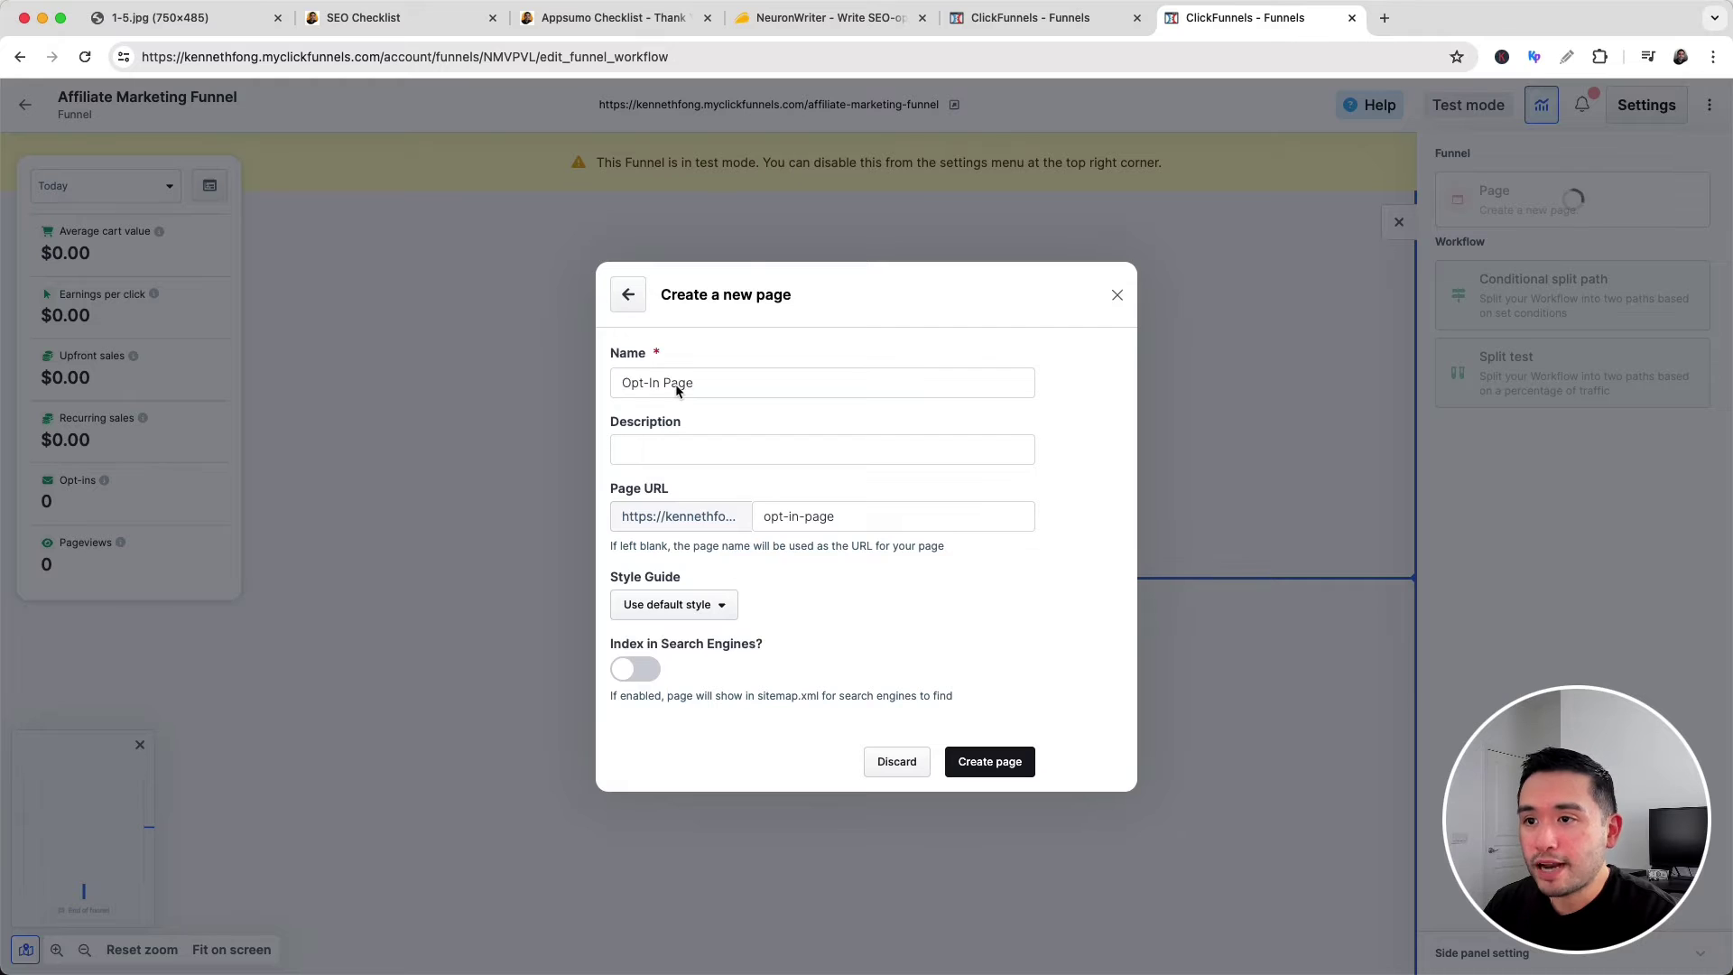
pyautogui.click(986, 759)
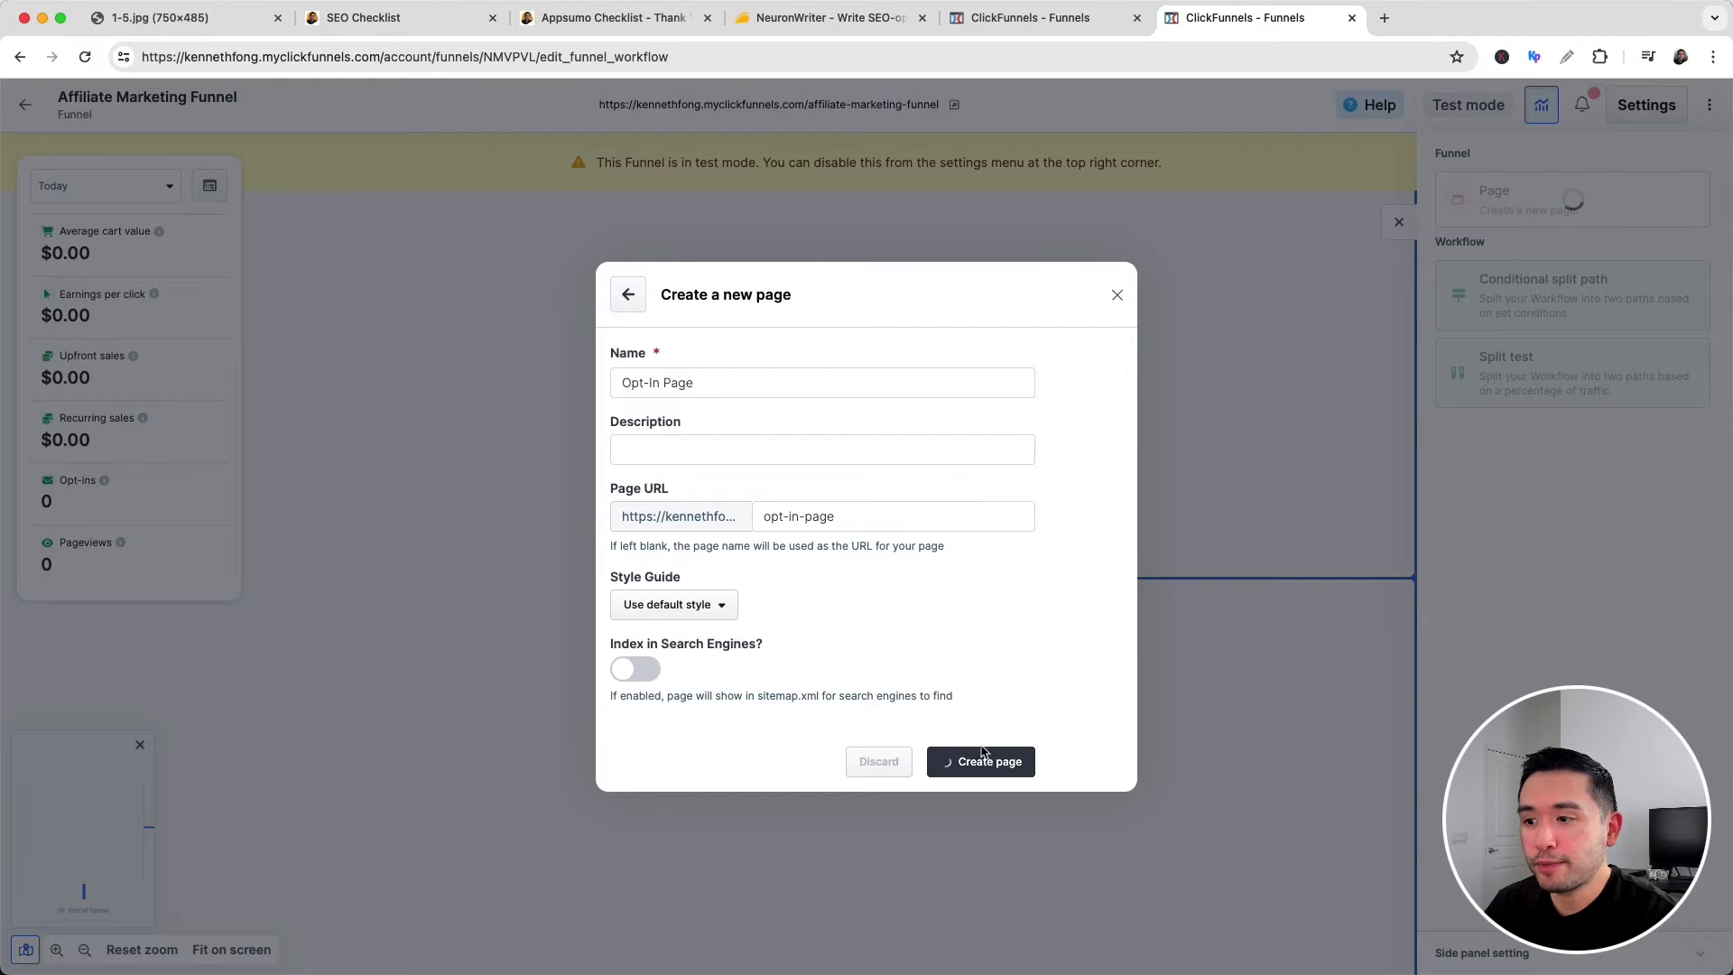
# Edit the Opt-In Page and set its body background to the grey wave gallery image.
pyautogui.moveTo(864, 497)
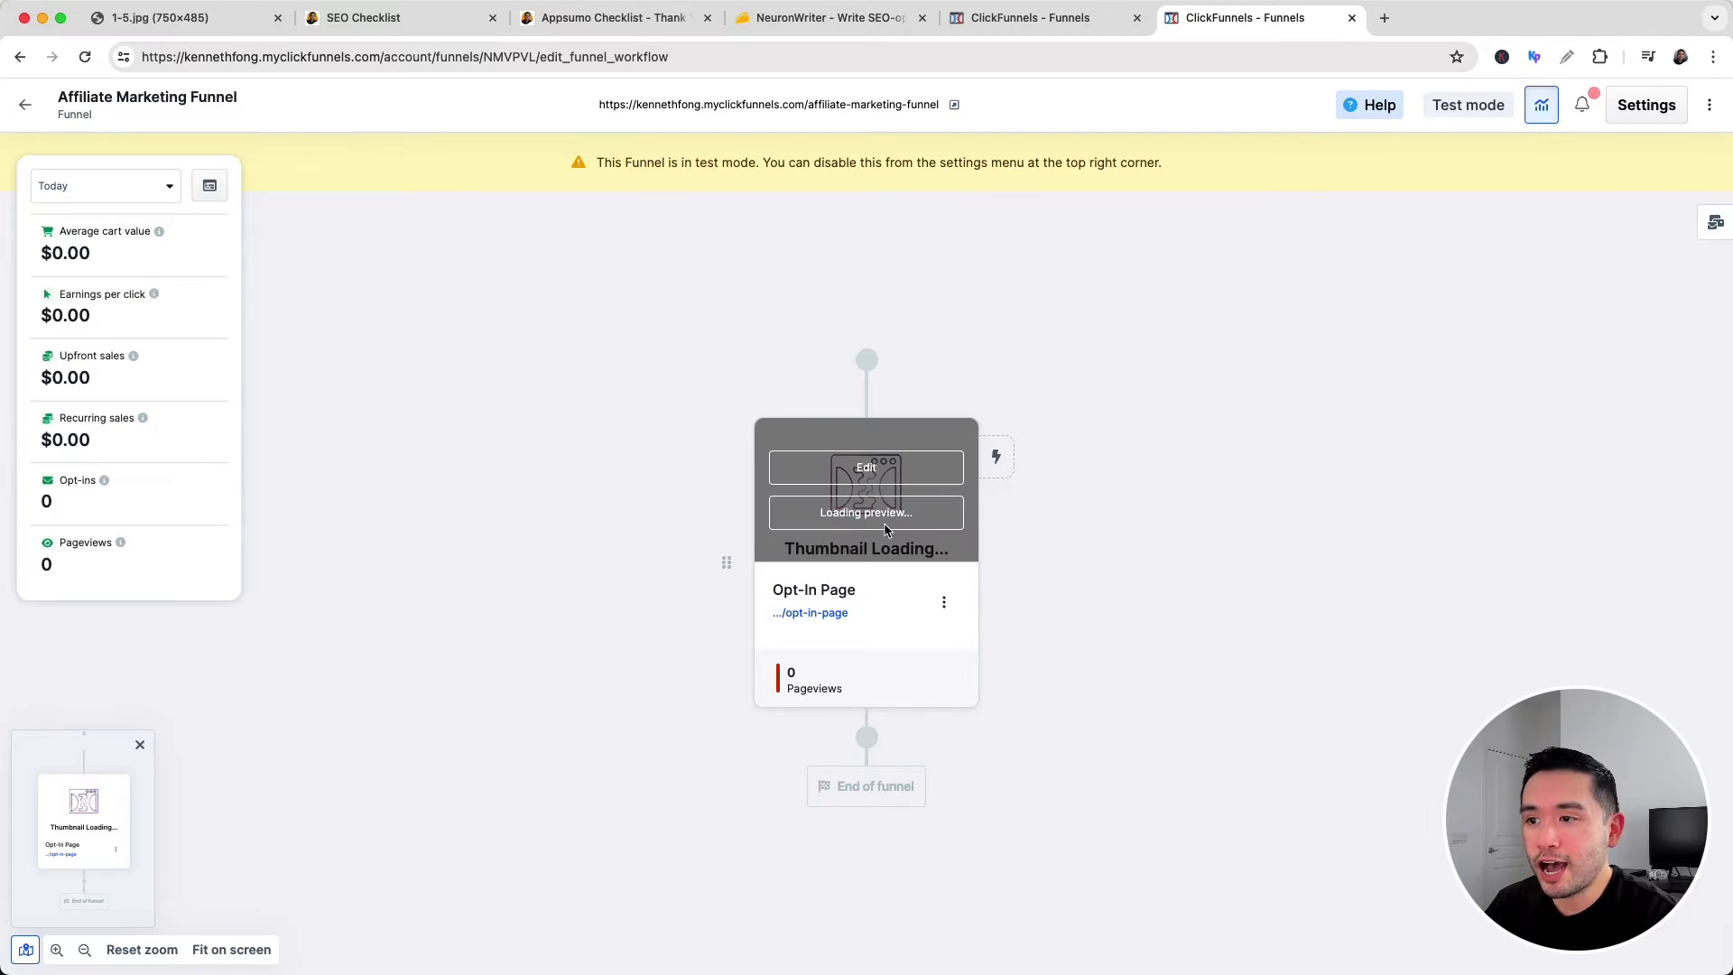
pyautogui.click(875, 468)
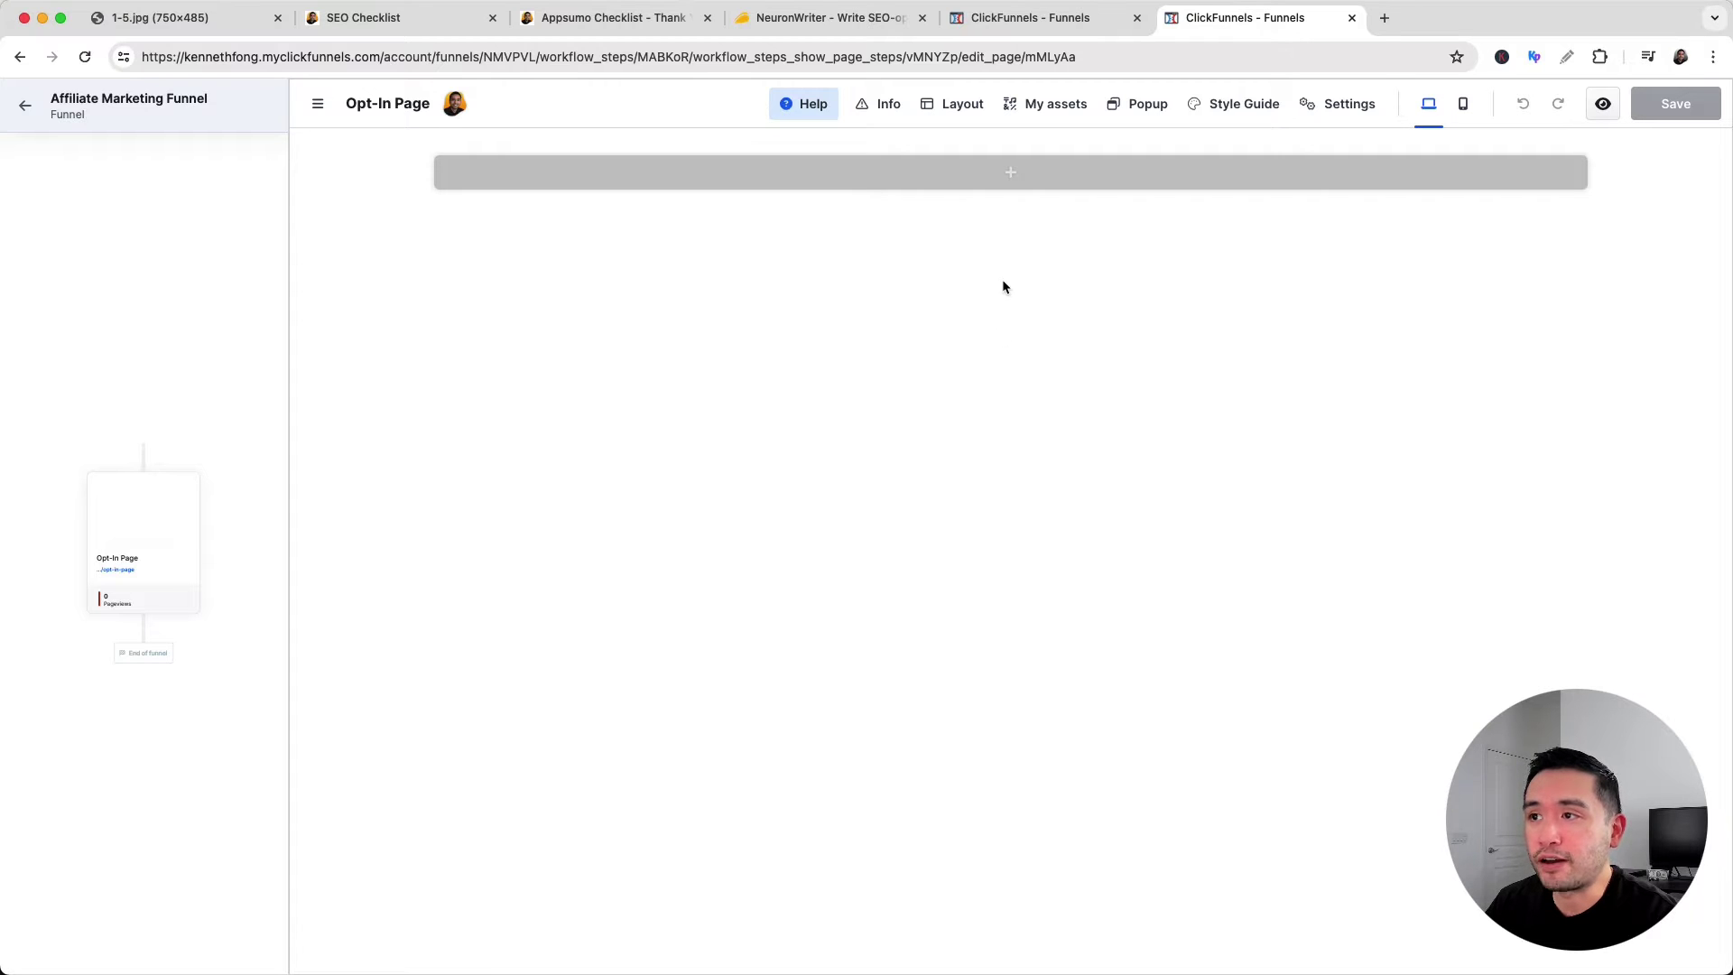
pyautogui.click(1332, 112)
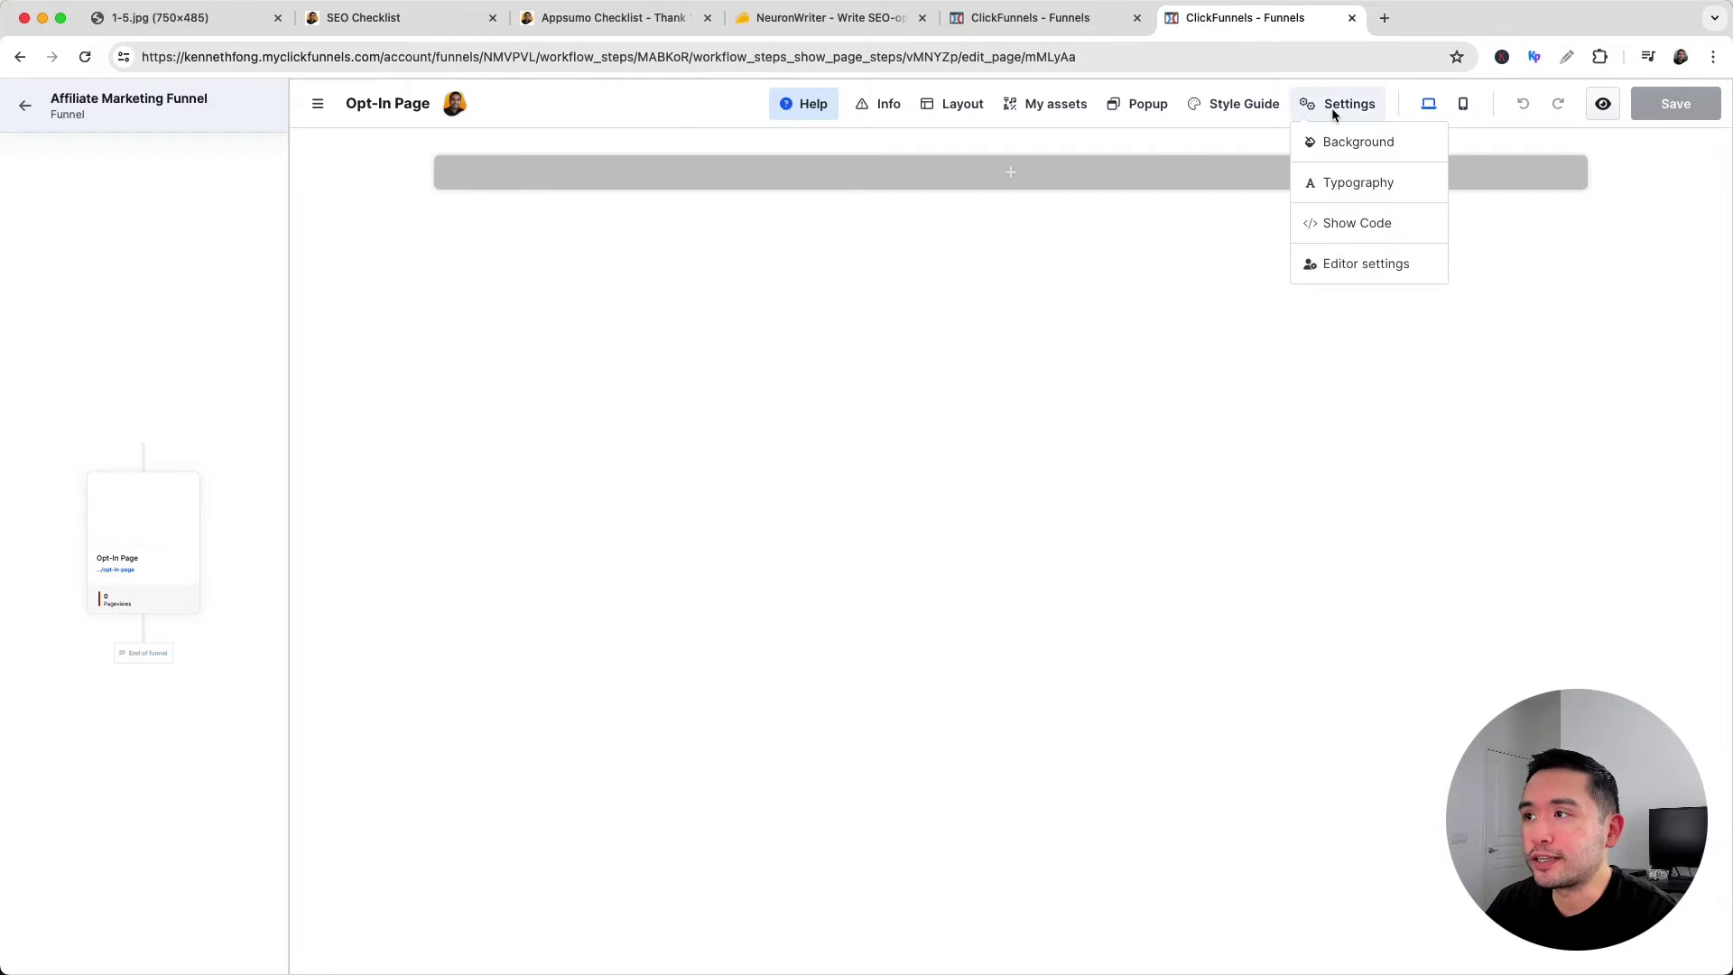
pyautogui.click(1358, 146)
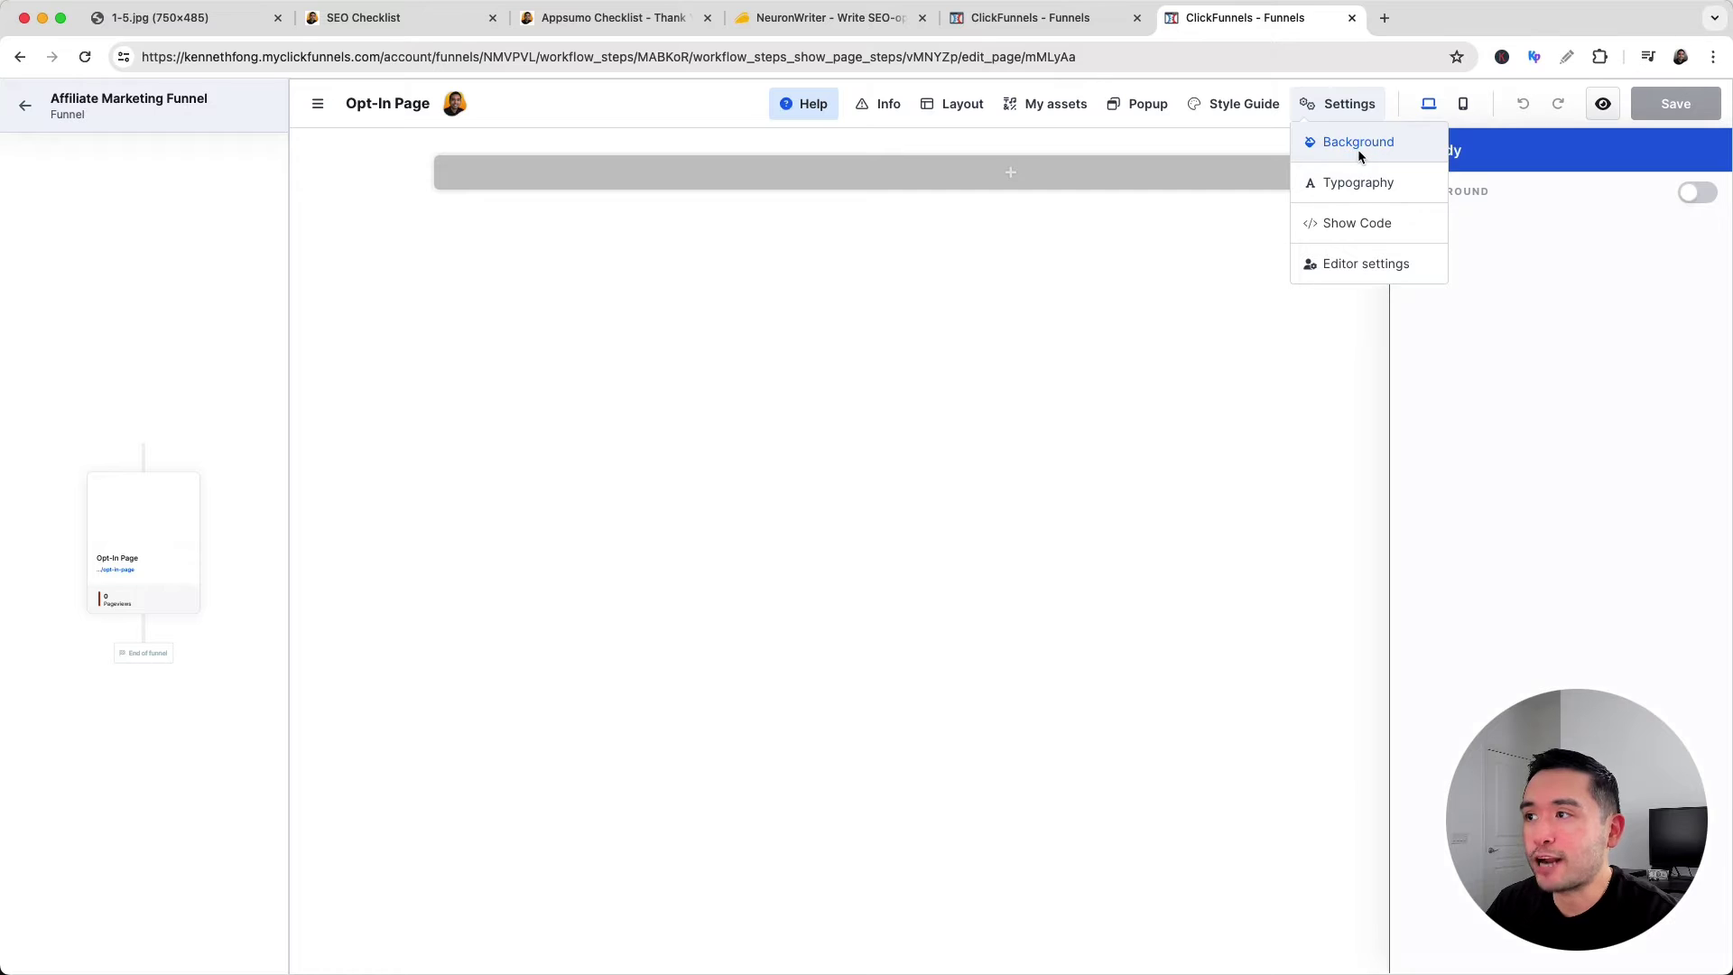
pyautogui.click(1705, 235)
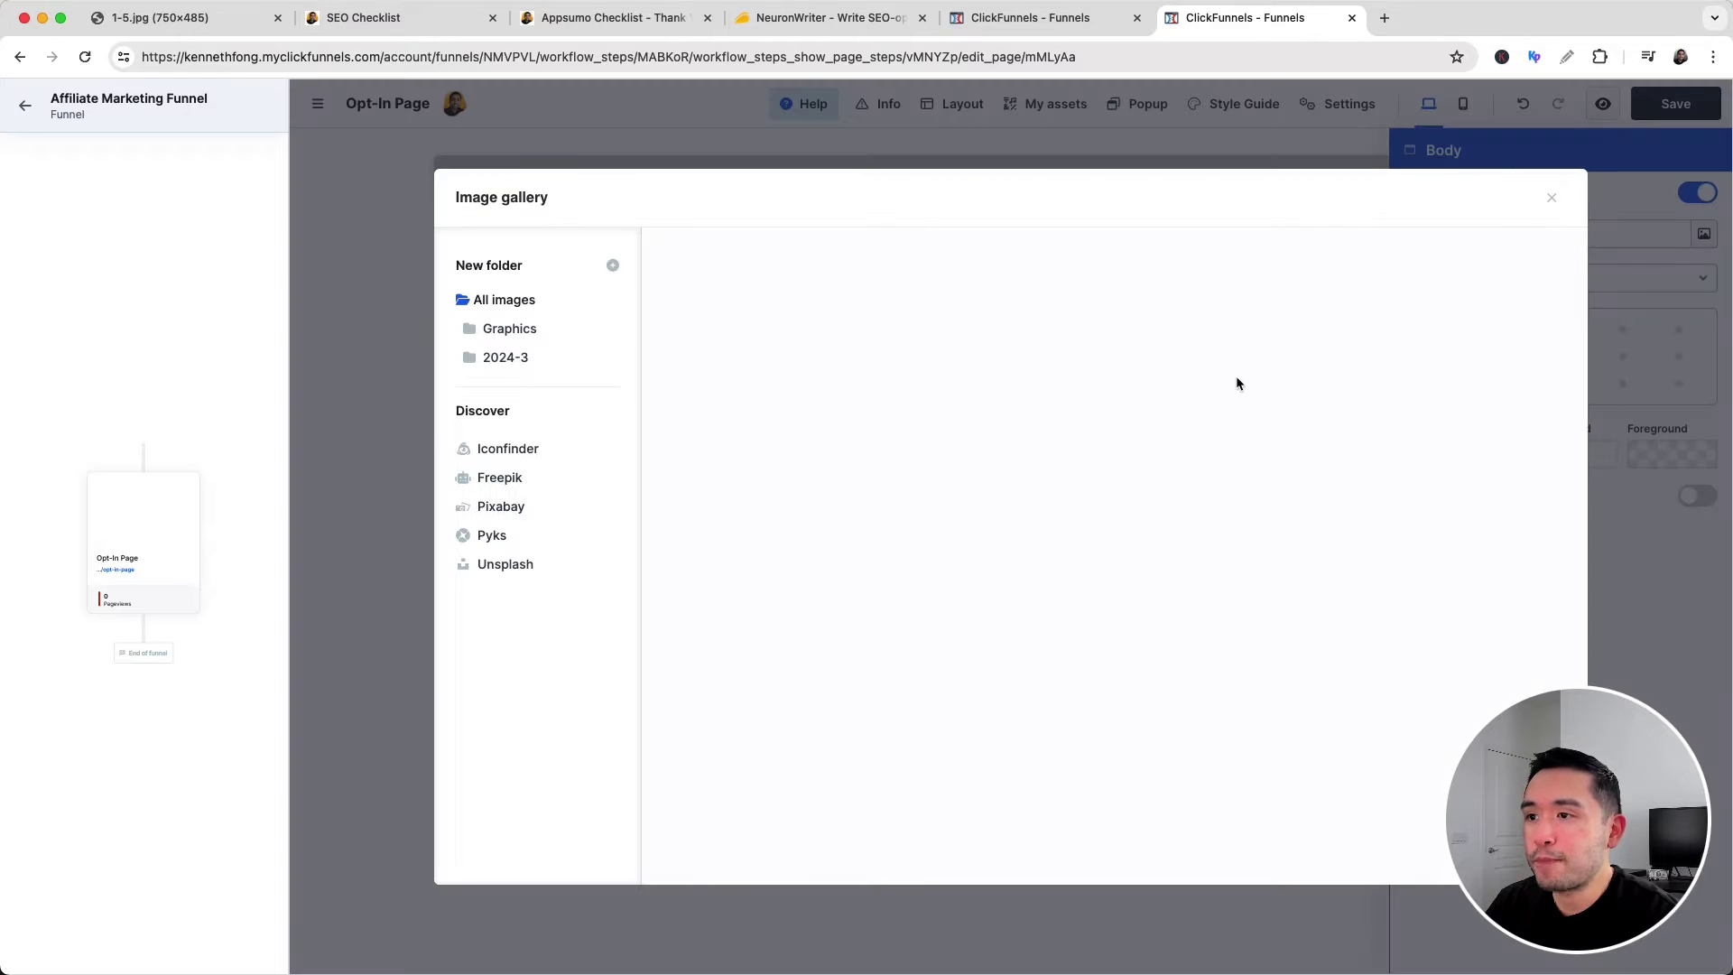
pyautogui.scroll(-10, 750, 563)
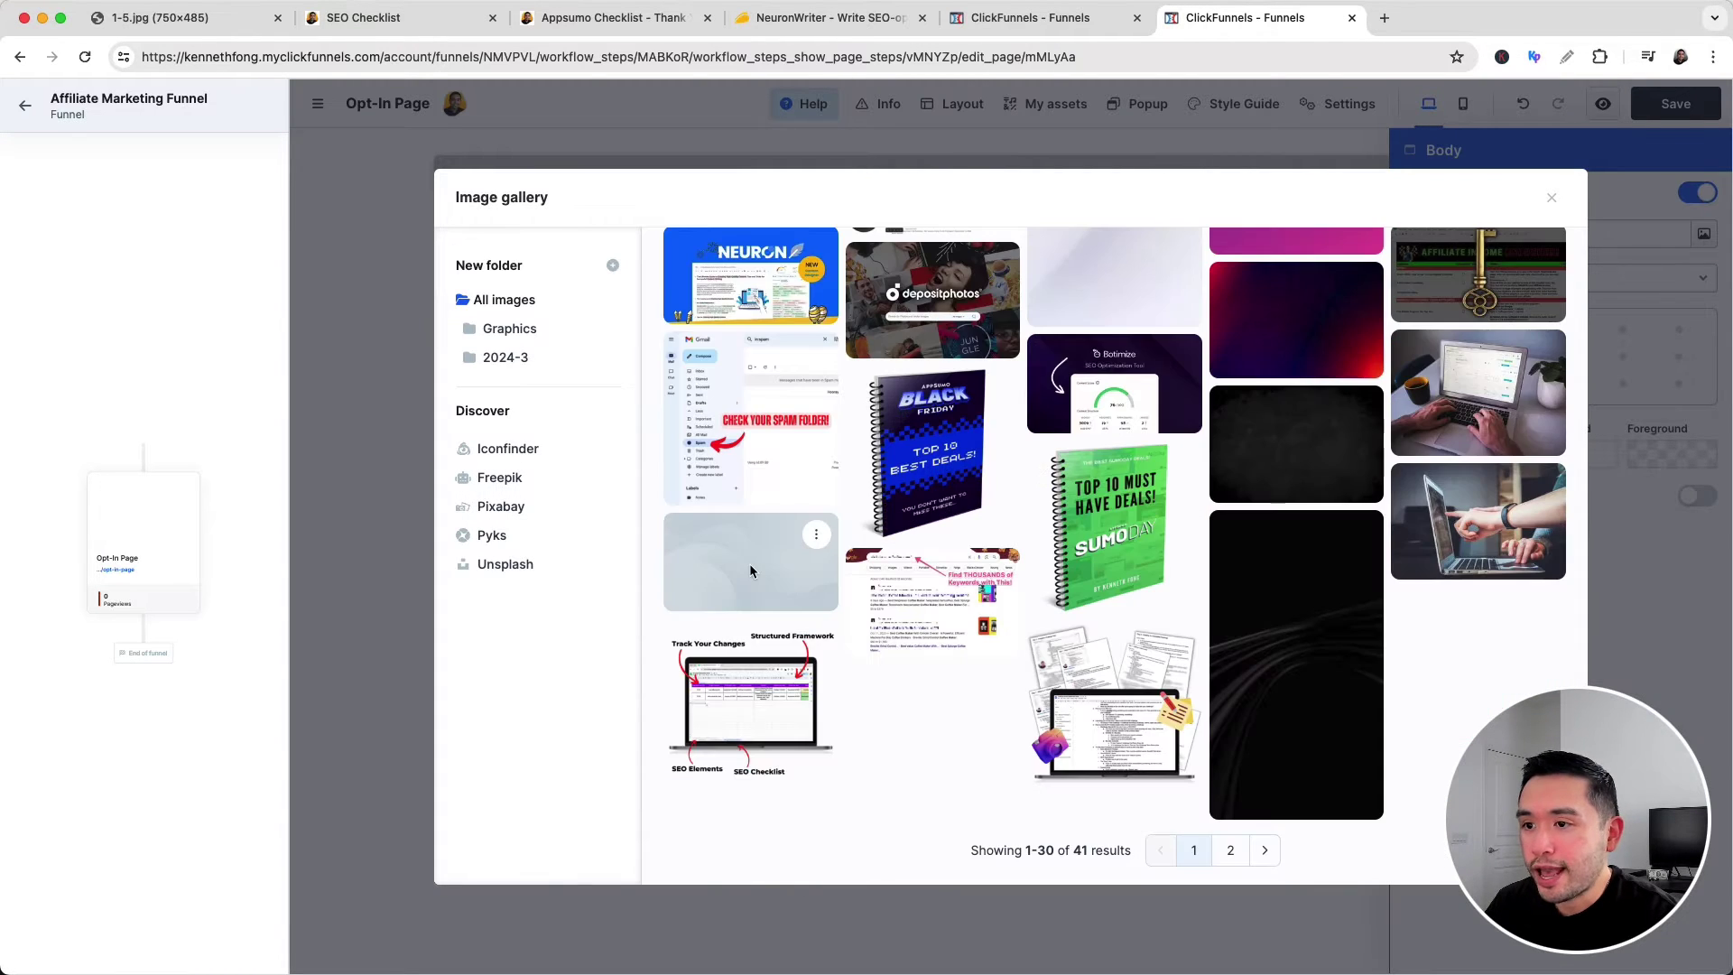
pyautogui.click(749, 563)
pyautogui.click(1168, 442)
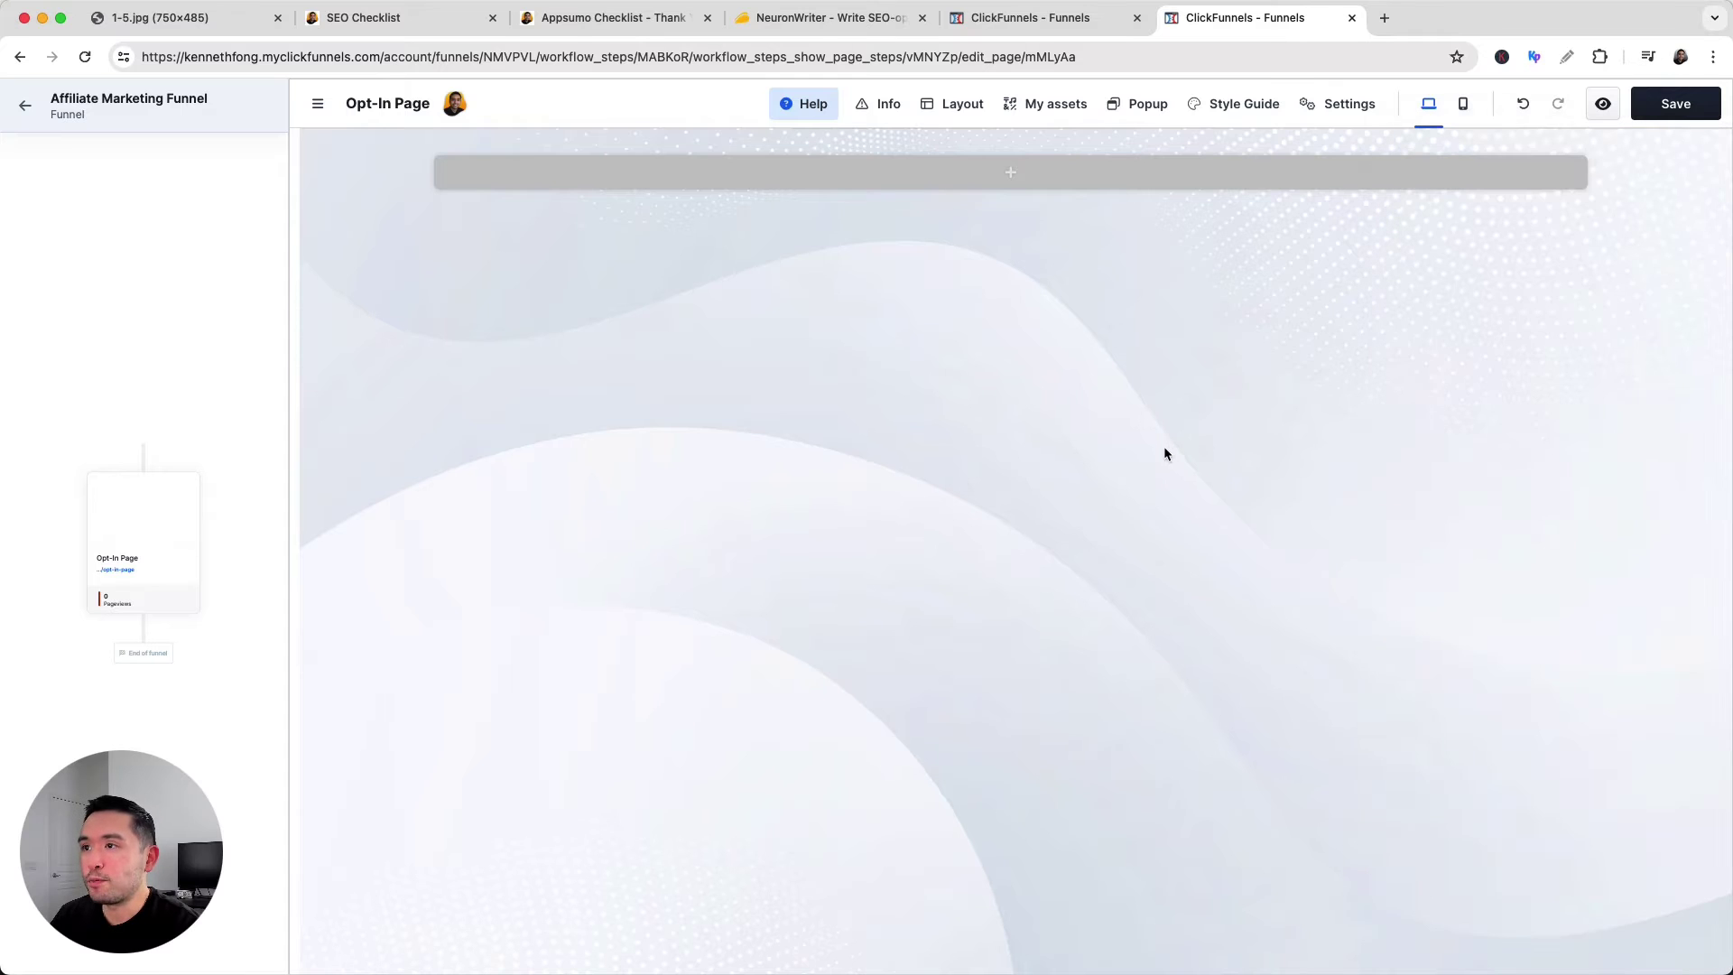
# Add a Blank Section holding Sub Headline, Headline and Sub Headline elements.
pyautogui.click(991, 173)
pyautogui.click(1092, 226)
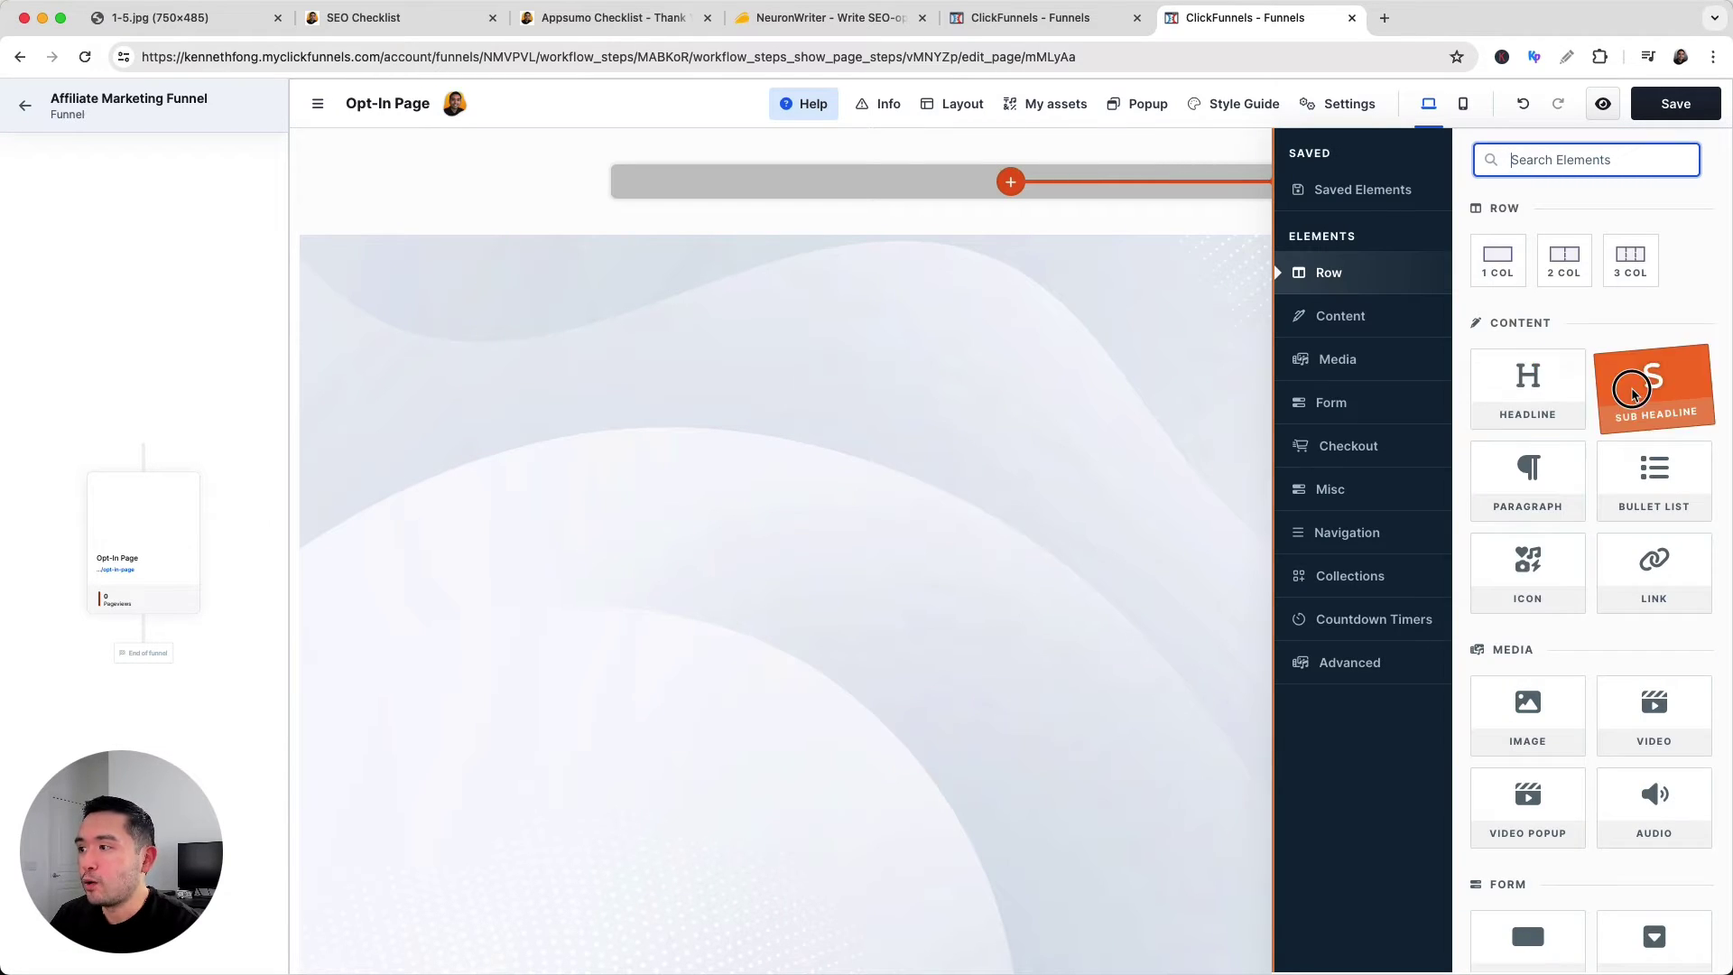
pyautogui.click(1645, 370)
pyautogui.click(1545, 402)
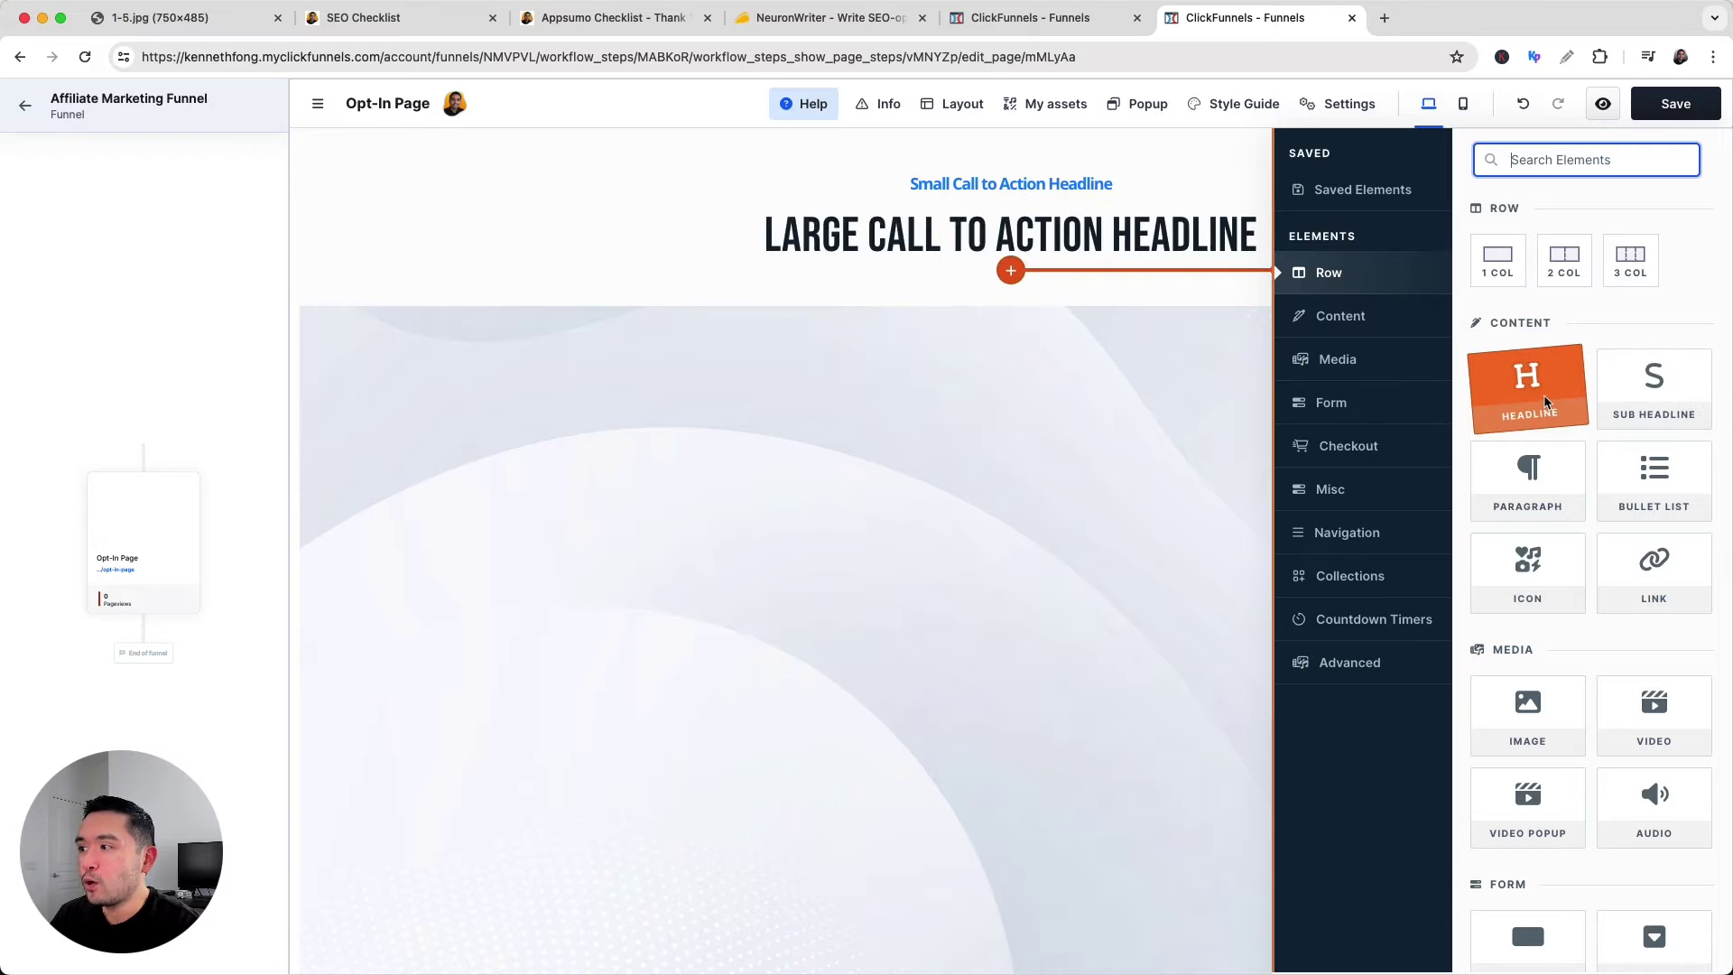
pyautogui.click(1637, 391)
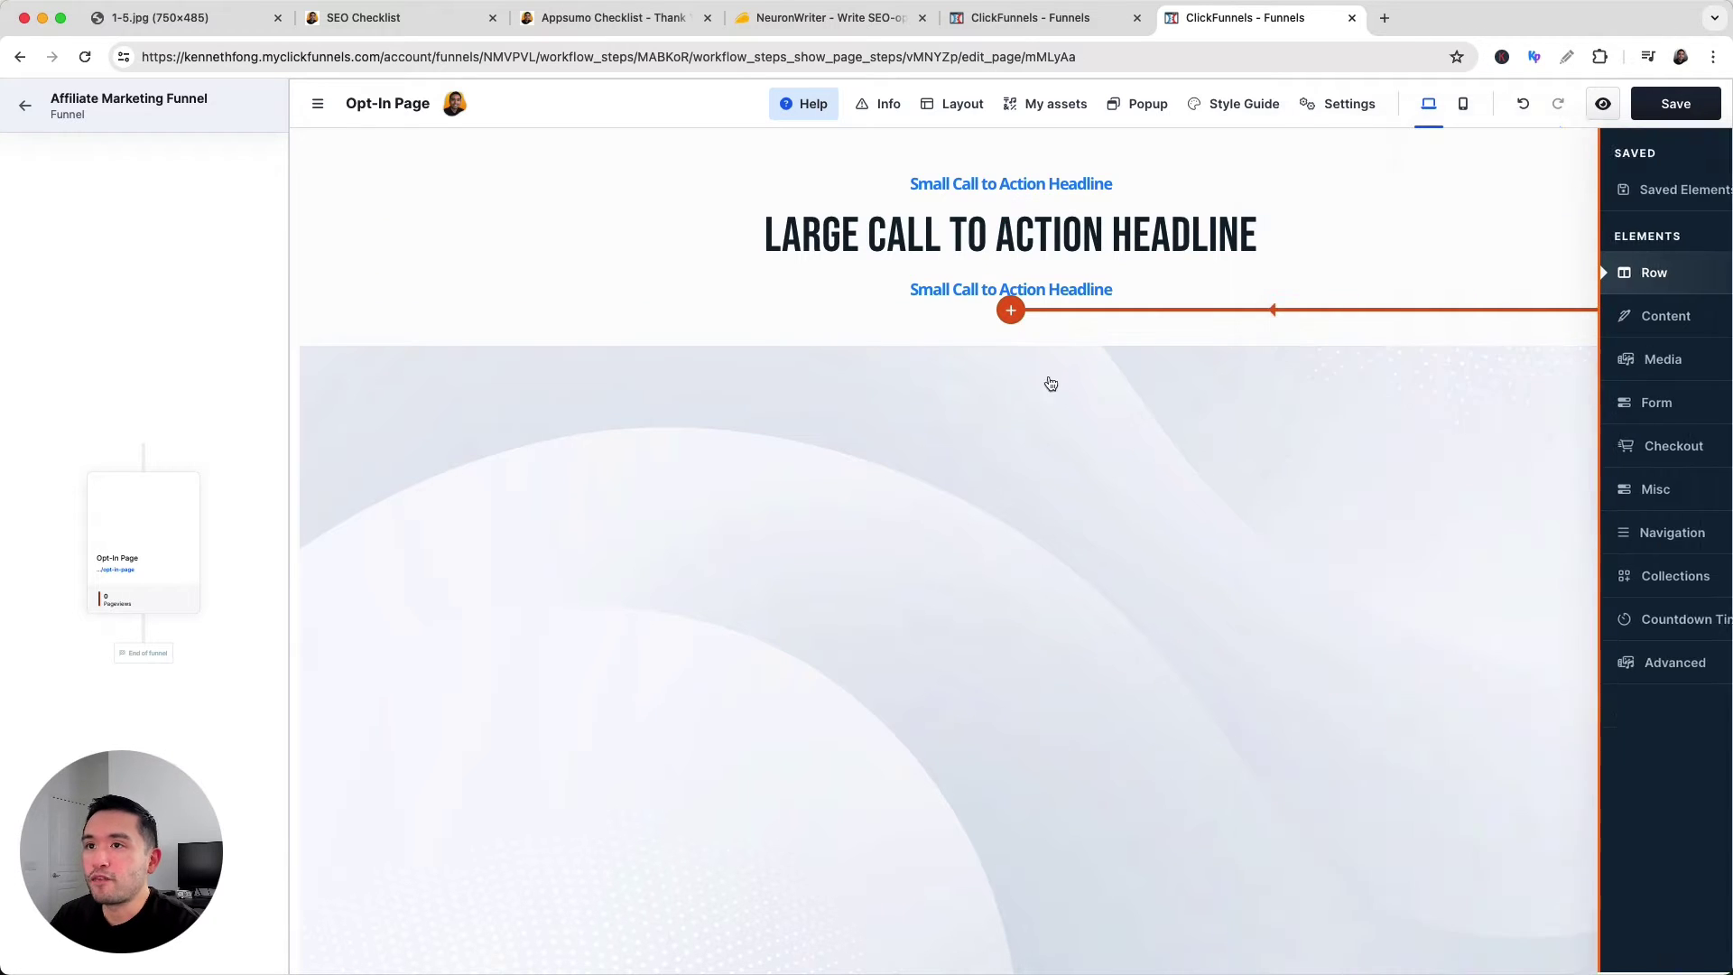
pyautogui.click(441, 12)
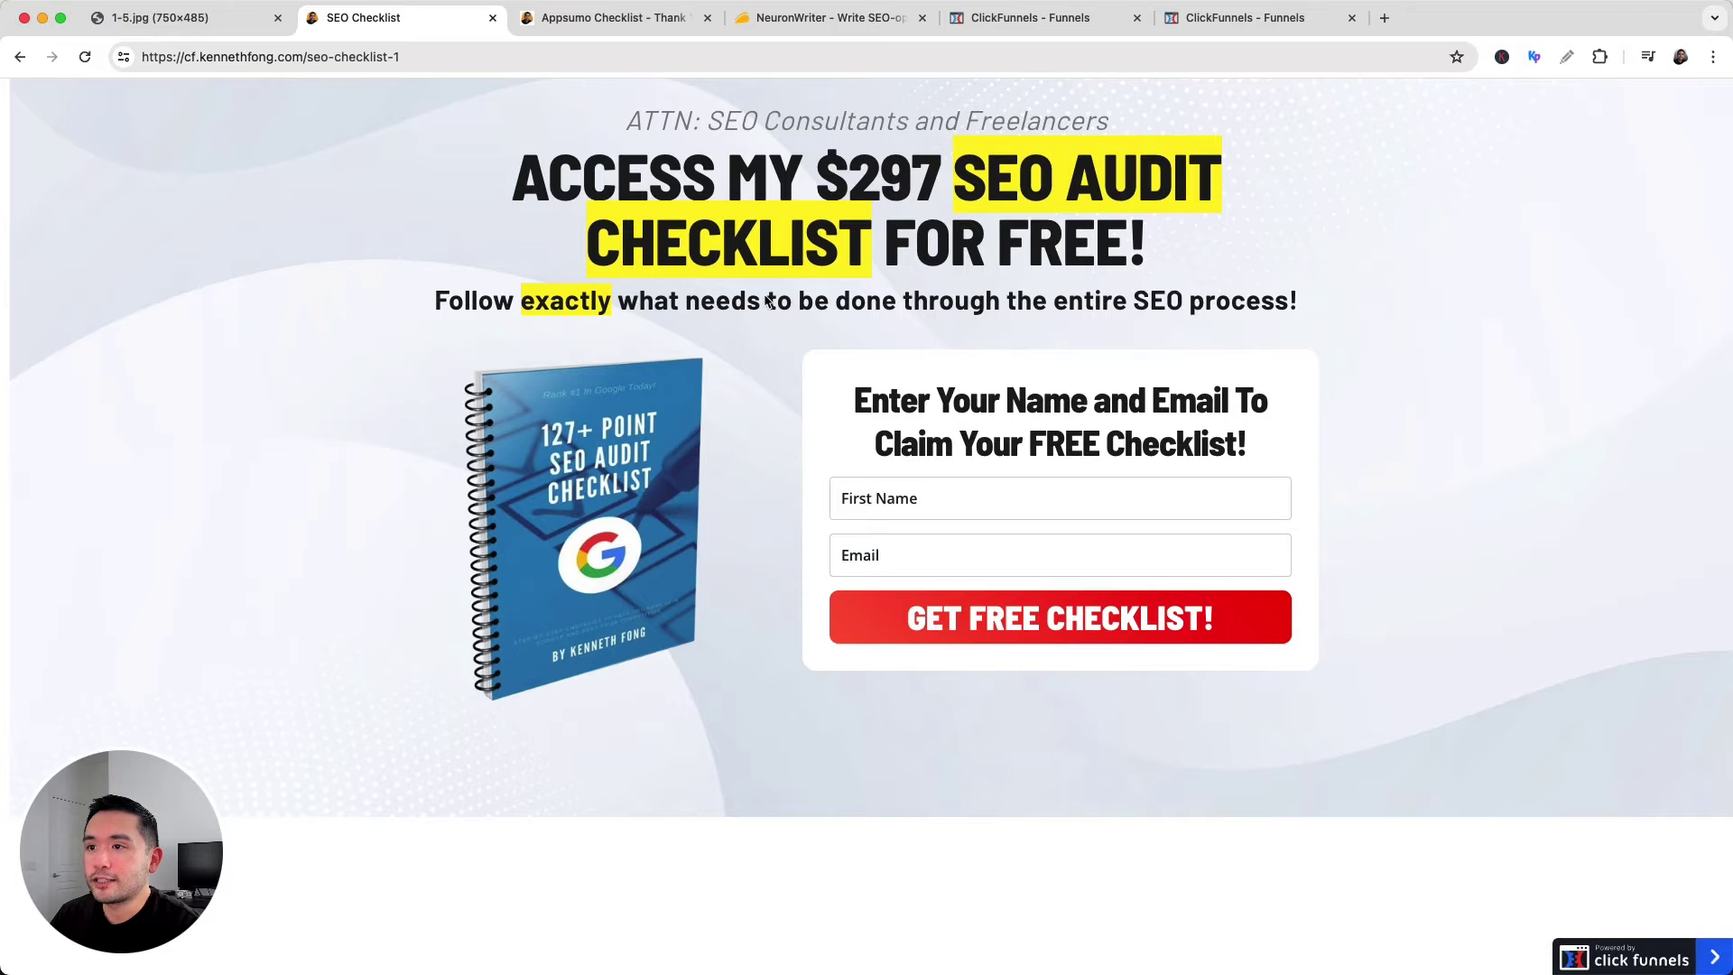
pyautogui.press('super+9')
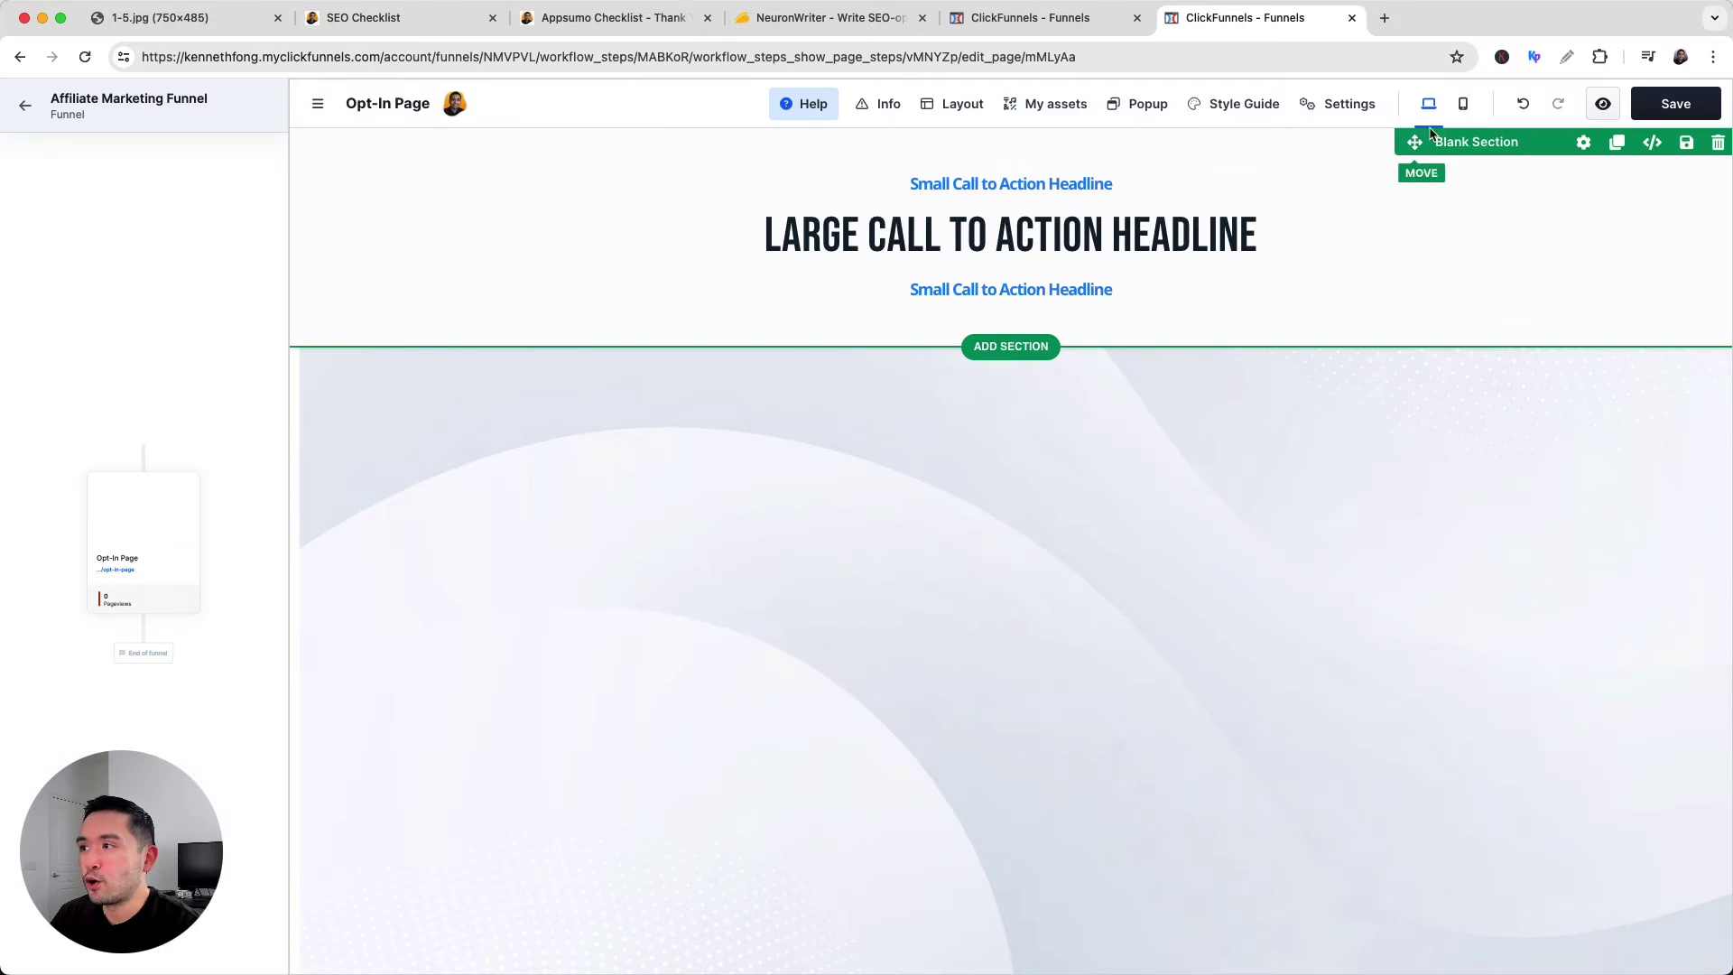
pyautogui.click(1583, 143)
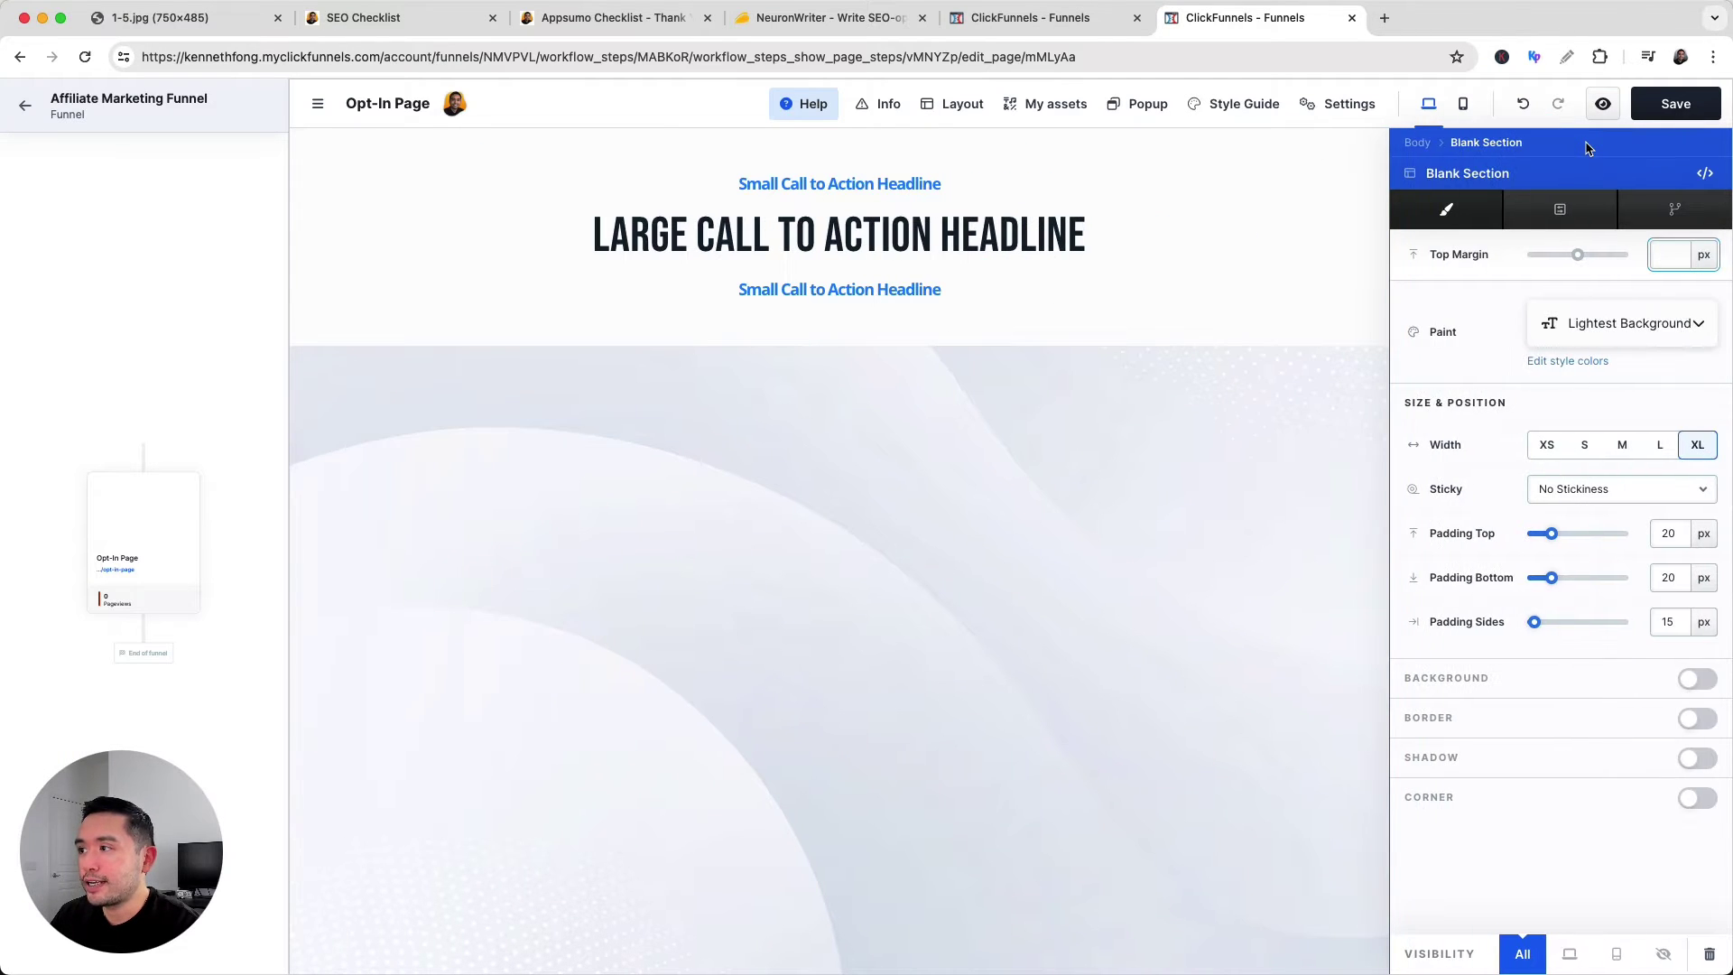
# Set the section Paint to None Background and paste 'ATTN: SEO Consultants and Freelancers' as its top line.
pyautogui.click(1686, 316)
pyautogui.click(1639, 387)
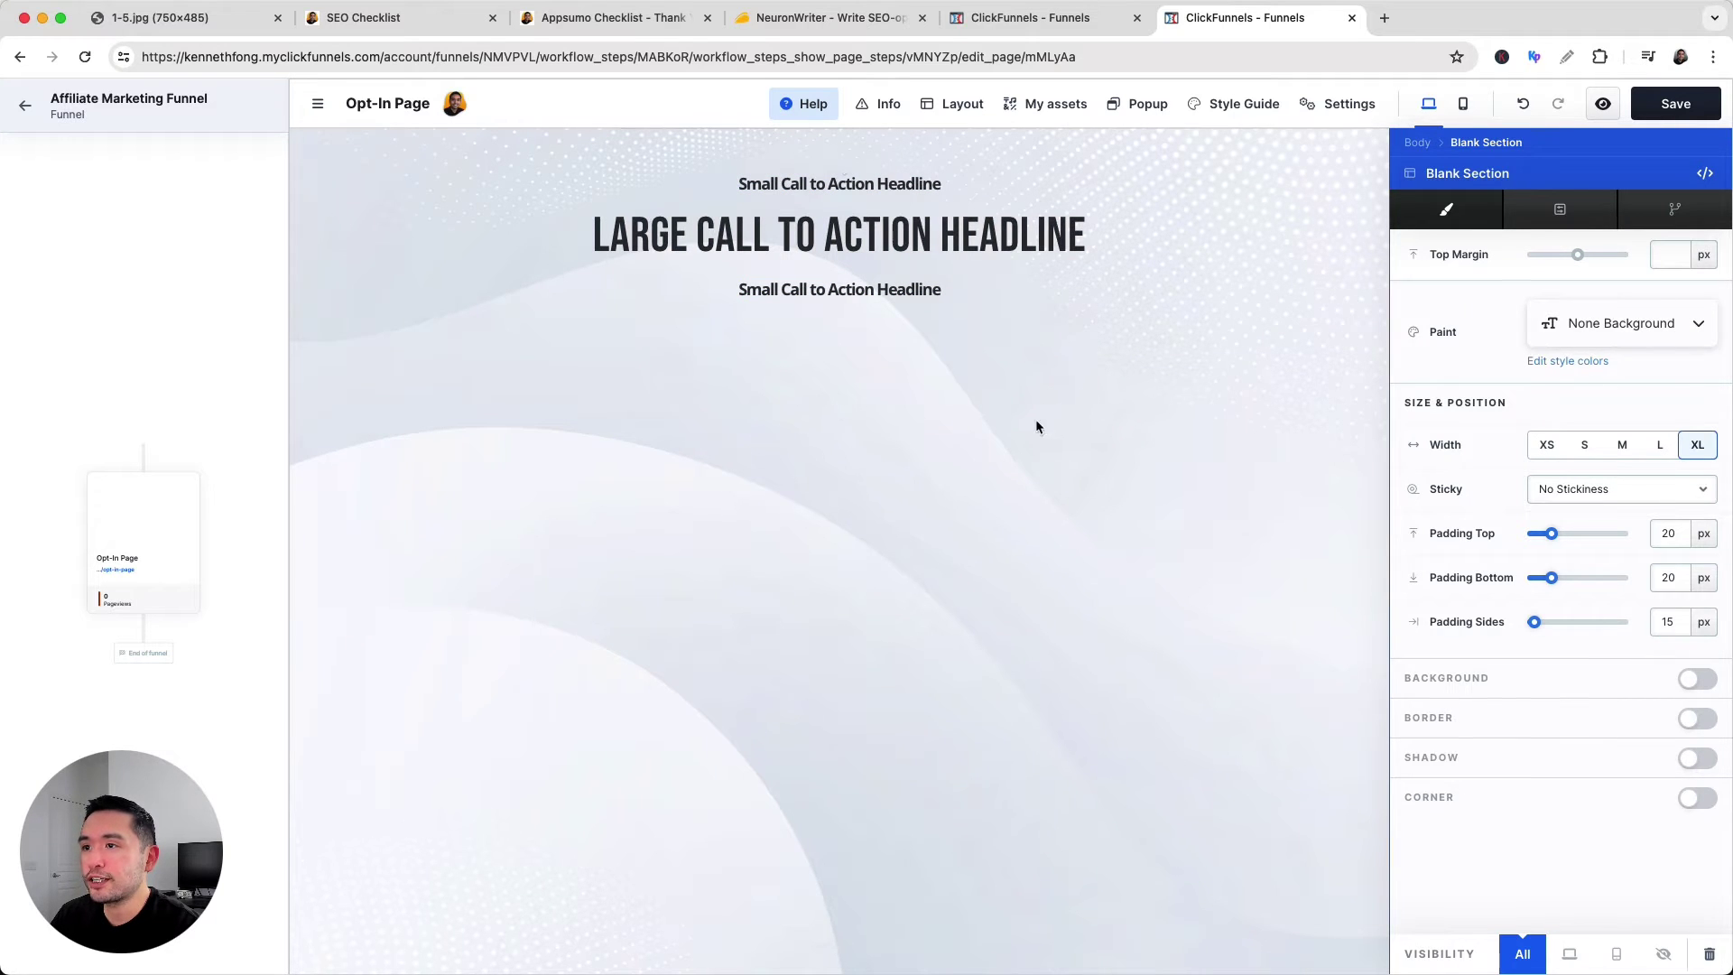
pyautogui.tripleClick(945, 188)
pyautogui.write('ATTN: SEO Consultants and Freelancers')
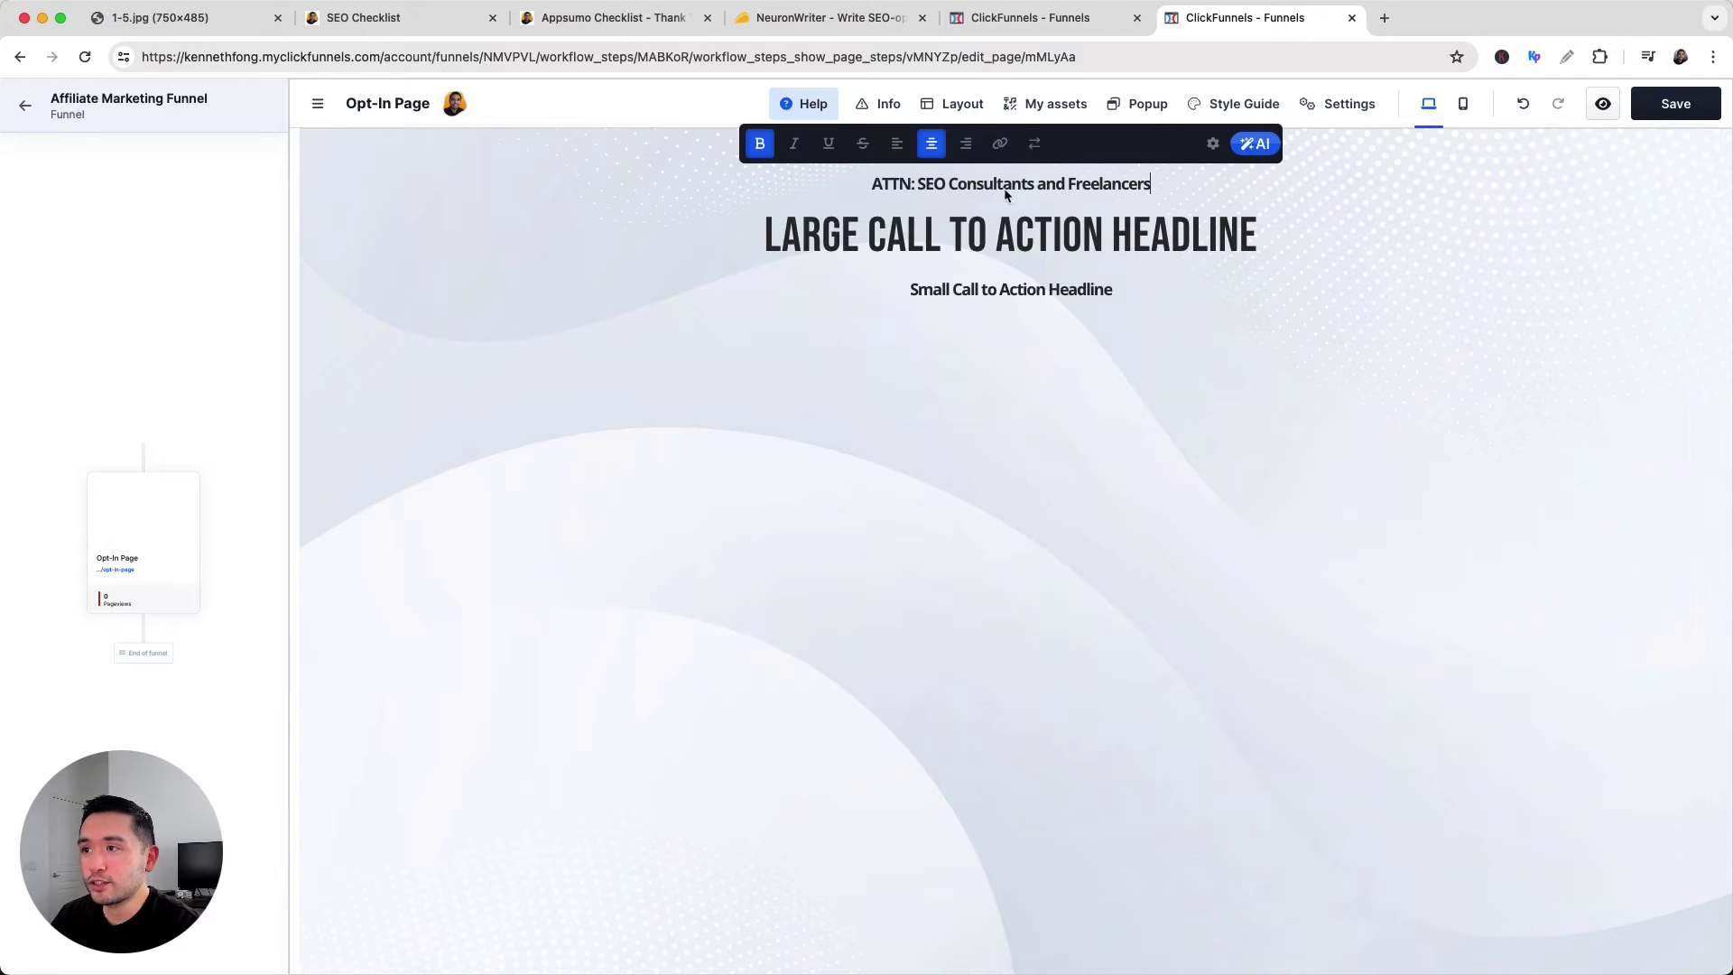
# Set the ATTN line to Barlow Semi Condensed, 26 px, with no letter spacing.
pyautogui.click(1213, 145)
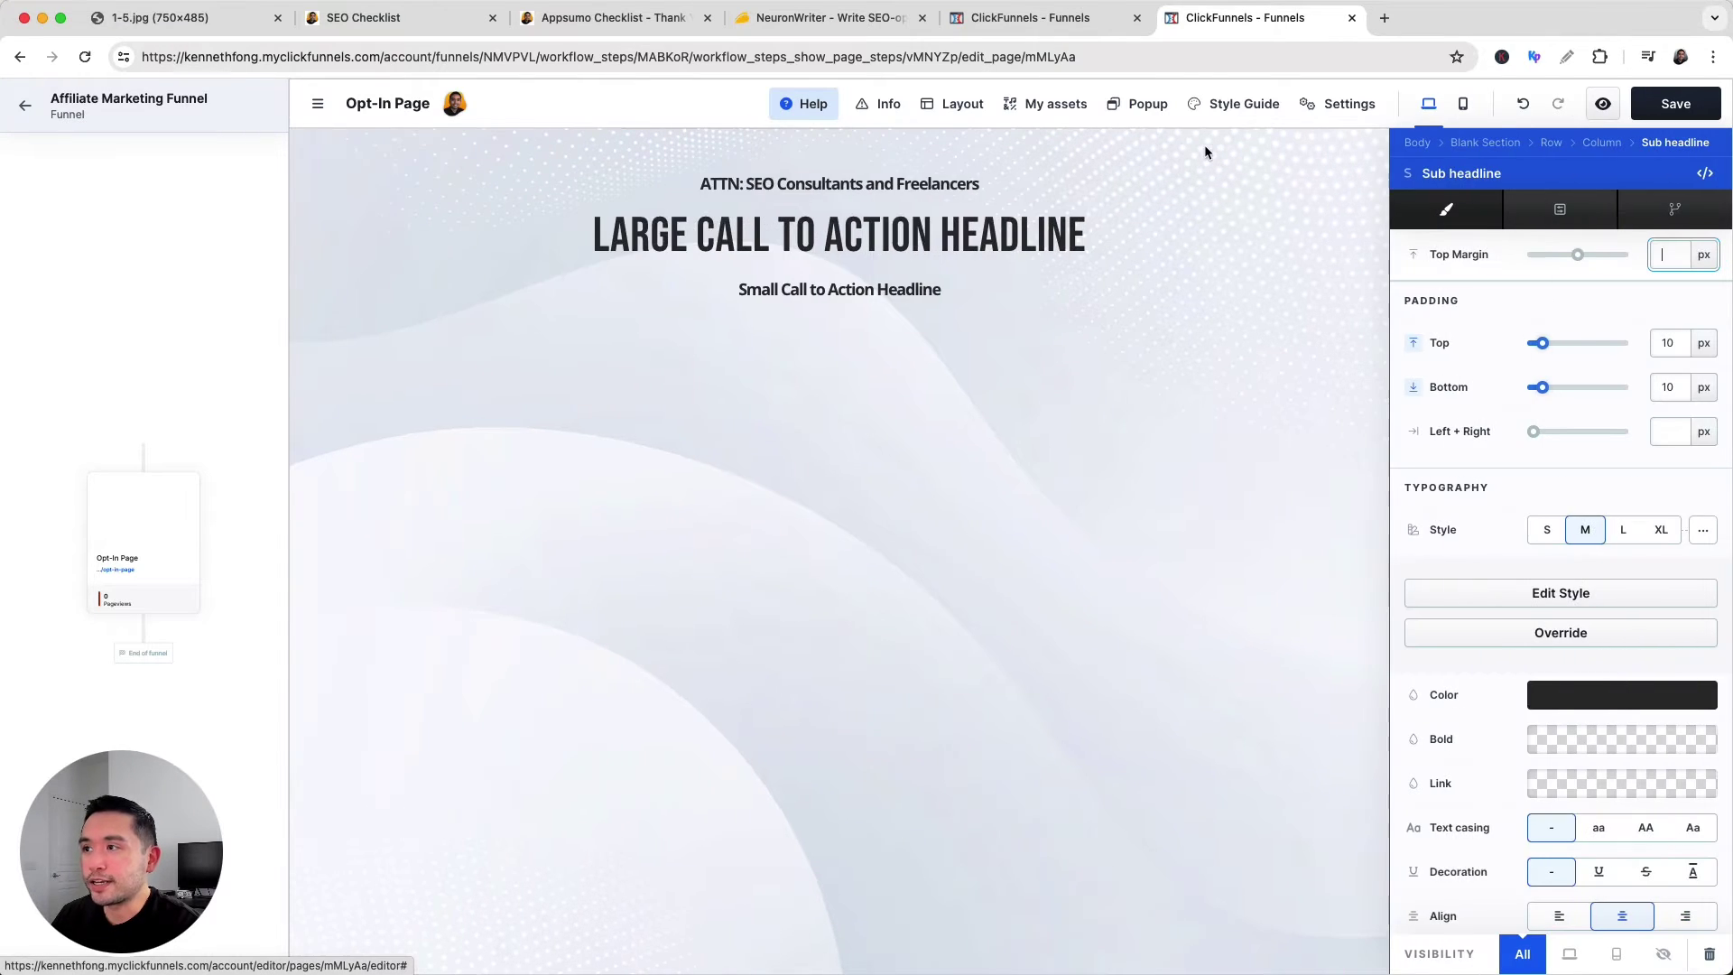
pyautogui.click(1704, 533)
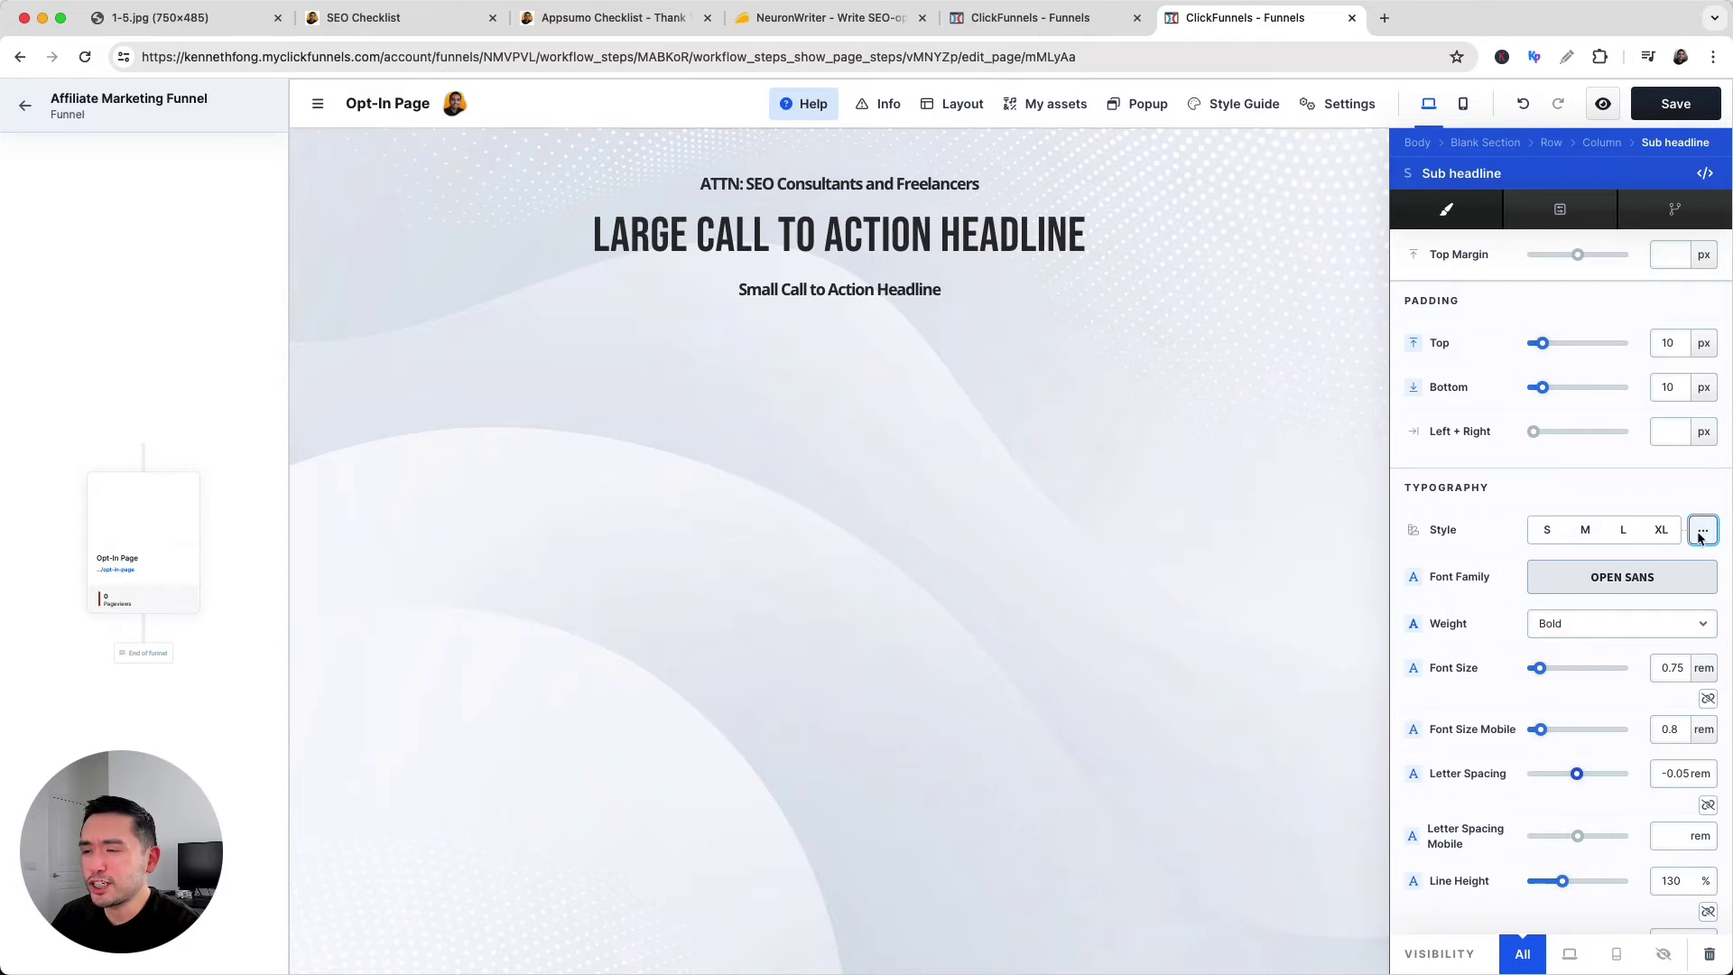
pyautogui.scroll(-2, 1677, 532)
pyautogui.click(1628, 511)
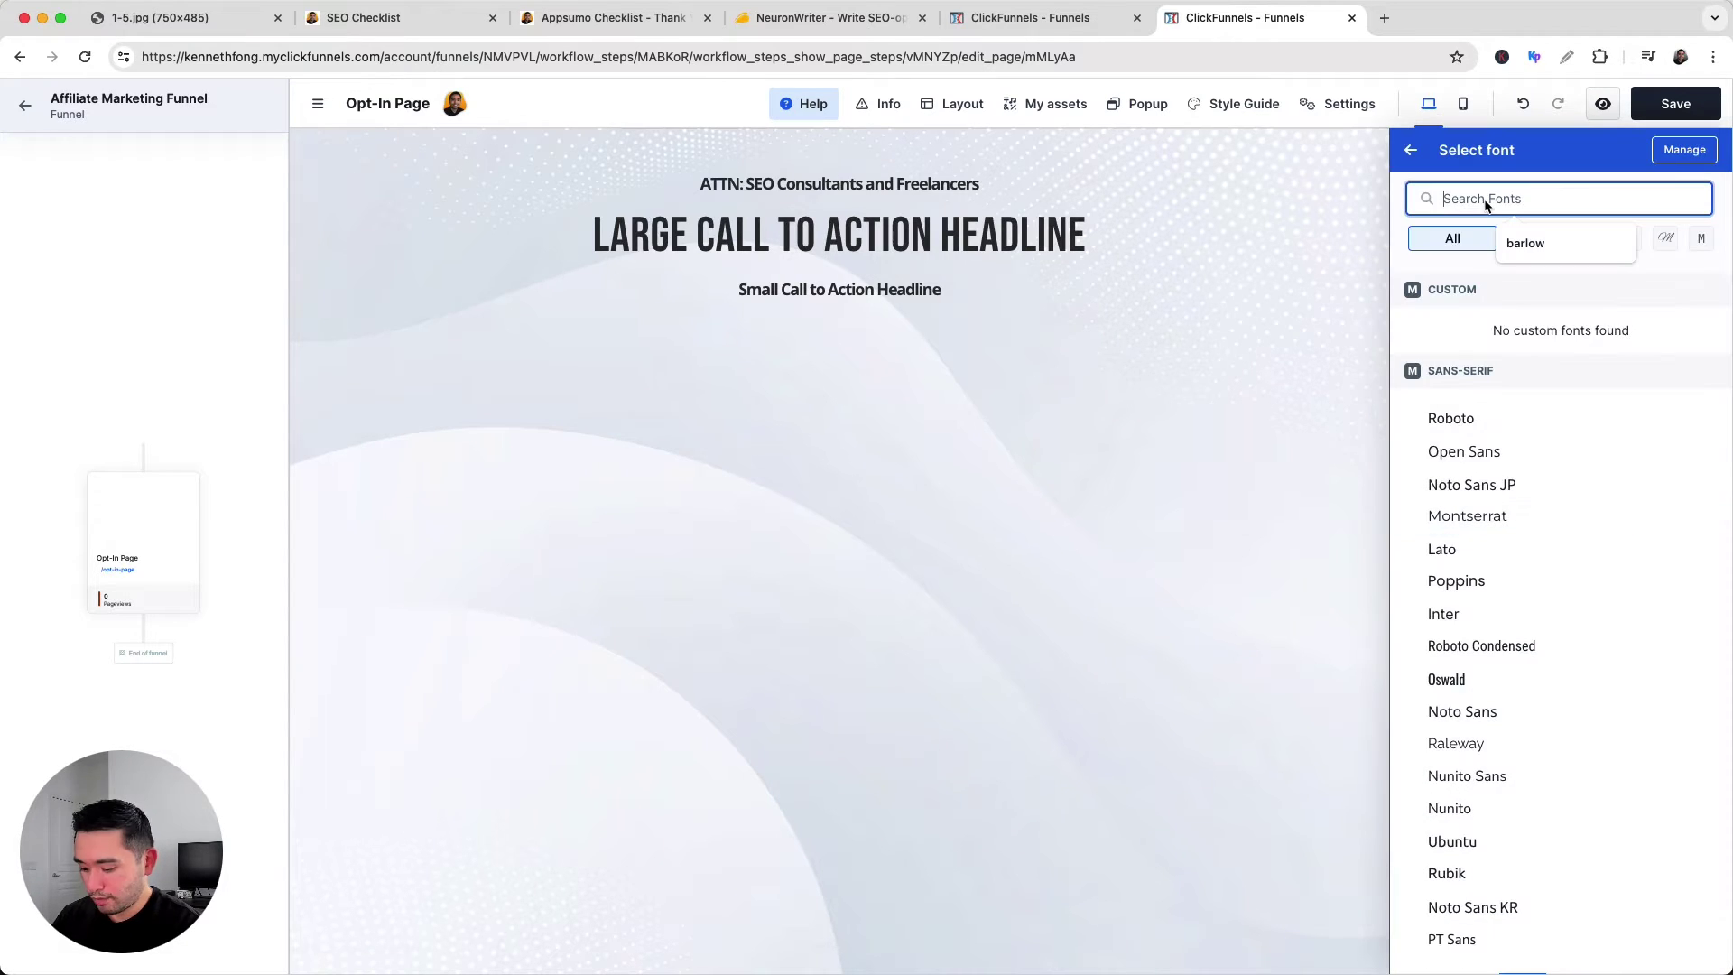
pyautogui.write('barlo')
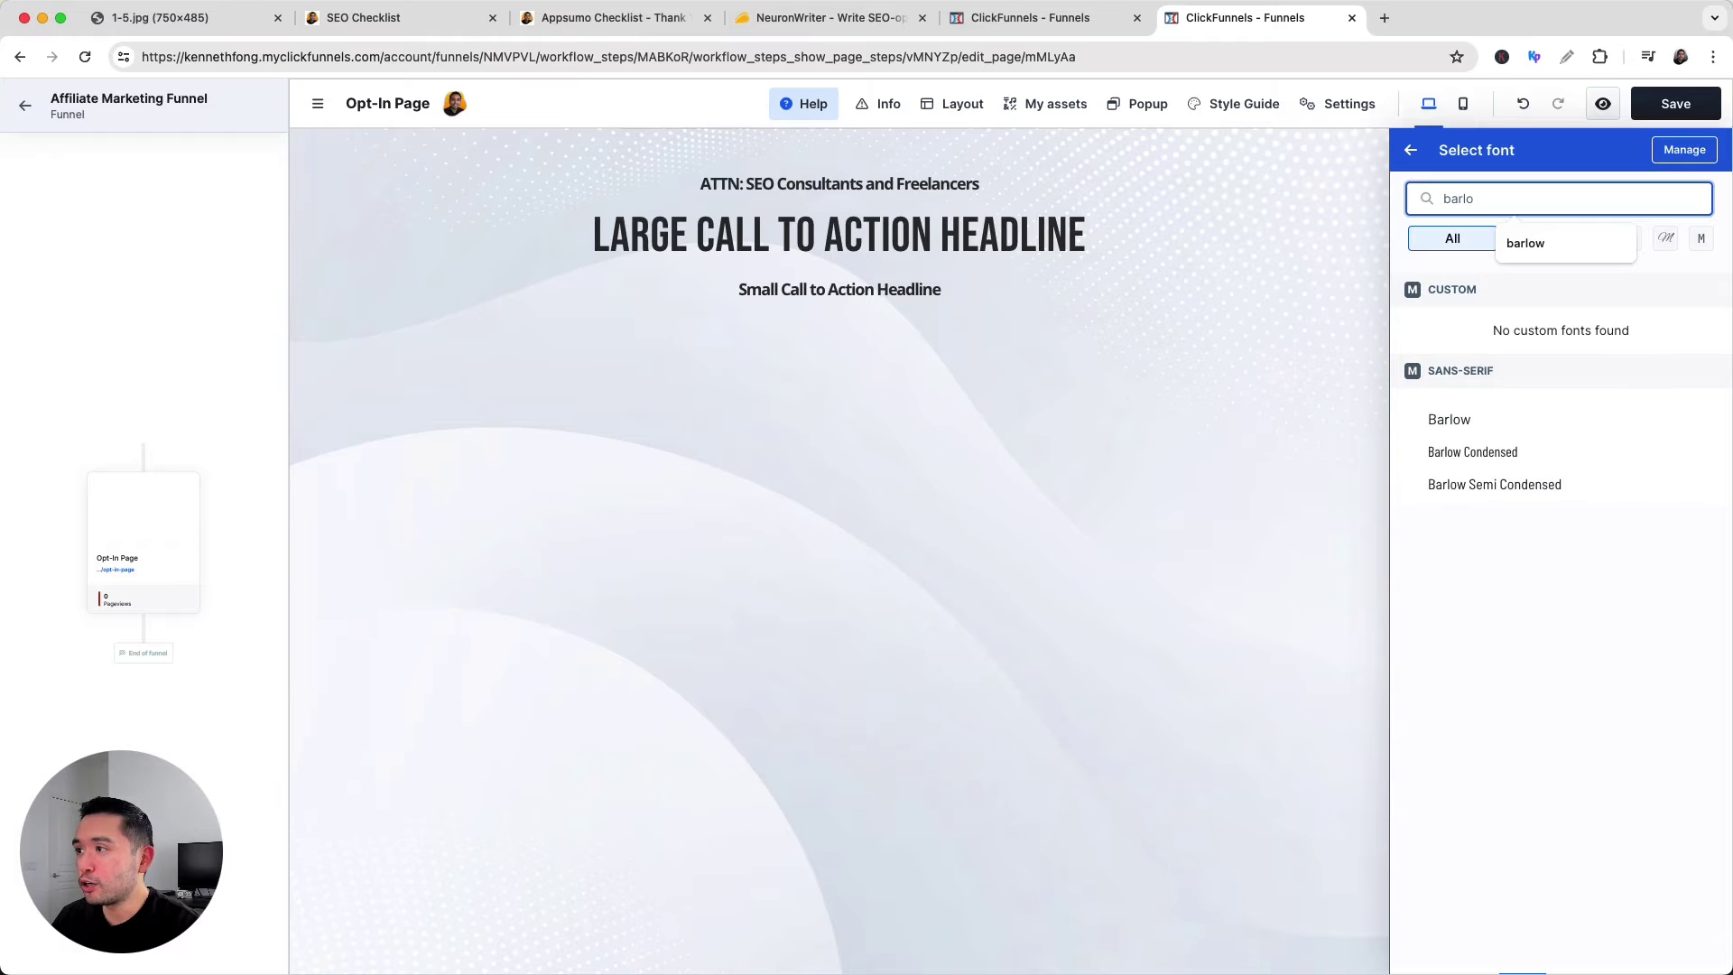
pyautogui.click(1520, 487)
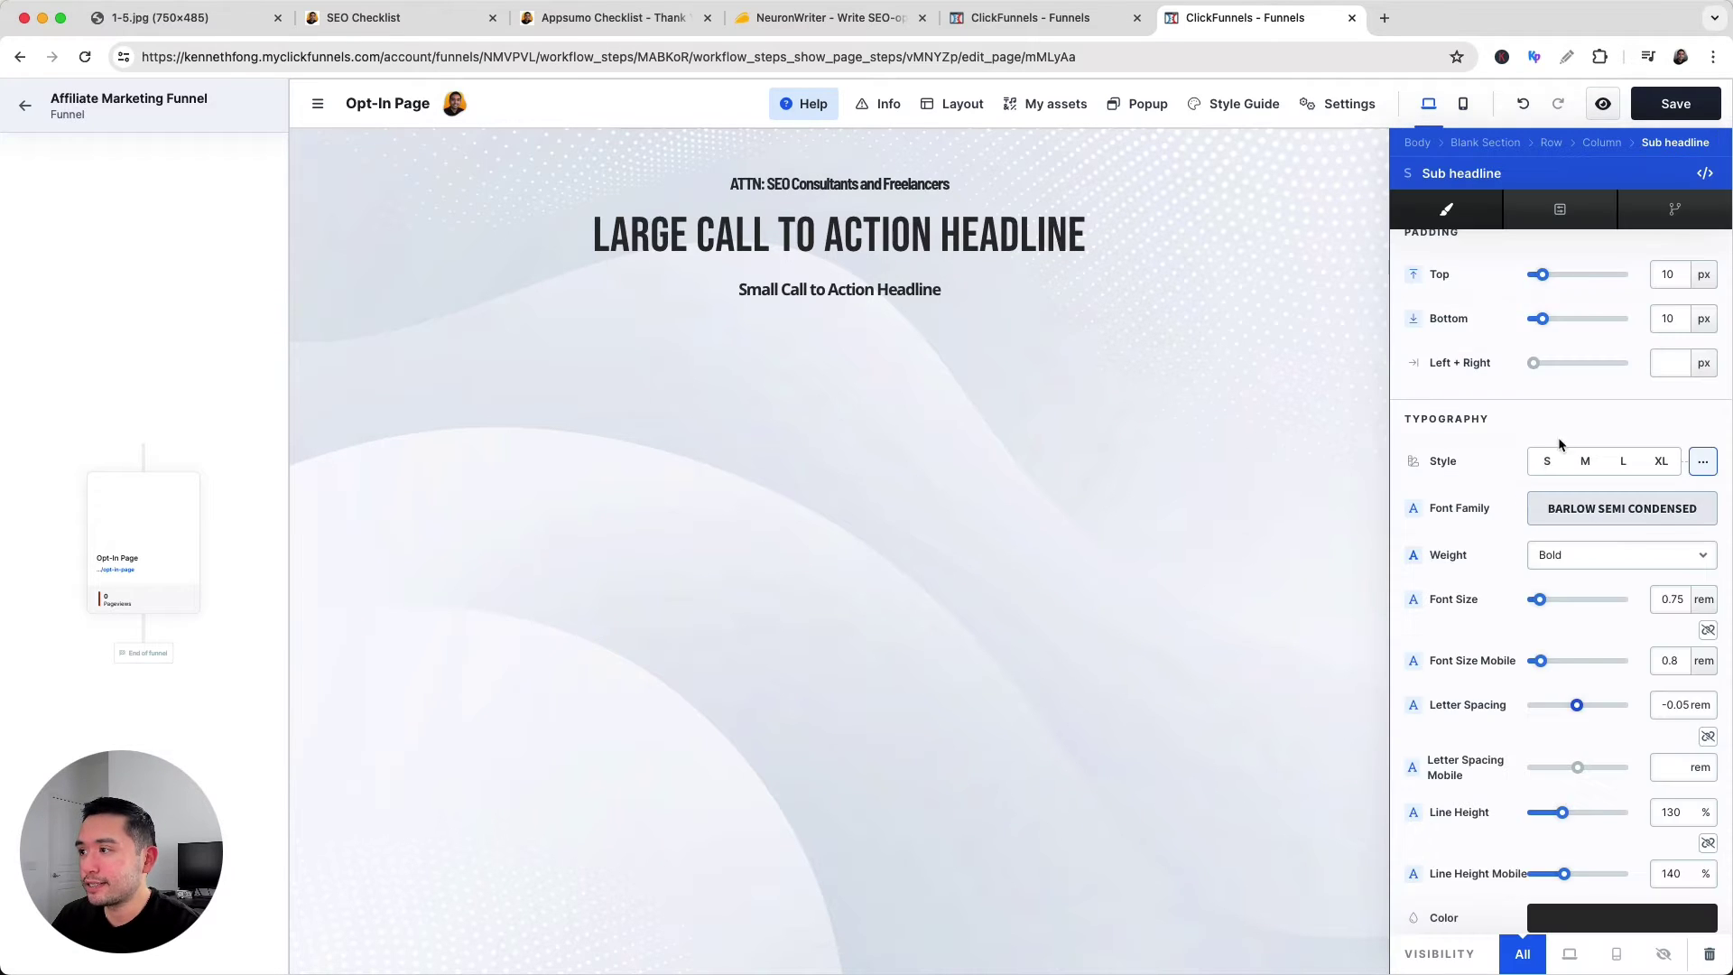
pyautogui.moveTo(1548, 448); pyautogui.dragTo(1557, 446)
pyautogui.click(1476, 552)
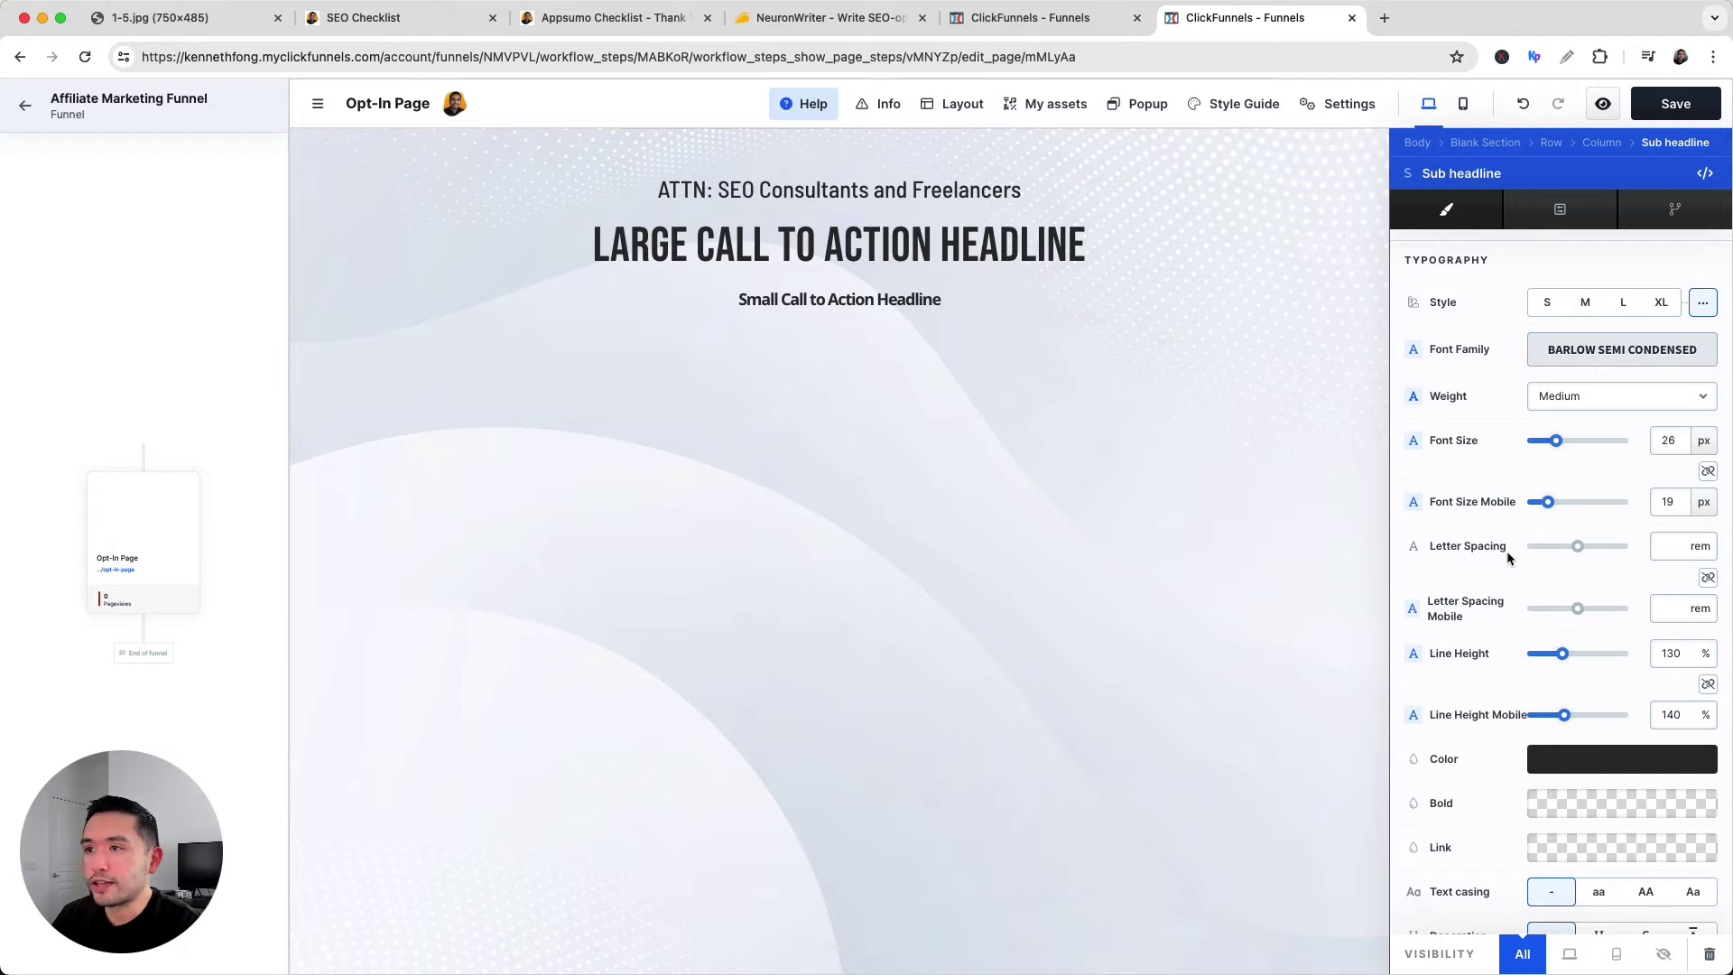
pyautogui.press('Escape')
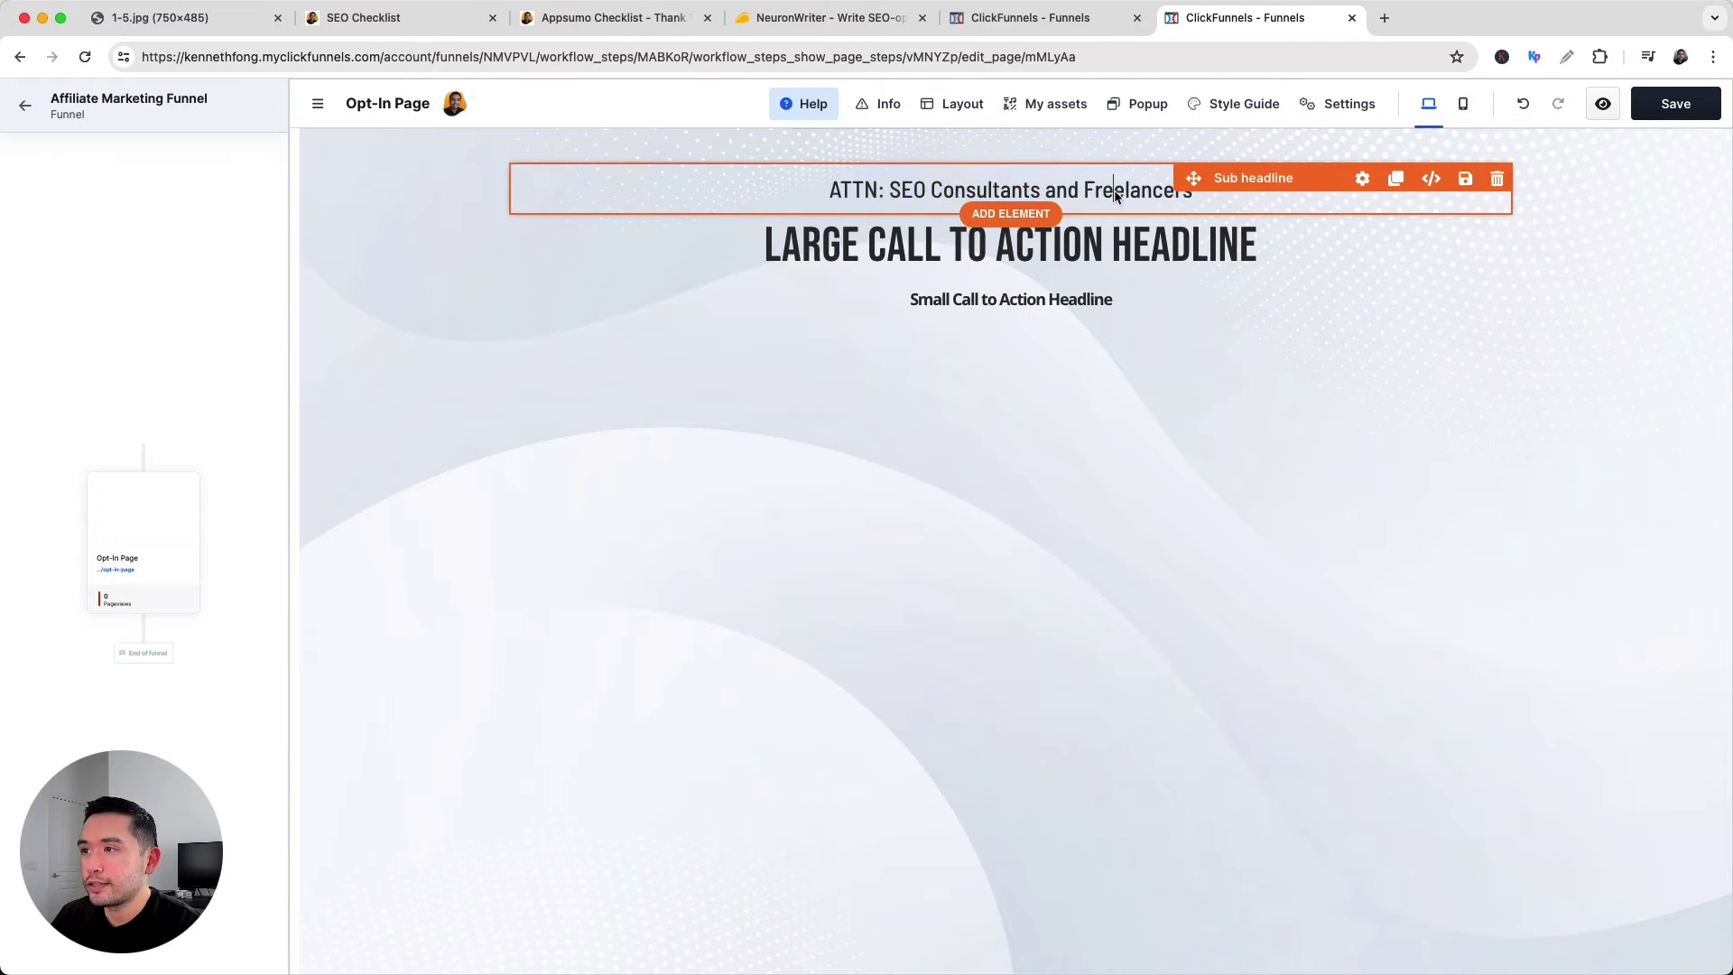
# Make the ATTN line italic and colour it grey #8f8d8d.
pyautogui.doubleClick(1187, 199)
pyautogui.moveTo(1193, 199); pyautogui.dragTo(826, 189)
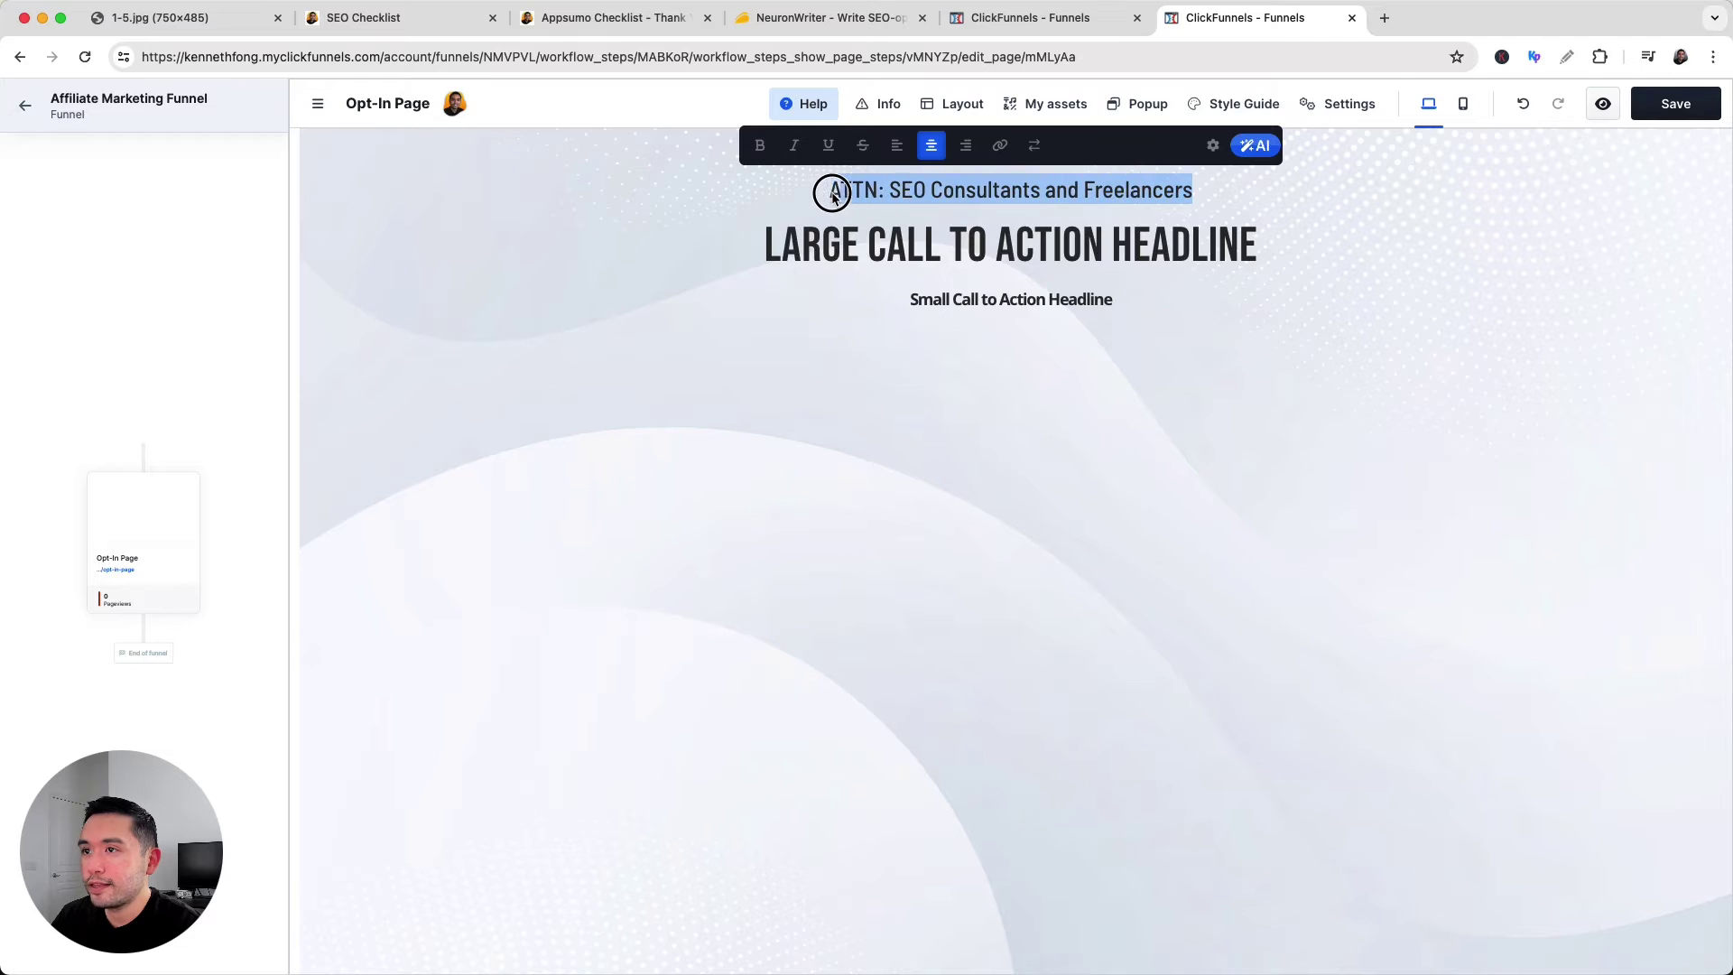
pyautogui.click(795, 145)
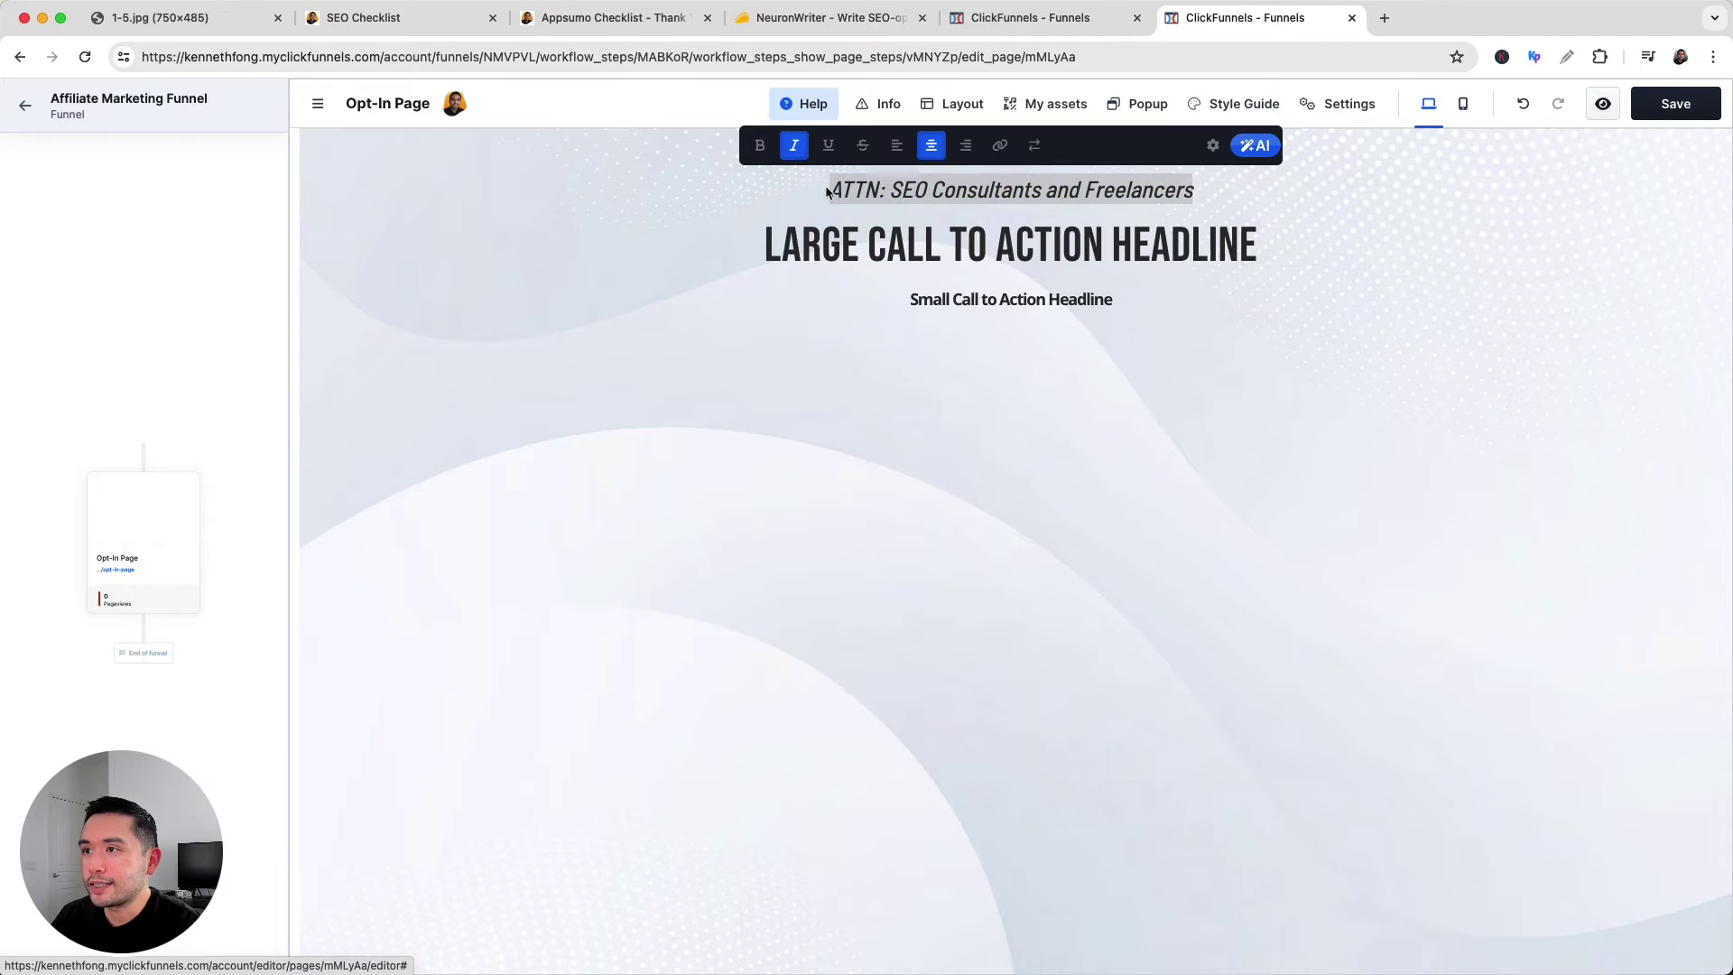
pyautogui.click(439, 25)
pyautogui.click(743, 137)
pyautogui.click(1245, 17)
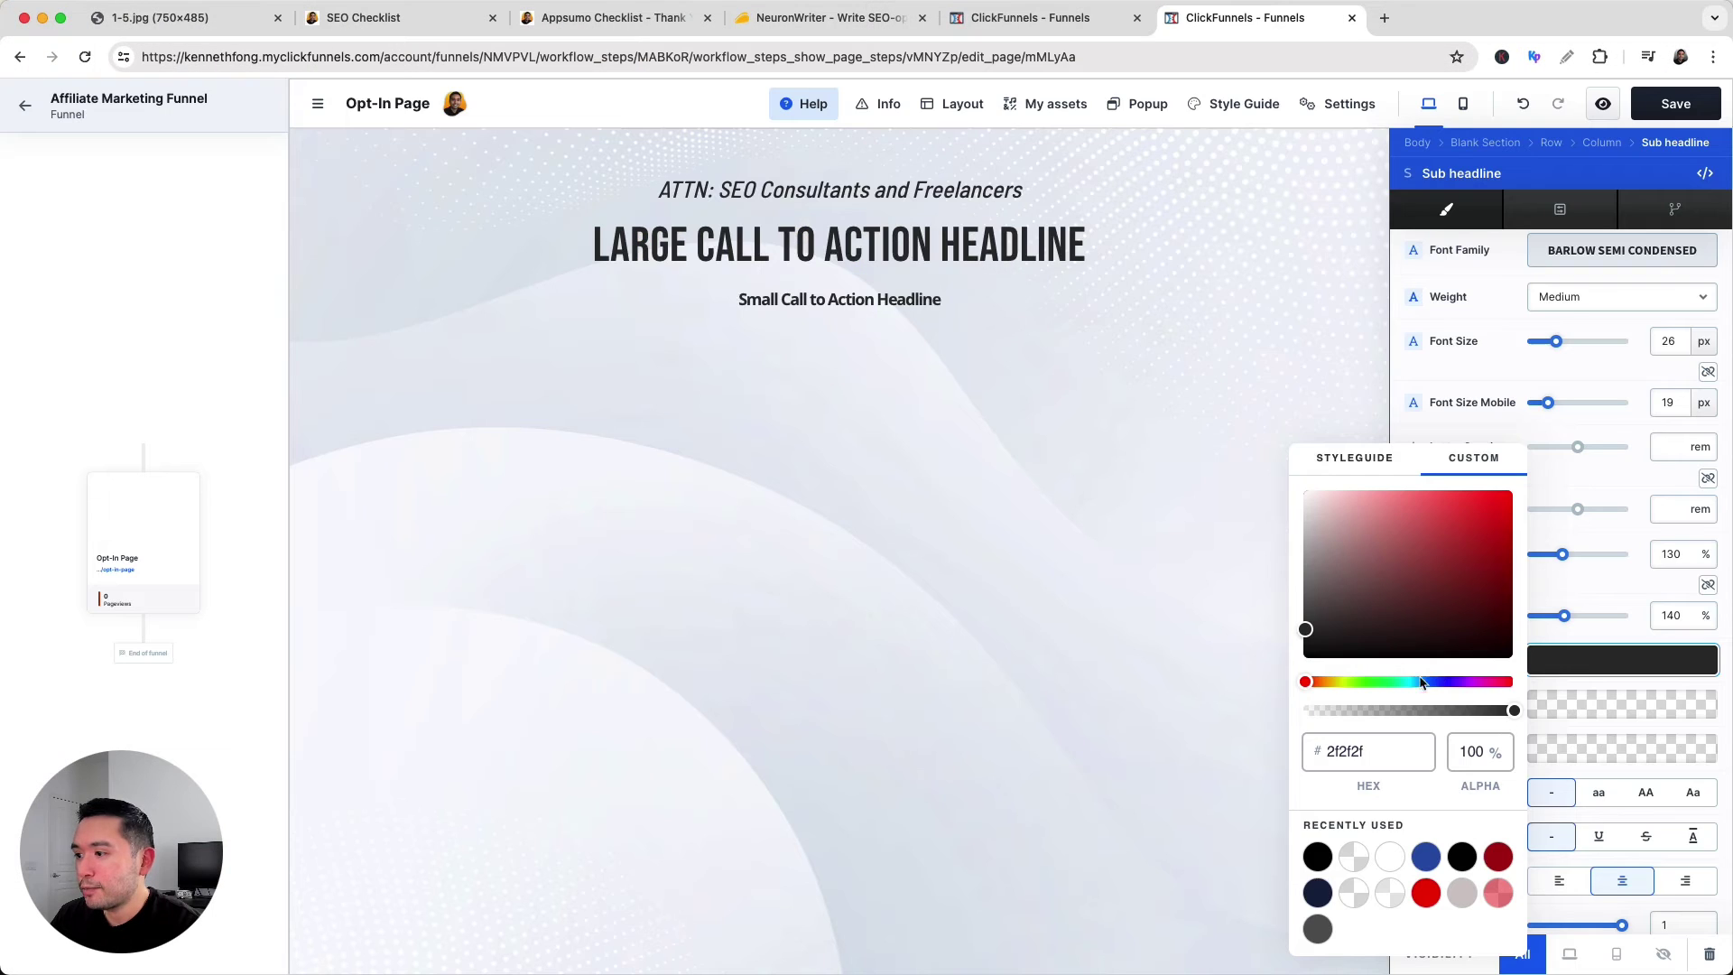
pyautogui.click(1307, 630)
pyautogui.moveTo(1307, 630); pyautogui.dragTo(1307, 567)
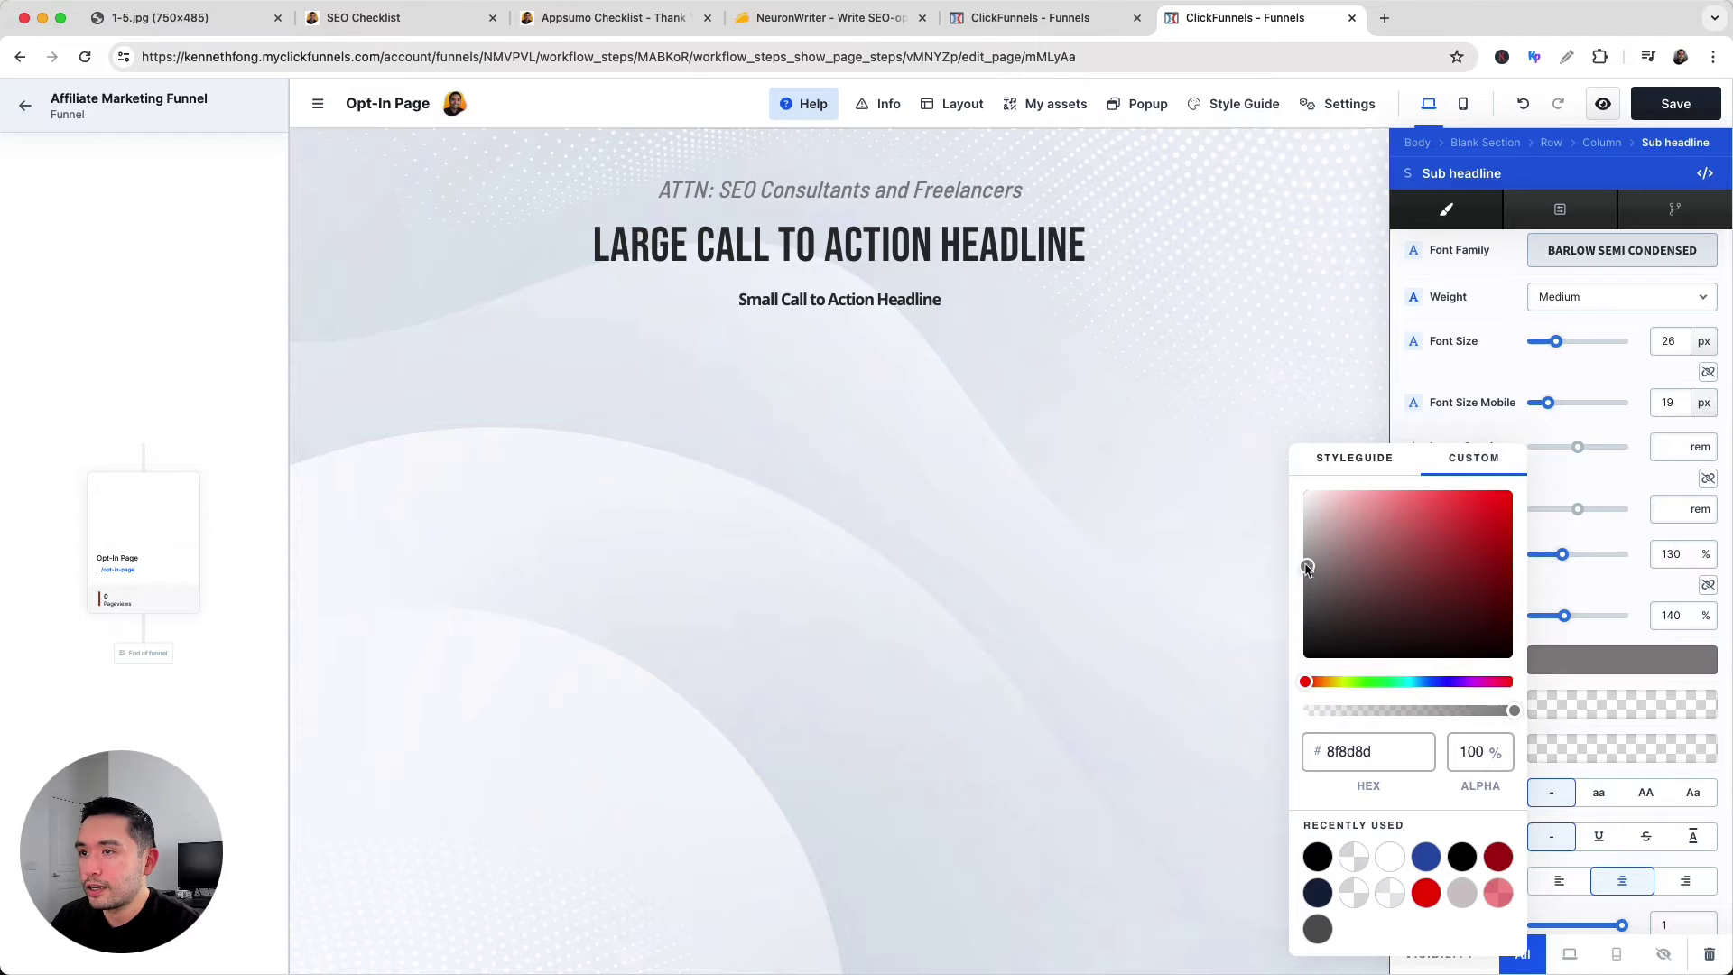
pyautogui.click(1107, 437)
# Set the headline to Barlow Semi Condensed Black with a 40 px mobile size.
pyautogui.click(476, 23)
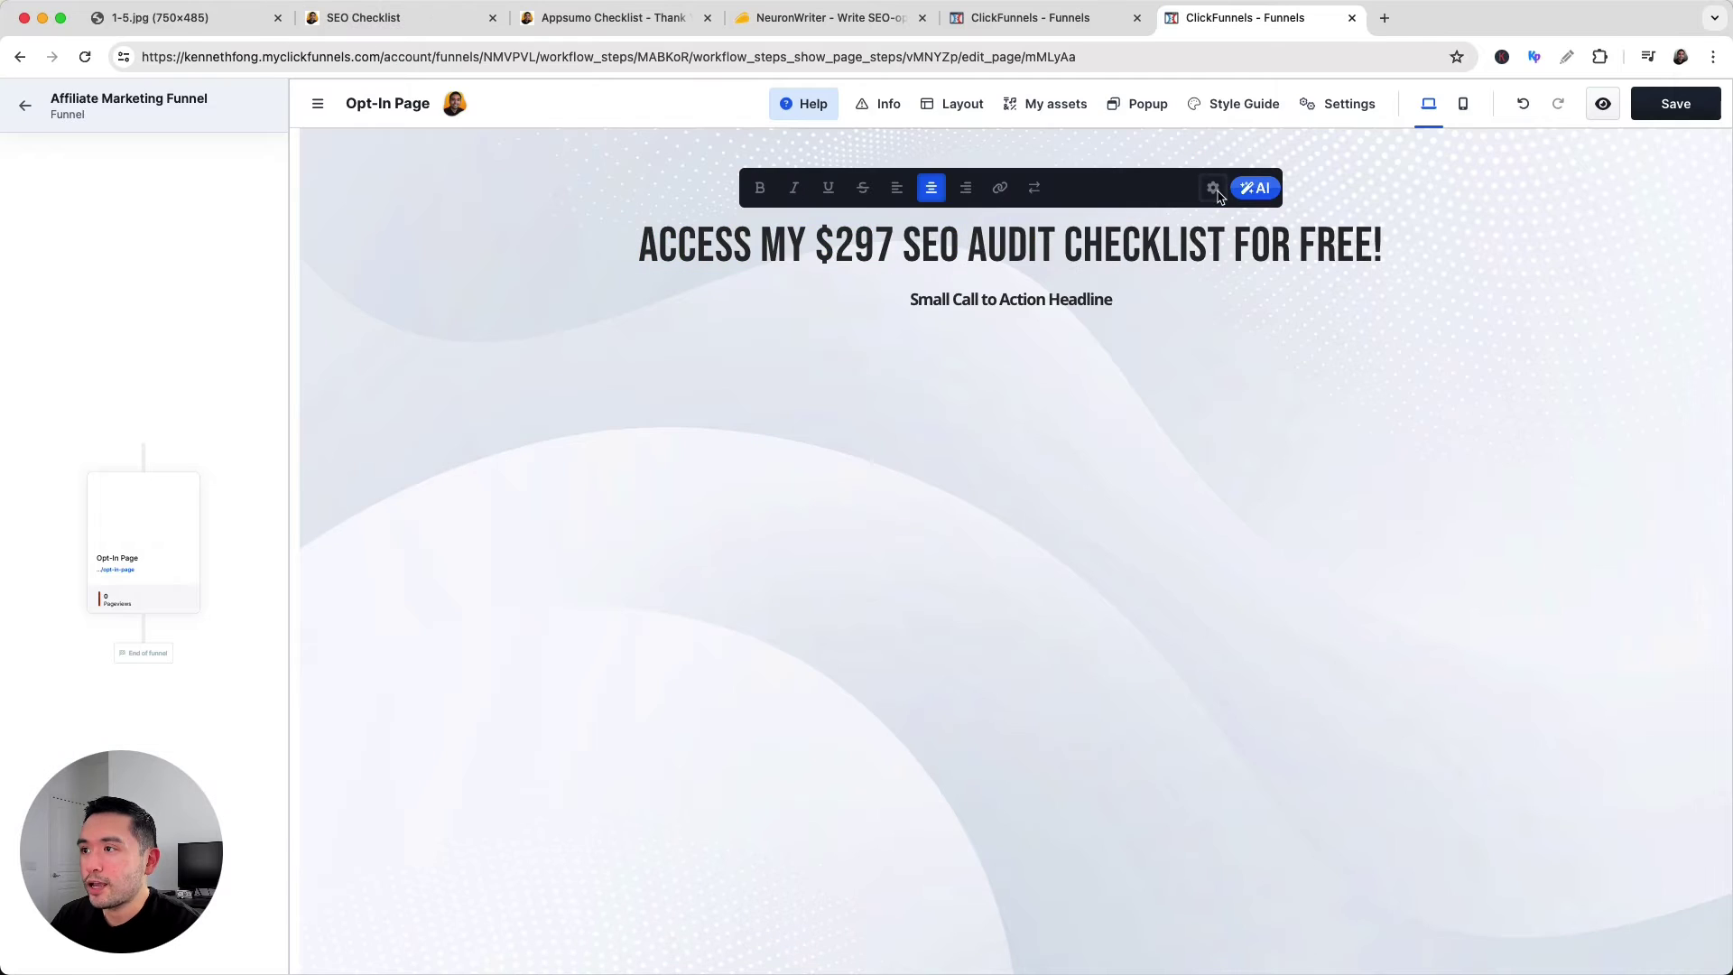
pyautogui.click(1213, 189)
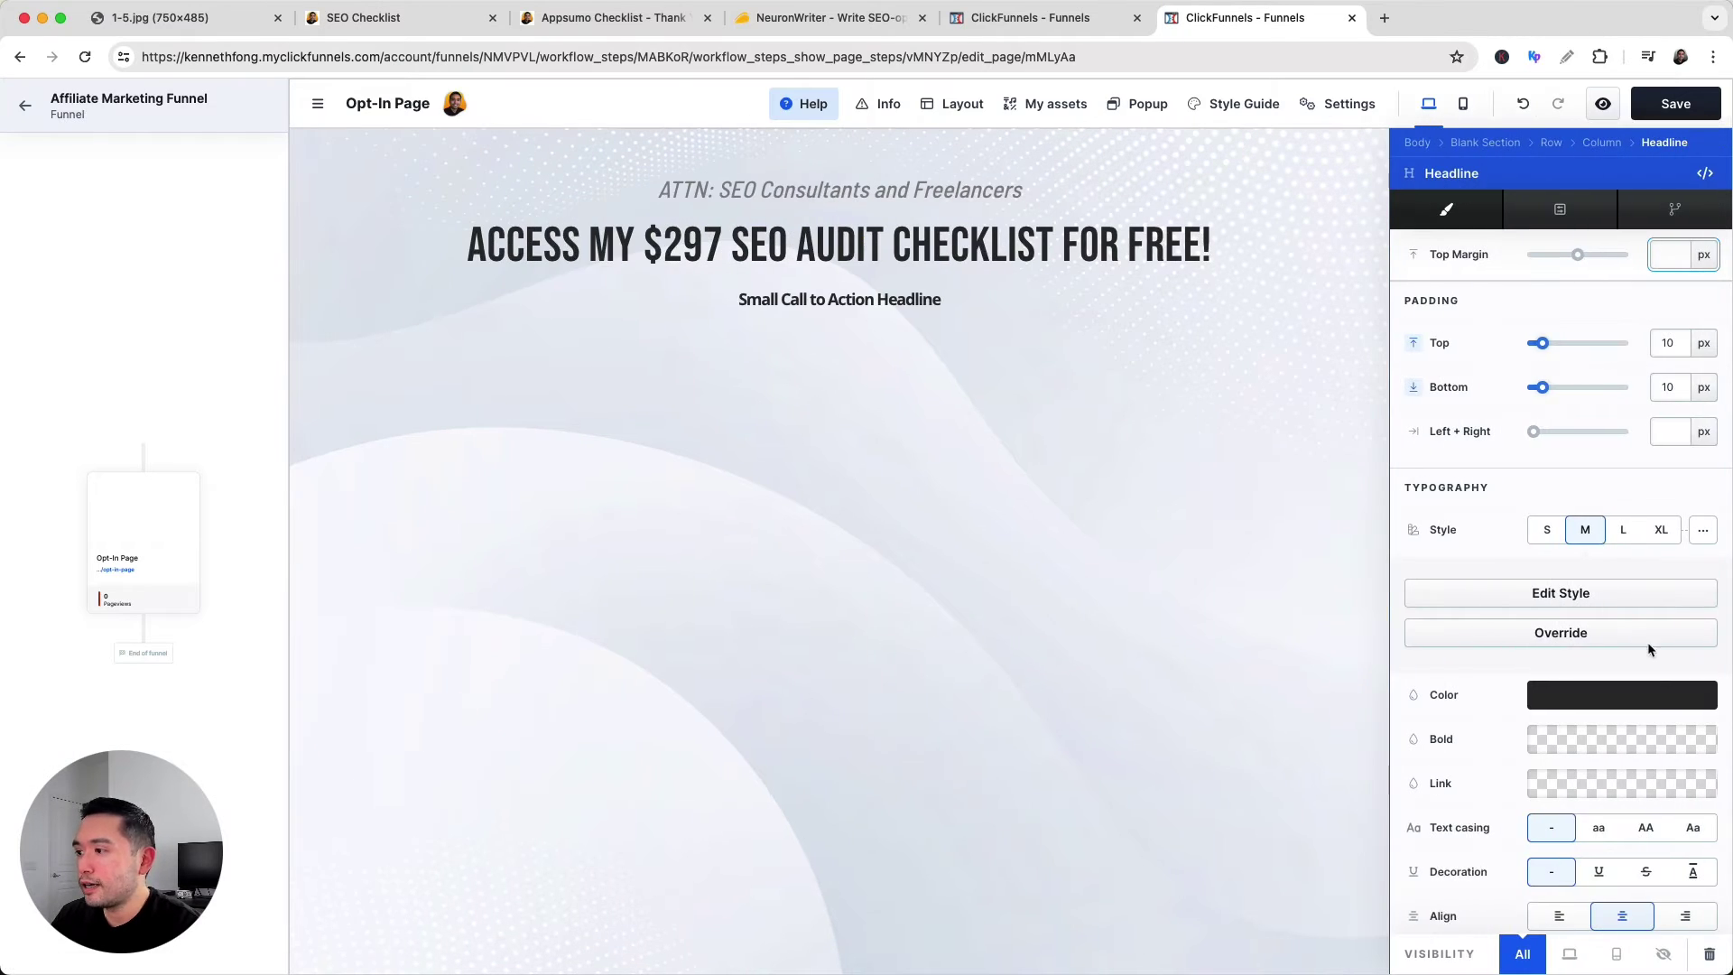
pyautogui.click(1703, 531)
pyautogui.click(1606, 579)
pyautogui.click(1535, 502)
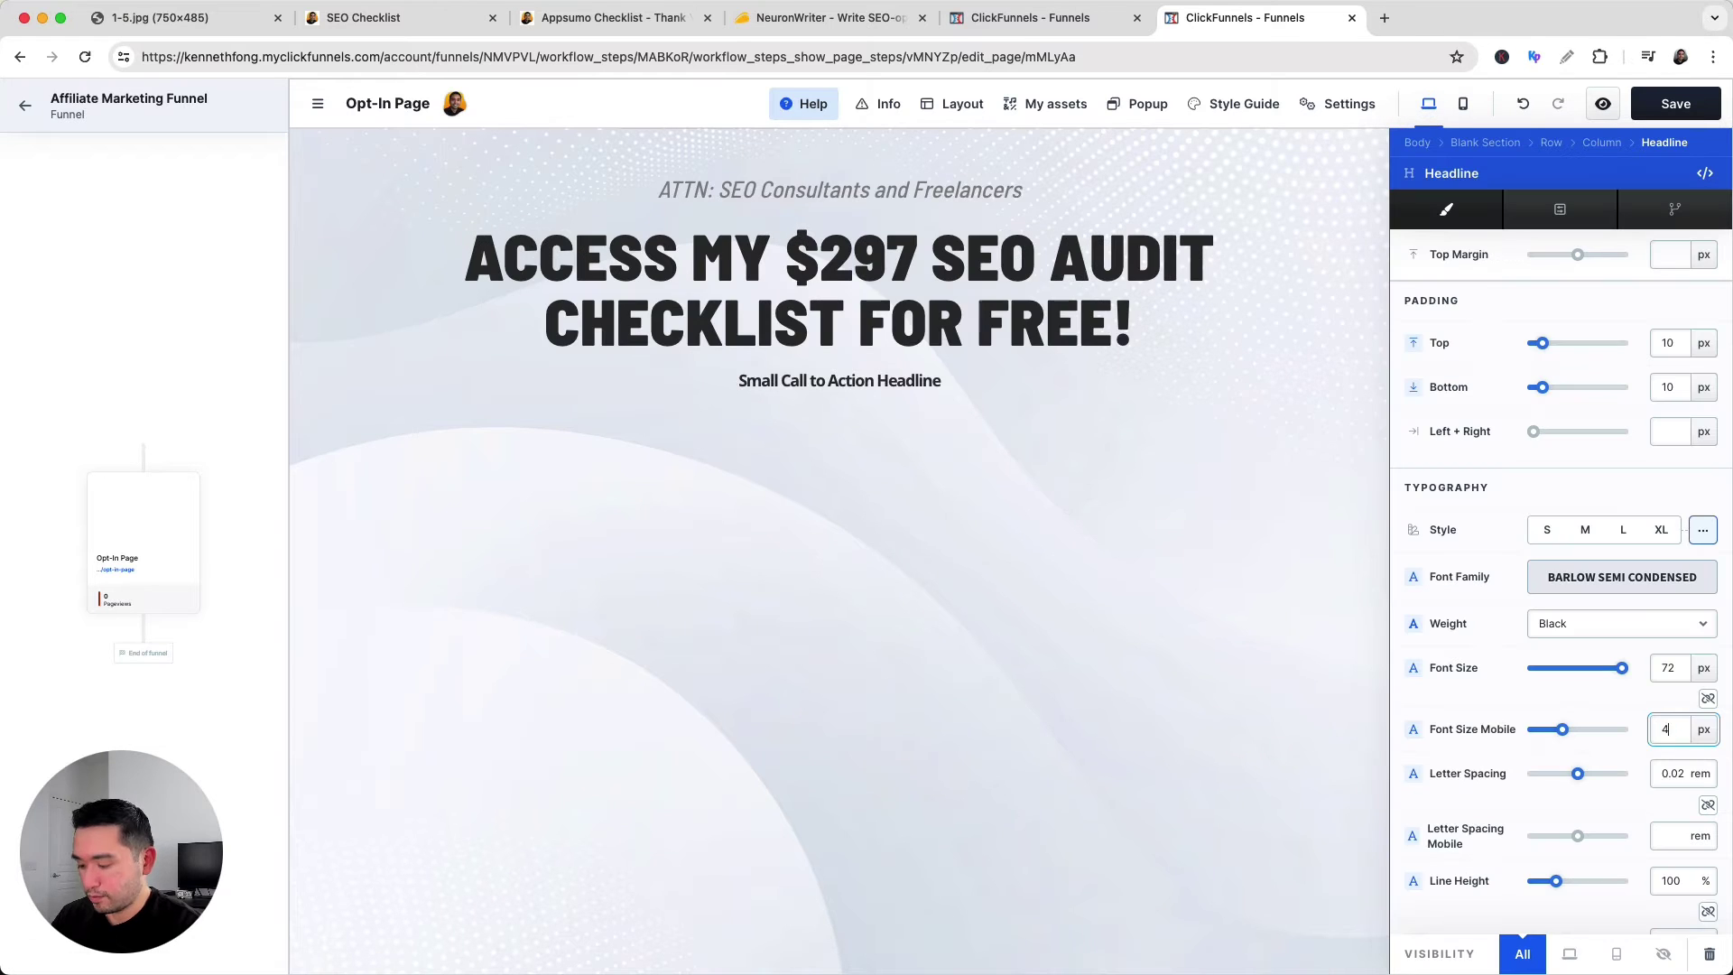
pyautogui.click(1695, 827)
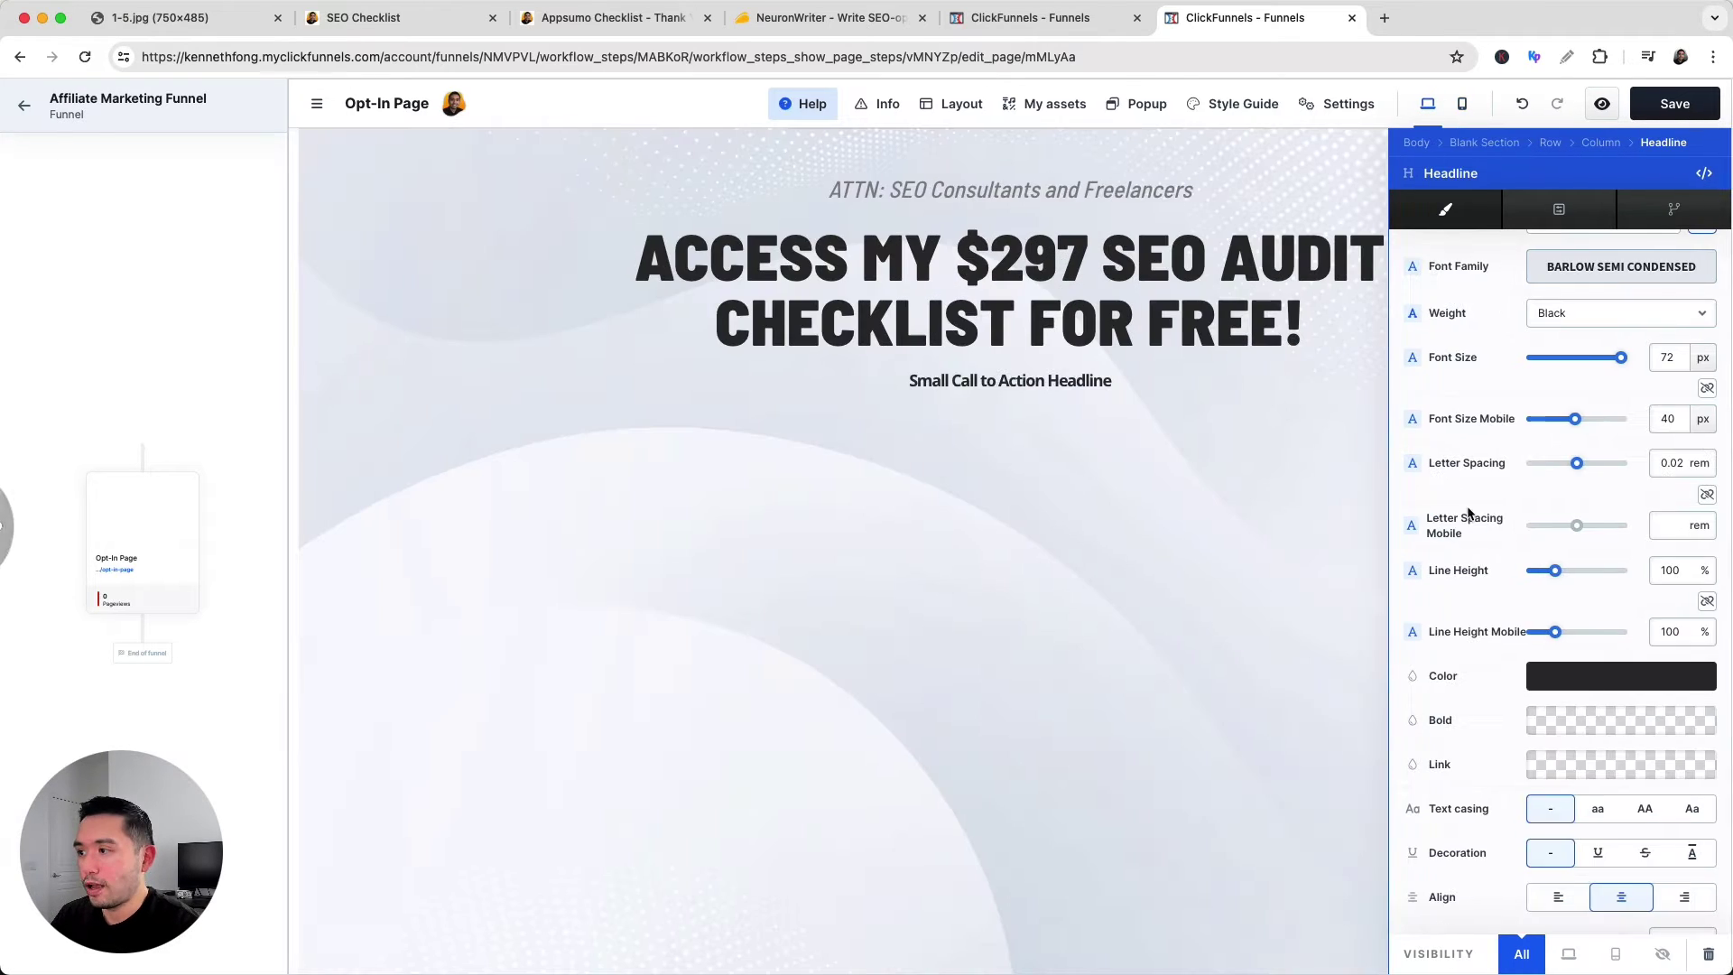
pyautogui.scroll(5, 1598, 495)
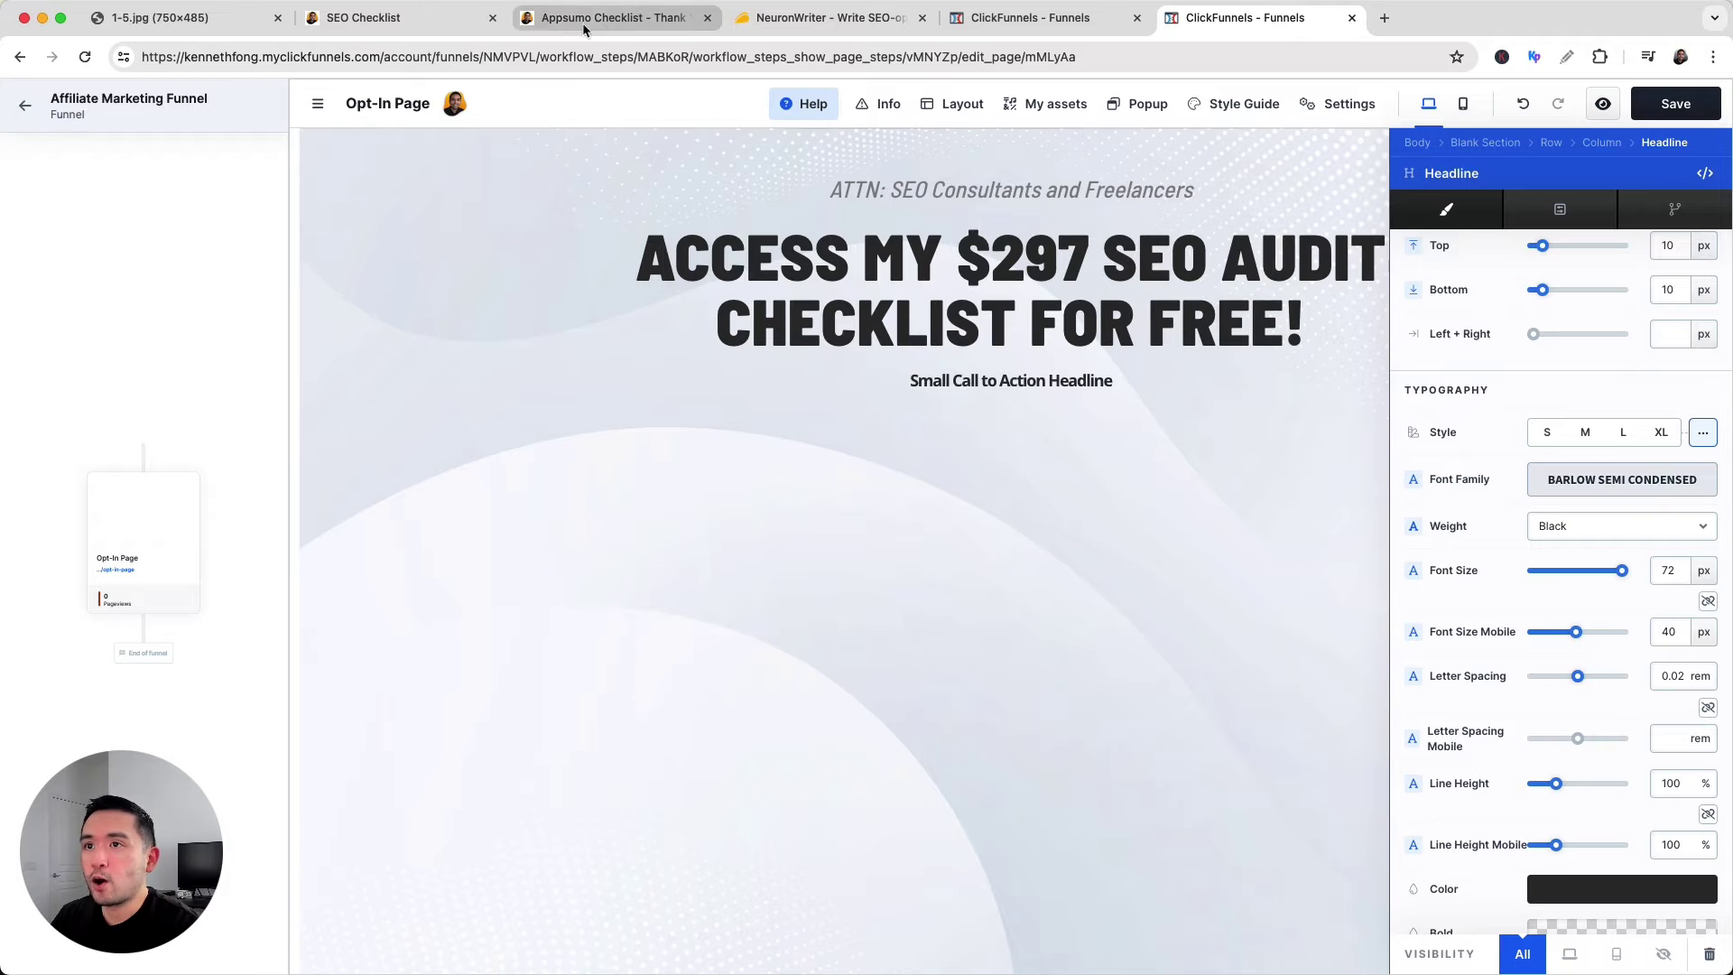
# Check the live page's highlighted words, then open the page's custom CSS editor via Show Code.
pyautogui.click(411, 20)
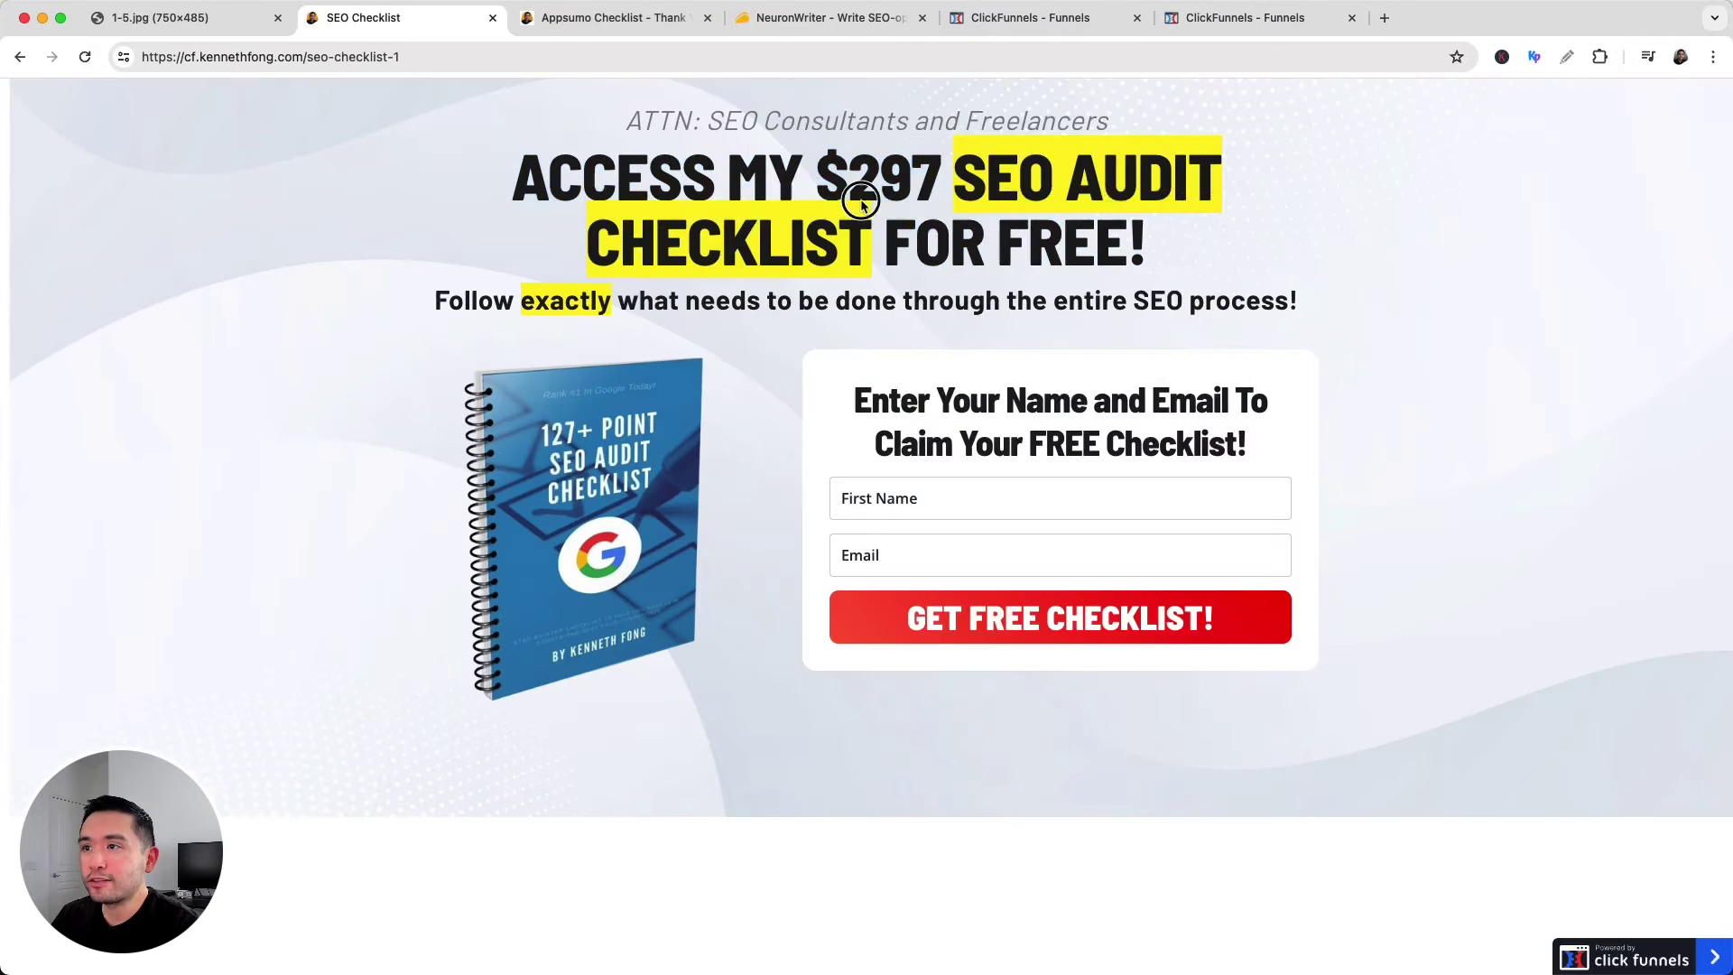
pyautogui.moveTo(957, 180); pyautogui.dragTo(812, 239)
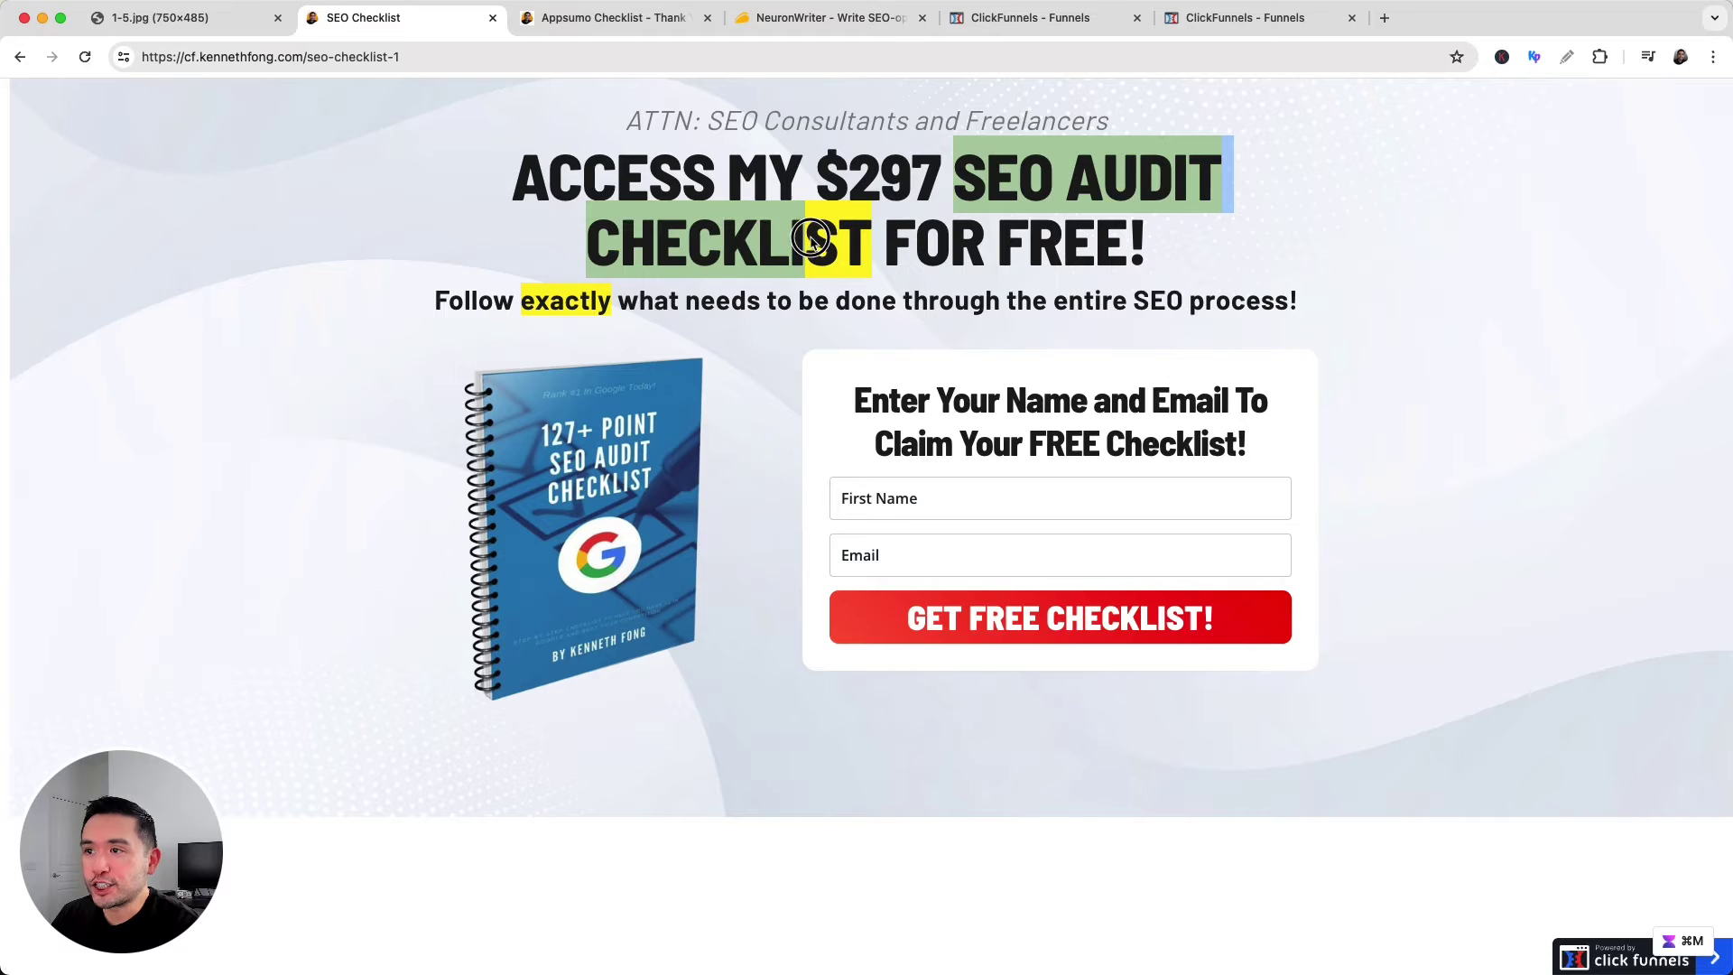
pyautogui.click(1224, 21)
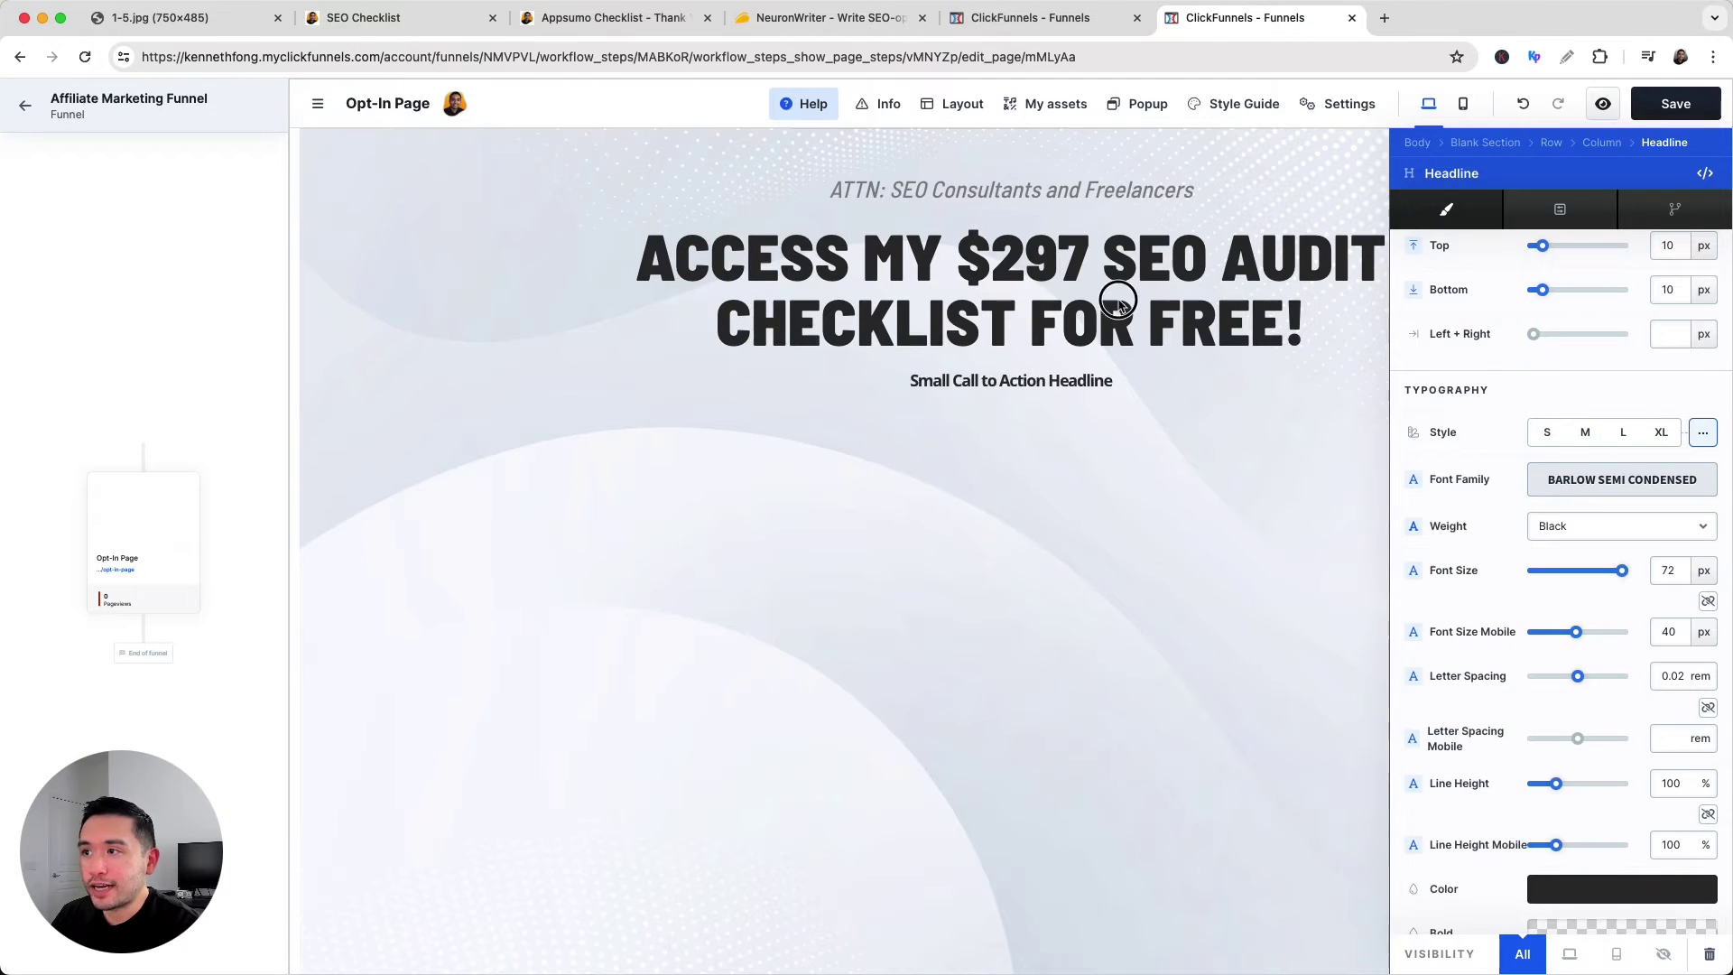
pyautogui.moveTo(1118, 301); pyautogui.dragTo(1131, 252)
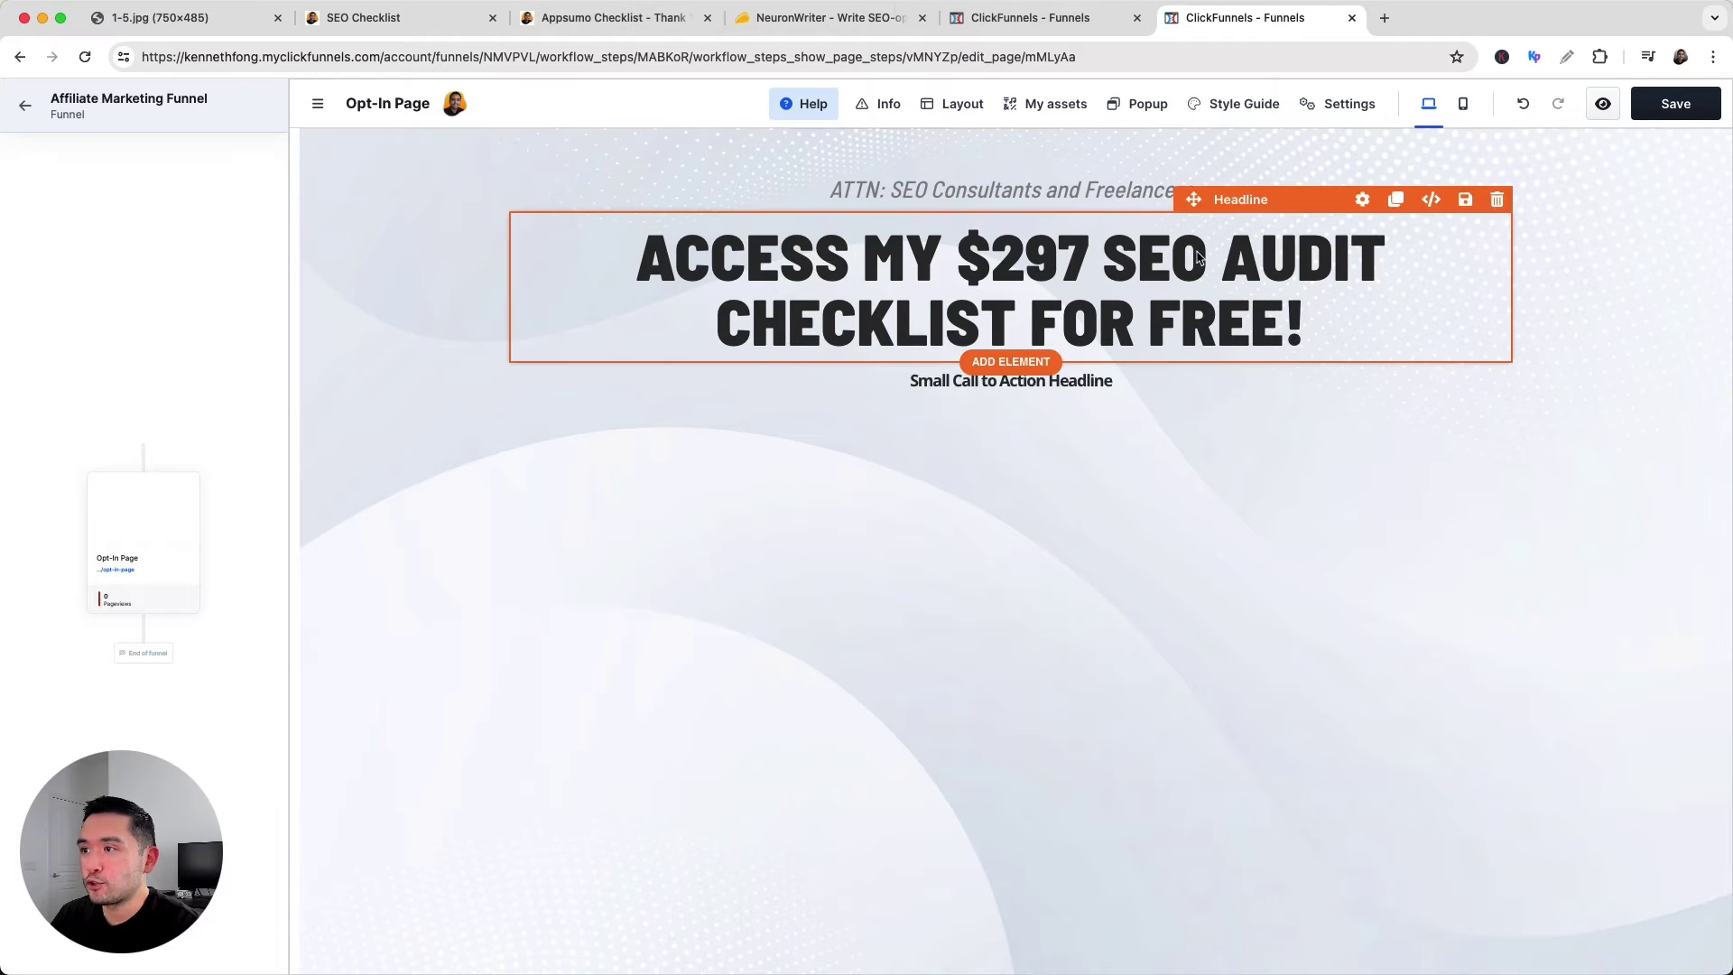
pyautogui.click(1342, 115)
pyautogui.click(1359, 223)
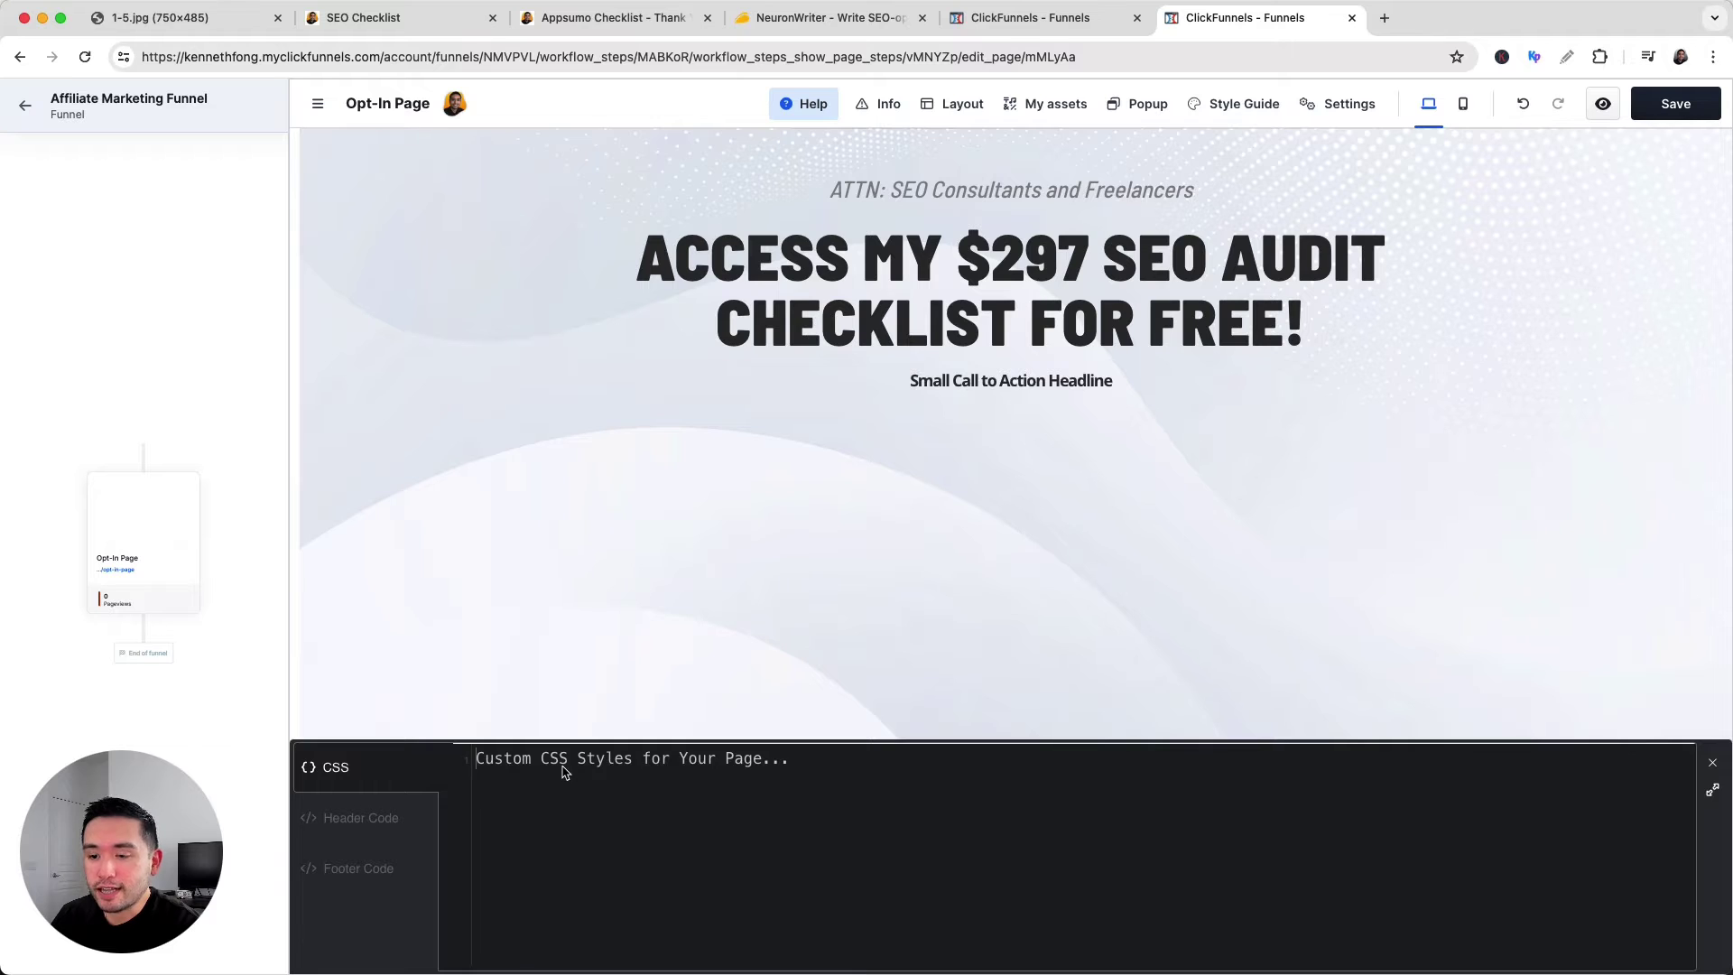
# Paste the yellow highlight CSS and highlight 'SEO AUDIT CHECKLIST' in the headline.
pyautogui.press('super+v')
pyautogui.click(1108, 264)
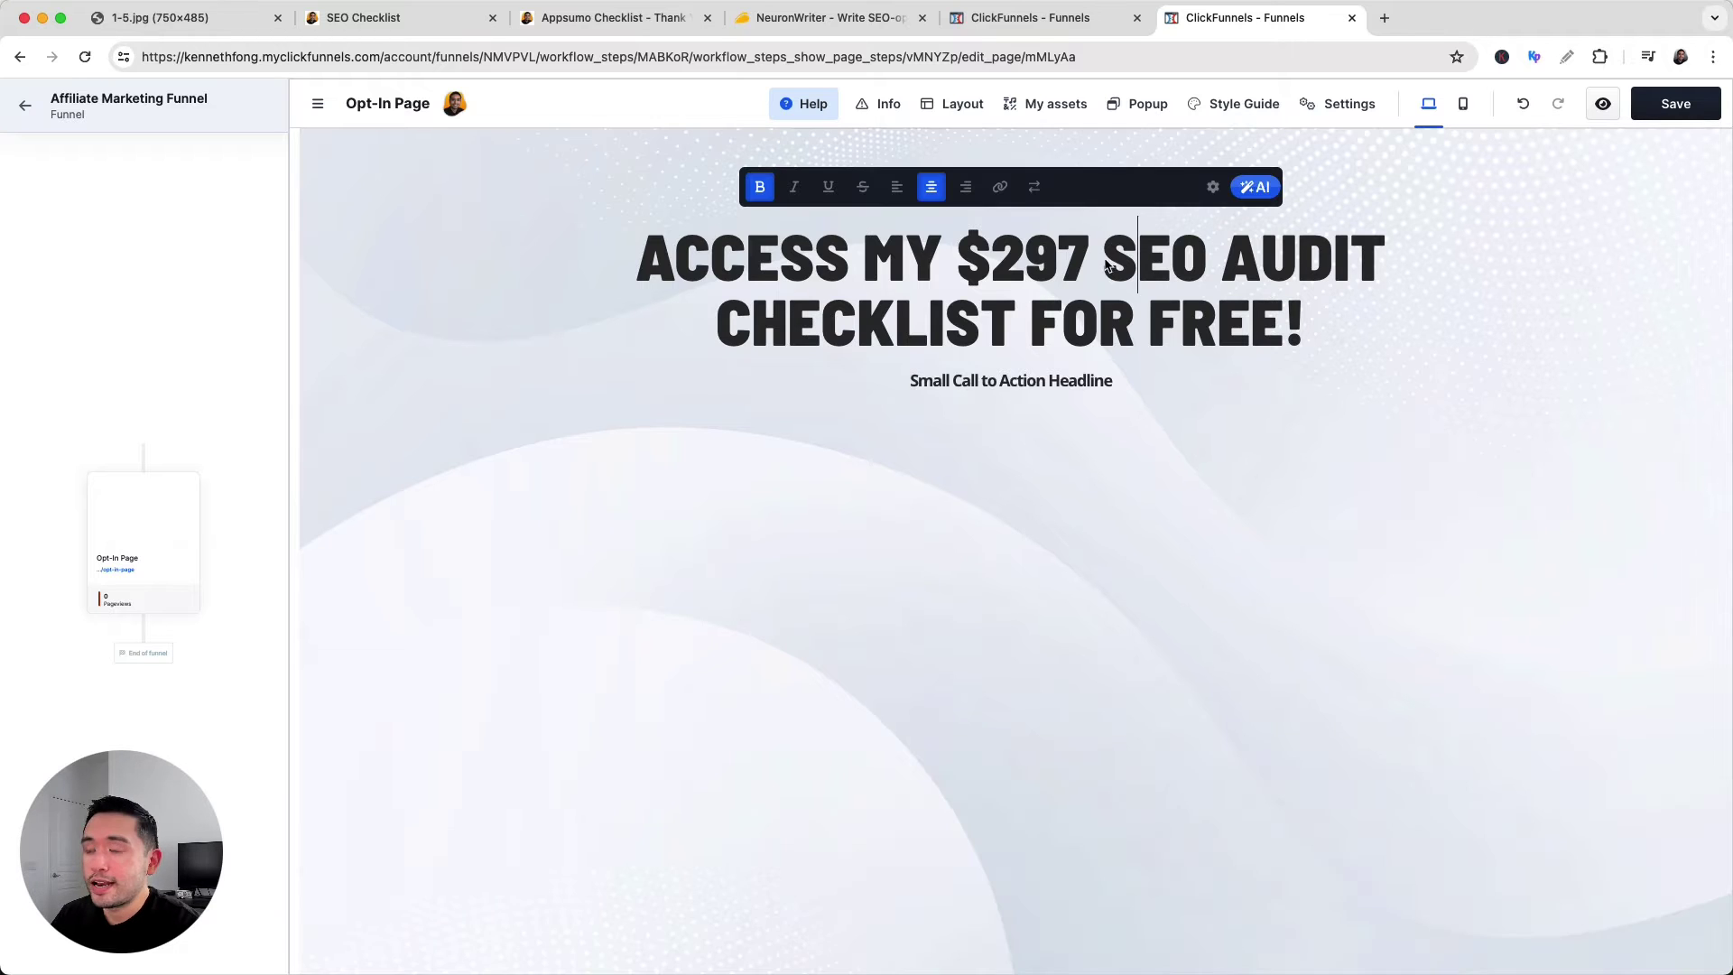
pyautogui.moveTo(1108, 263); pyautogui.dragTo(1002, 302)
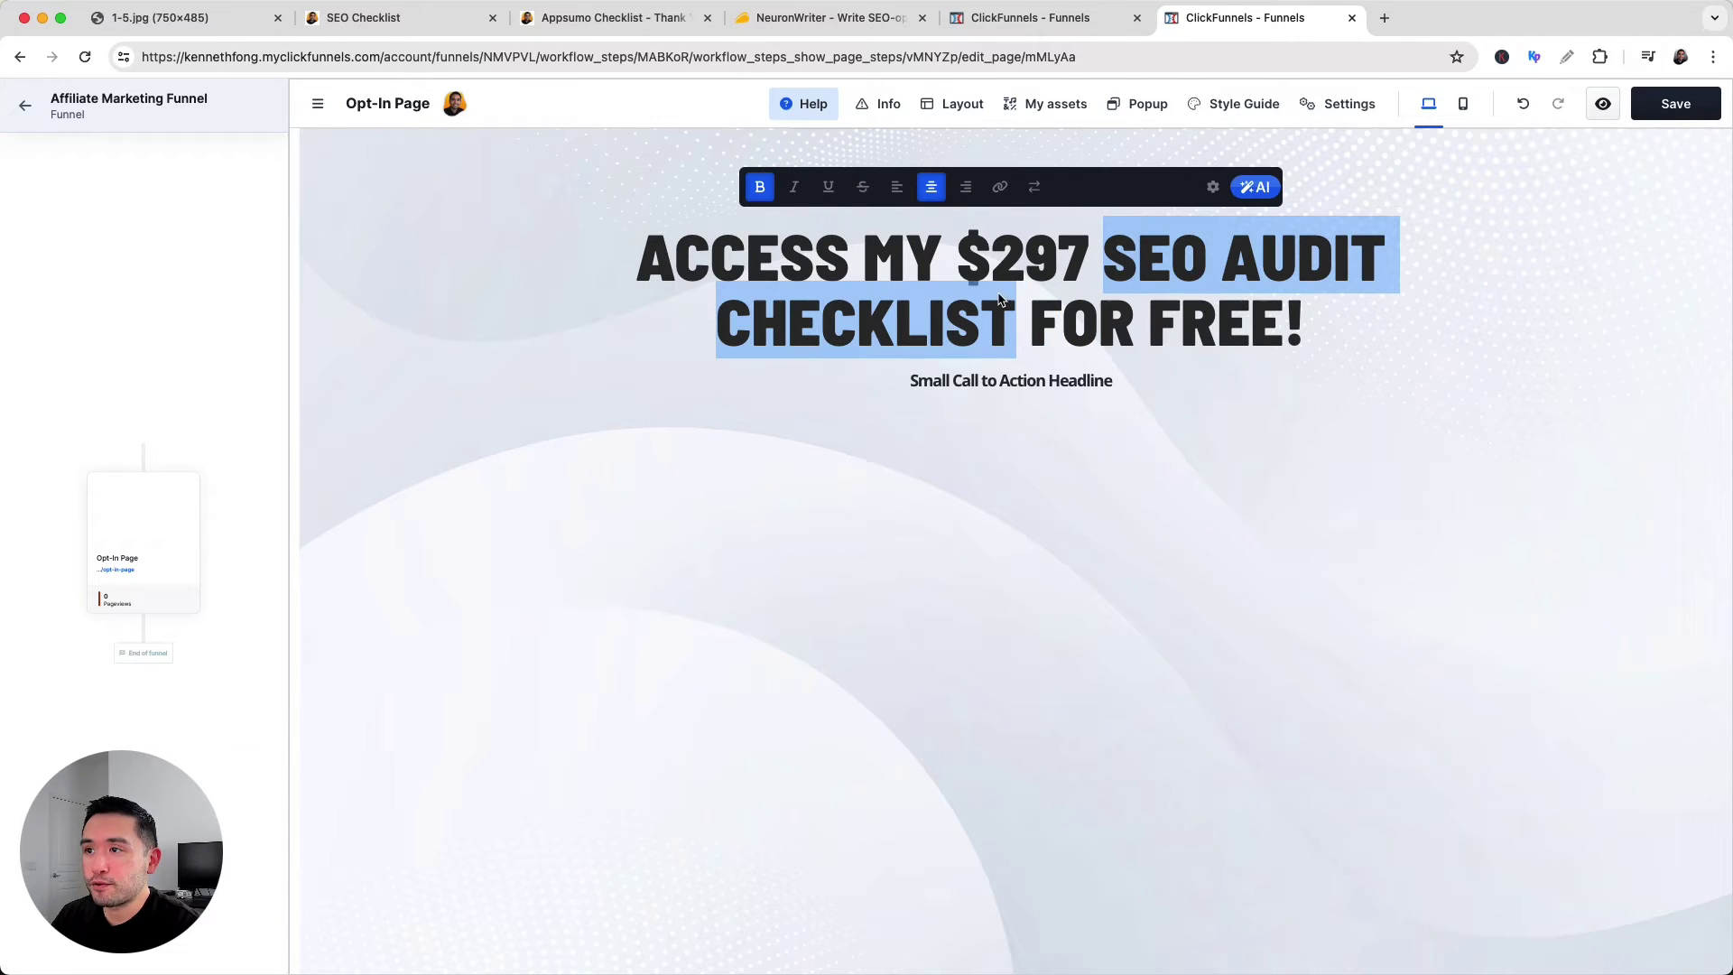
pyautogui.click(863, 195)
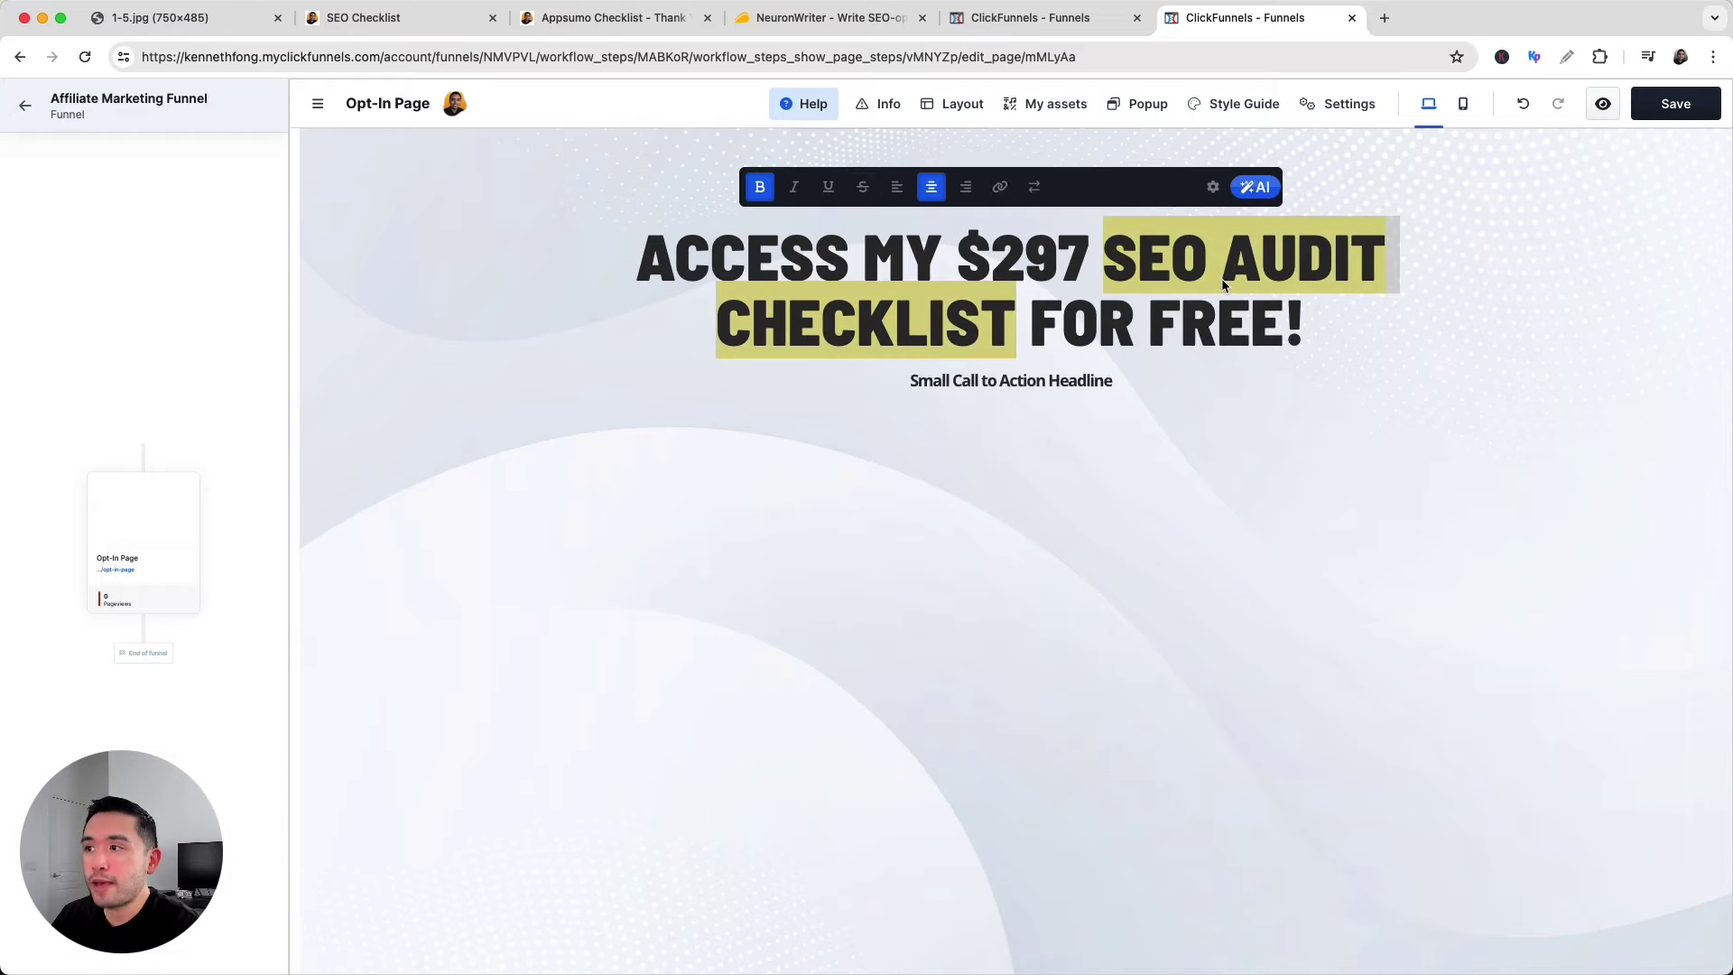
# Paste the new subheadline about following the SEO process and highlight the word 'exactly'.
pyautogui.tripleClick(1078, 385)
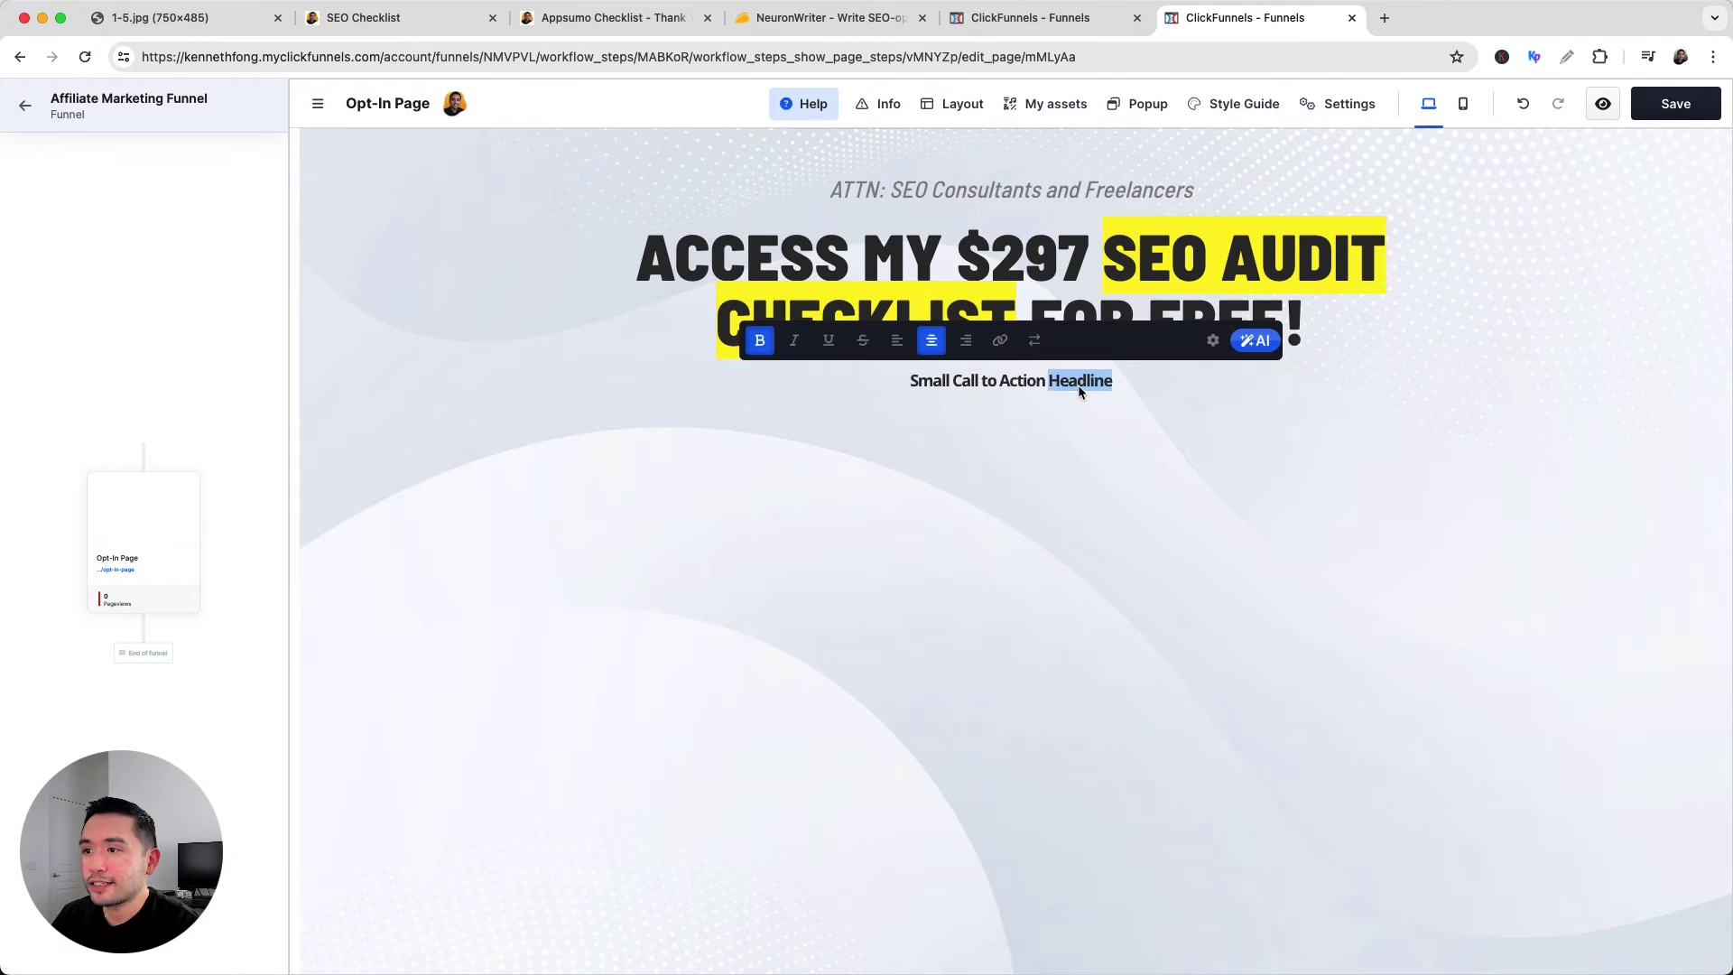
pyautogui.write('Follow exactly what needs to be done through the entire SEO process!')
pyautogui.click(1144, 397)
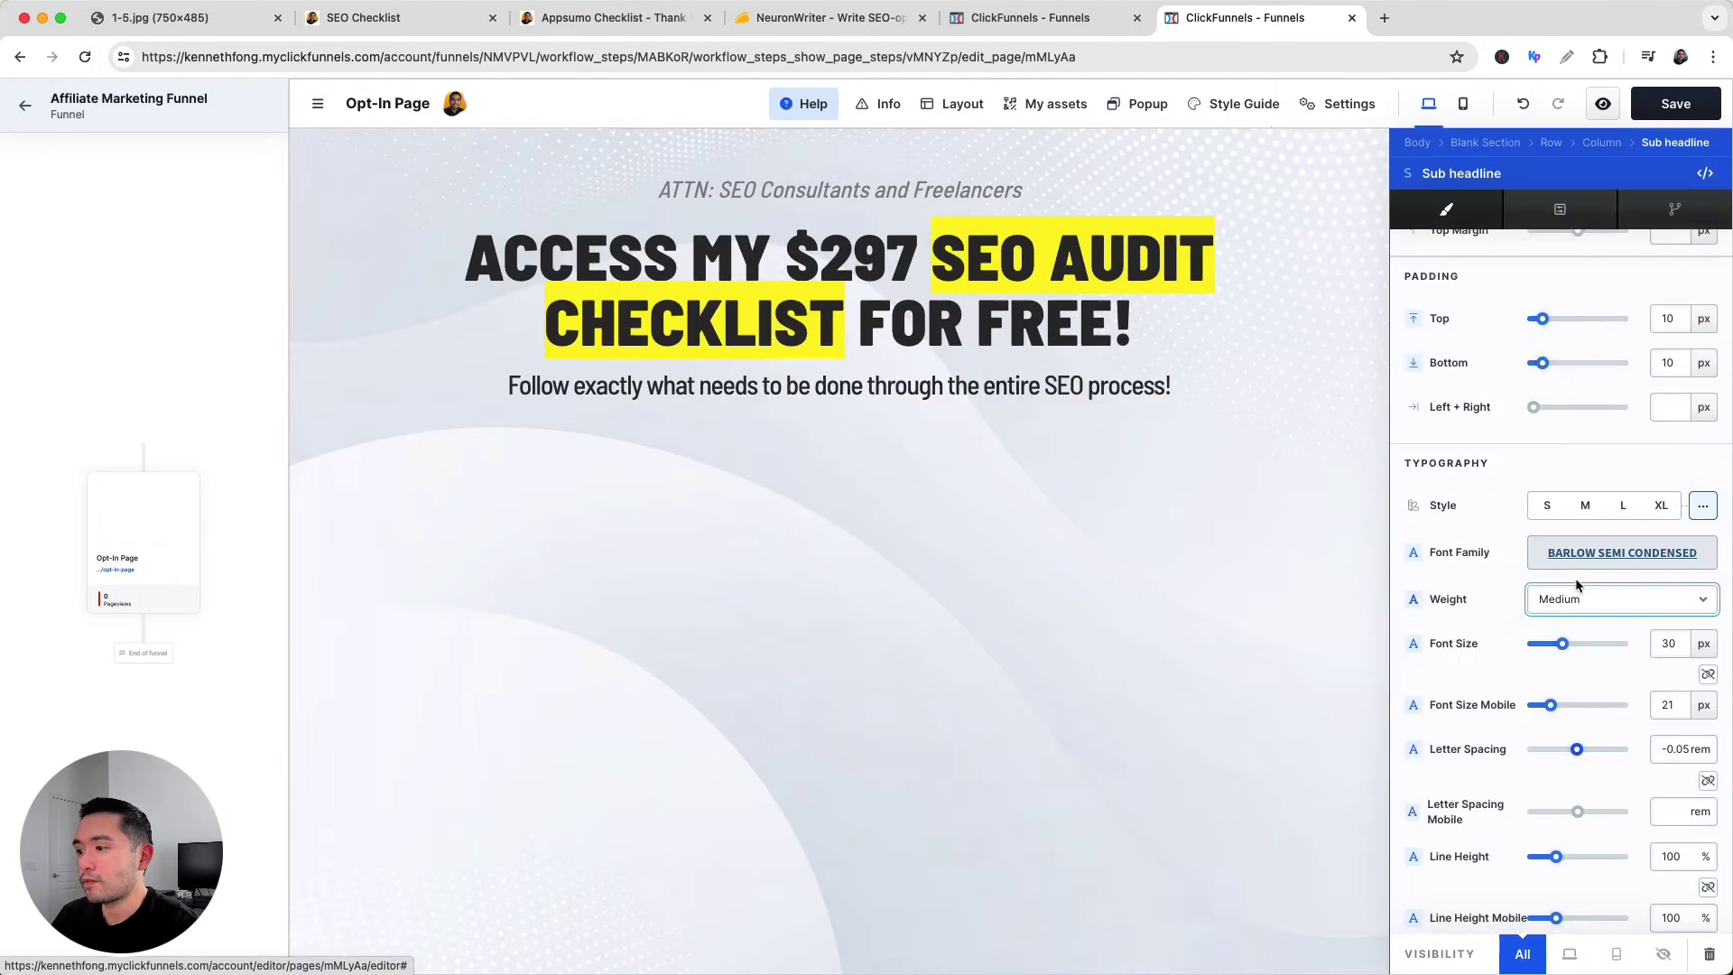
pyautogui.scroll(-3, 1444, 602)
pyautogui.scroll(3, 1444, 601)
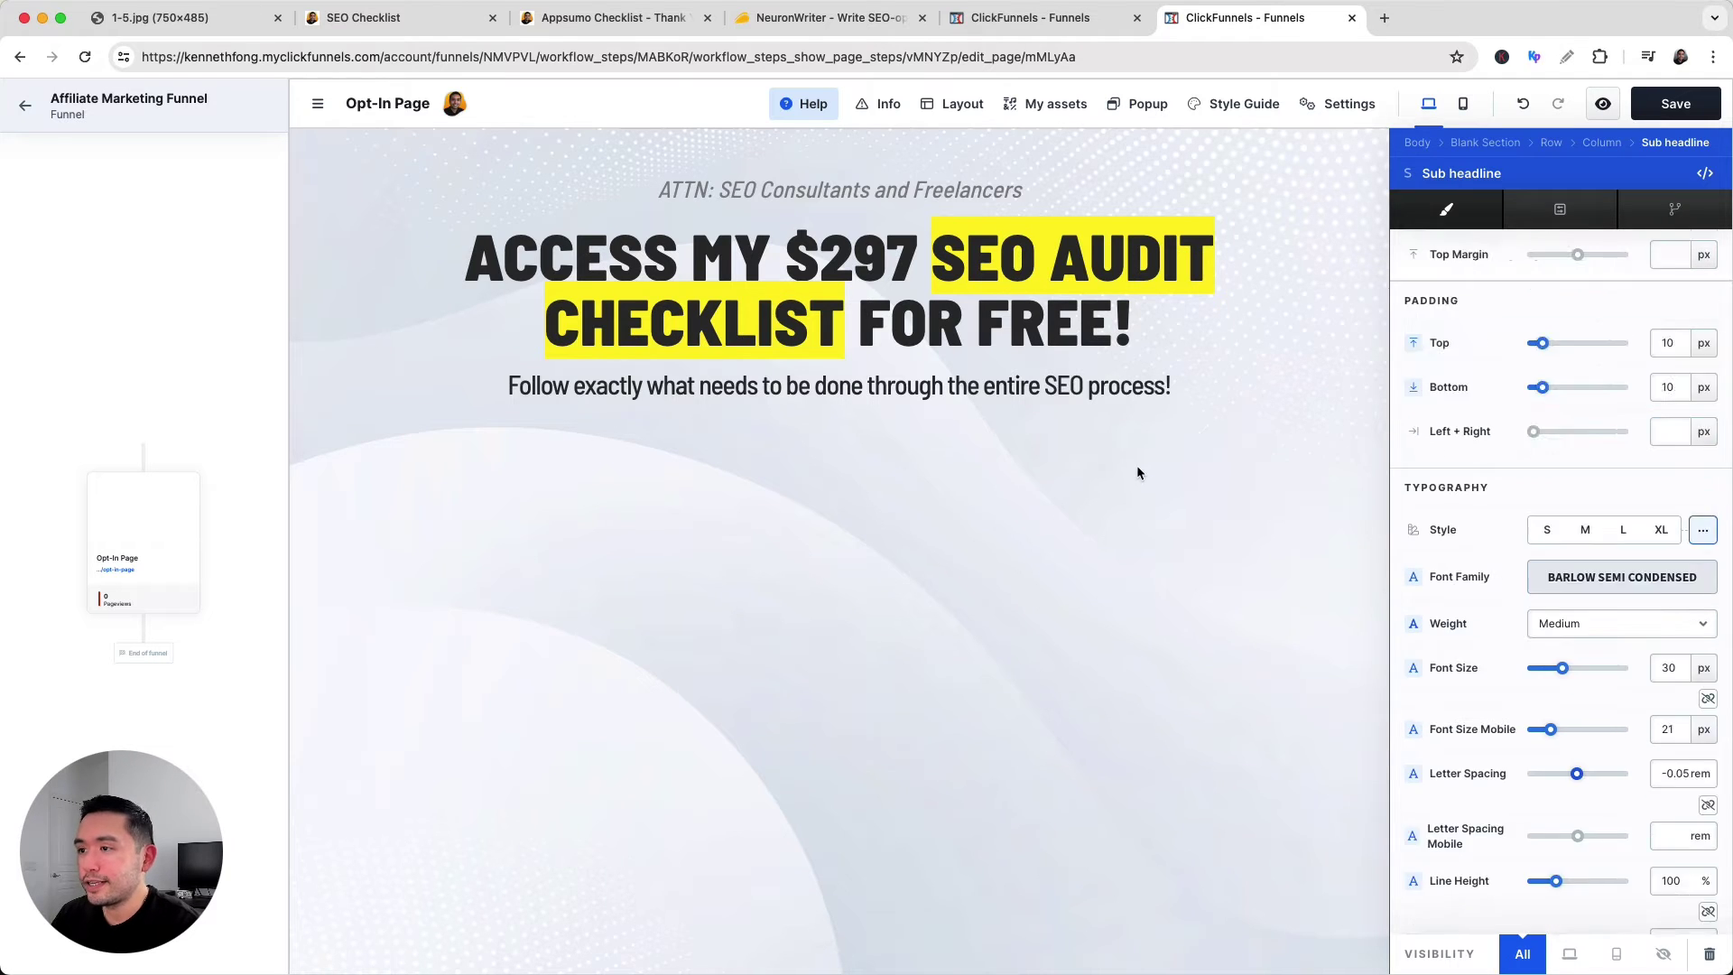
pyautogui.click(1136, 464)
pyautogui.click(779, 385)
pyautogui.click(797, 438)
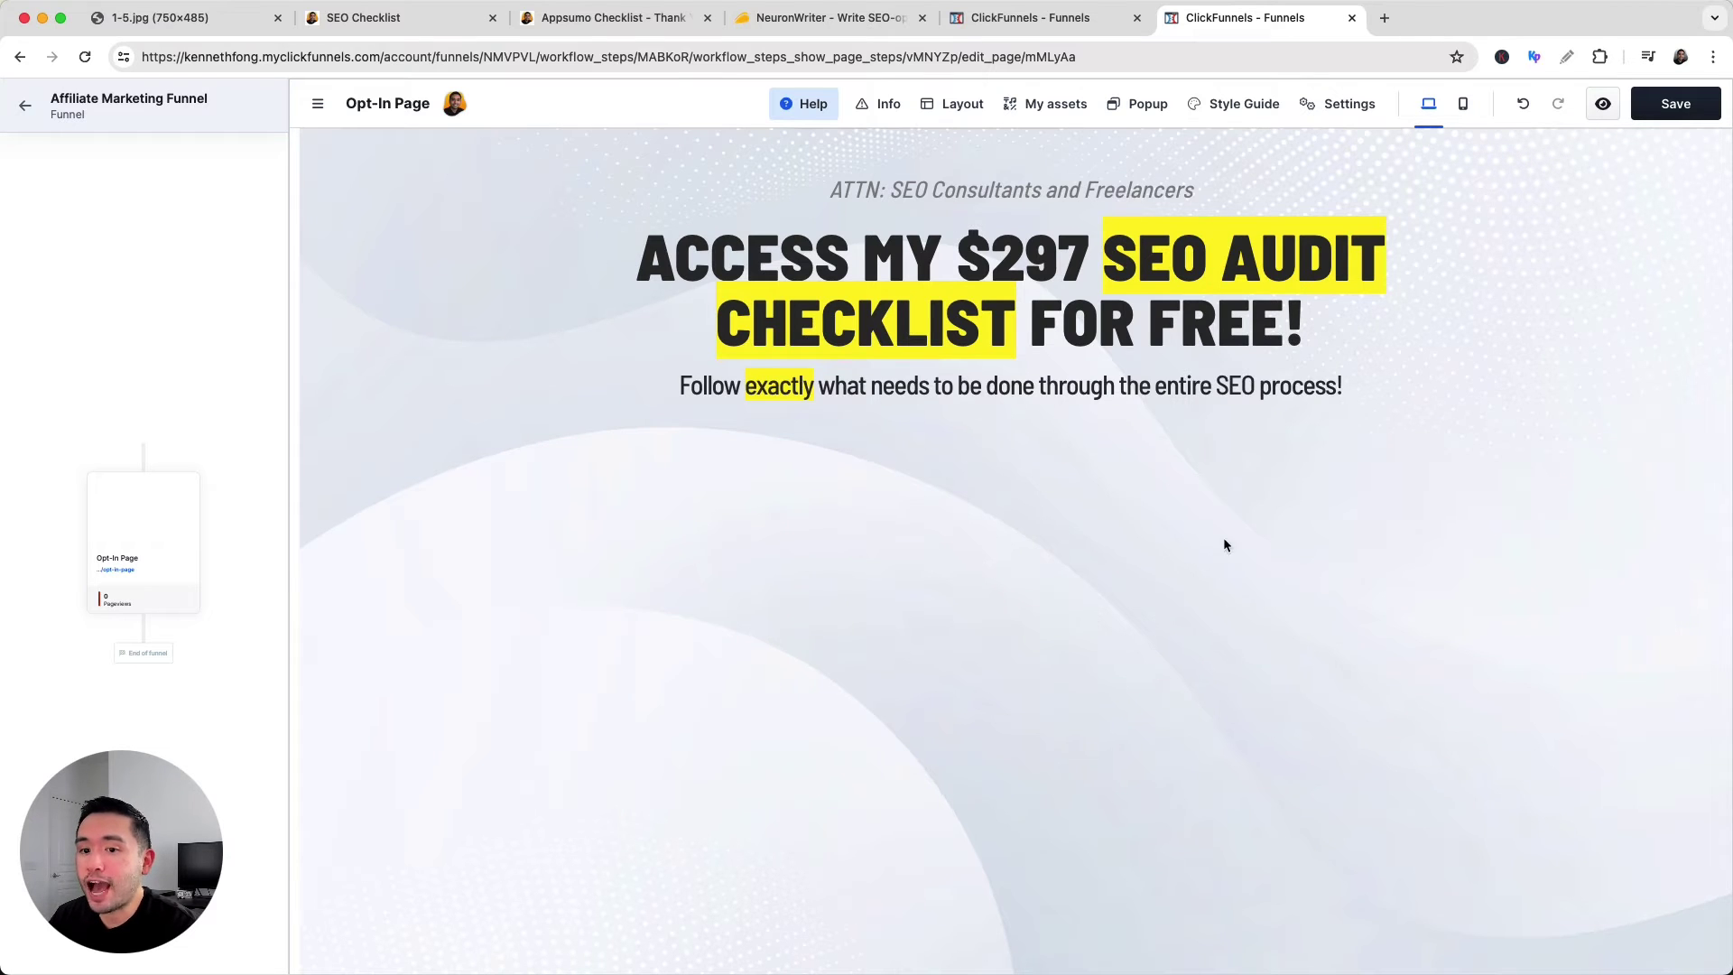
# Add a blank section with a two-column row and no background below the subheadline.
pyautogui.click(1013, 439)
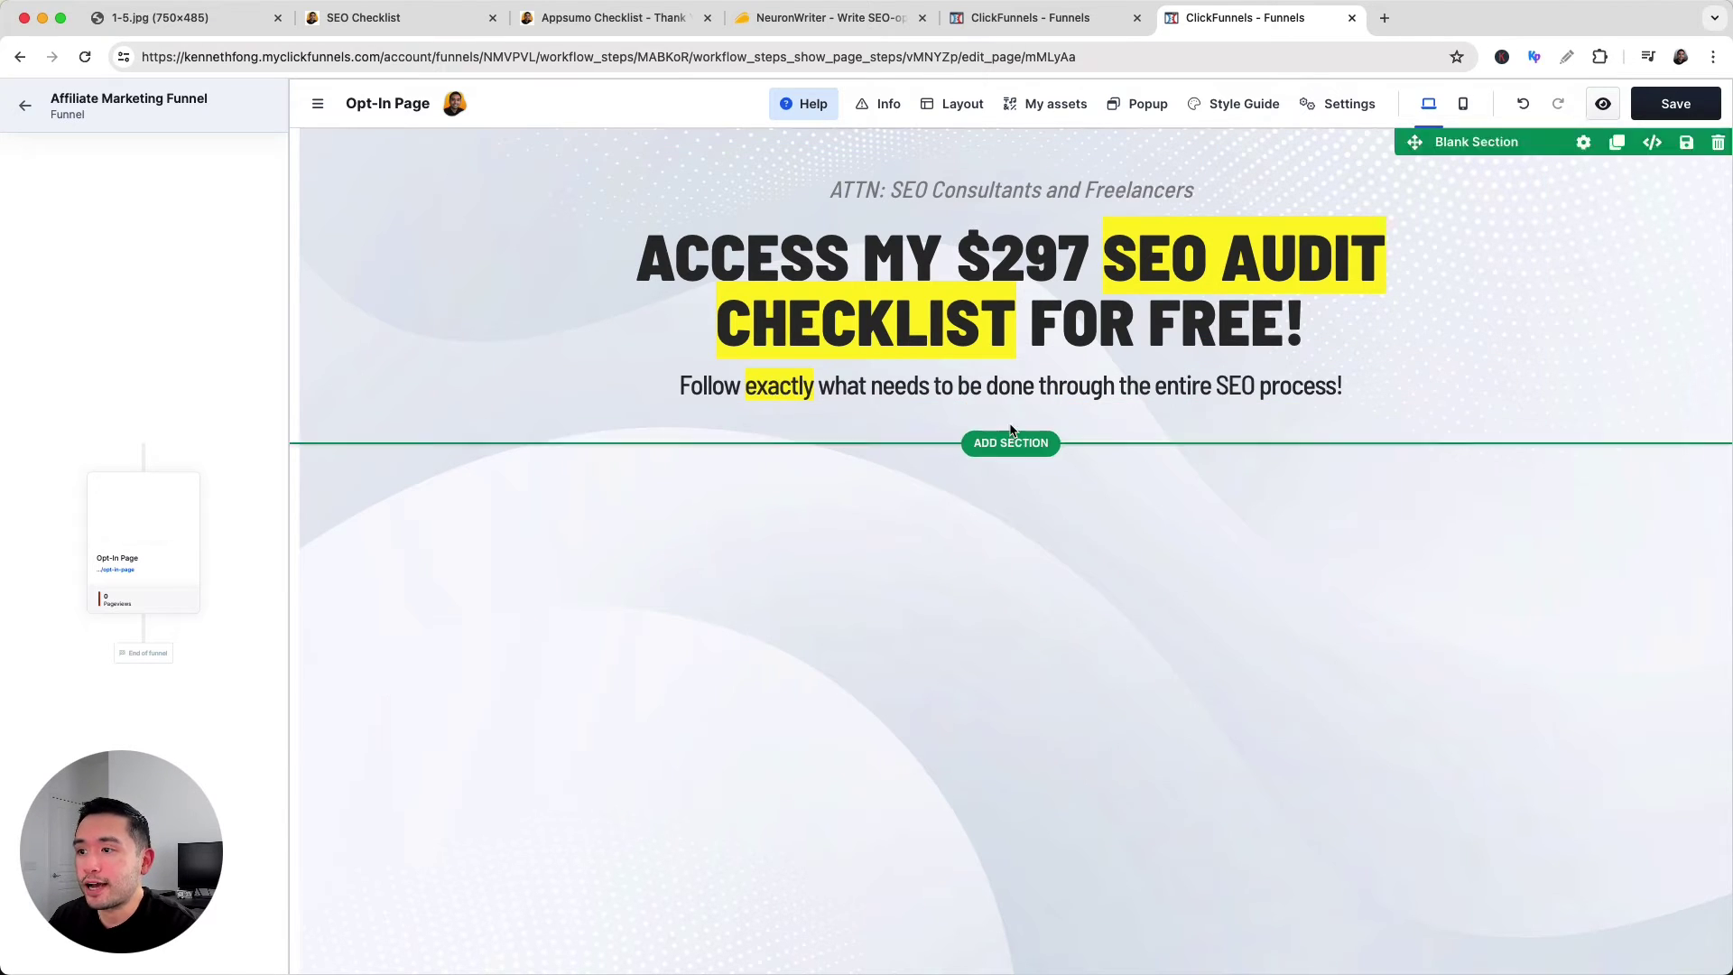
pyautogui.click(1081, 399)
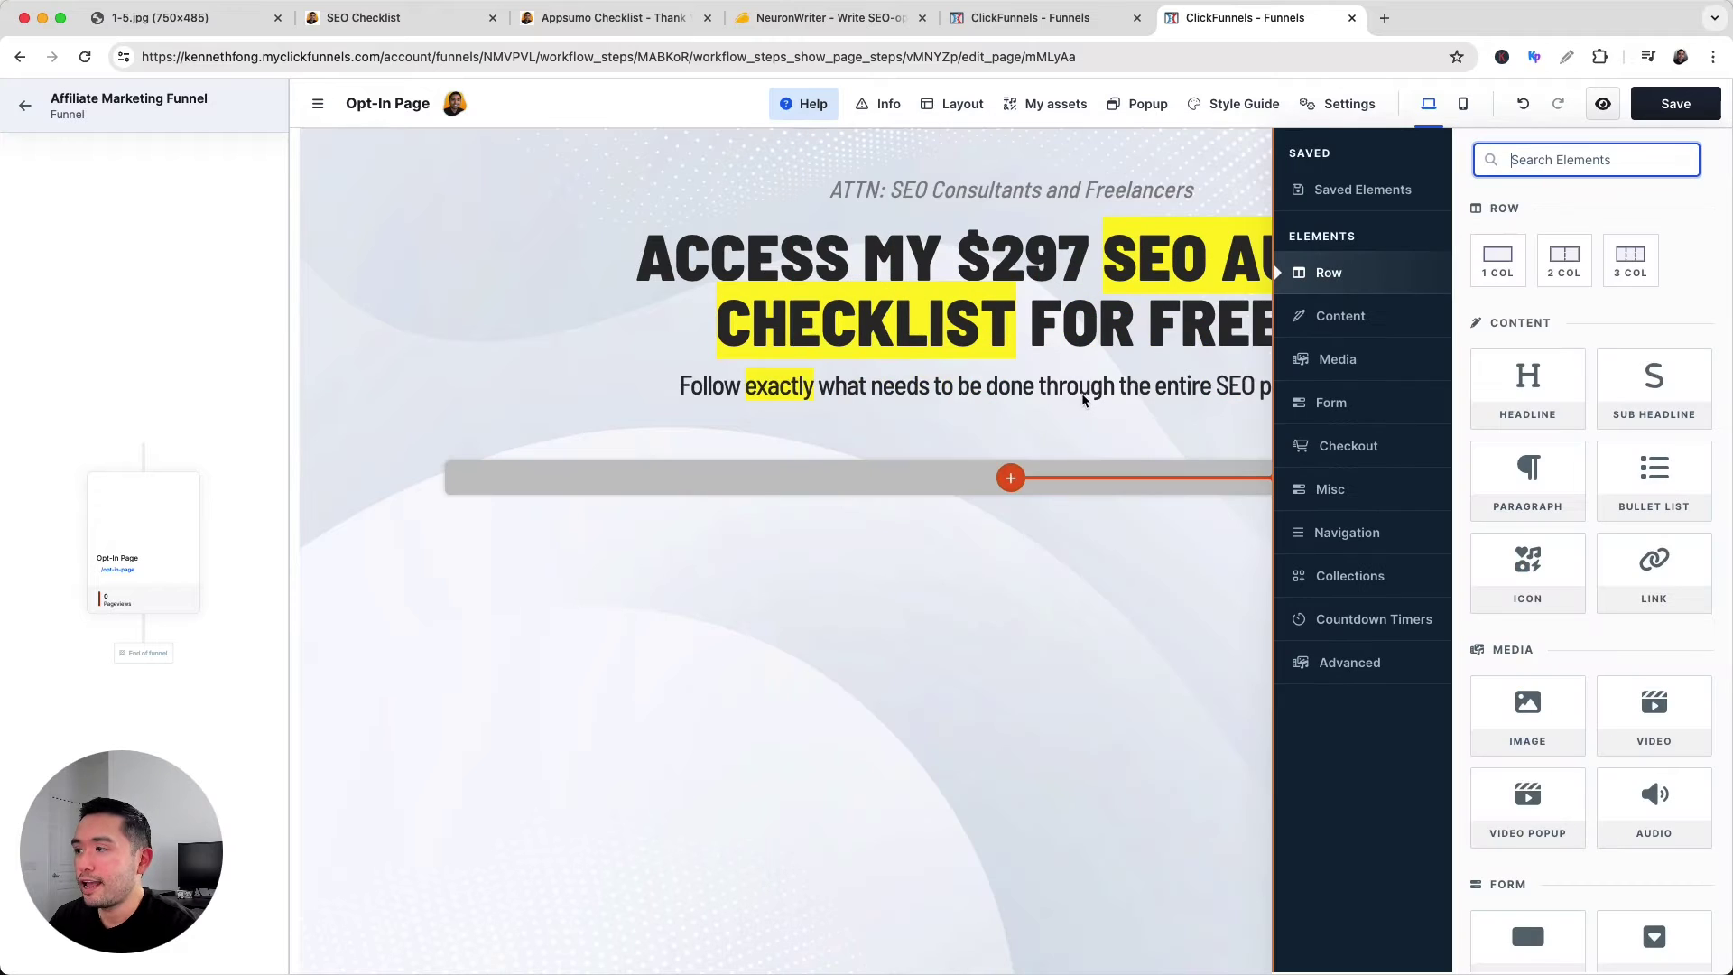
pyautogui.click(1564, 260)
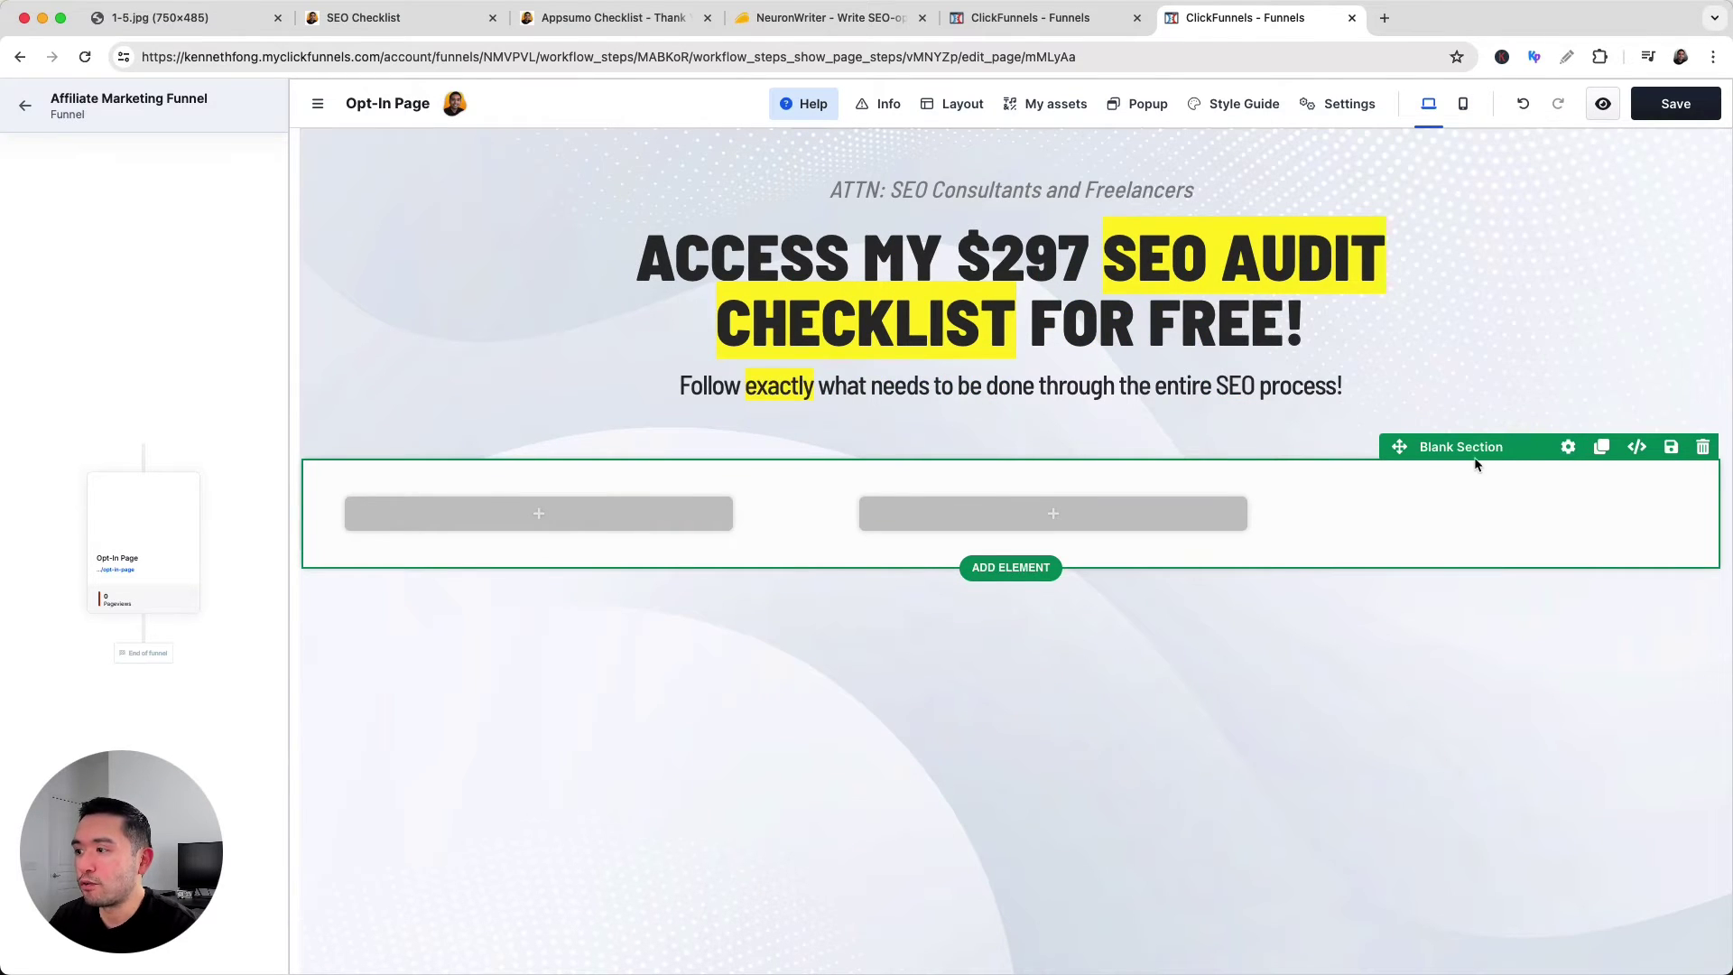
pyautogui.click(1569, 447)
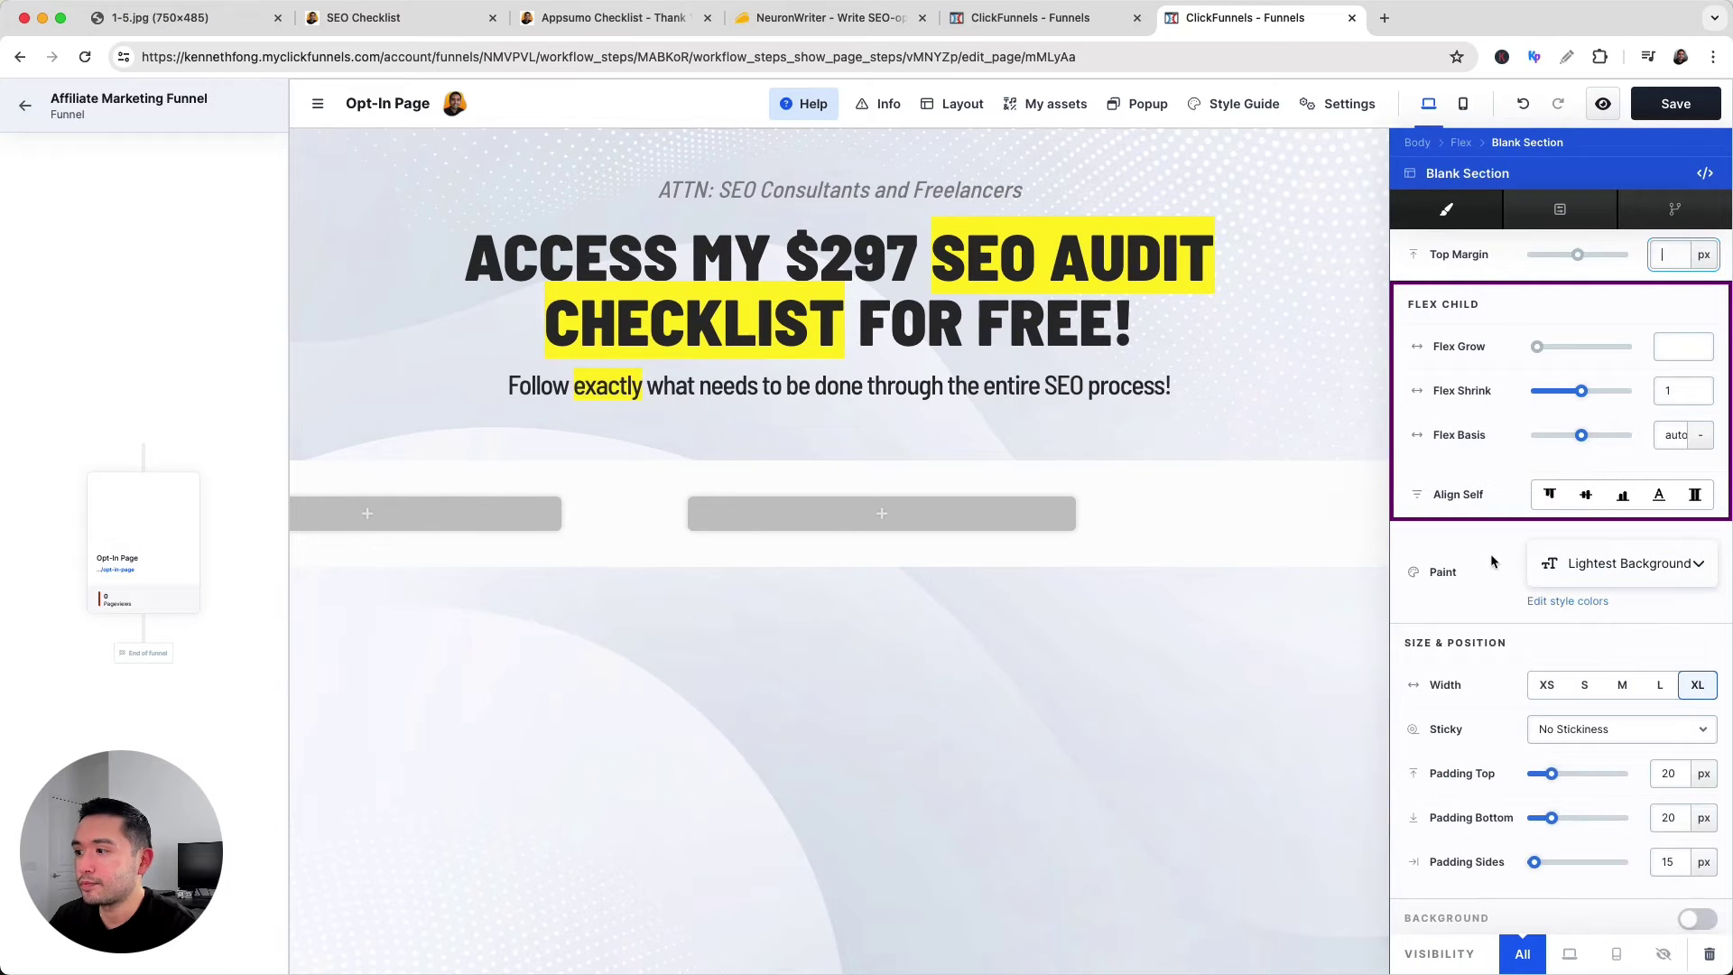
pyautogui.click(1635, 567)
pyautogui.click(1628, 631)
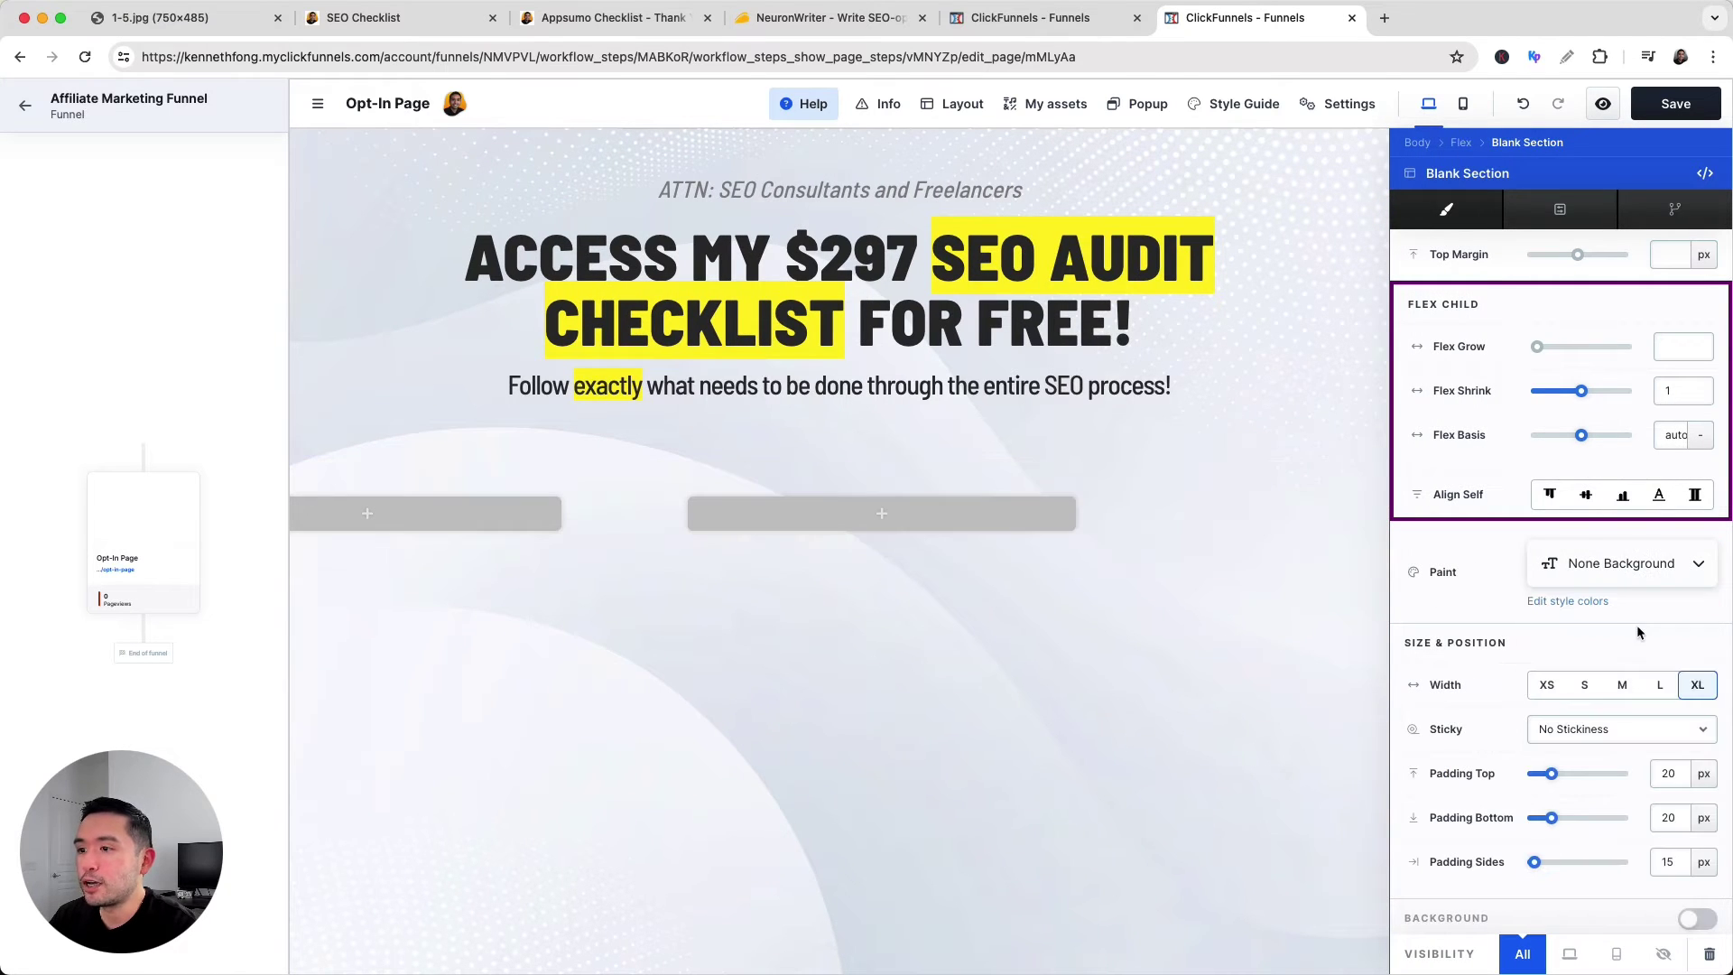
pyautogui.click(1207, 606)
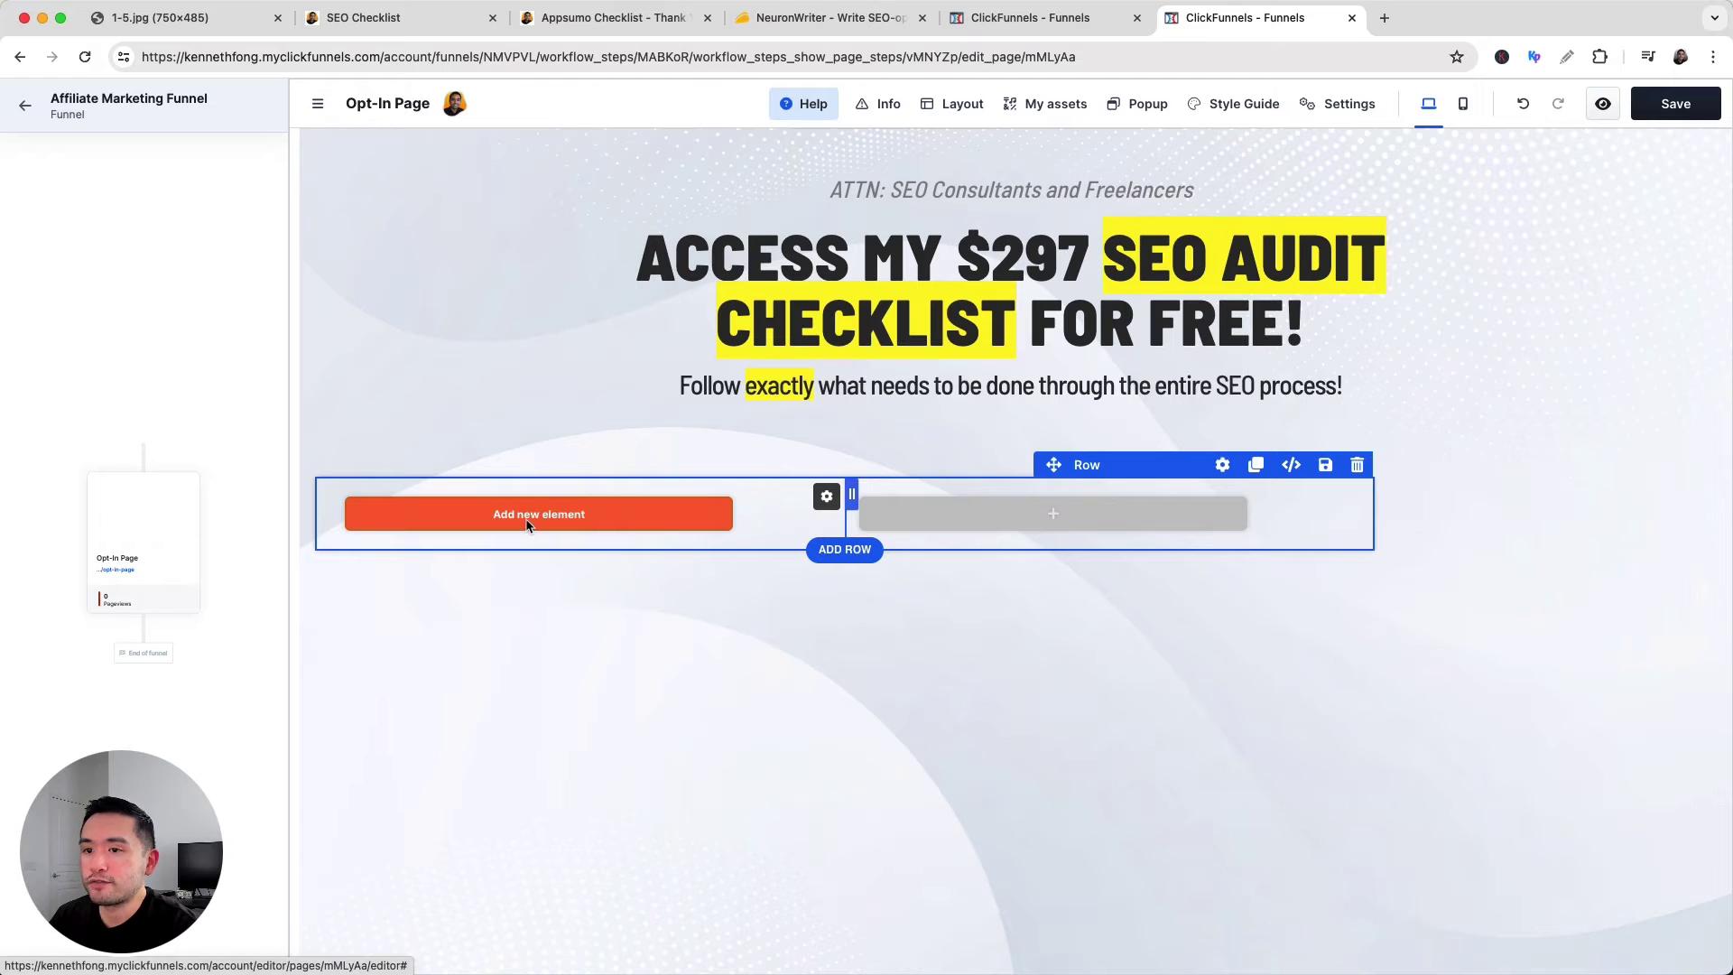
# Place the SEO audit checklist book image in the left column with scale-down fit and square ratio.
pyautogui.click(539, 525)
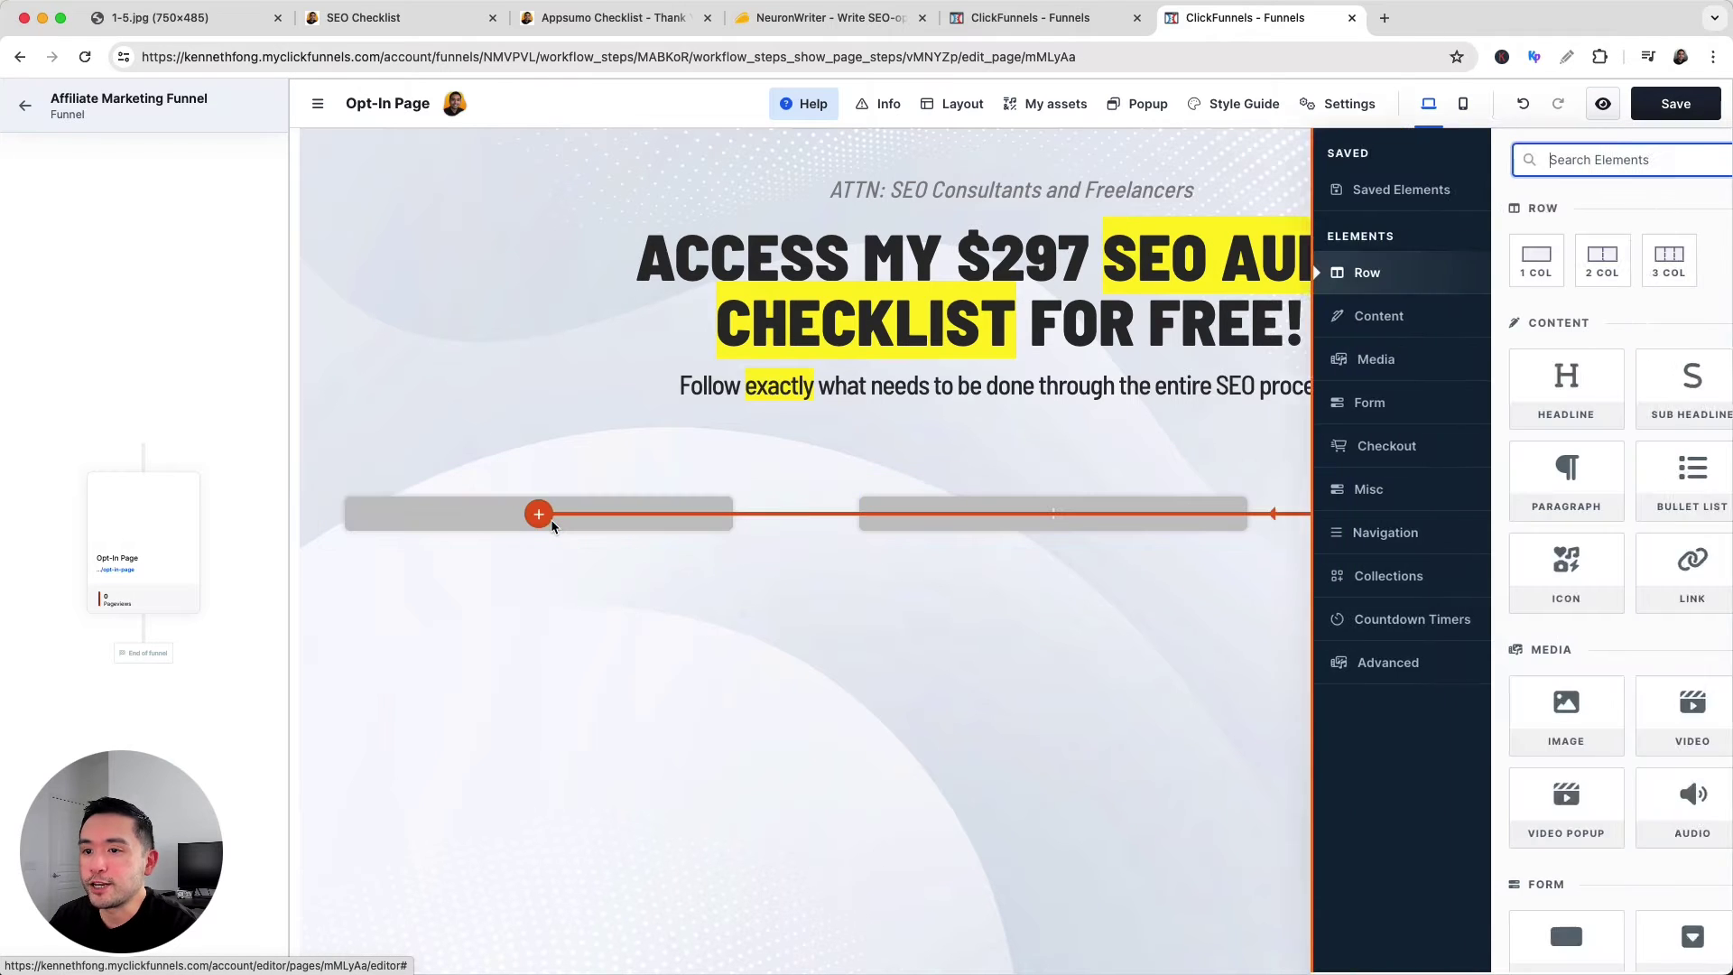
pyautogui.click(1513, 703)
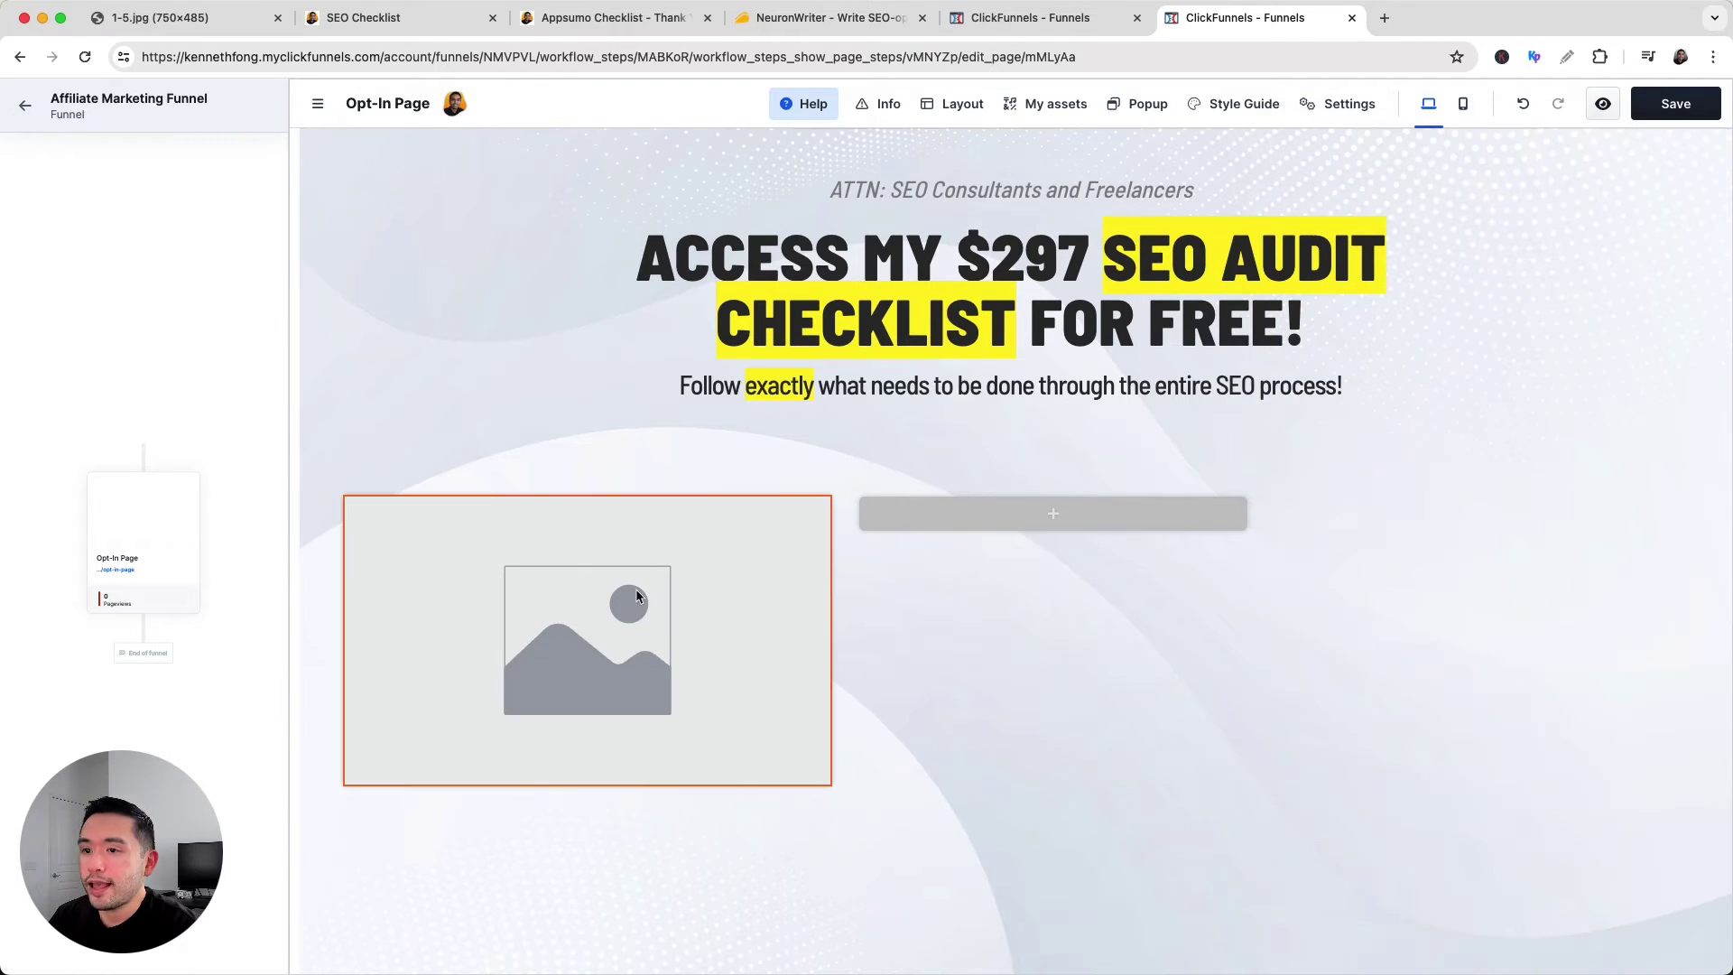
pyautogui.click(635, 589)
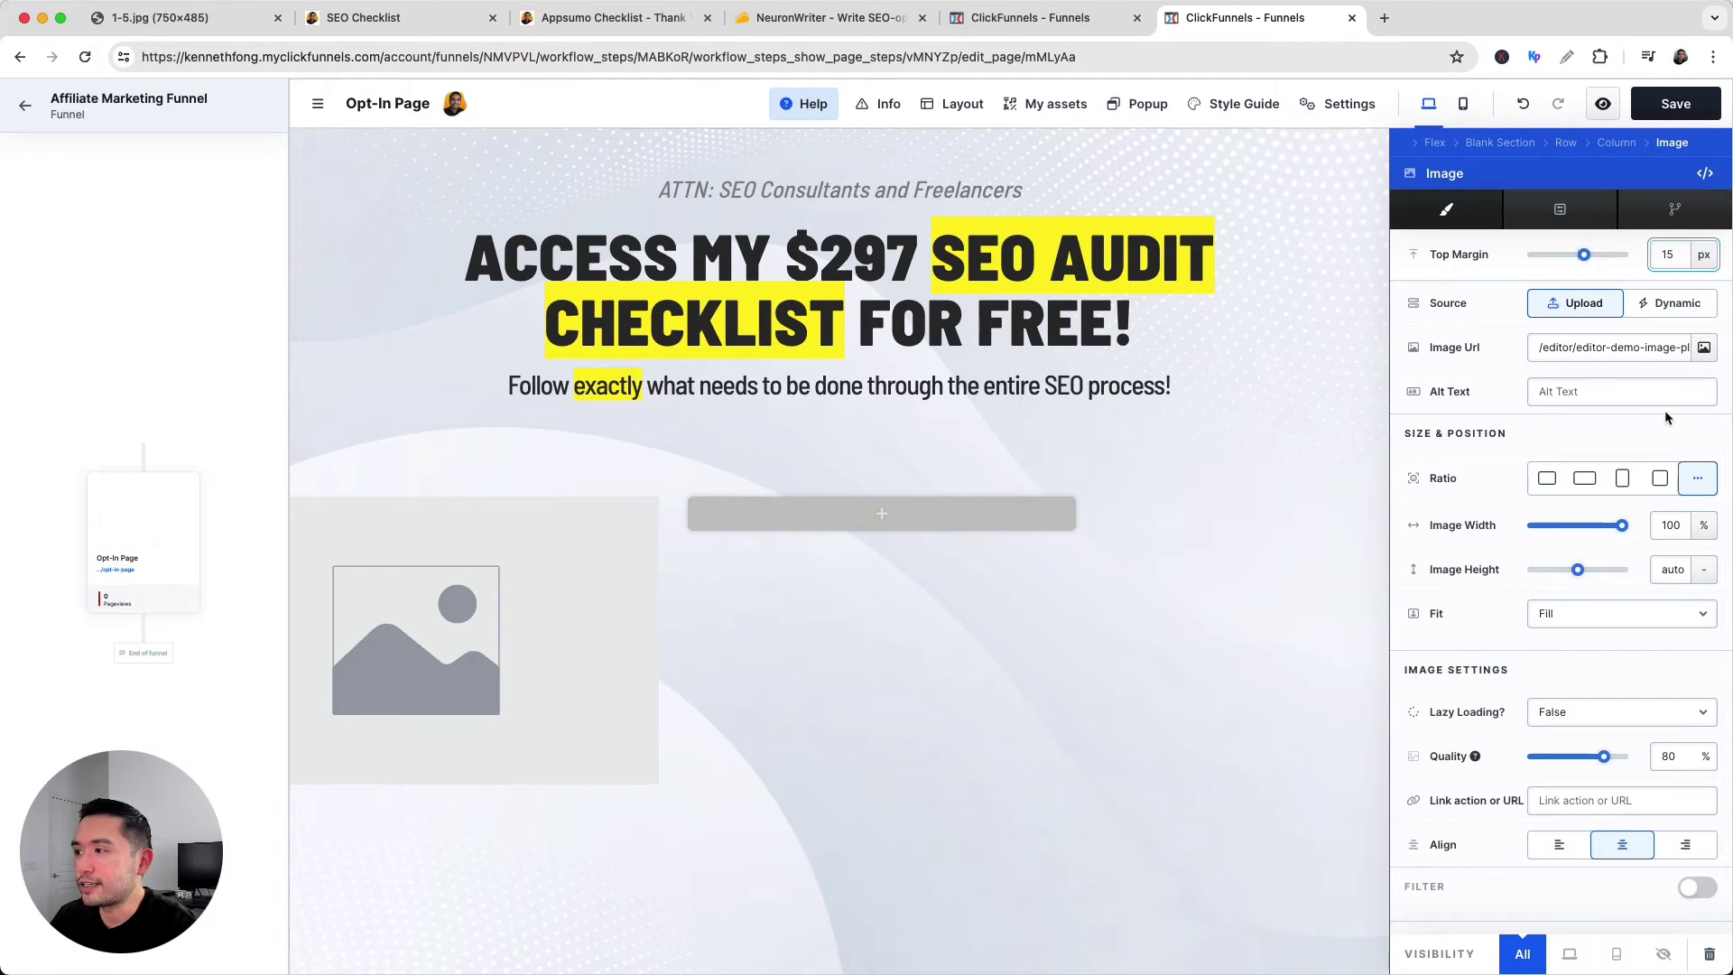
pyautogui.click(1704, 347)
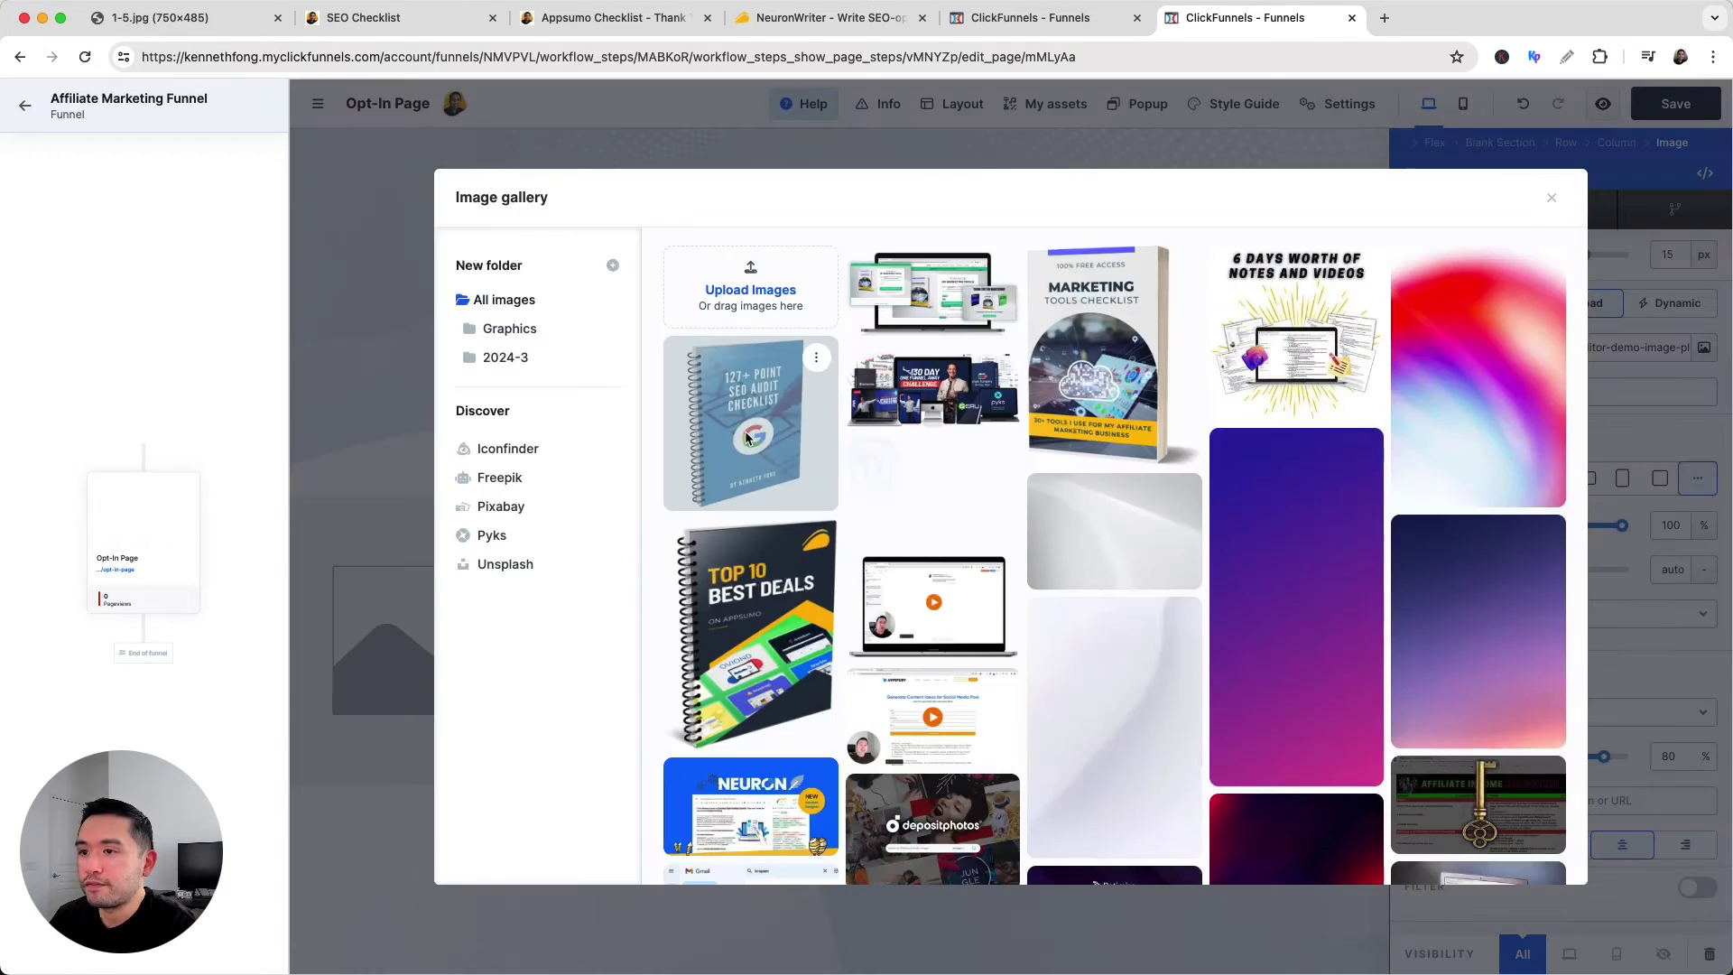
pyautogui.click(745, 431)
pyautogui.click(1589, 613)
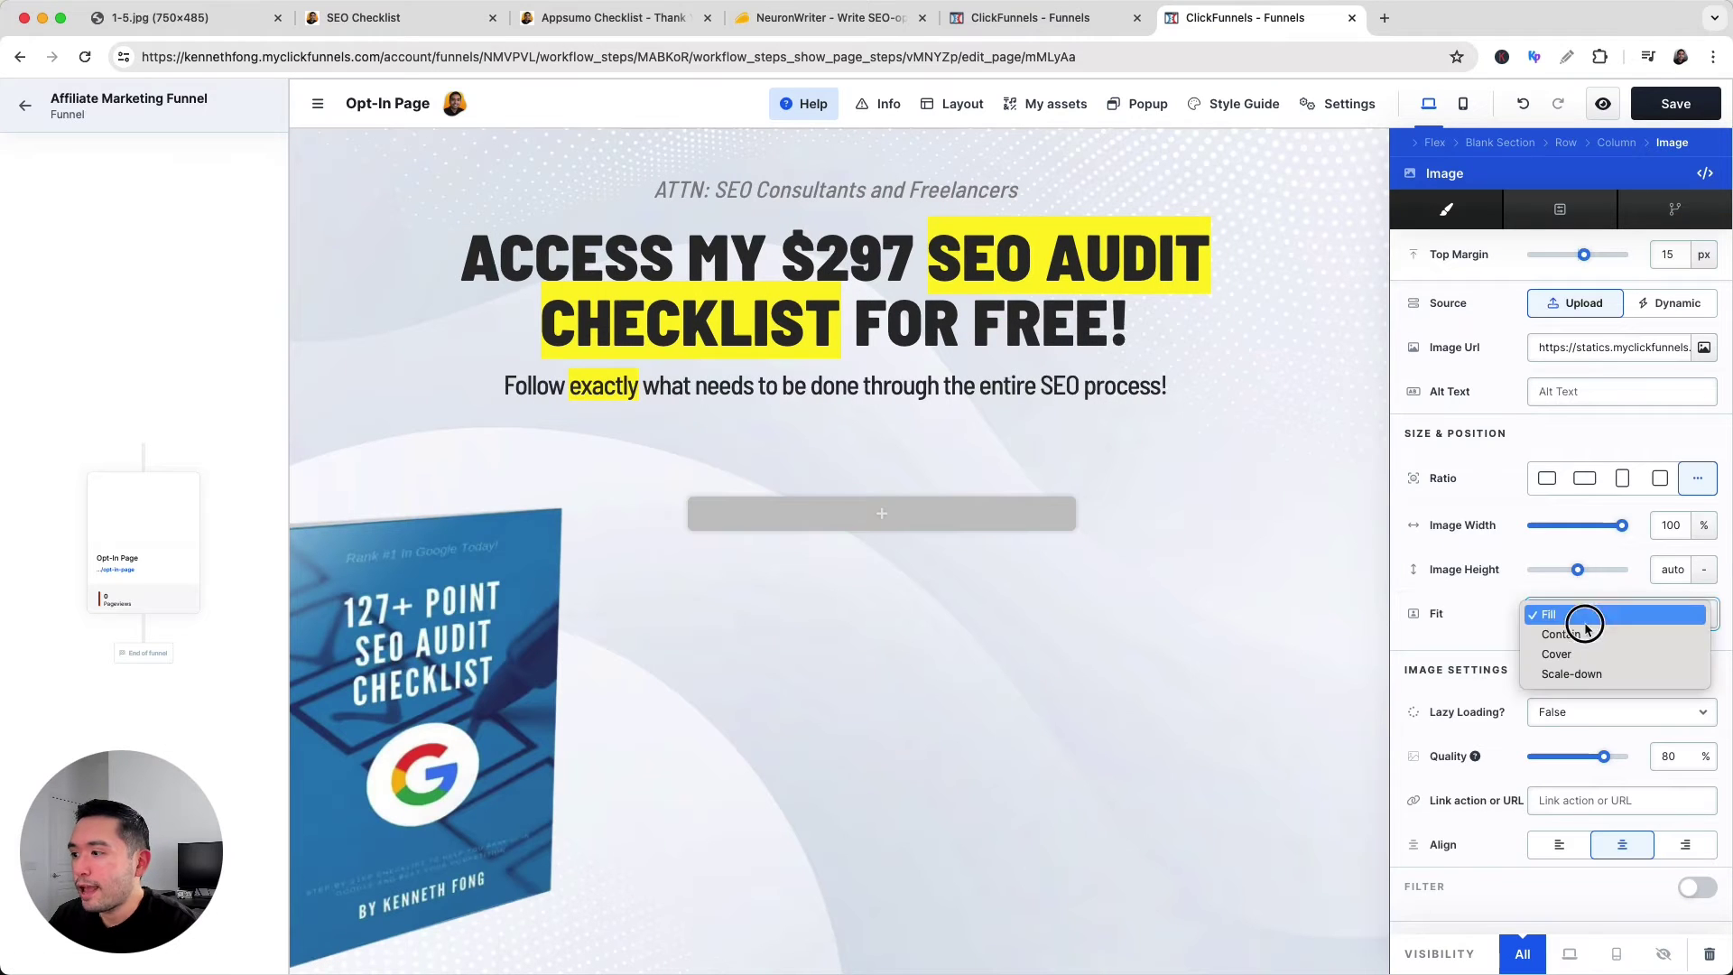
pyautogui.click(1599, 674)
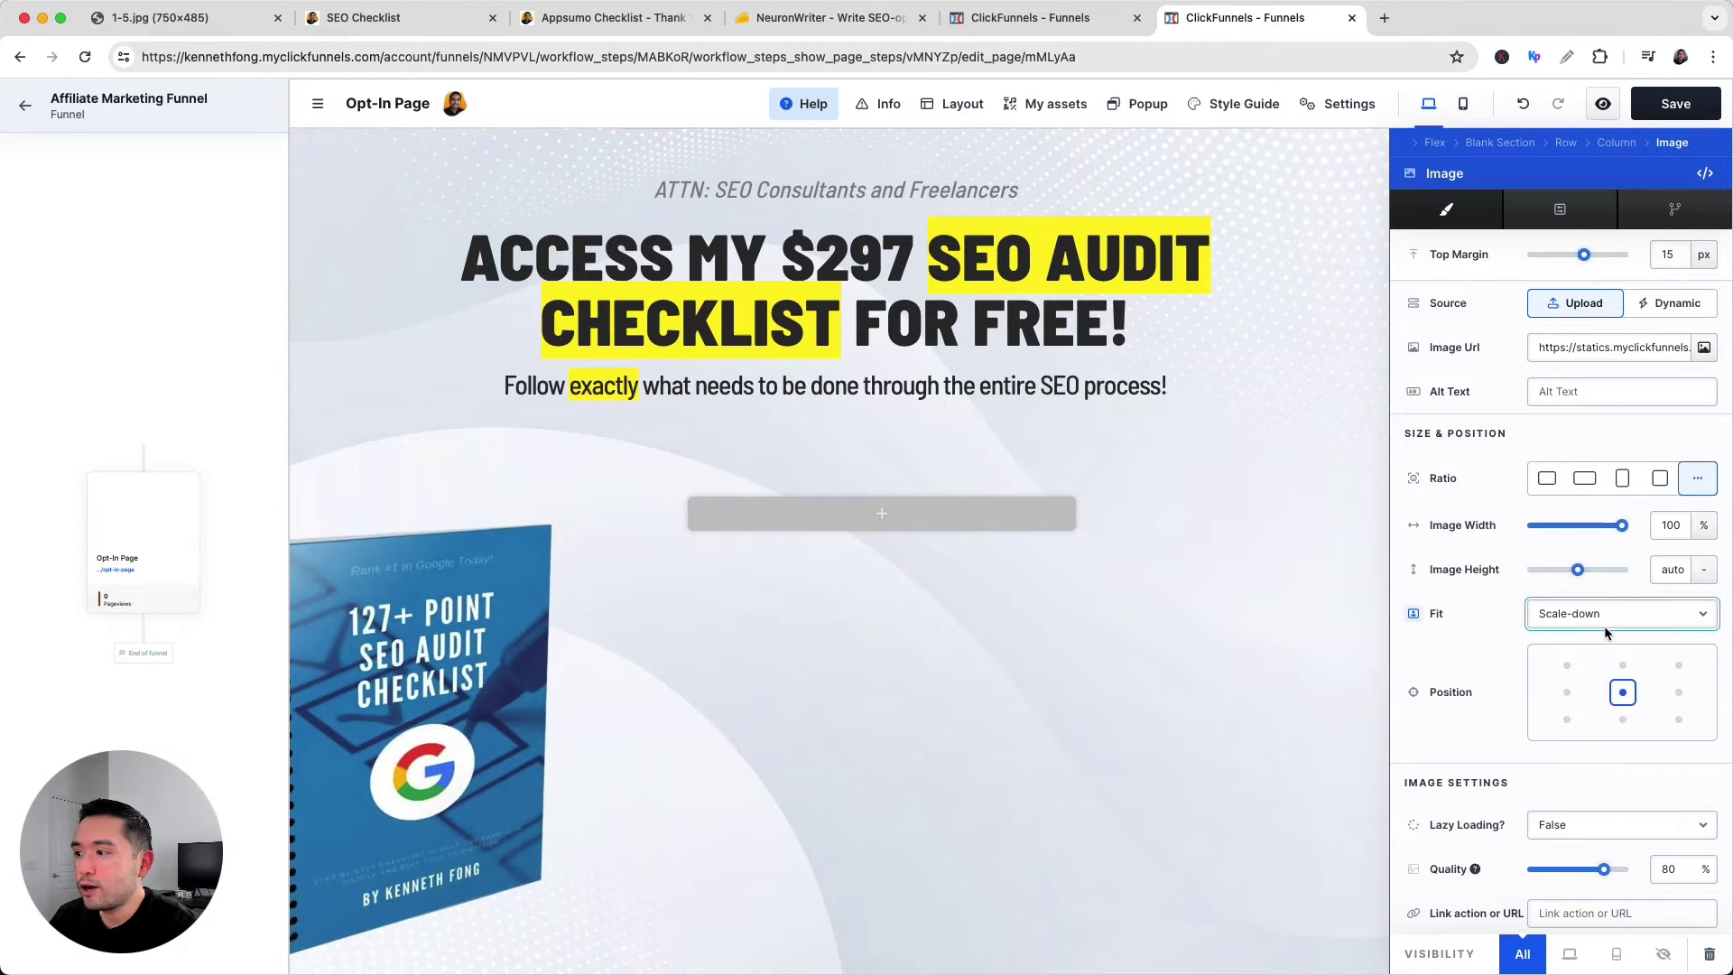
pyautogui.click(1659, 479)
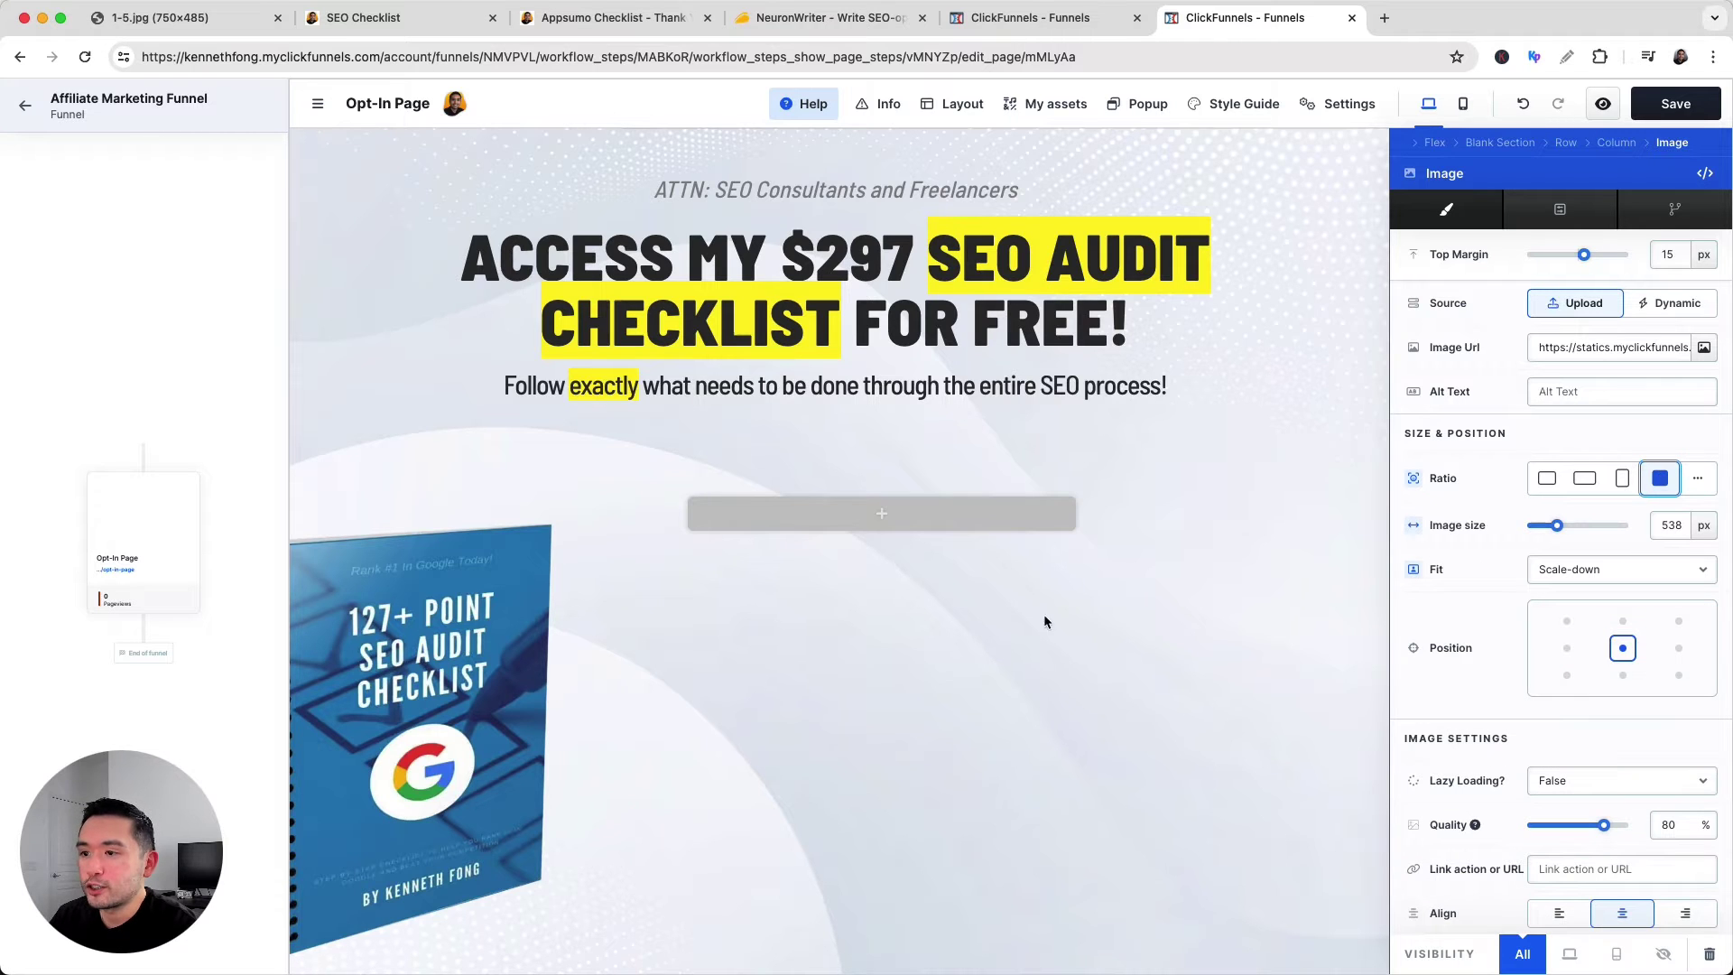
pyautogui.click(938, 661)
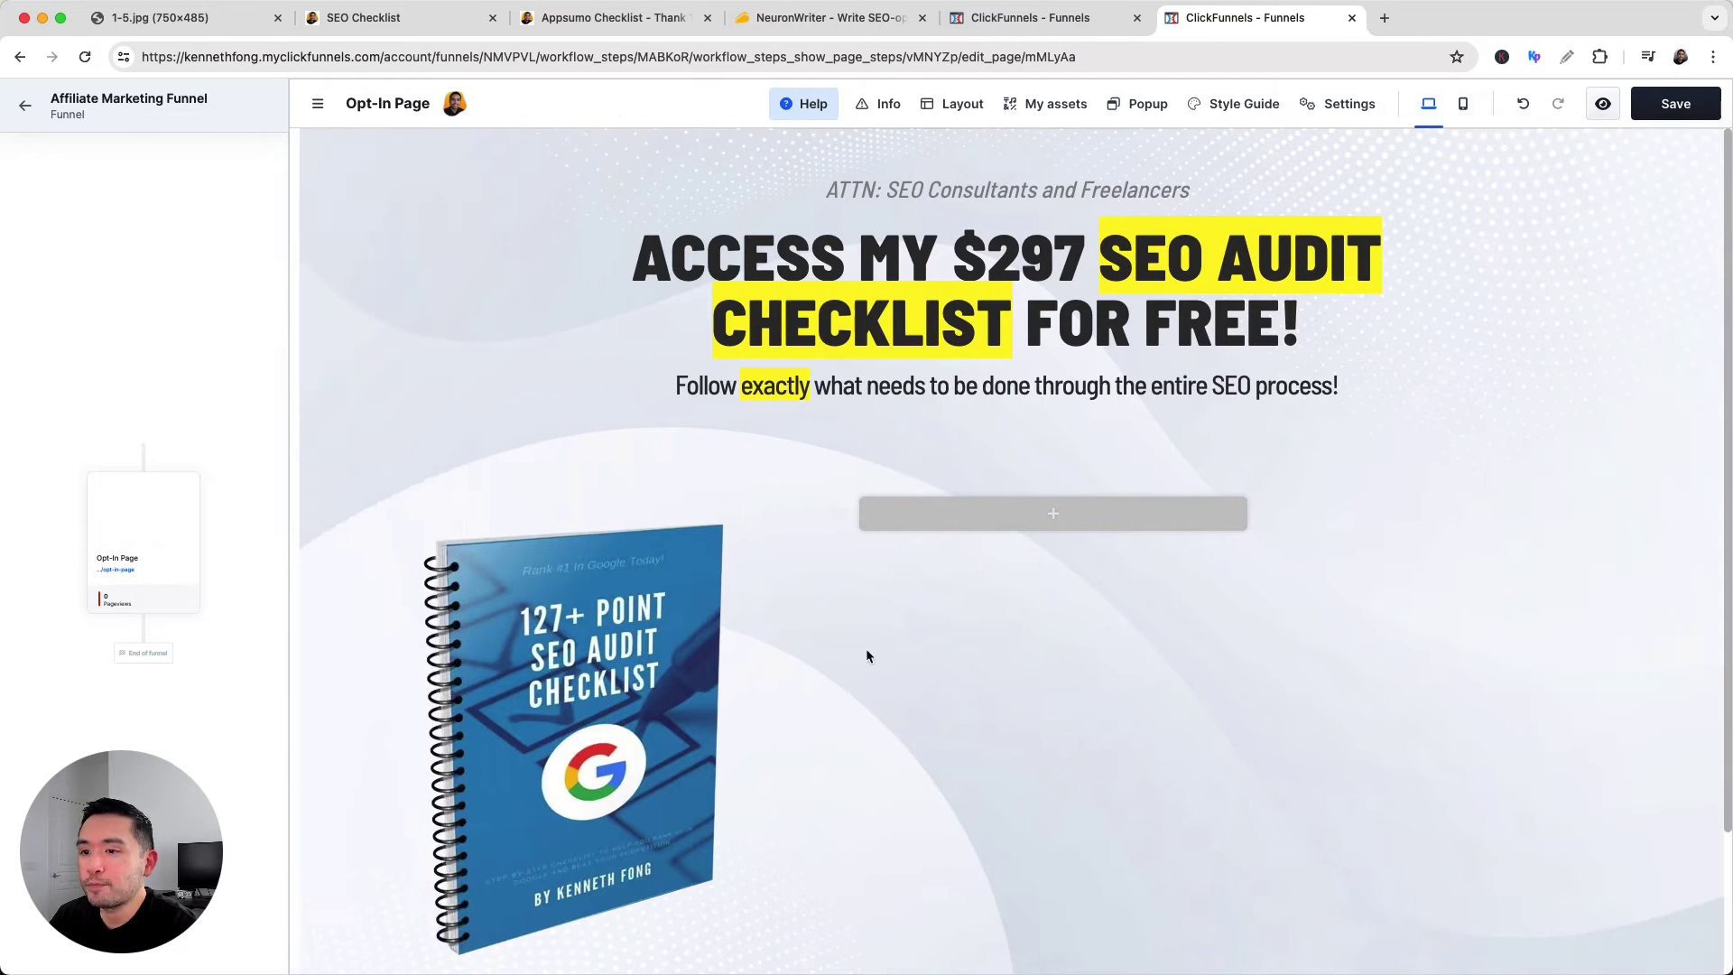
pyautogui.scroll(-3, 663, 653)
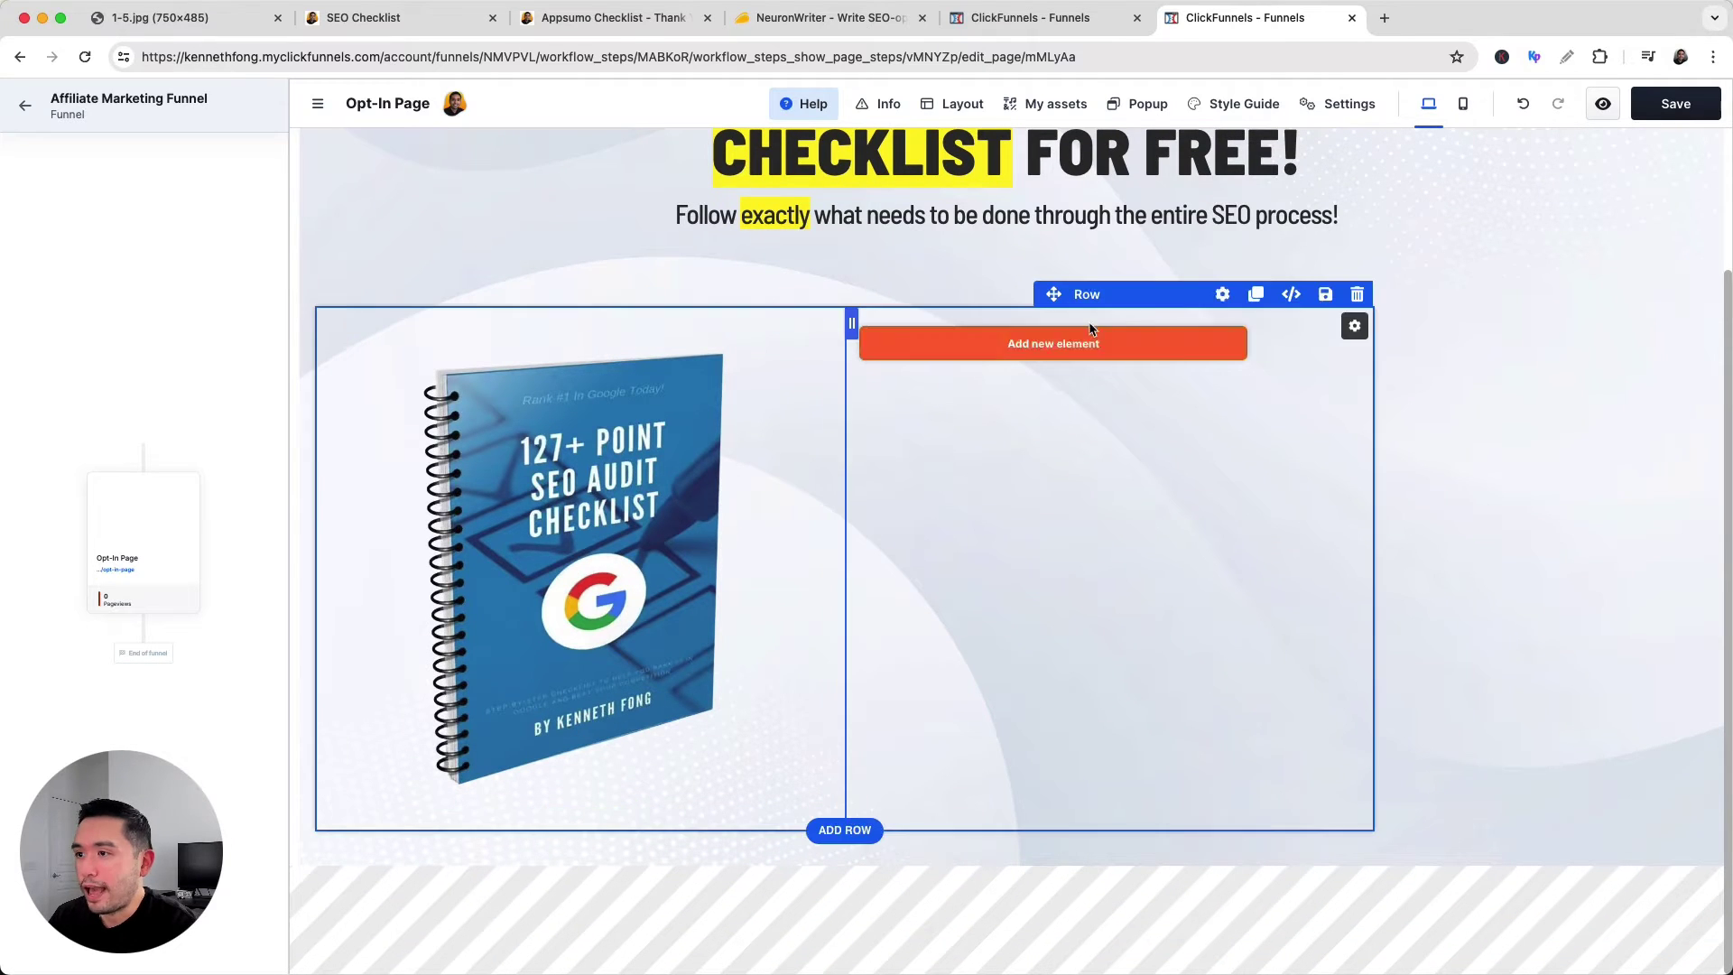
# Give the empty right column a white background and rounded corners.
pyautogui.click(1354, 326)
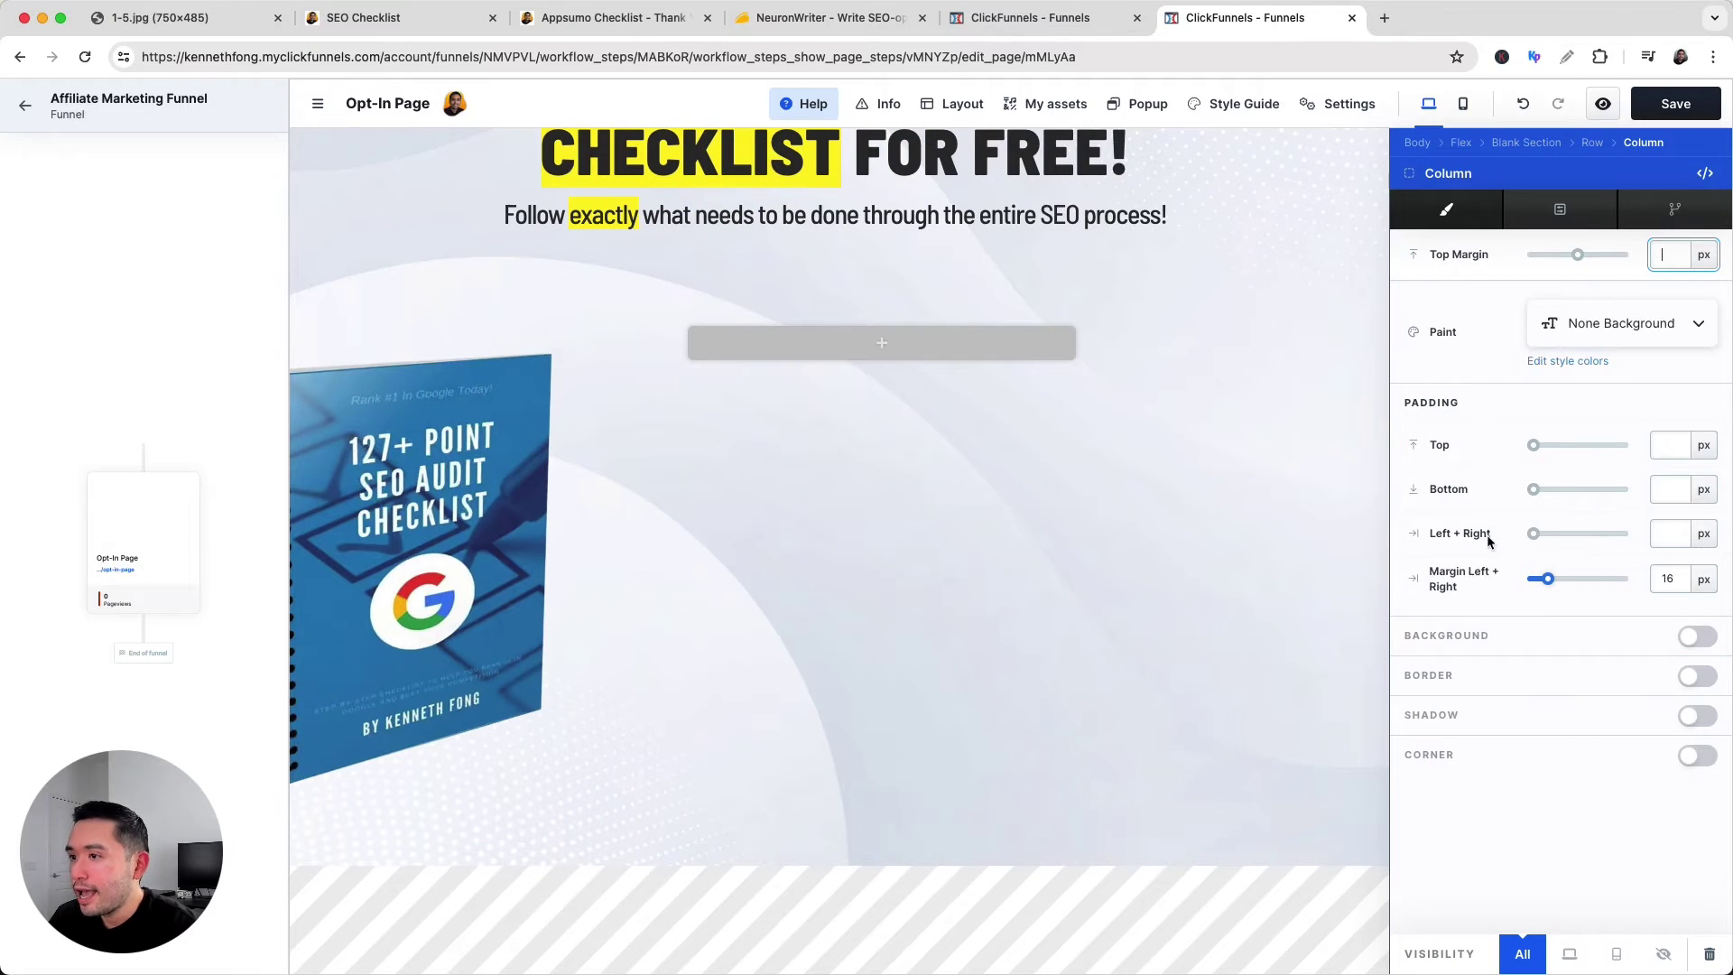
pyautogui.click(1696, 636)
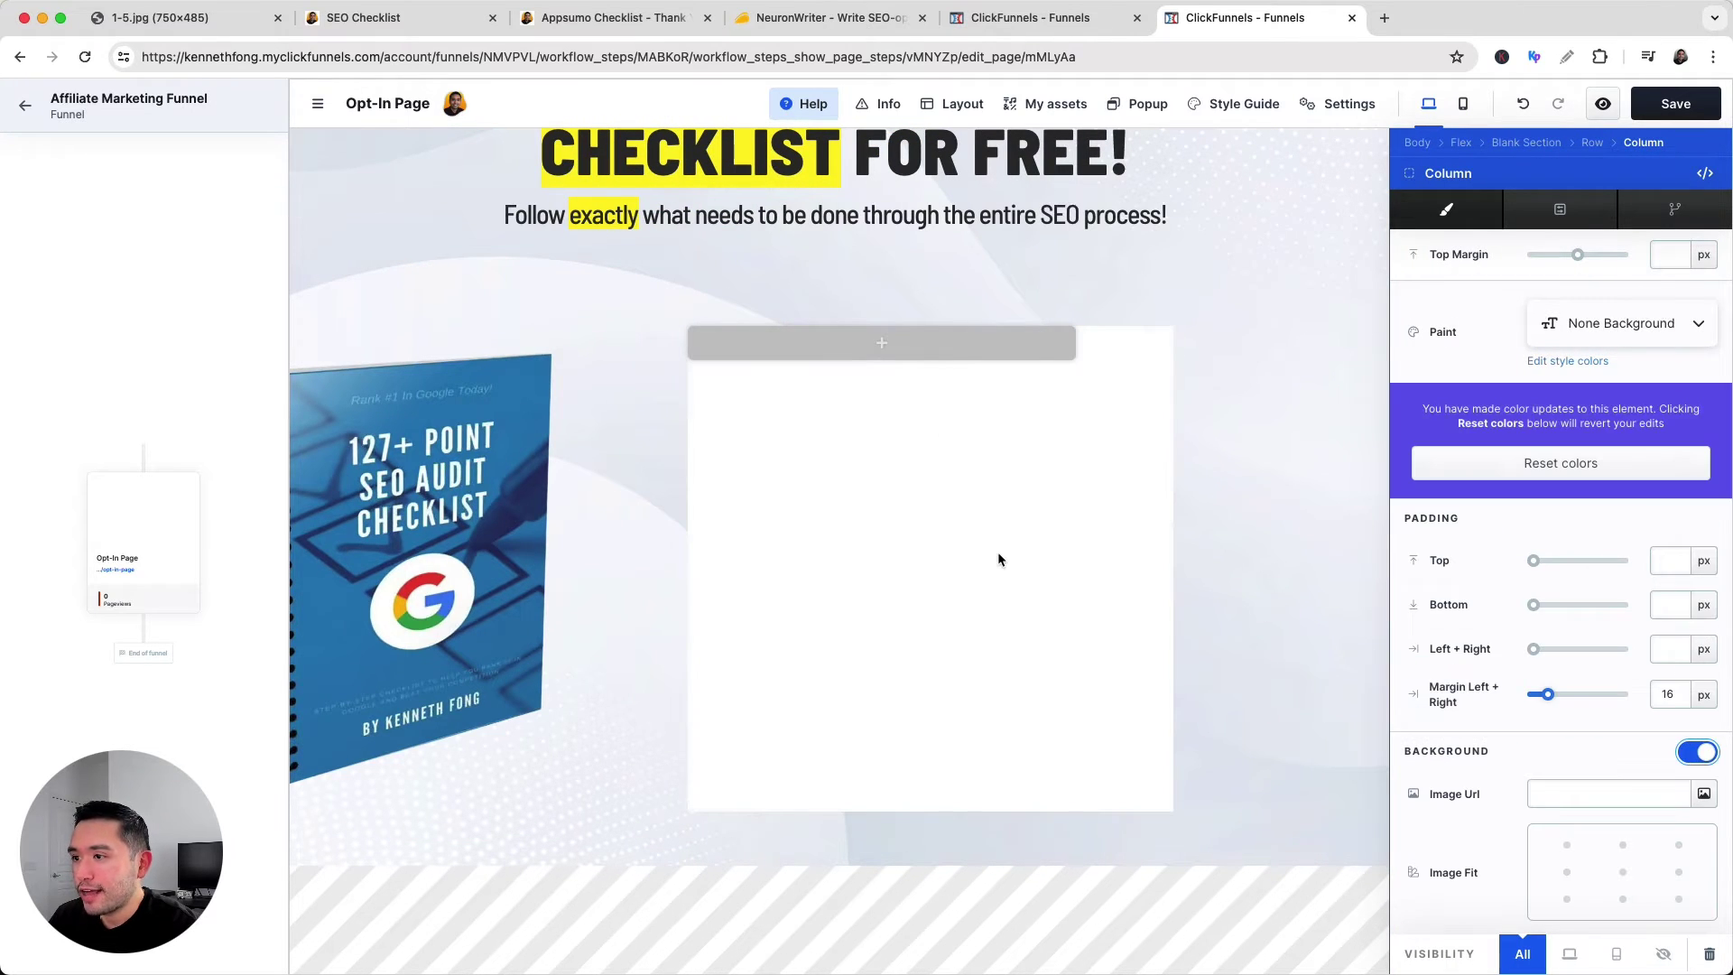
pyautogui.scroll(-5, 1627, 786)
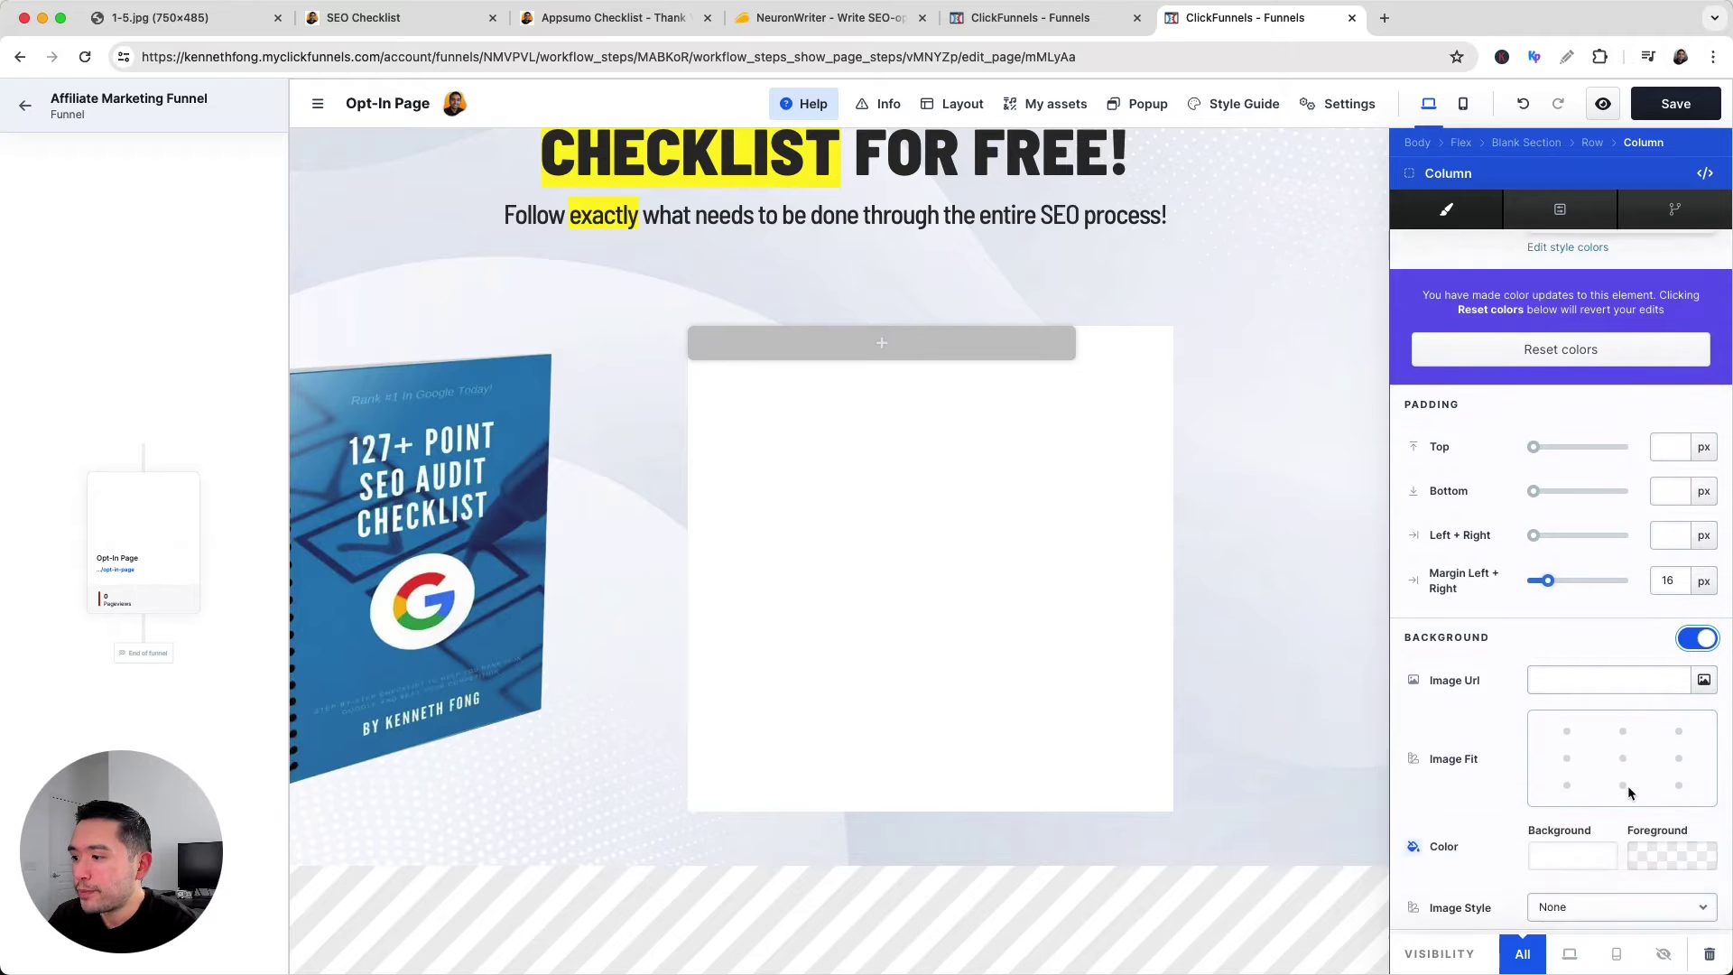
pyautogui.click(1697, 914)
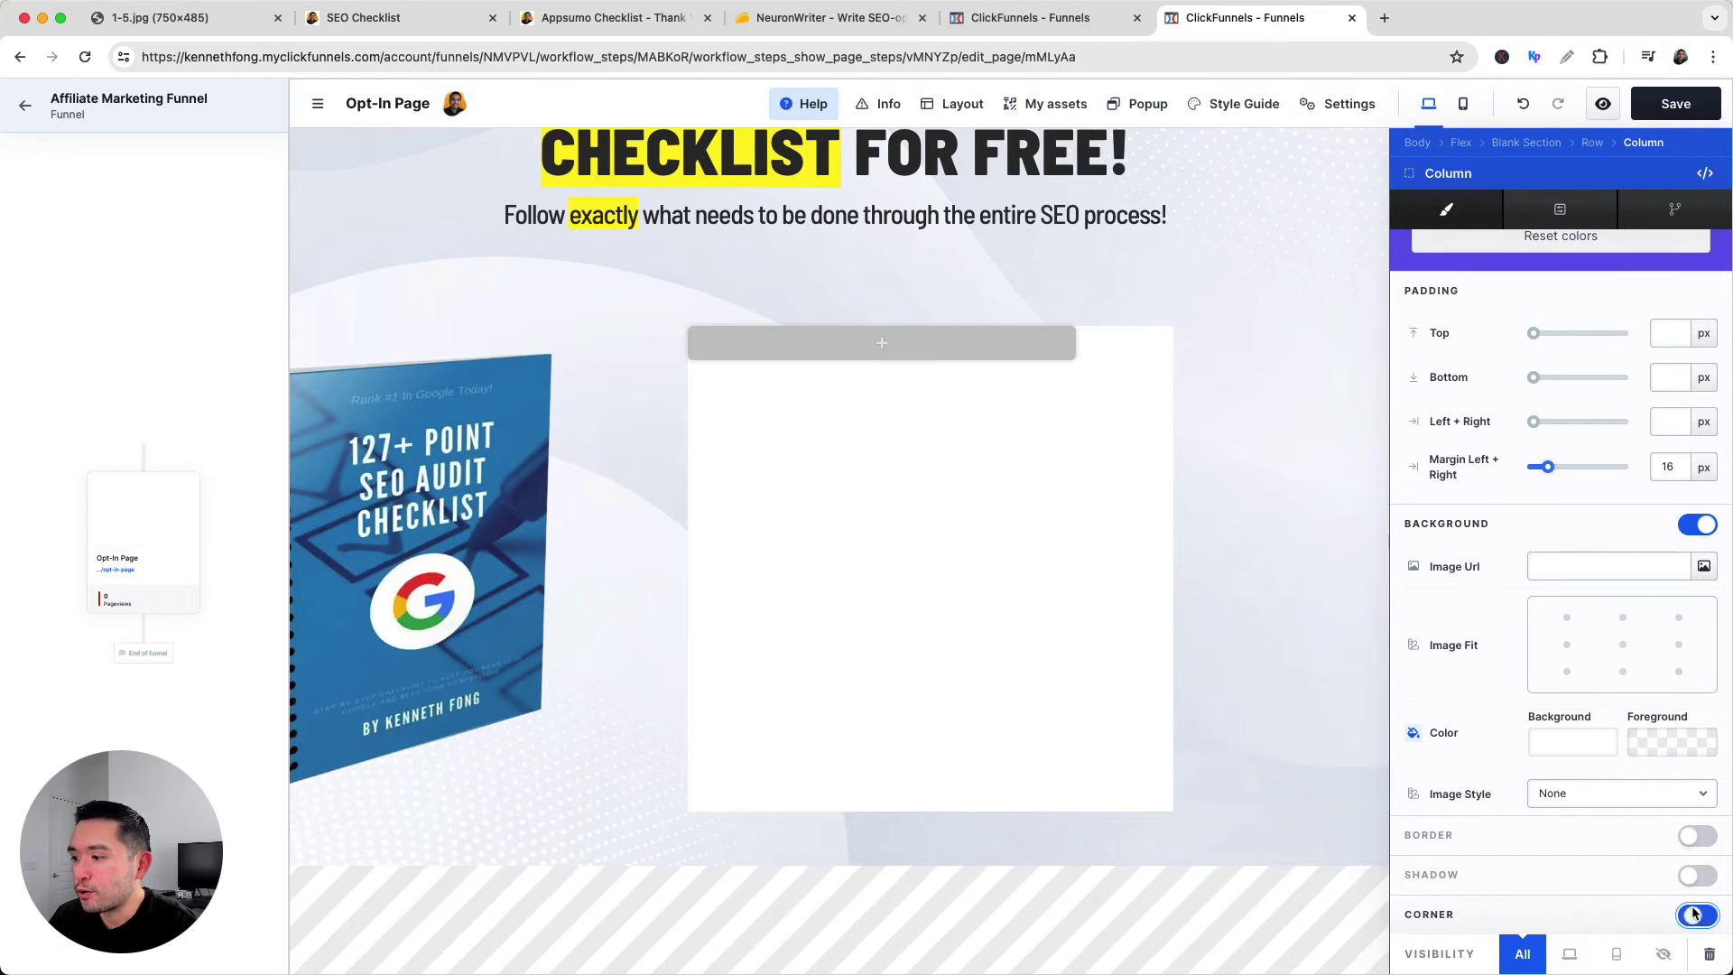
pyautogui.scroll(-2, 1679, 888)
pyautogui.scroll(-1, 1679, 889)
pyautogui.moveTo(1534, 867); pyautogui.dragTo(1537, 868)
pyautogui.scroll(8, 1661, 578)
# Set the column's top, bottom and left/right padding to 30 px and shrink its side margin.
pyautogui.click(1665, 561)
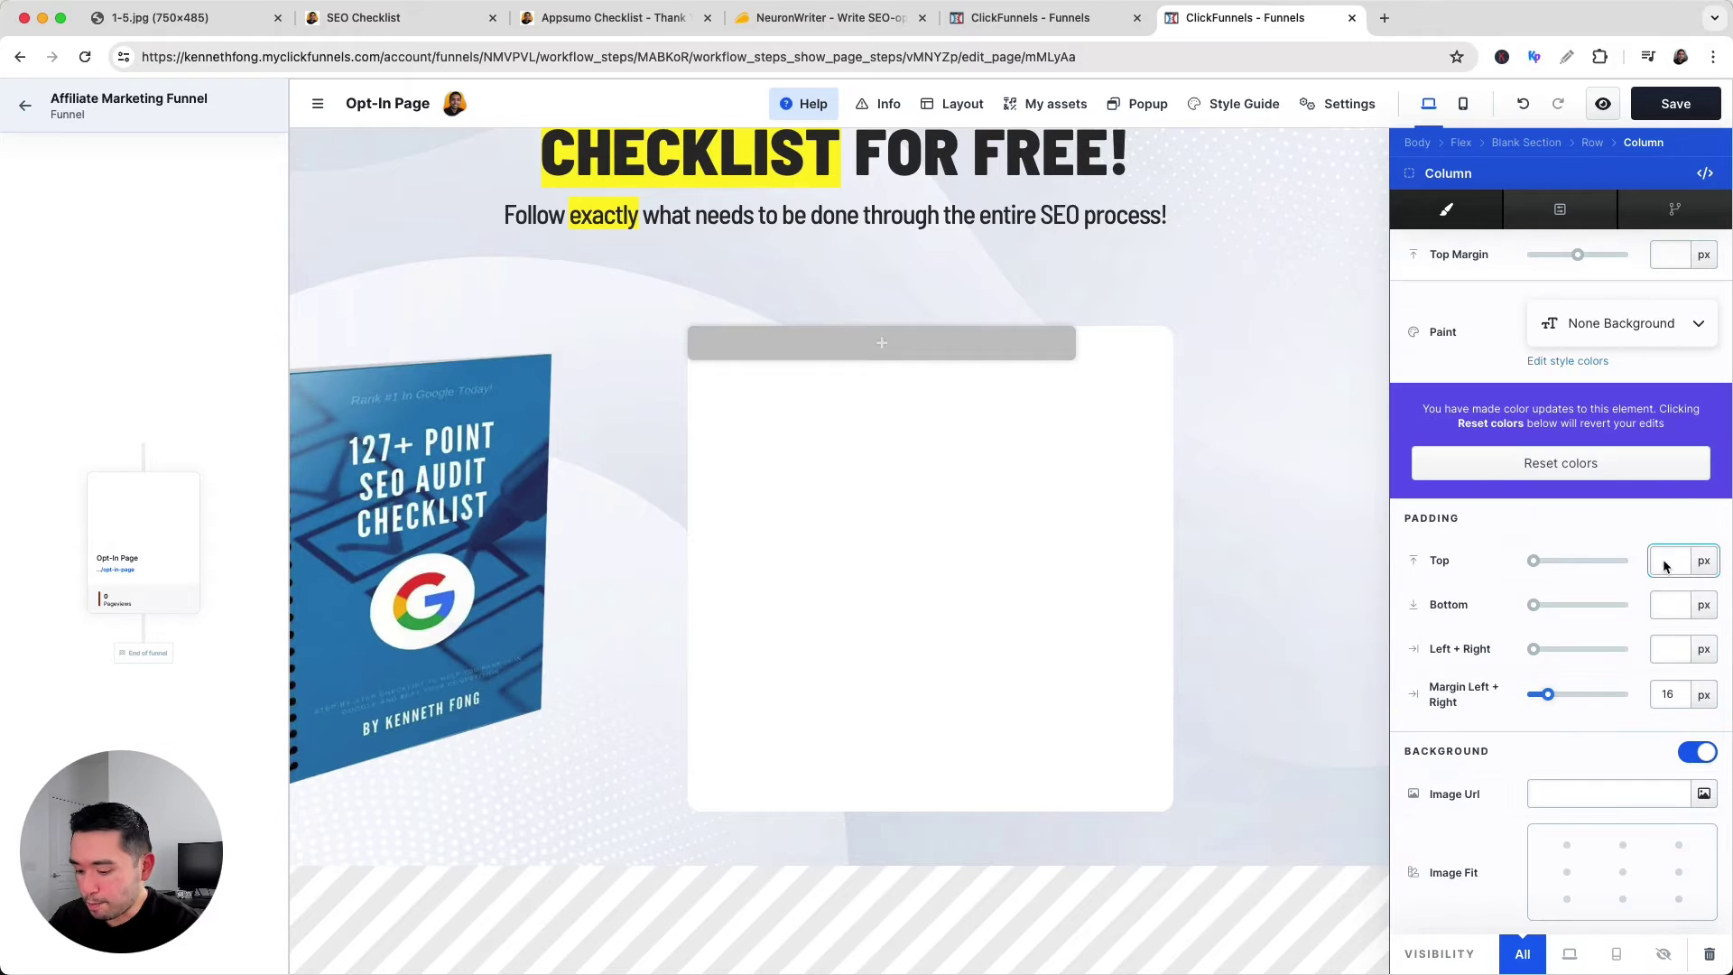
pyautogui.write('30')
pyautogui.click(1670, 595)
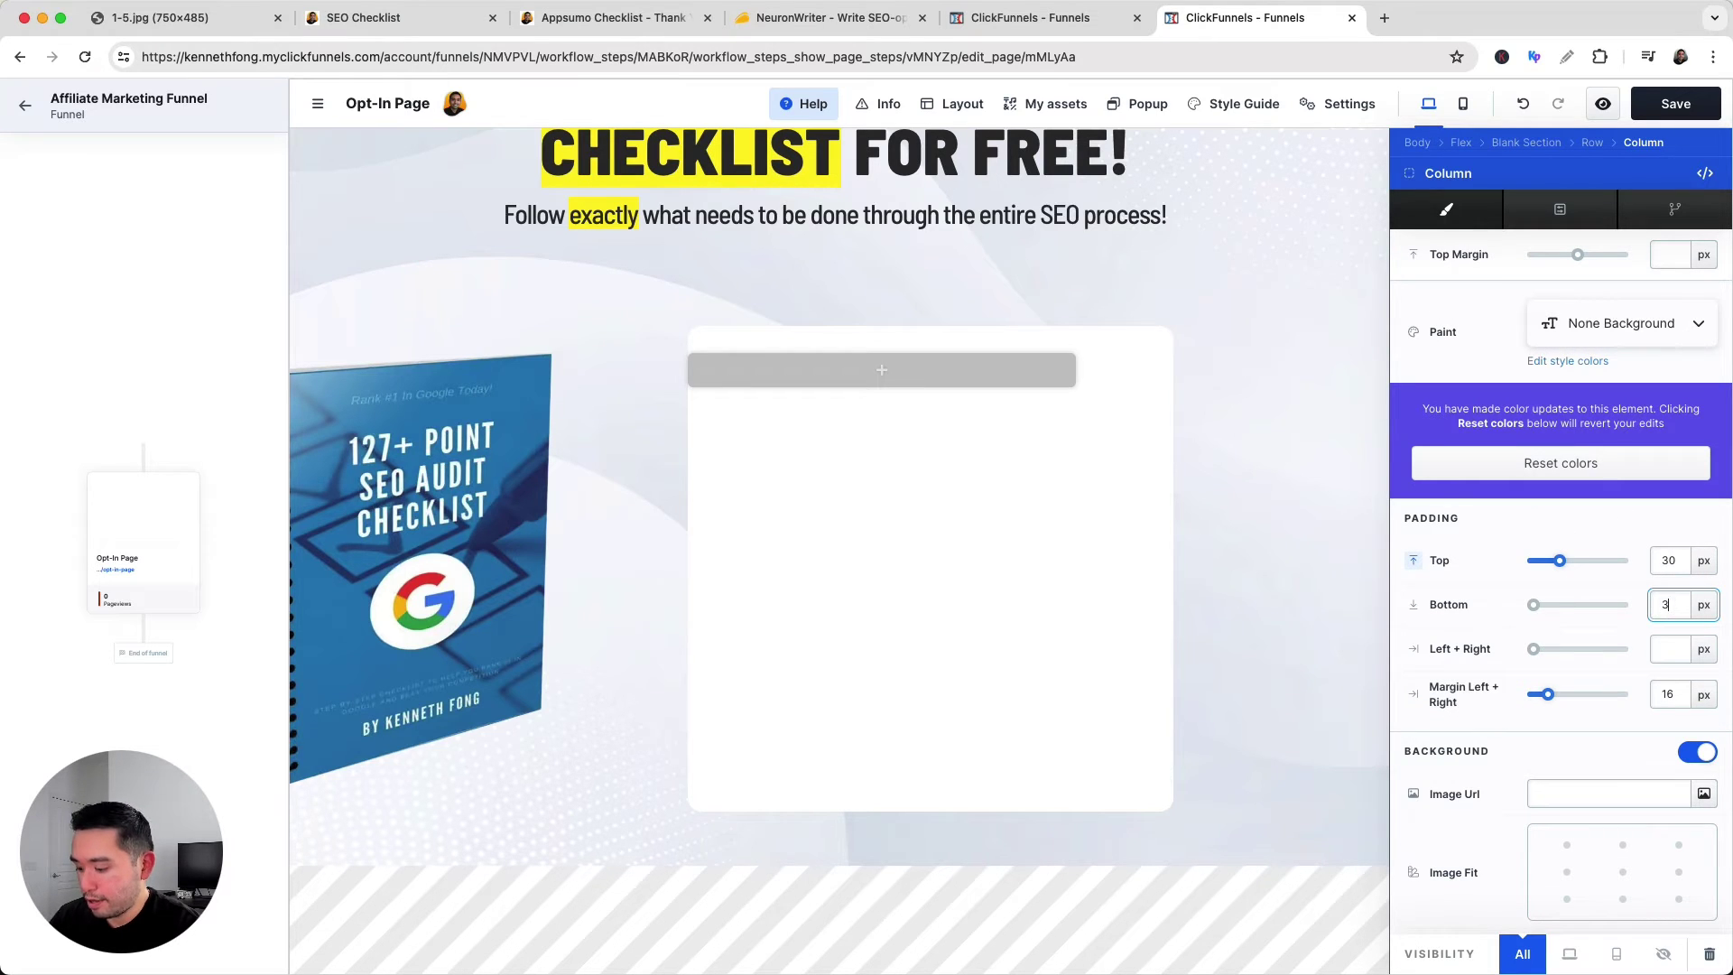
pyautogui.write('30')
pyautogui.click(1670, 652)
pyautogui.write('15')
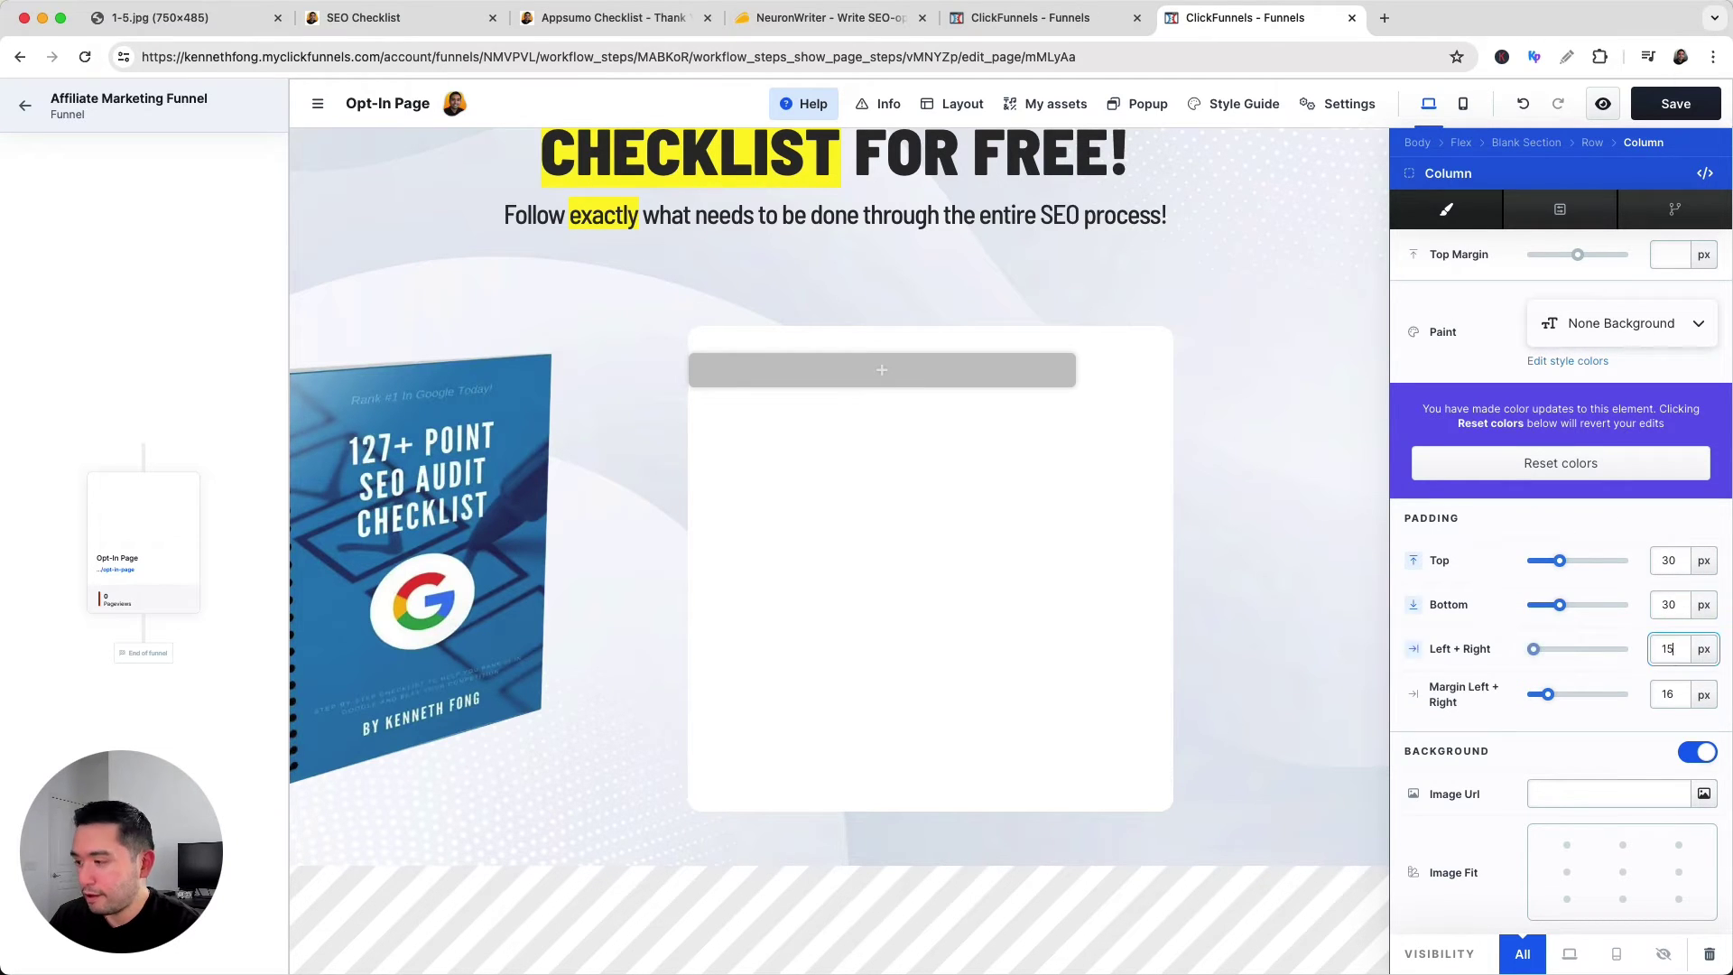
pyautogui.write('0')
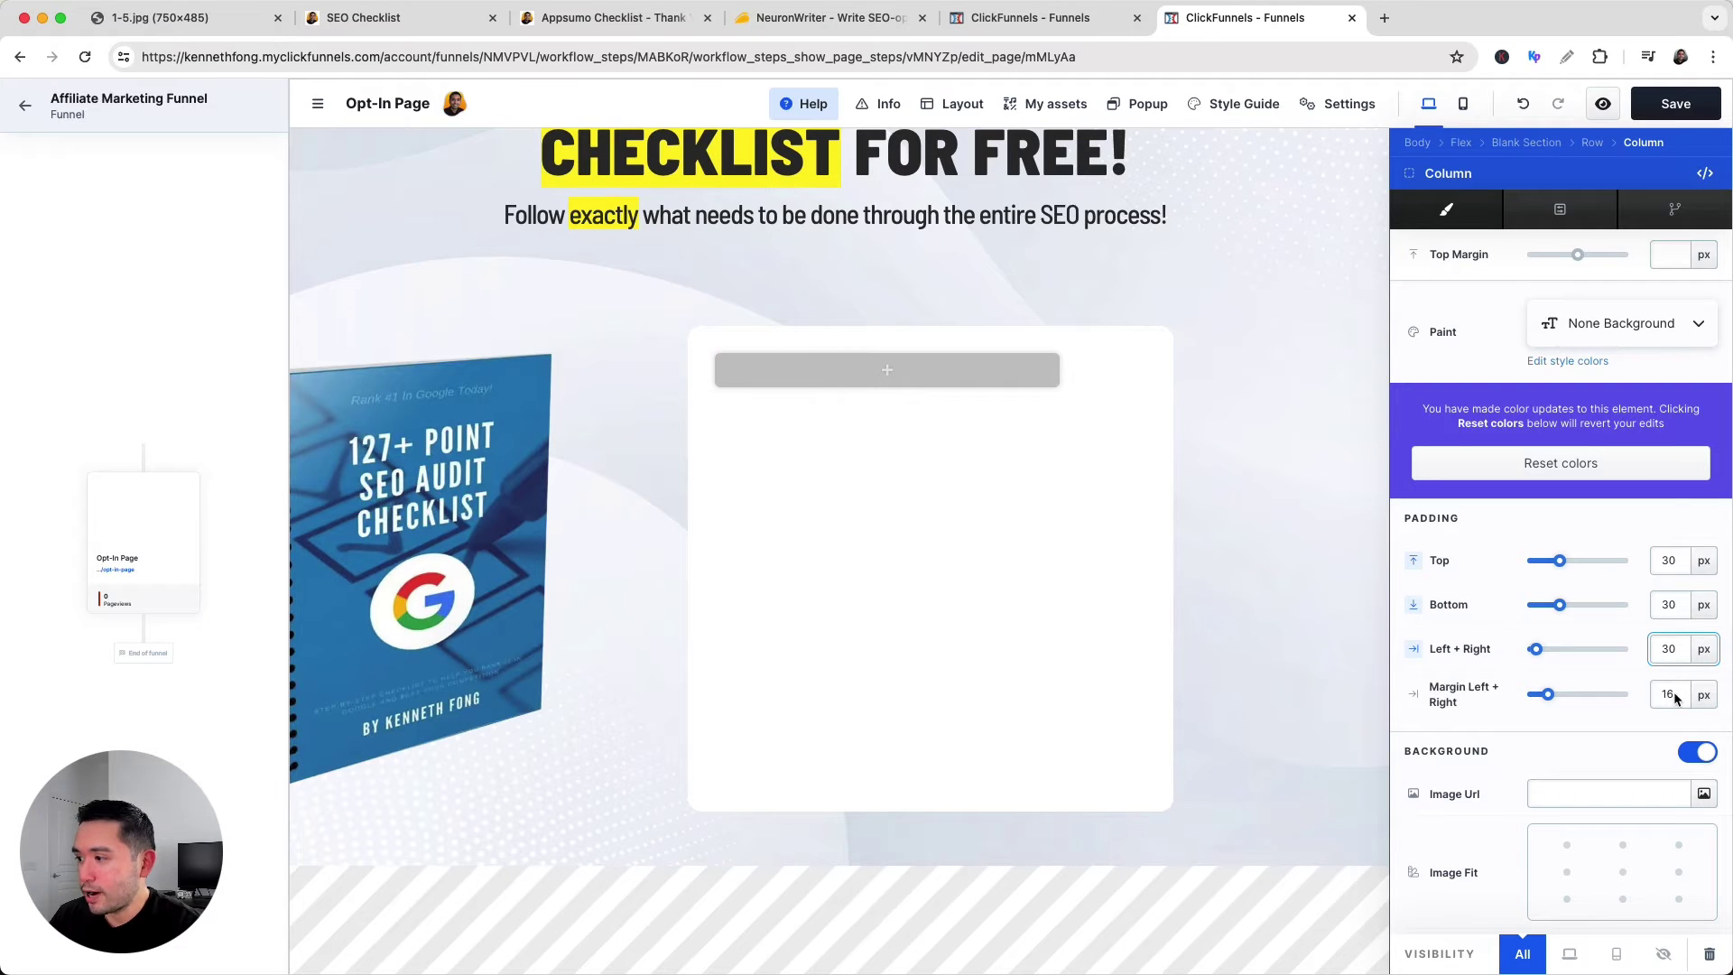
pyautogui.click(1669, 694)
pyautogui.press('BackSpace')
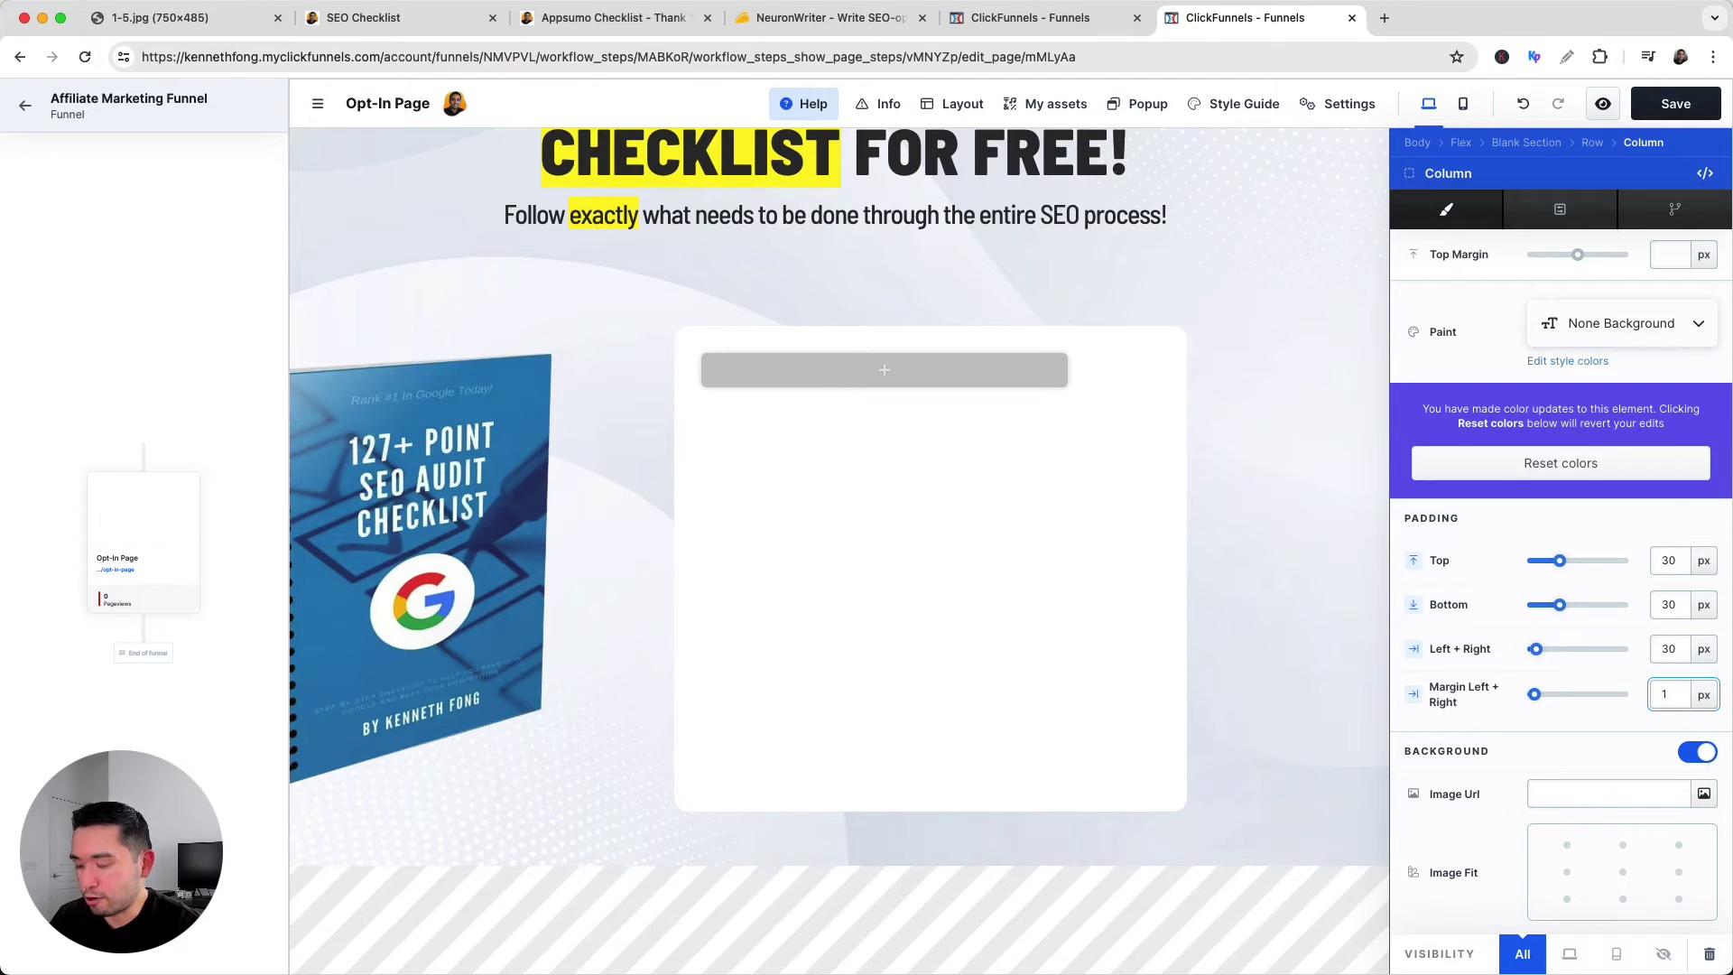
pyautogui.click(1335, 305)
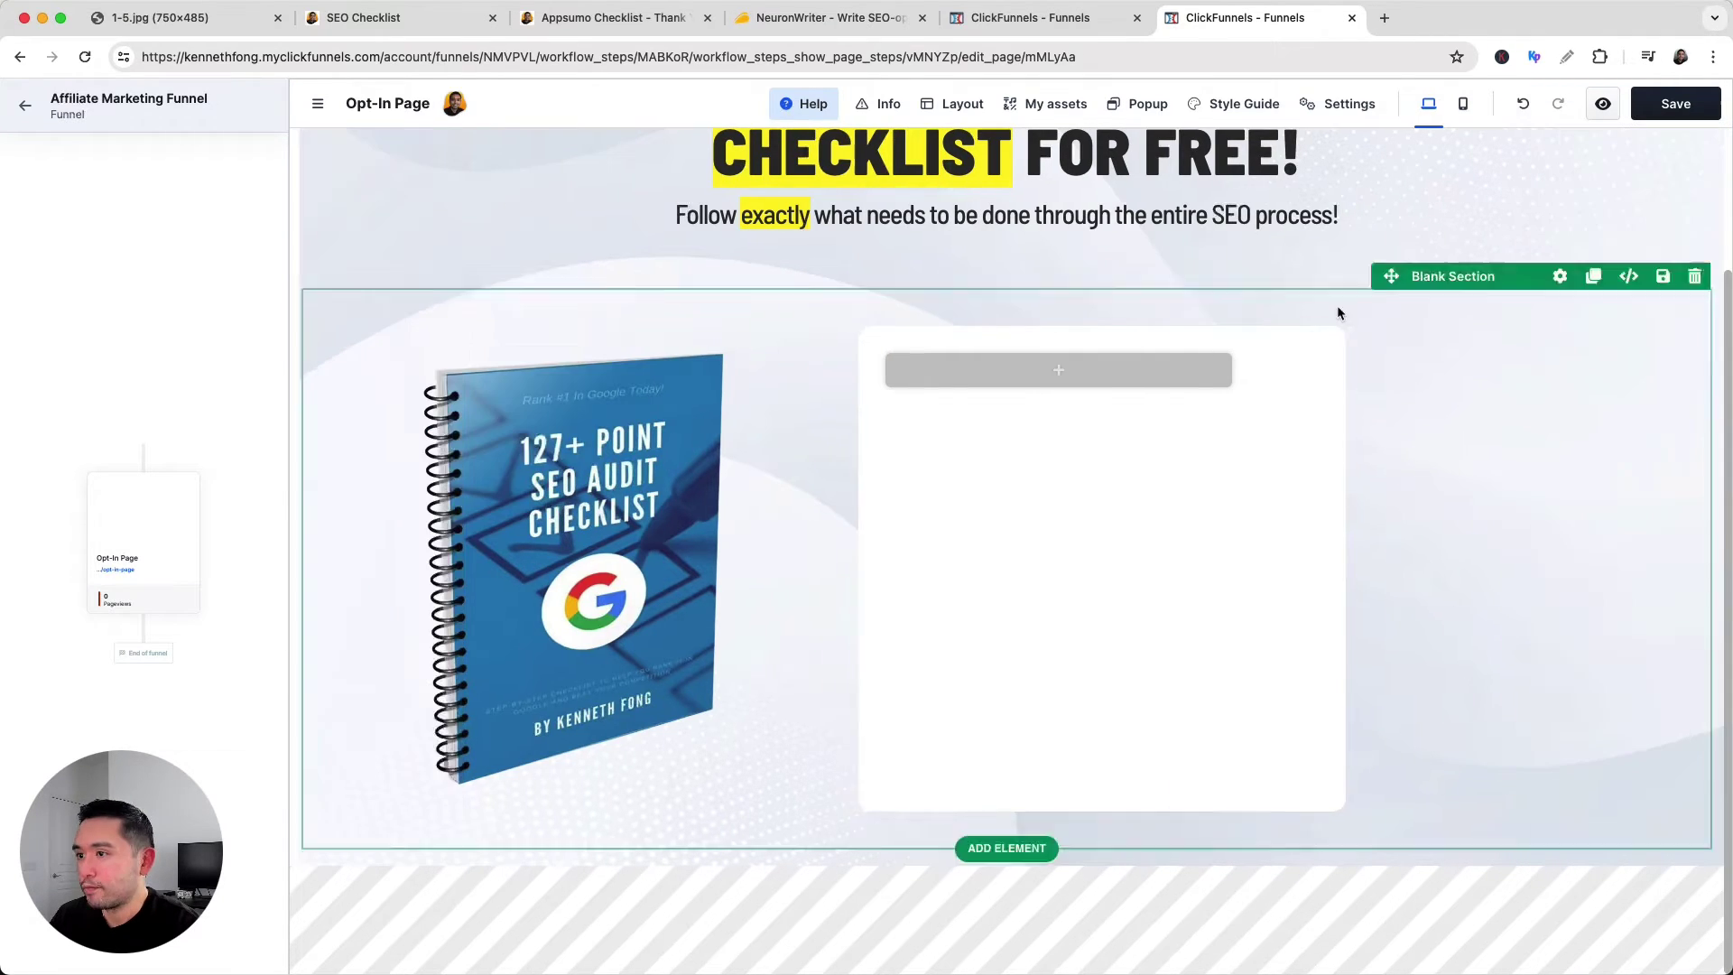
# Add a 'Claim Your FREE Checklist!' headline, two Email input fields and a Click to Sign Up button.
pyautogui.click(1038, 372)
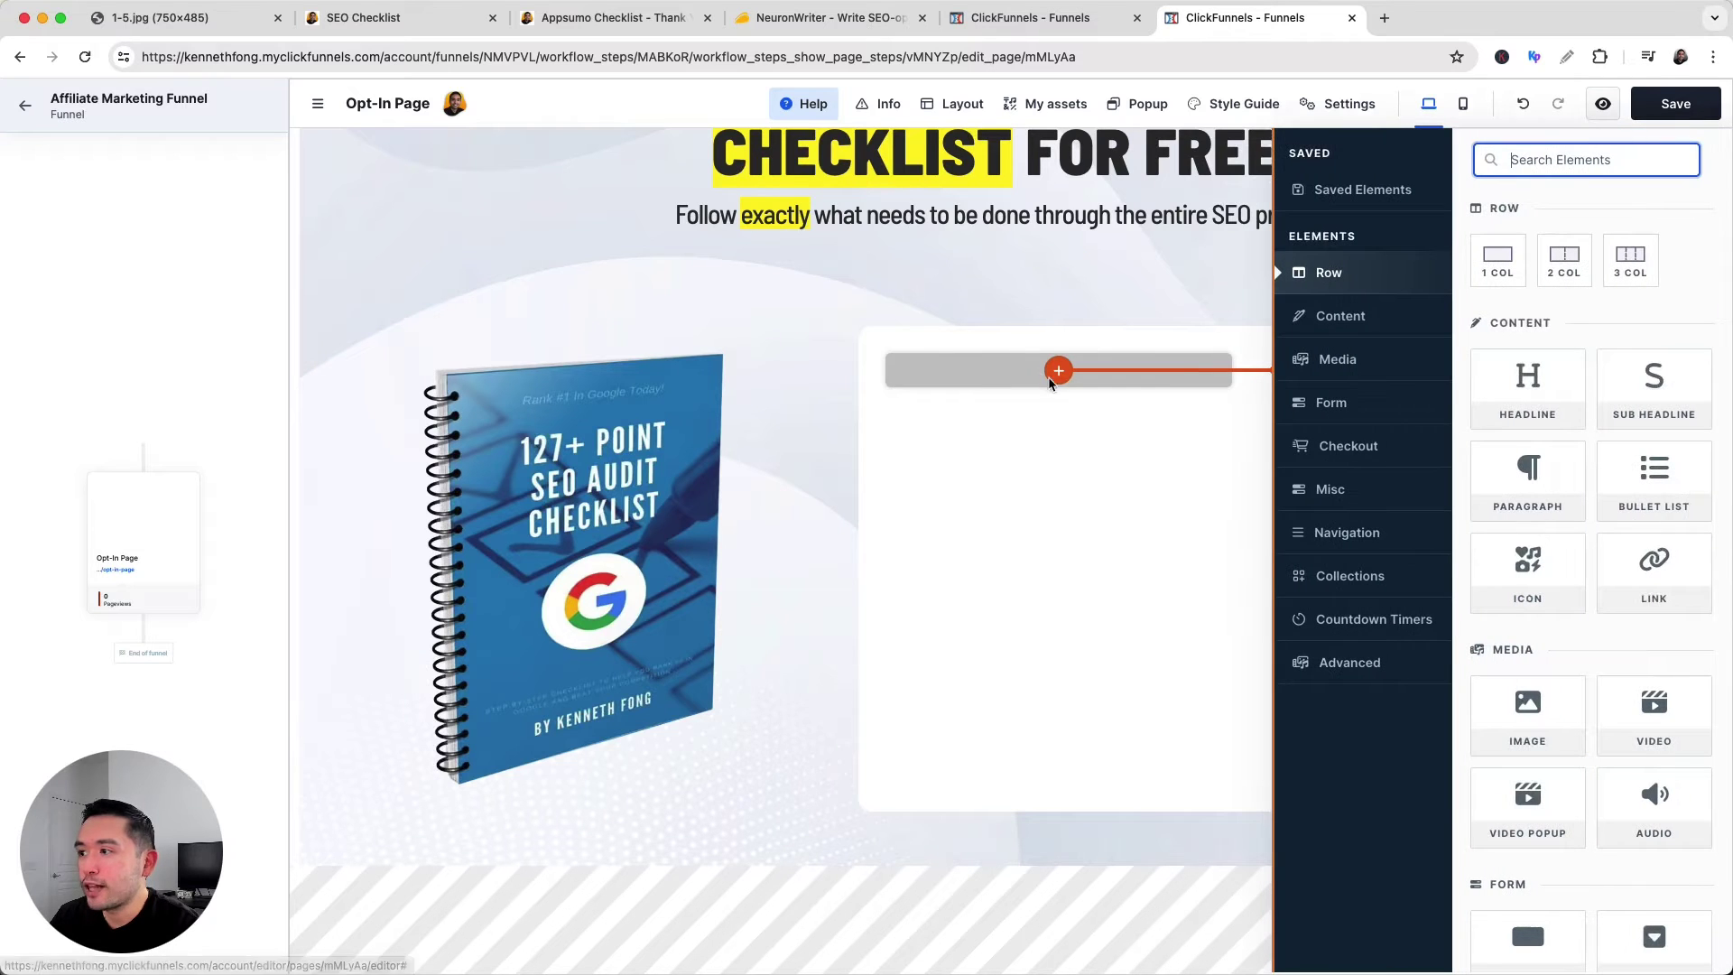
pyautogui.click(1334, 404)
pyautogui.click(1545, 361)
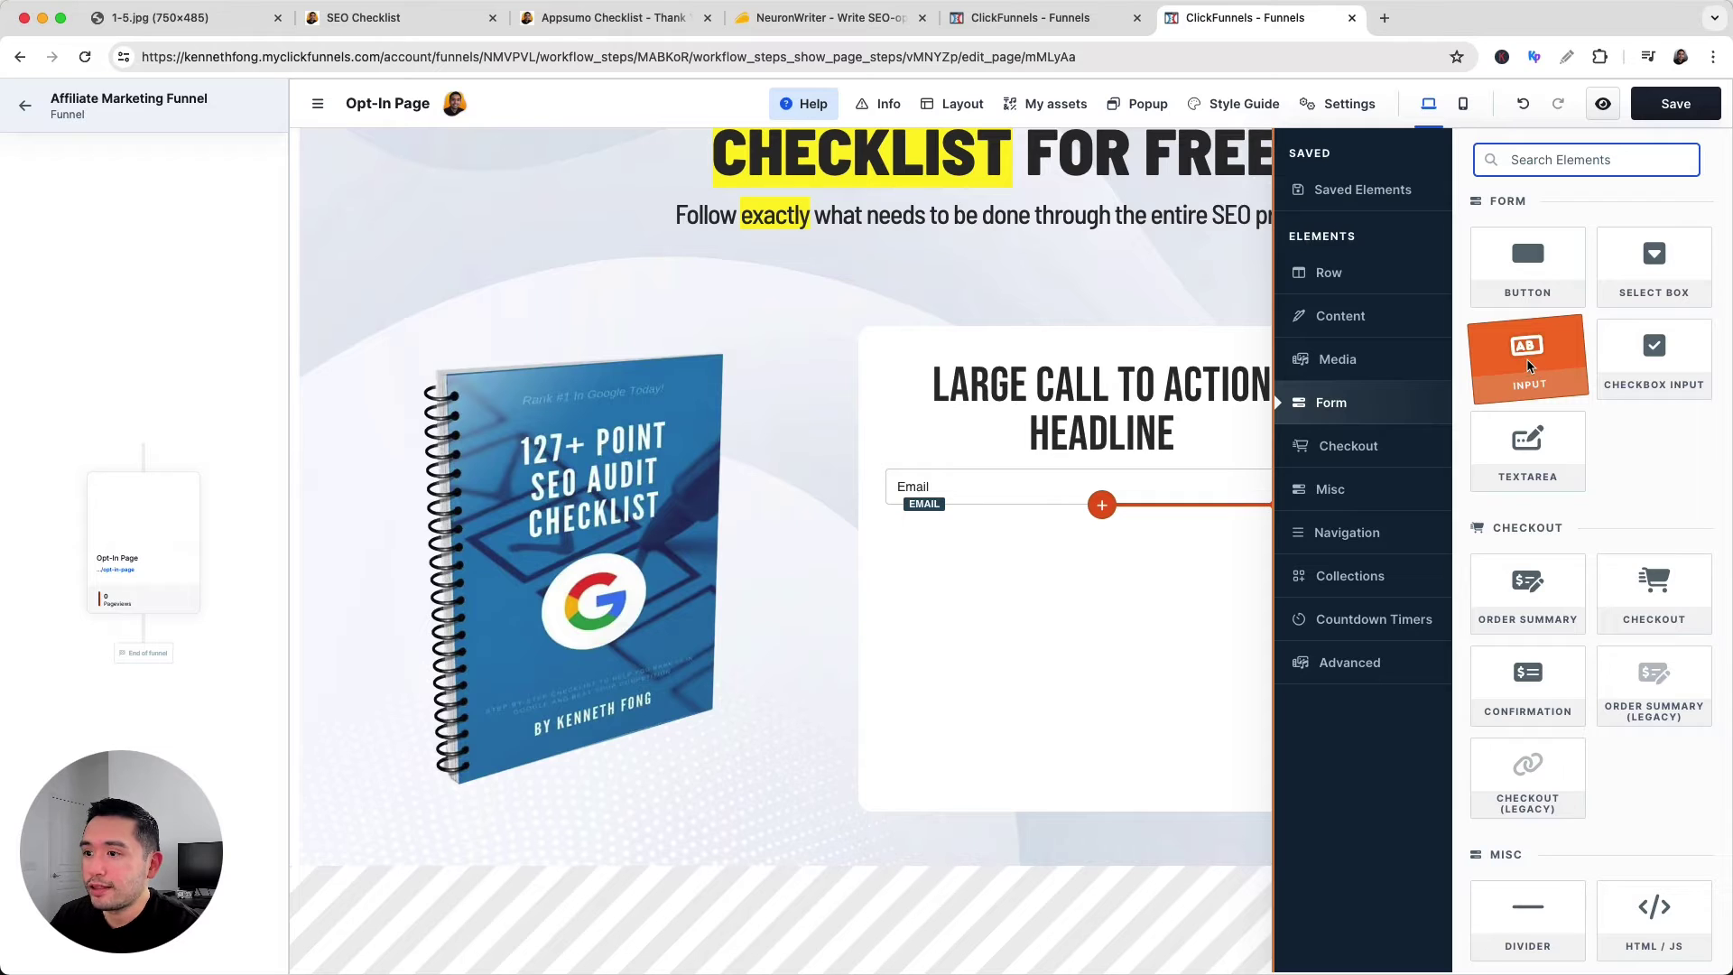
pyautogui.click(1527, 363)
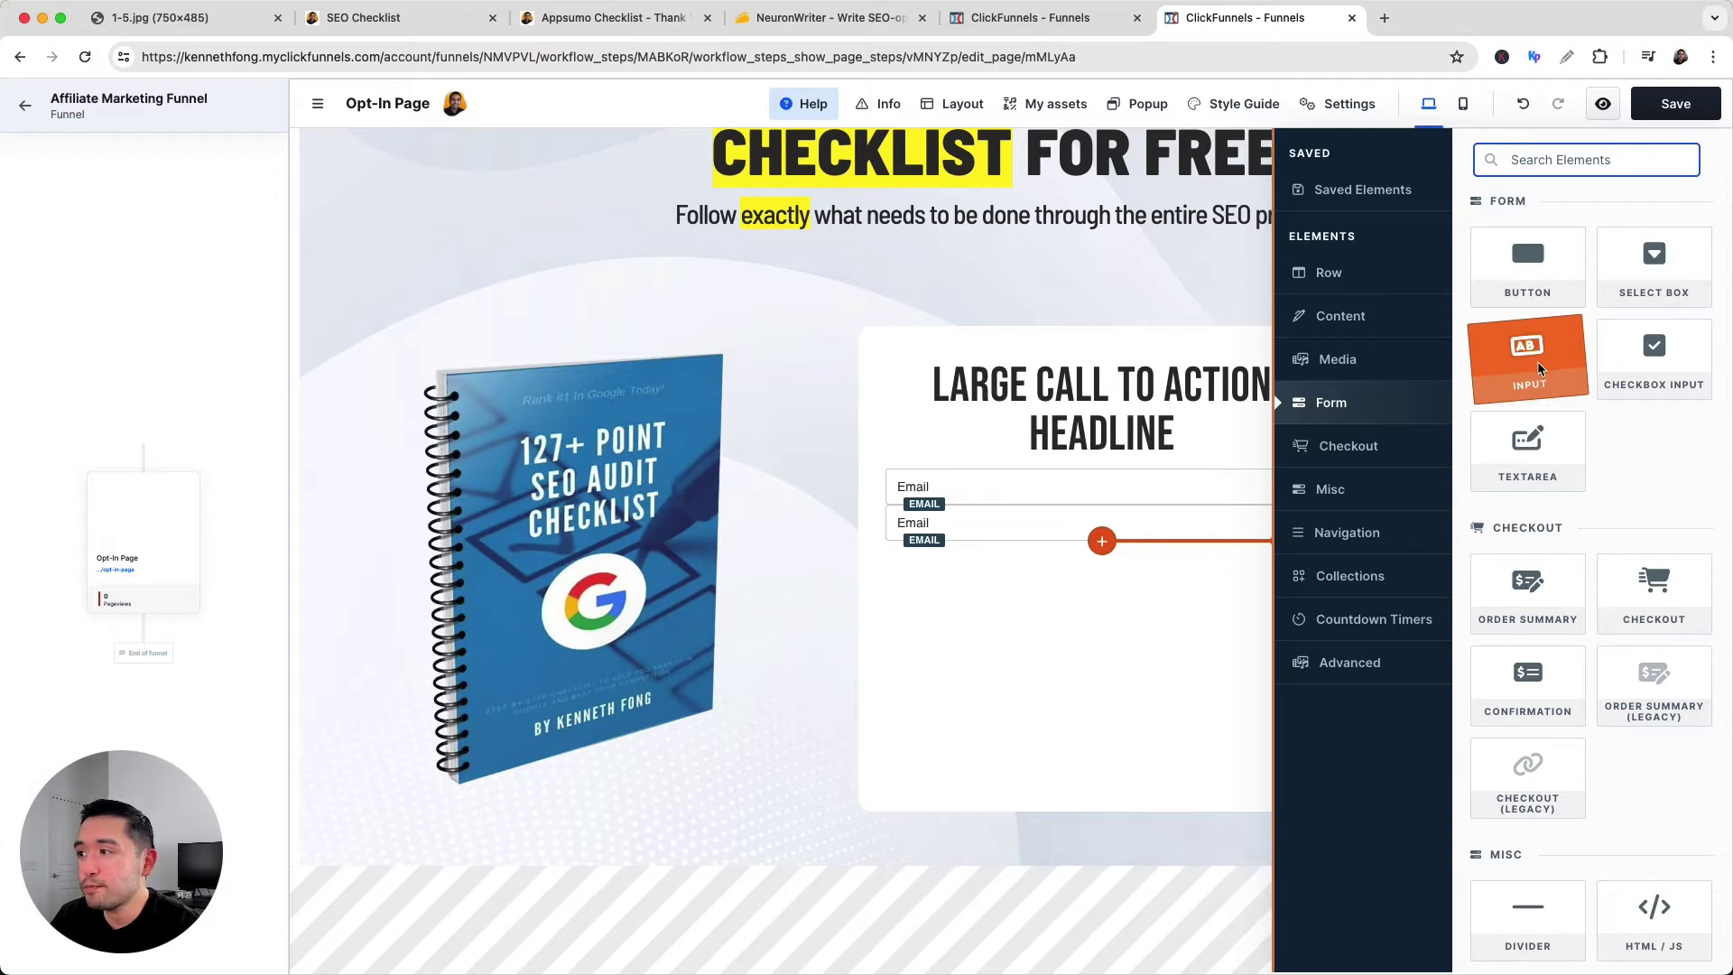
pyautogui.click(1541, 273)
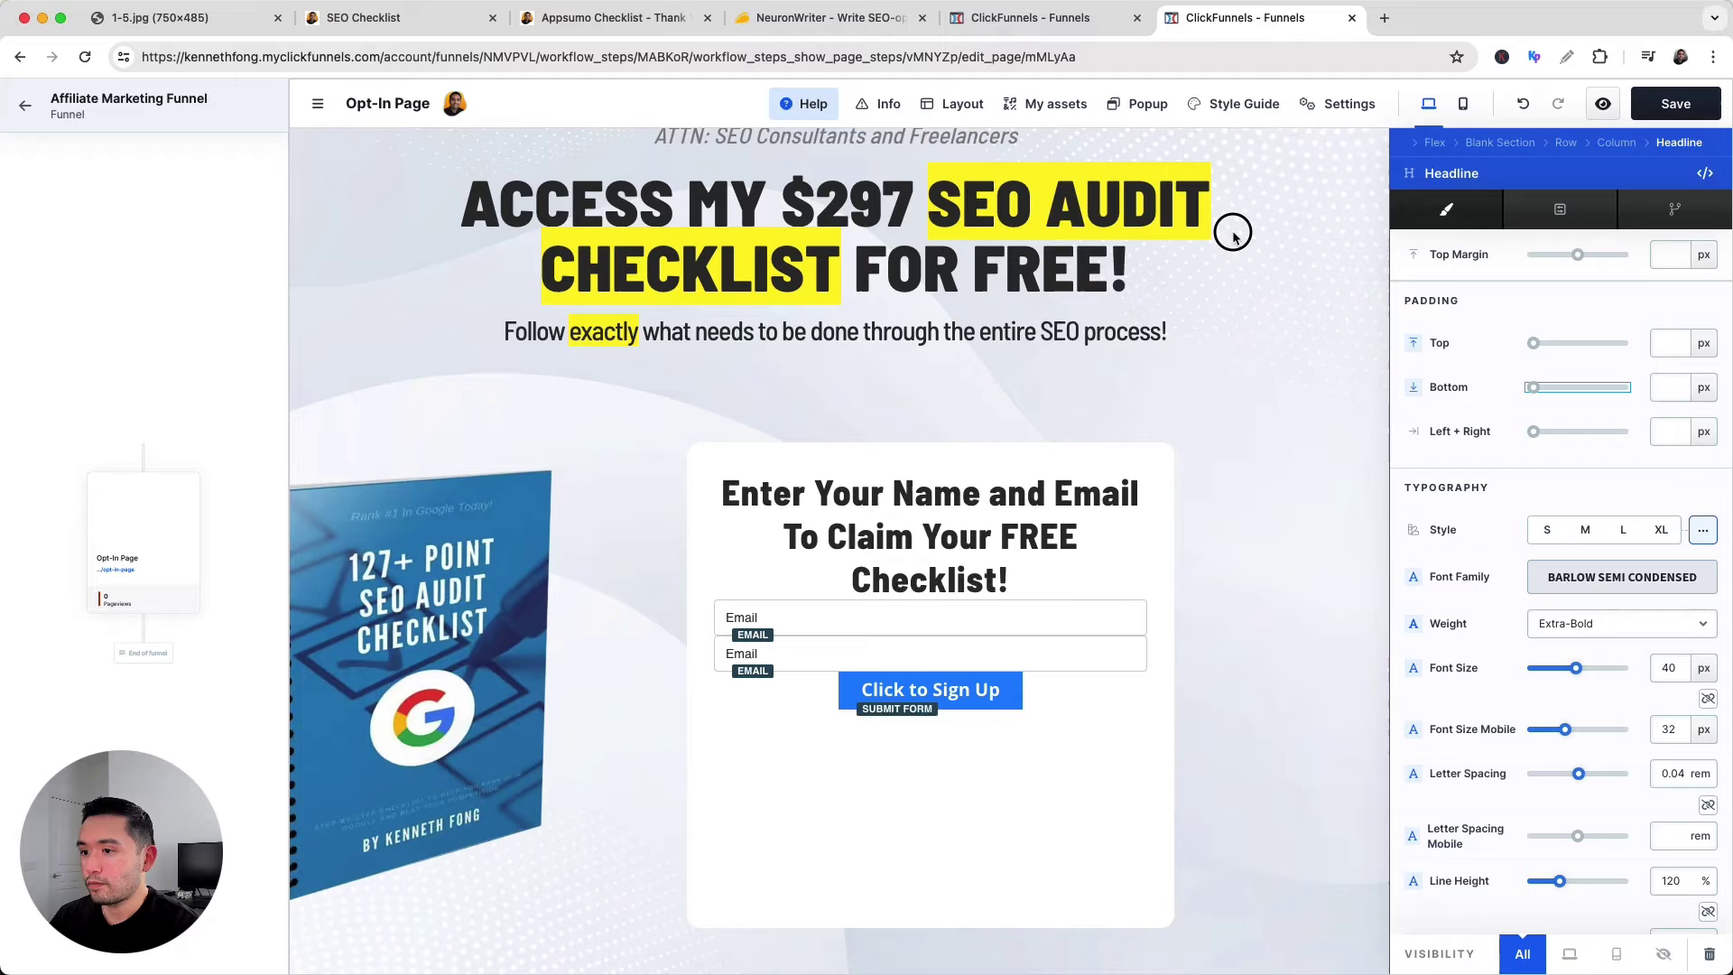
pyautogui.click(1233, 233)
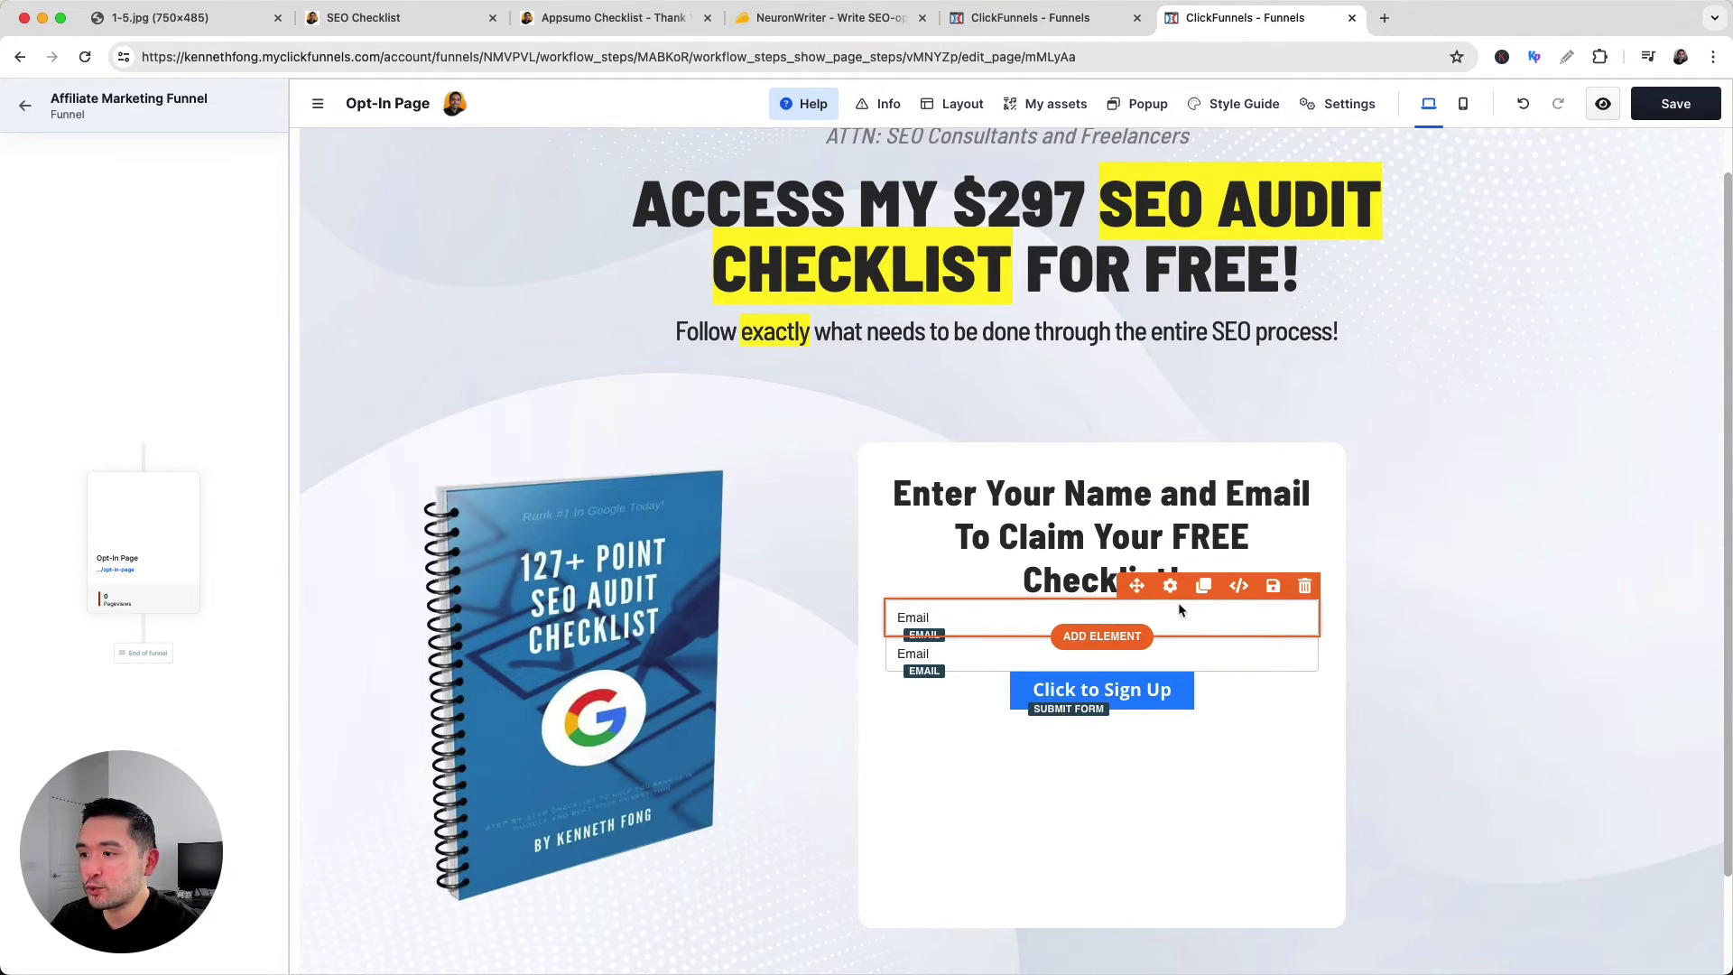
pyautogui.click(1171, 587)
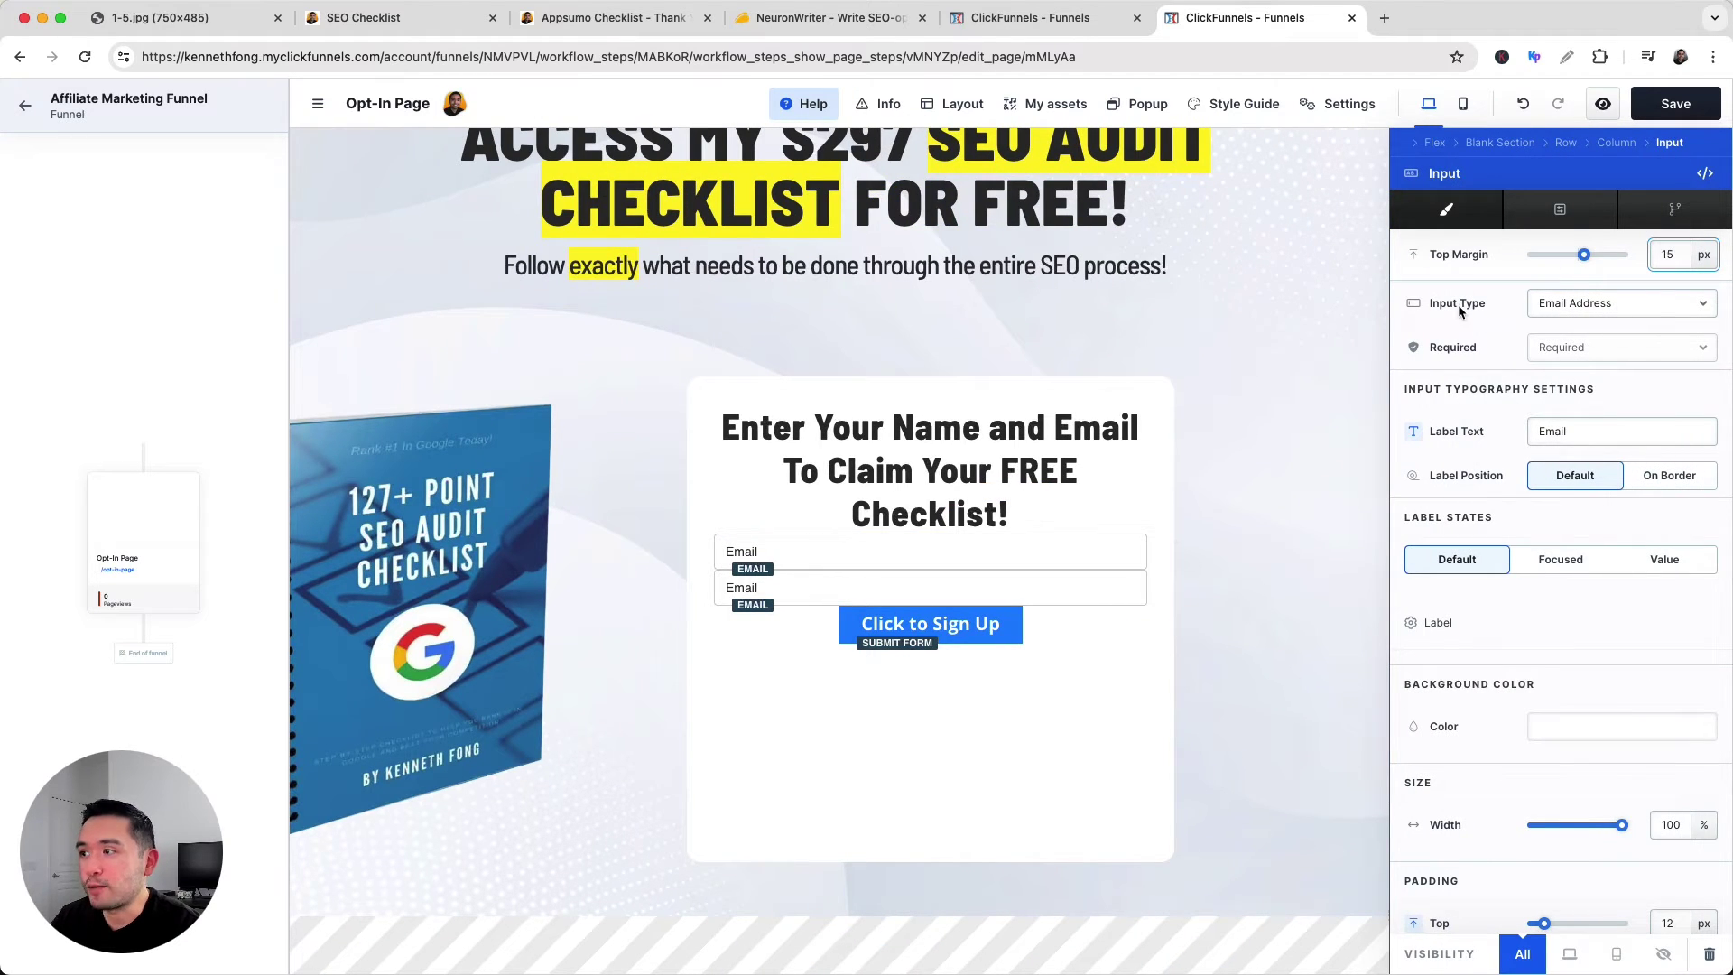
# Make the first field a required First Name input and adjust its top margin.
pyautogui.click(1560, 308)
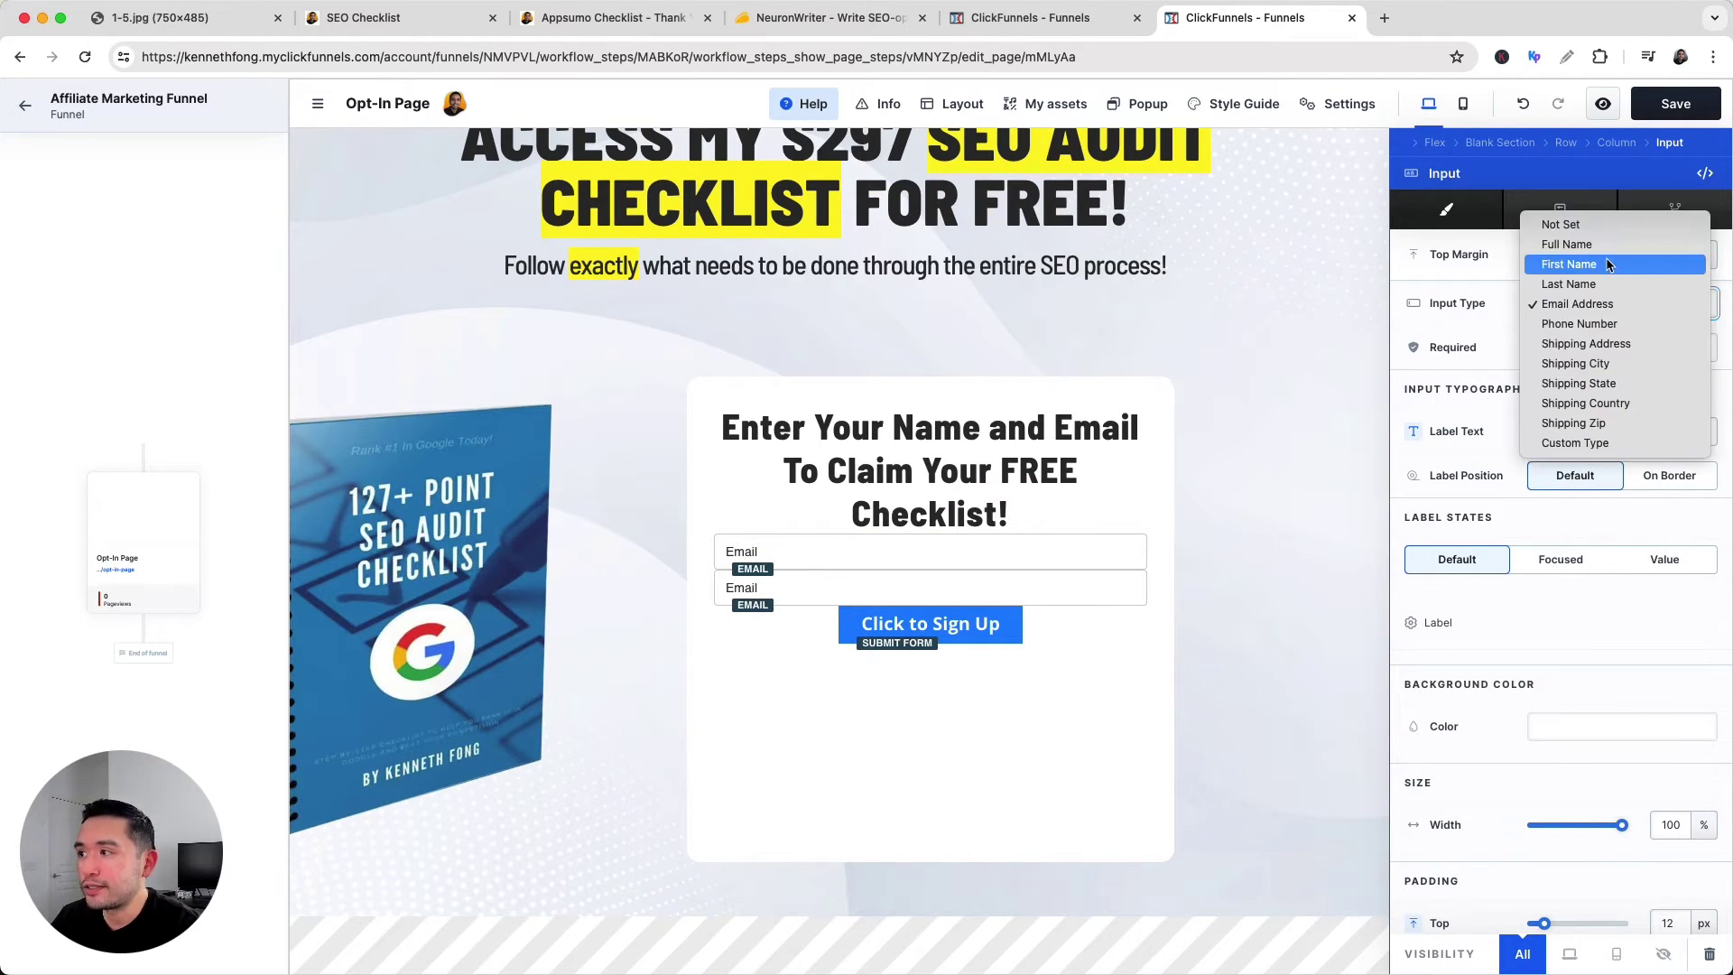
pyautogui.click(1607, 264)
pyautogui.click(1588, 347)
pyautogui.click(1495, 360)
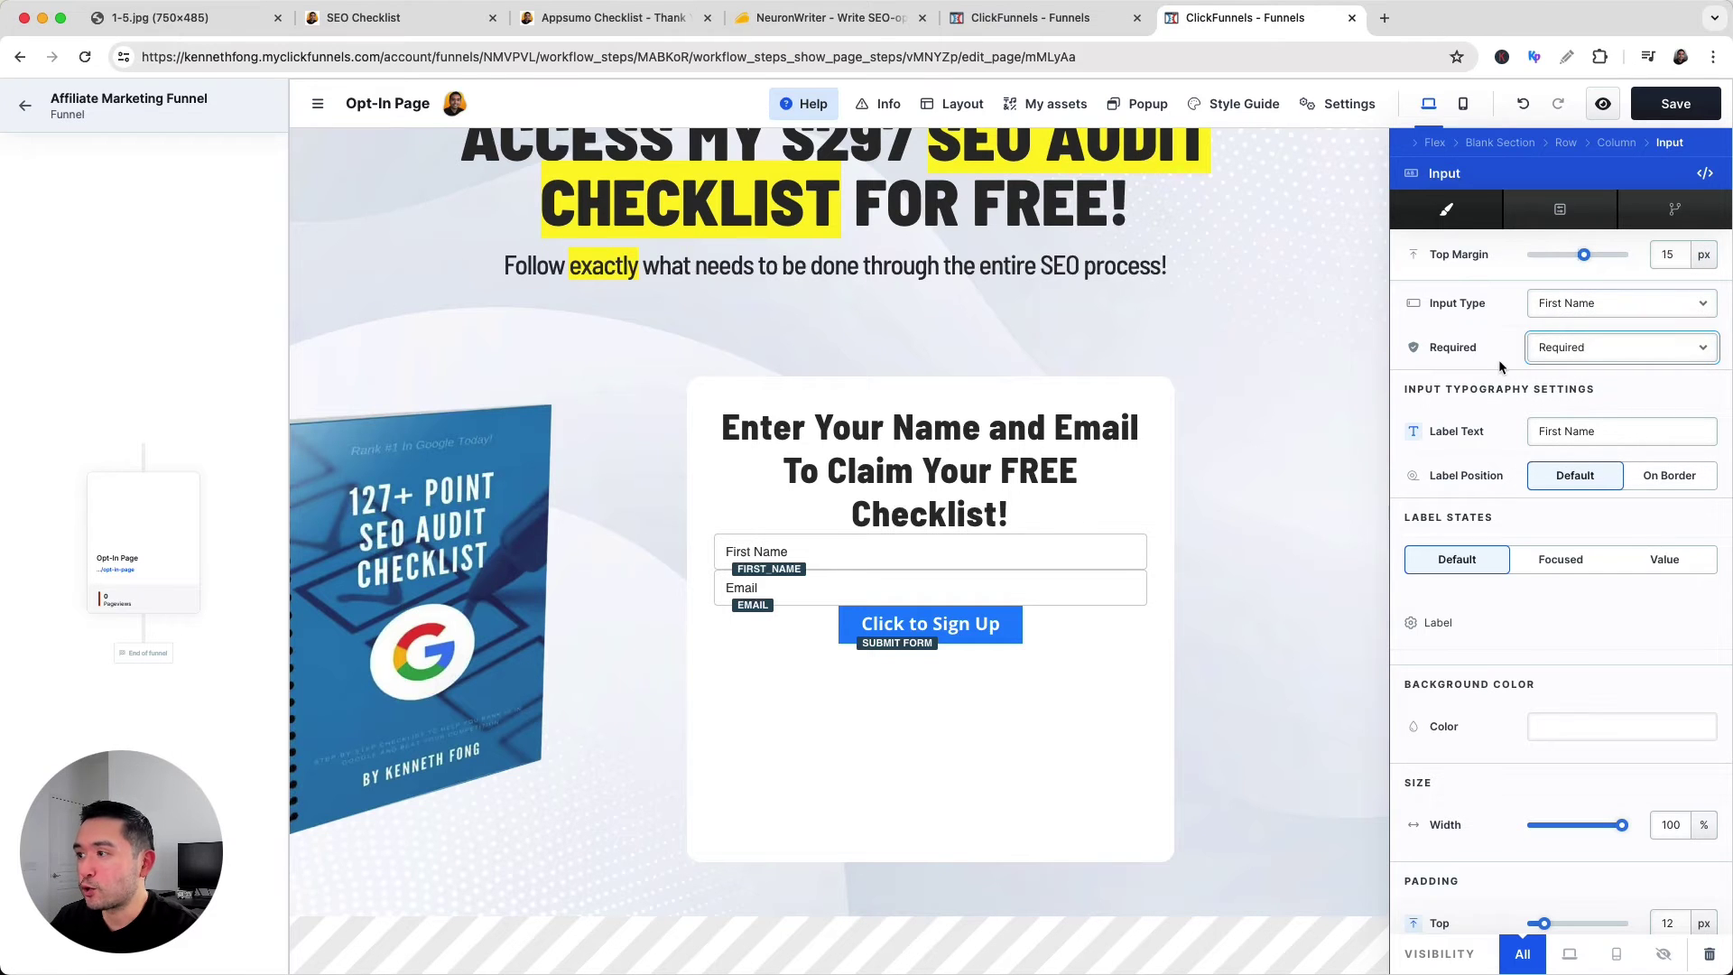
pyautogui.click(1124, 582)
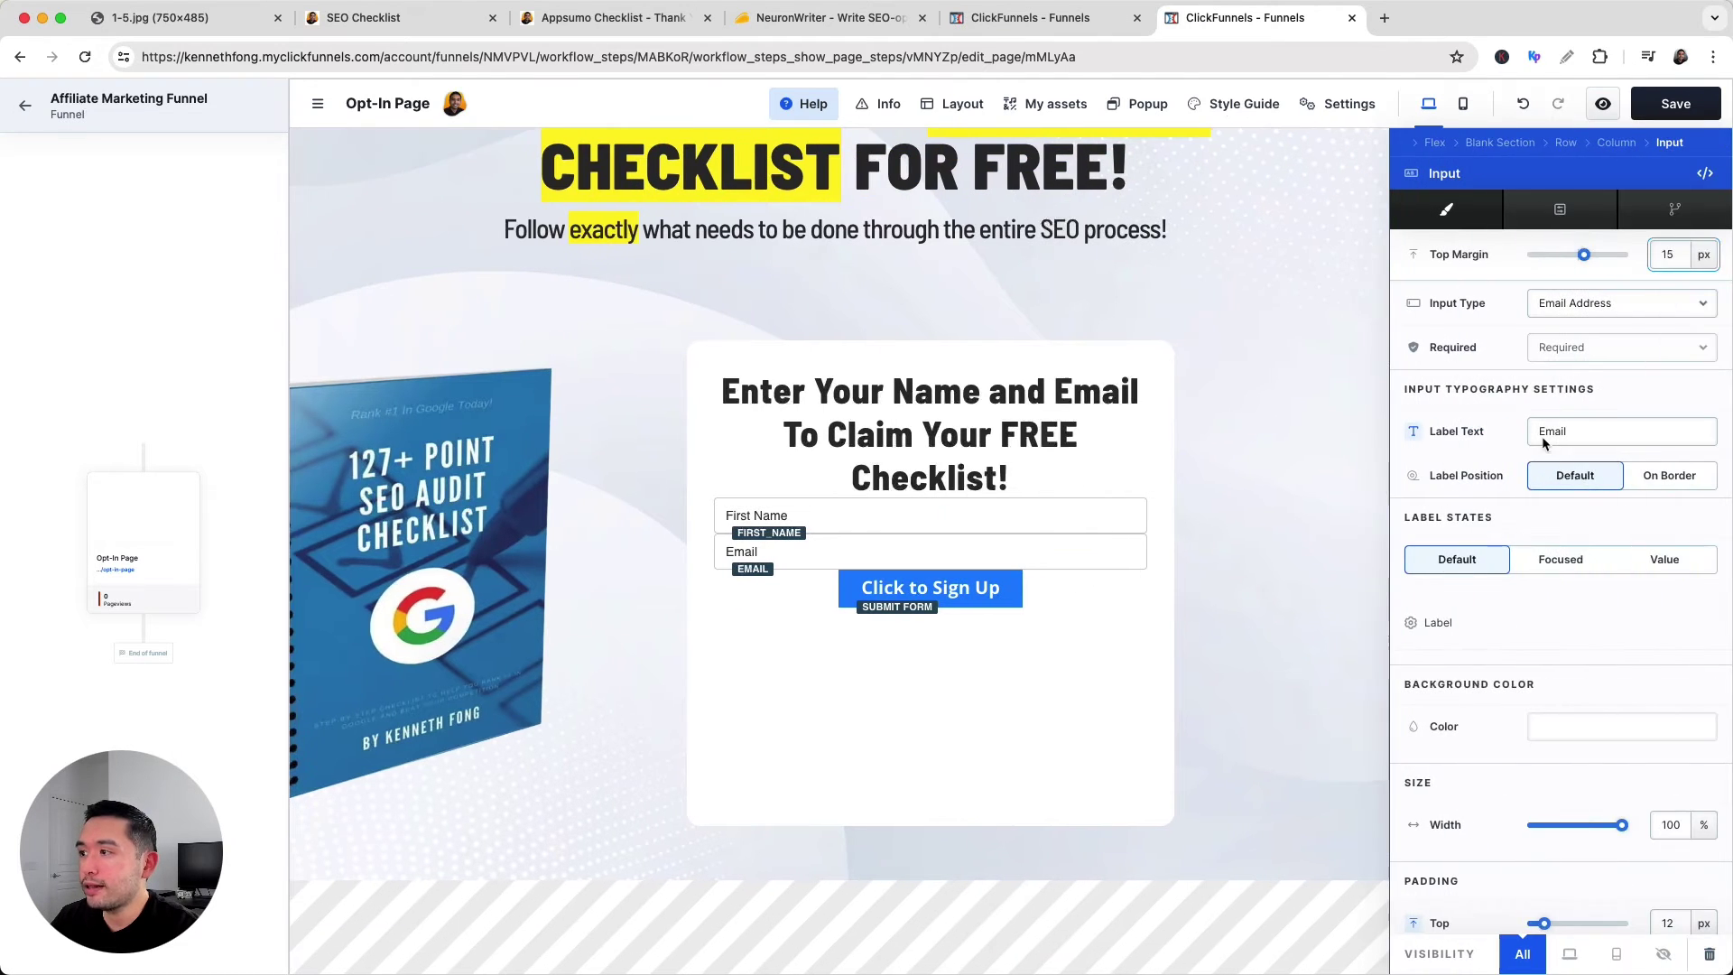
pyautogui.scroll(-2, 1557, 388)
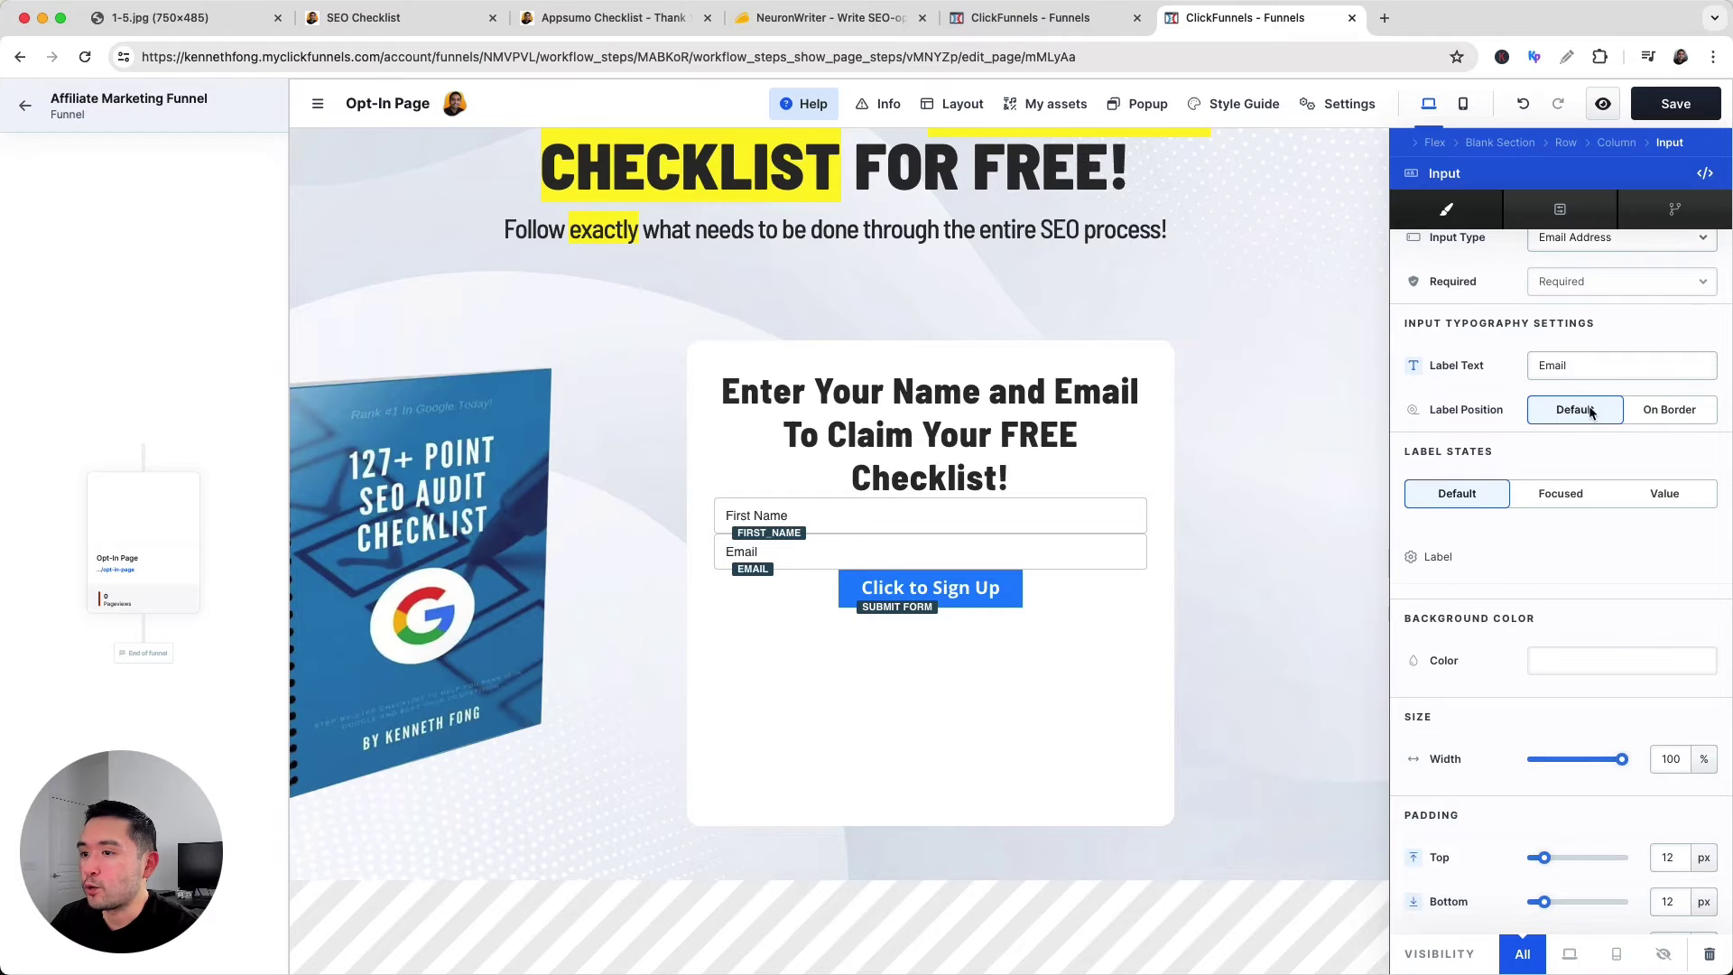
pyautogui.click(1119, 516)
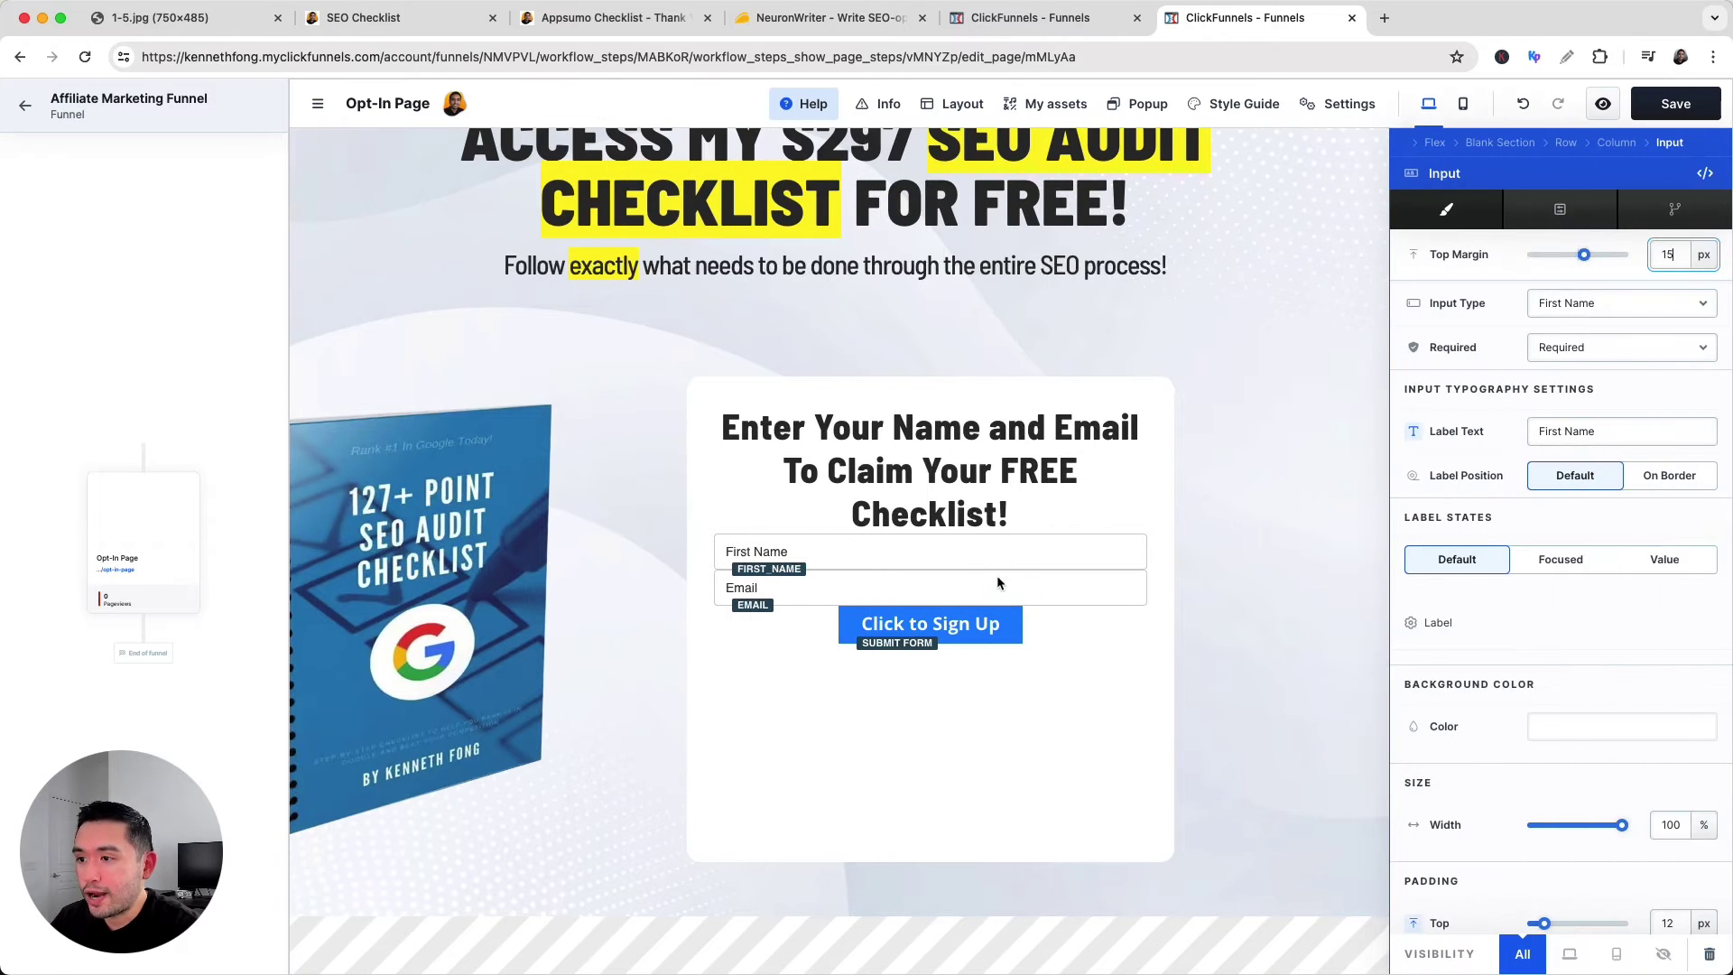
pyautogui.moveTo(1582, 262); pyautogui.dragTo(1584, 259)
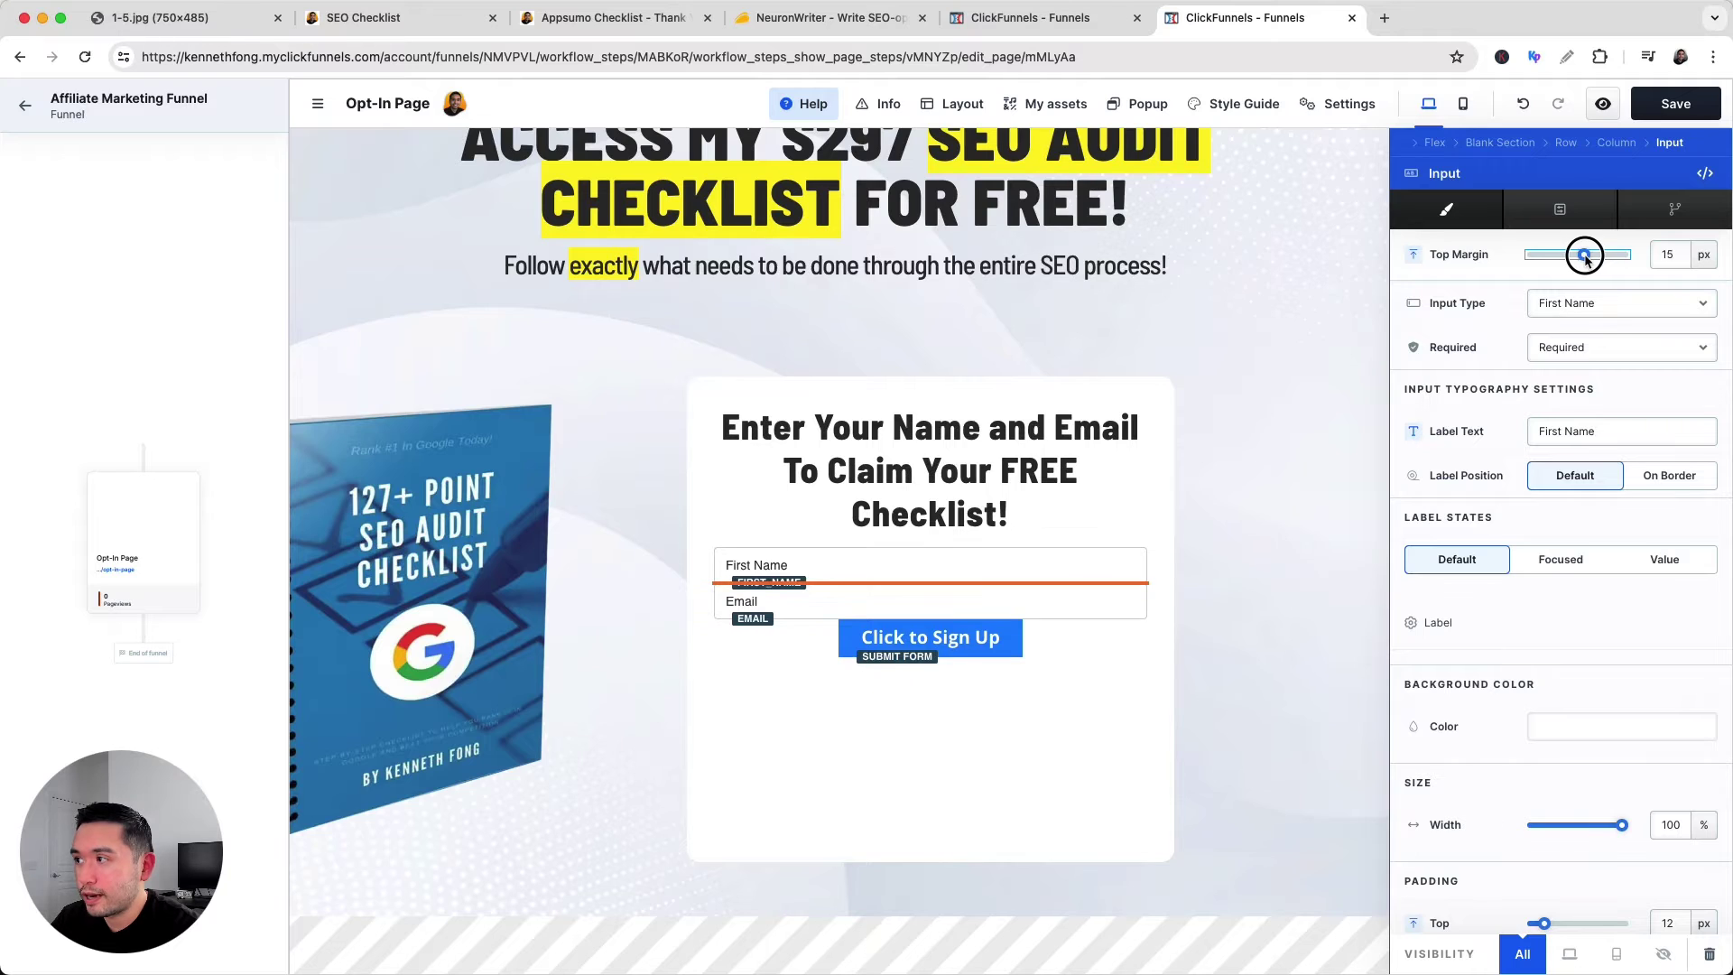
pyautogui.click(1379, 594)
pyautogui.click(1170, 570)
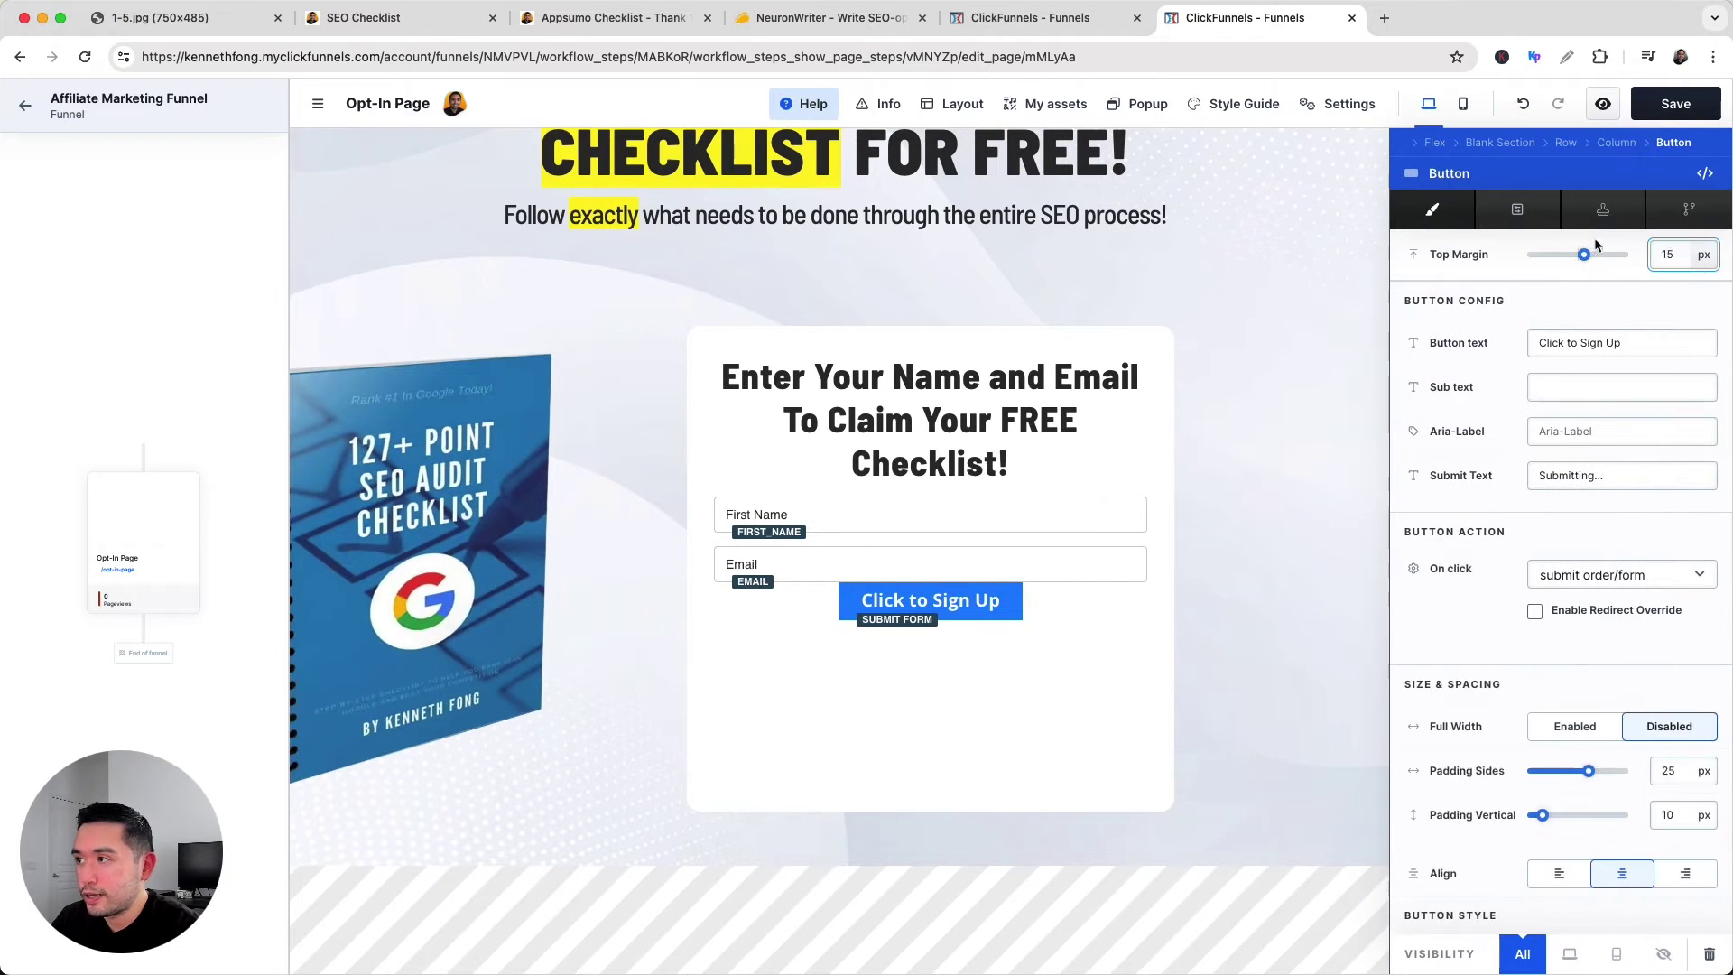
# Give the button 20 px top spacing and the label 'GET FREE CHECKLIST!', keeping submit order/form on click.
pyautogui.moveTo(1584, 255); pyautogui.dragTo(1585, 259)
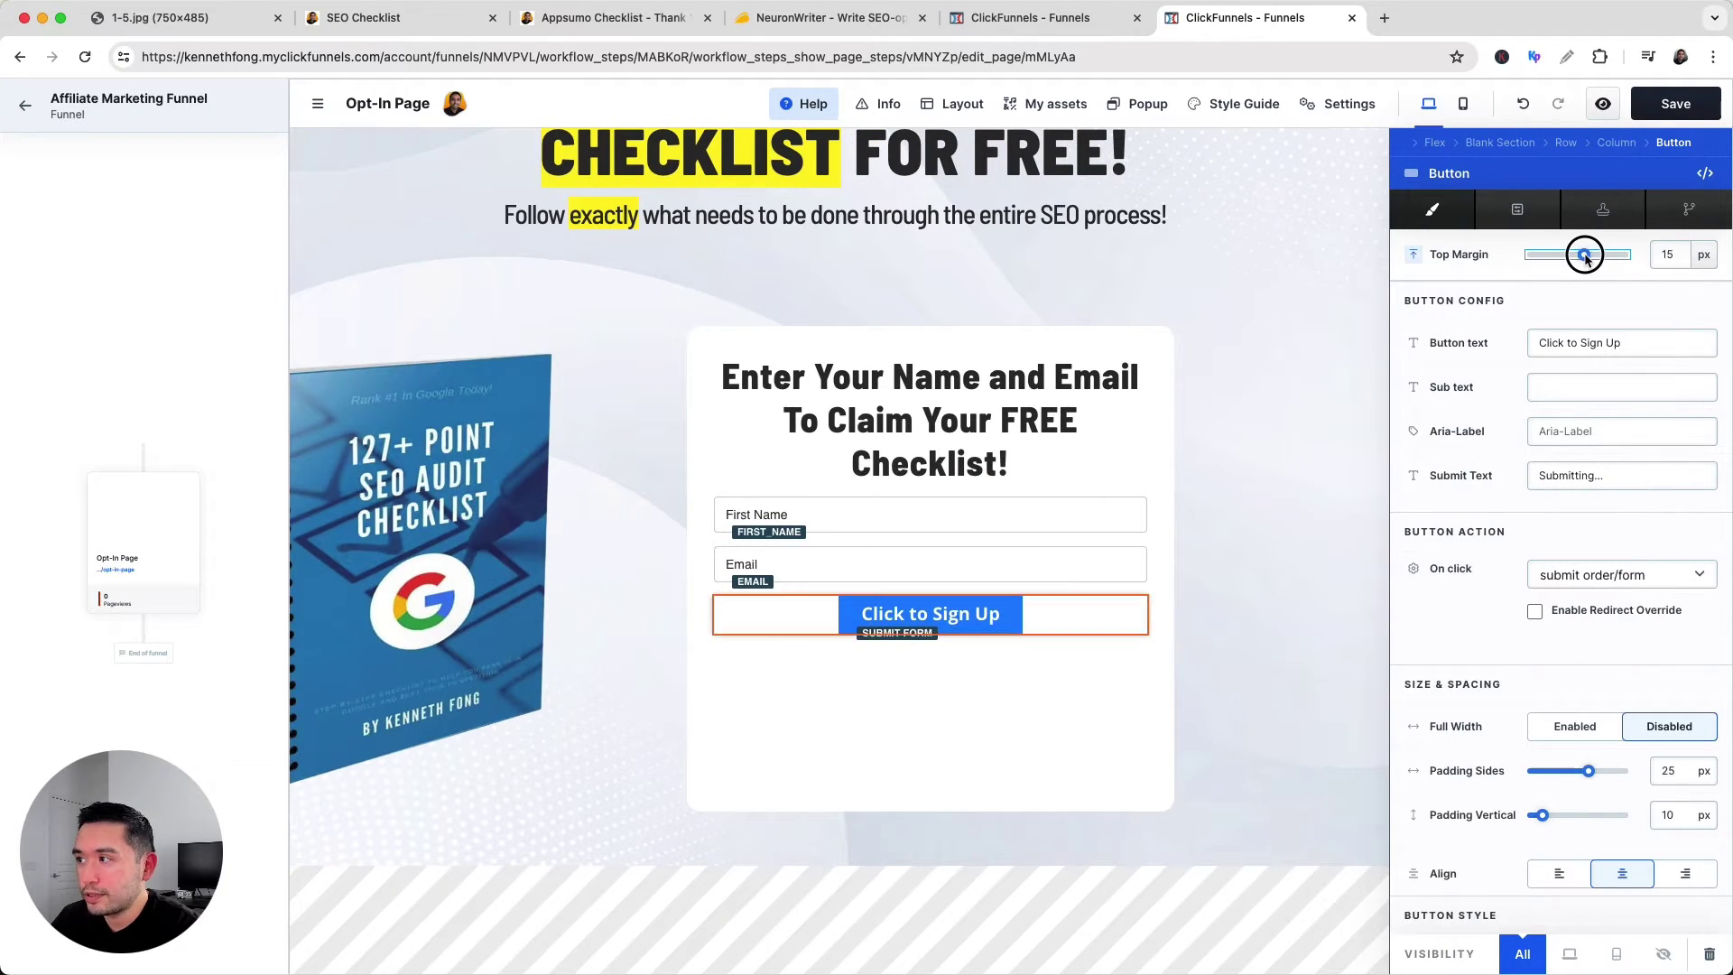
pyautogui.press('Escape')
pyautogui.click(1144, 604)
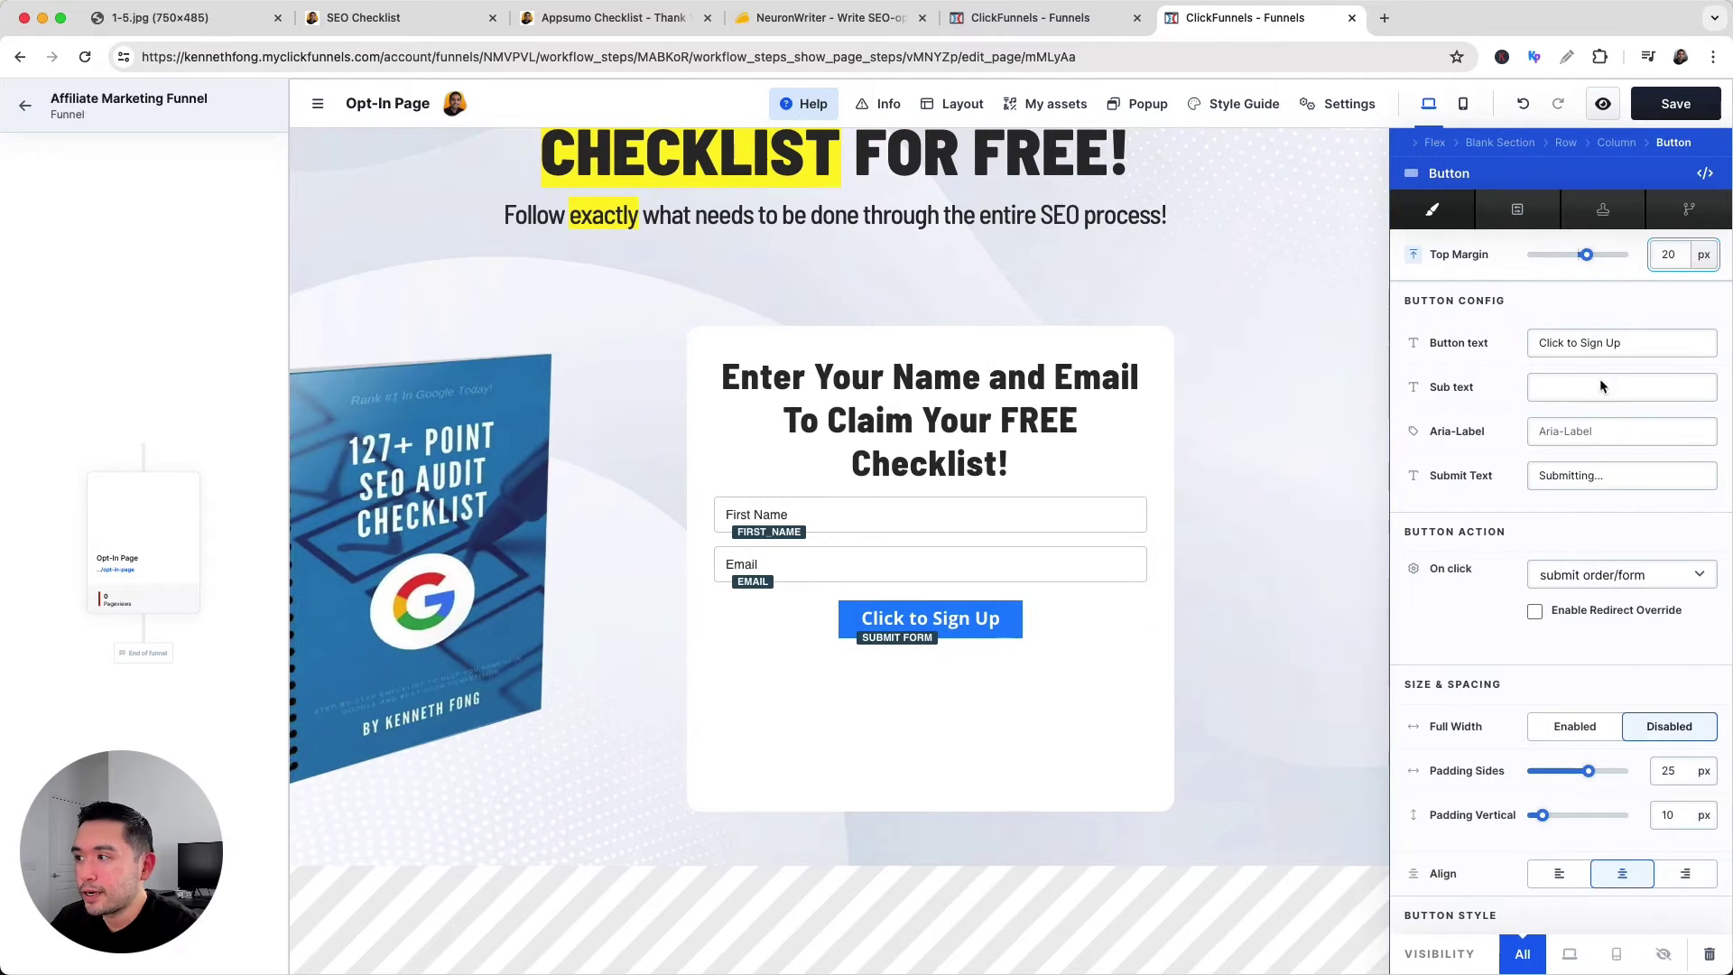
pyautogui.click(1602, 344)
pyautogui.press('super+a')
pyautogui.write('GET')
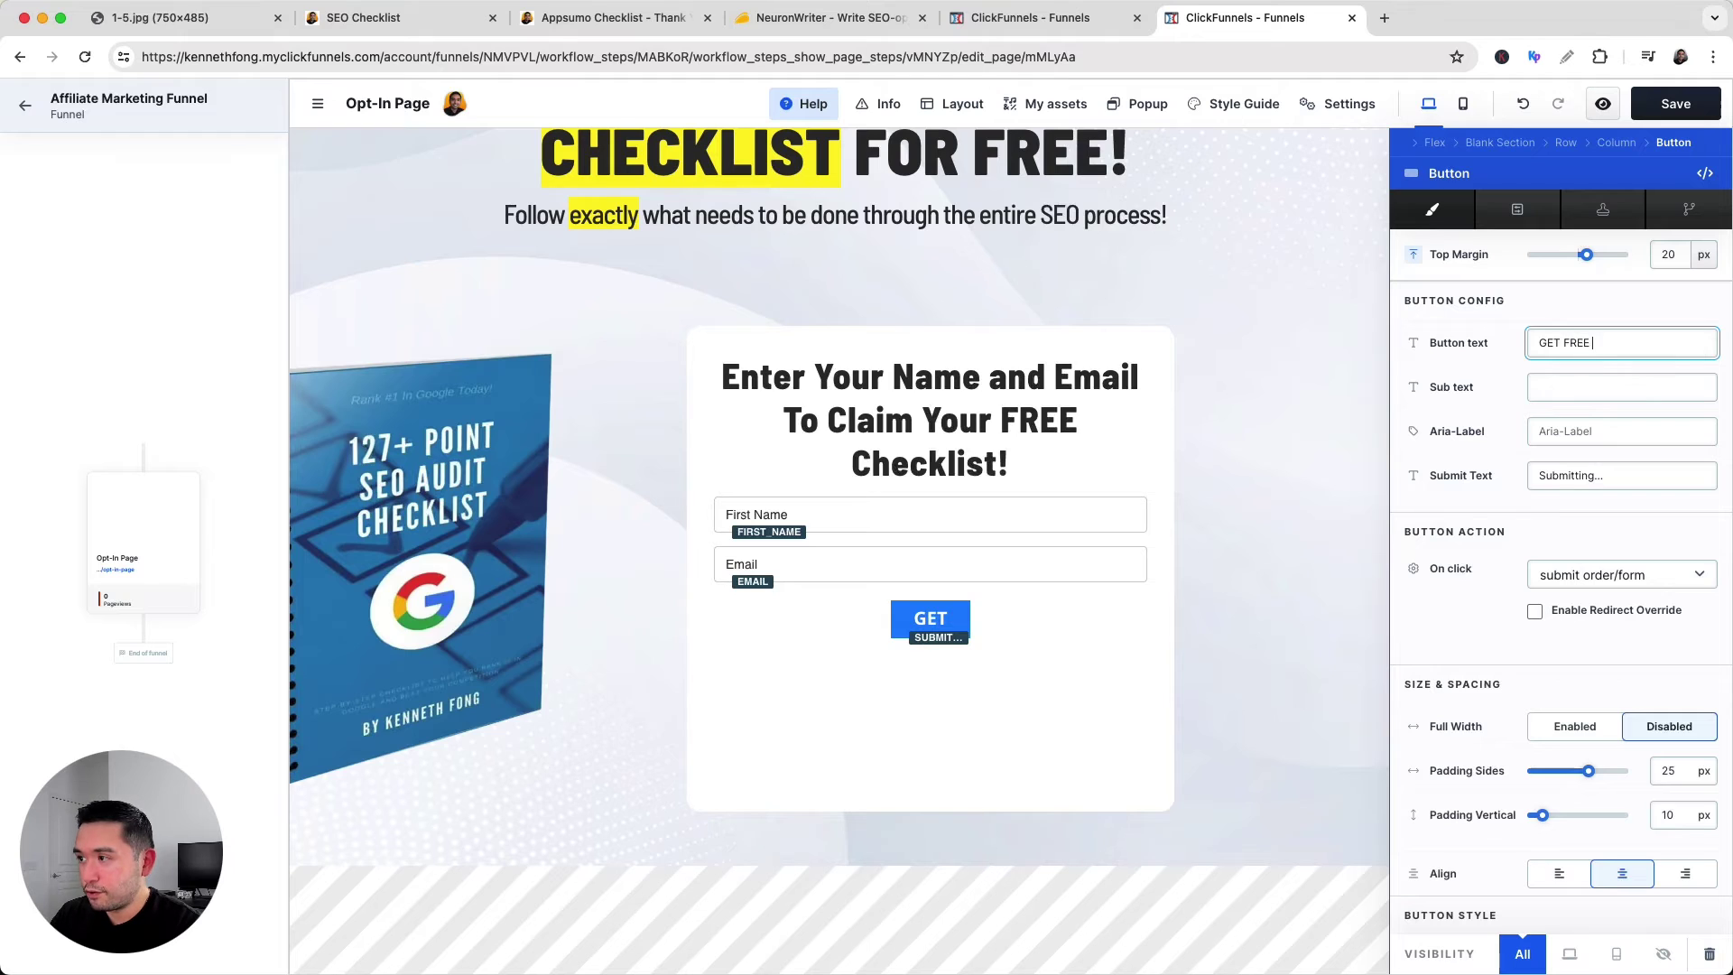
pyautogui.write(' FREE CE')
pyautogui.press('BackSpace')
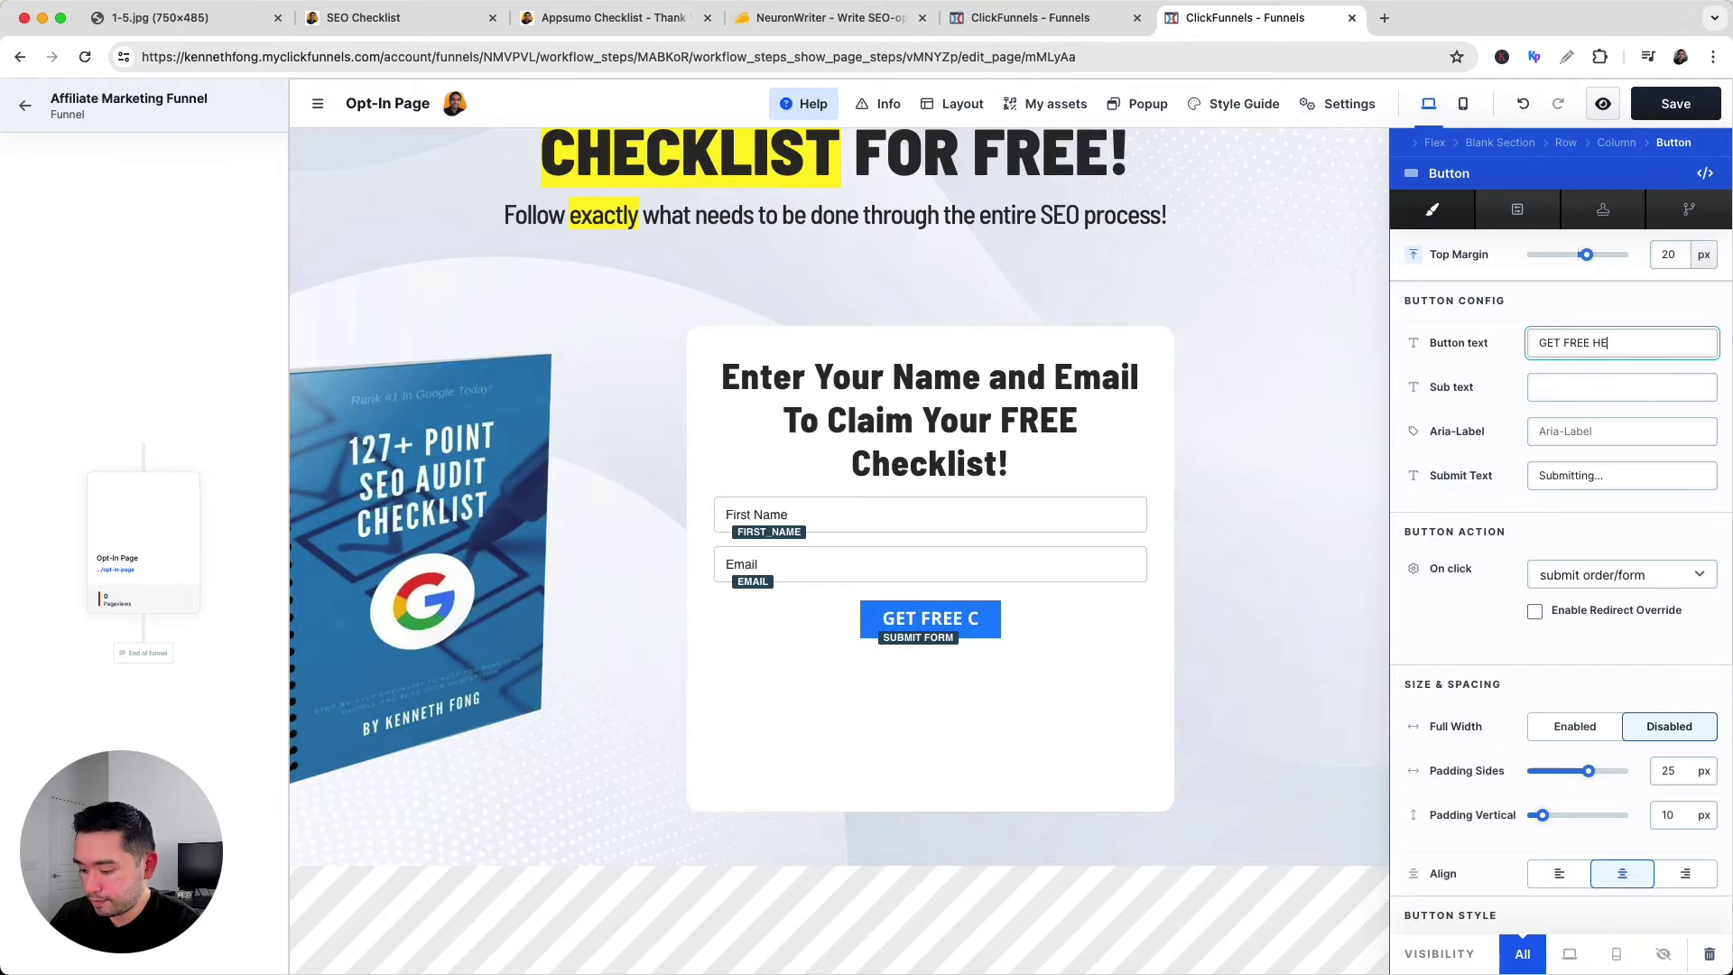
pyautogui.write('HECKLIST!')
pyautogui.click(1587, 464)
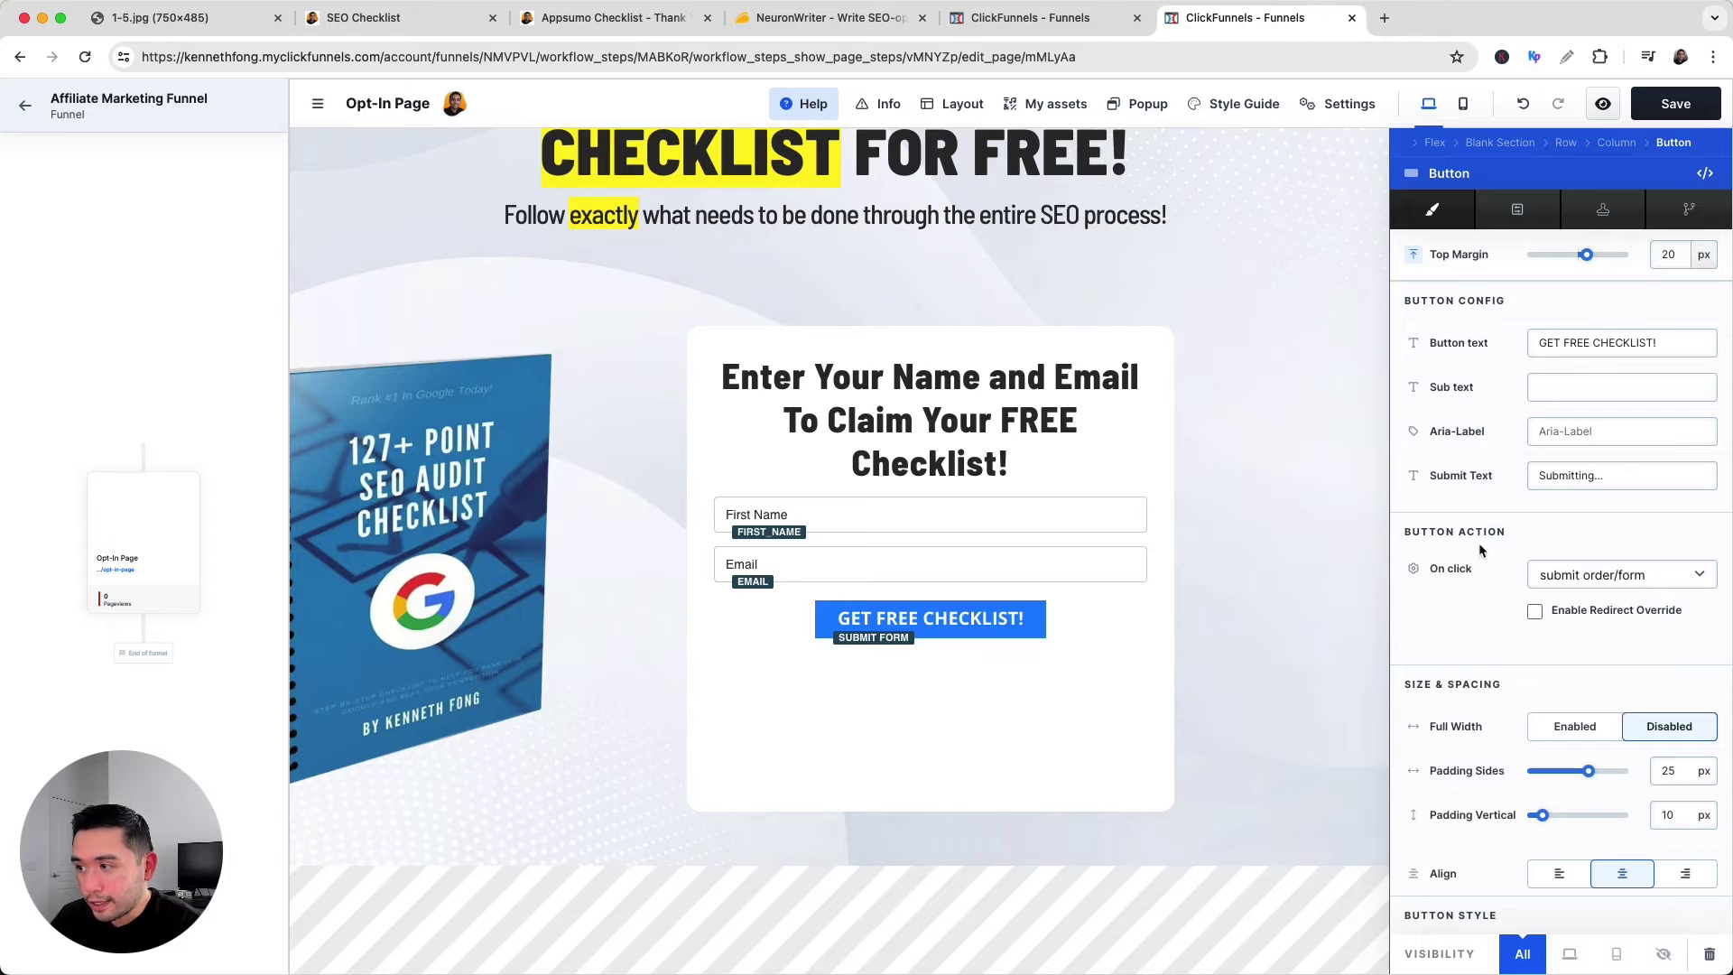
pyautogui.click(1653, 570)
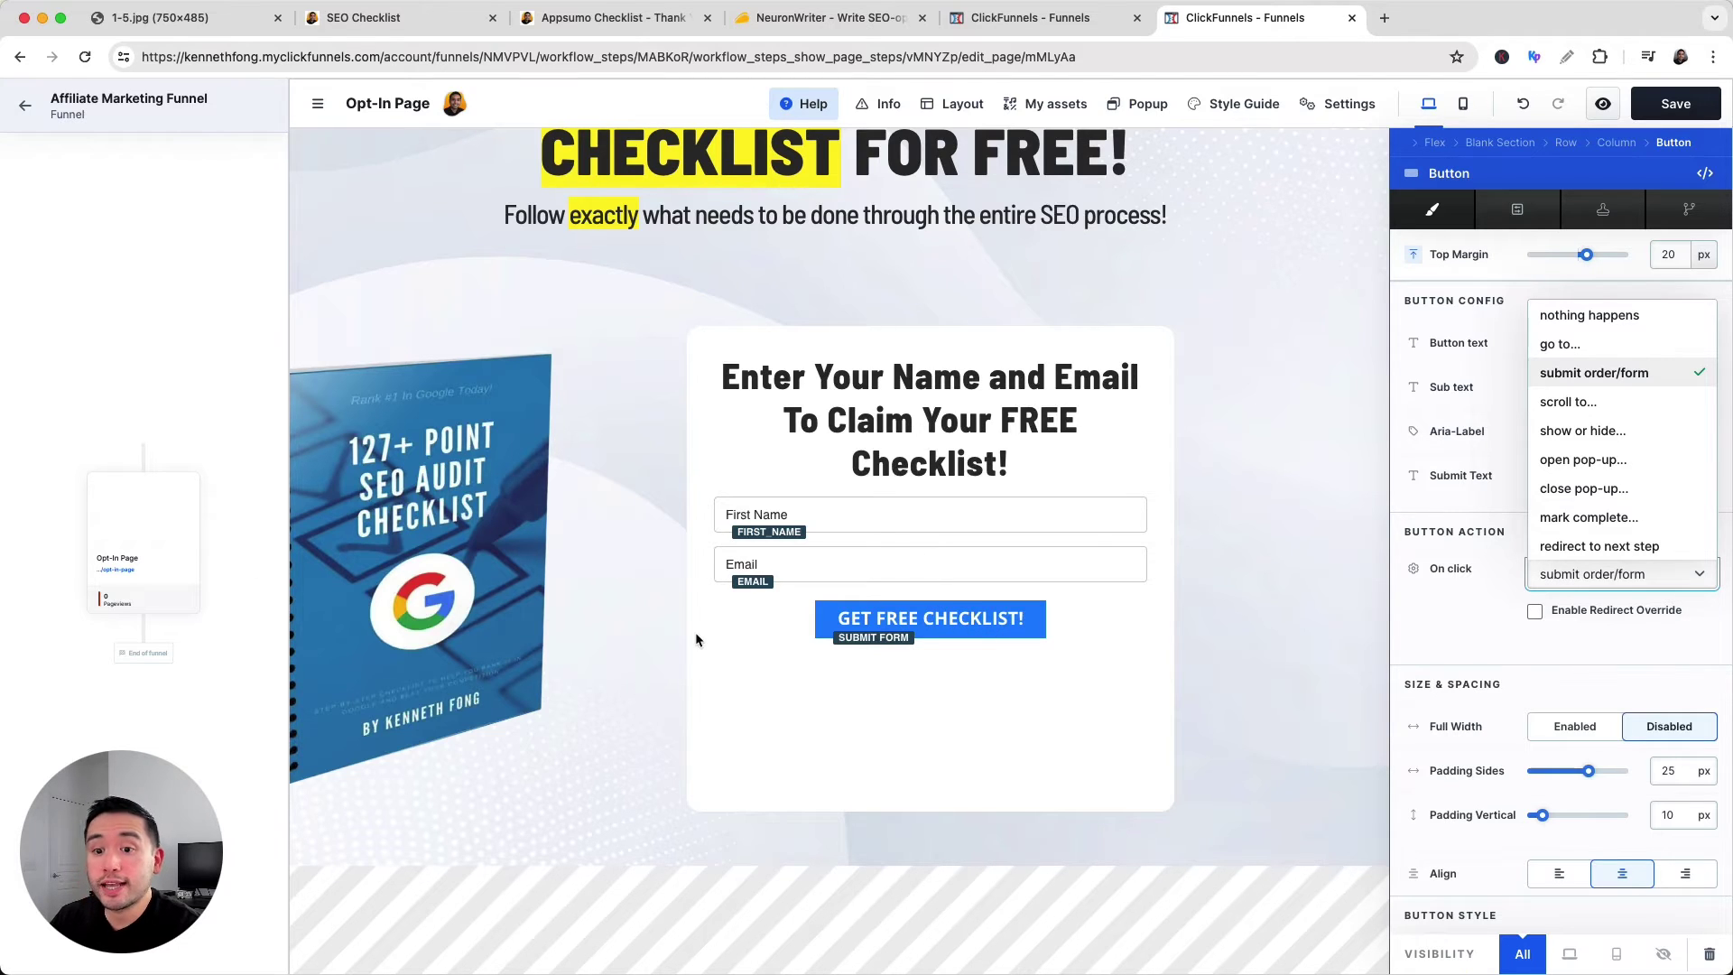
# Set the button background to red, keeping submit order/form as its action.
pyautogui.click(1583, 376)
pyautogui.scroll(-6, 1523, 704)
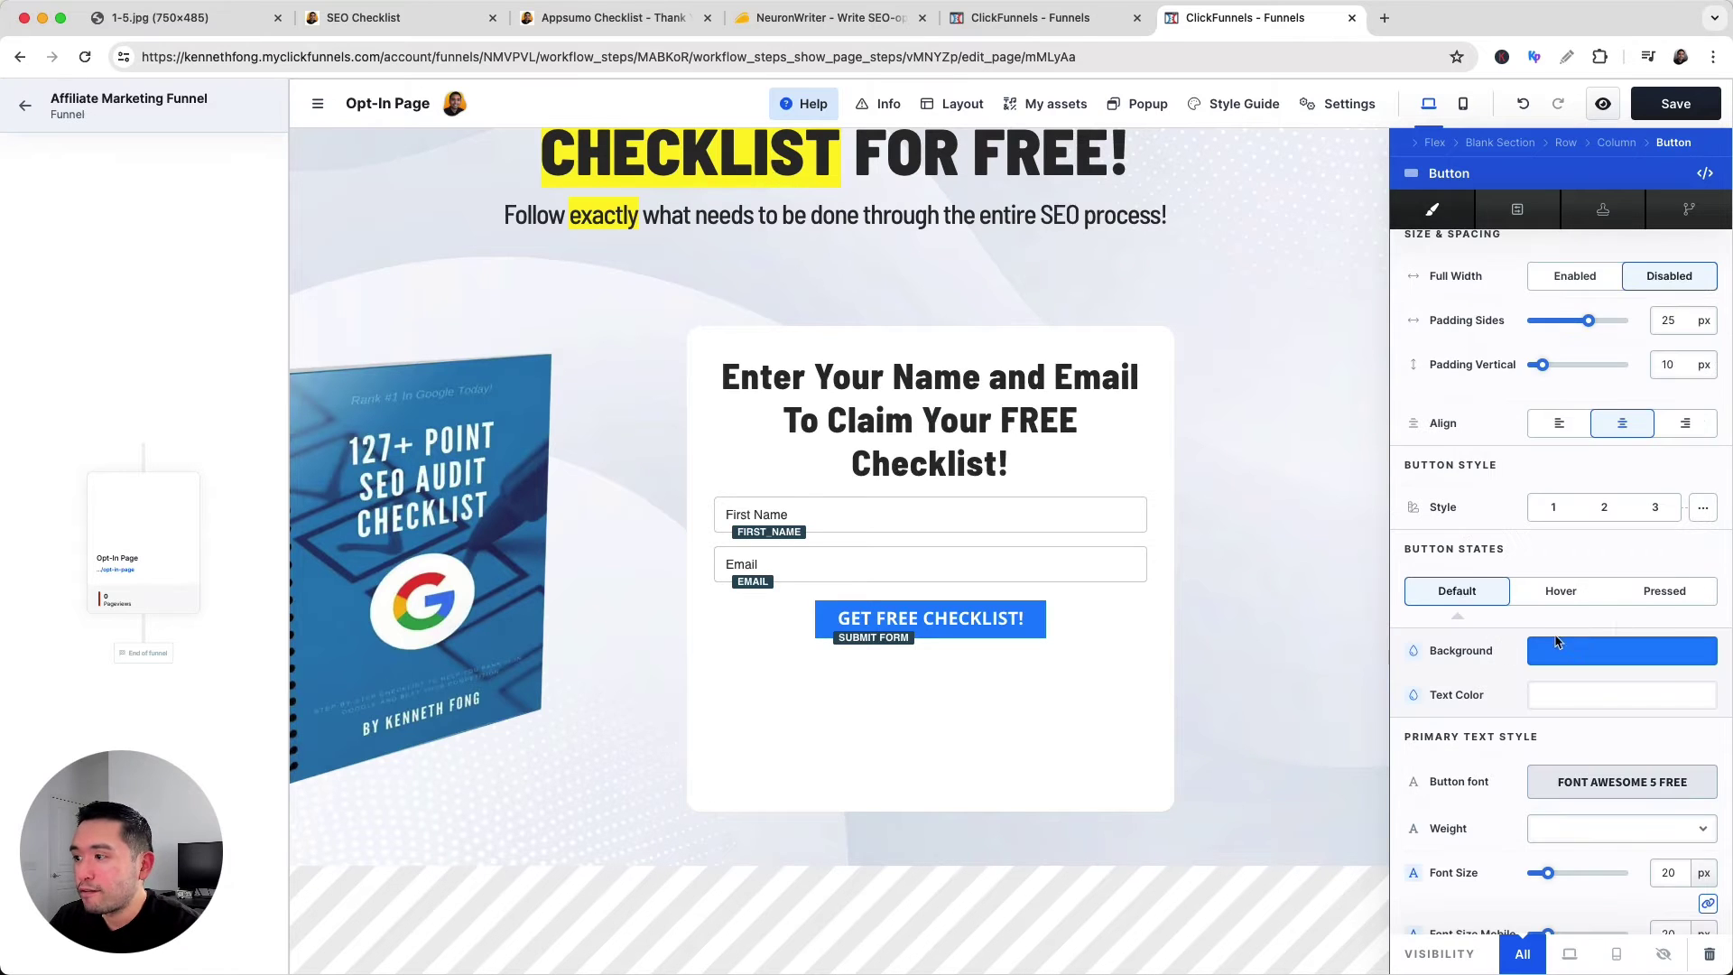
pyautogui.scroll(-3, 1485, 552)
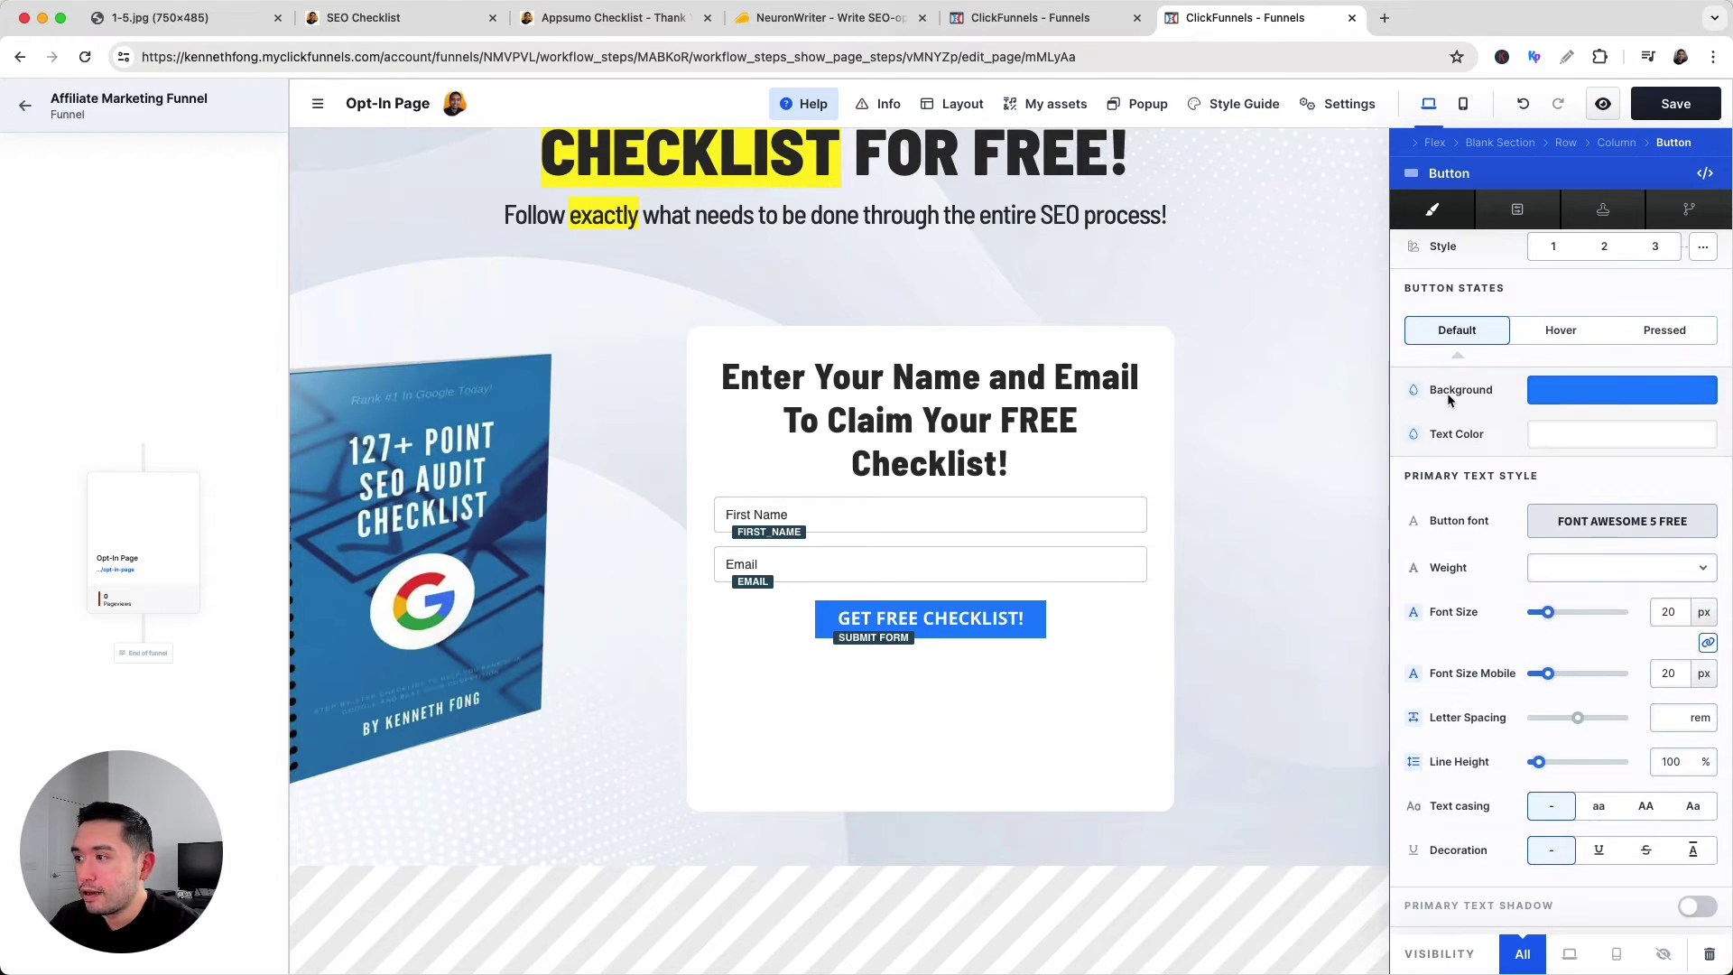
pyautogui.click(1599, 397)
pyautogui.click(1463, 580)
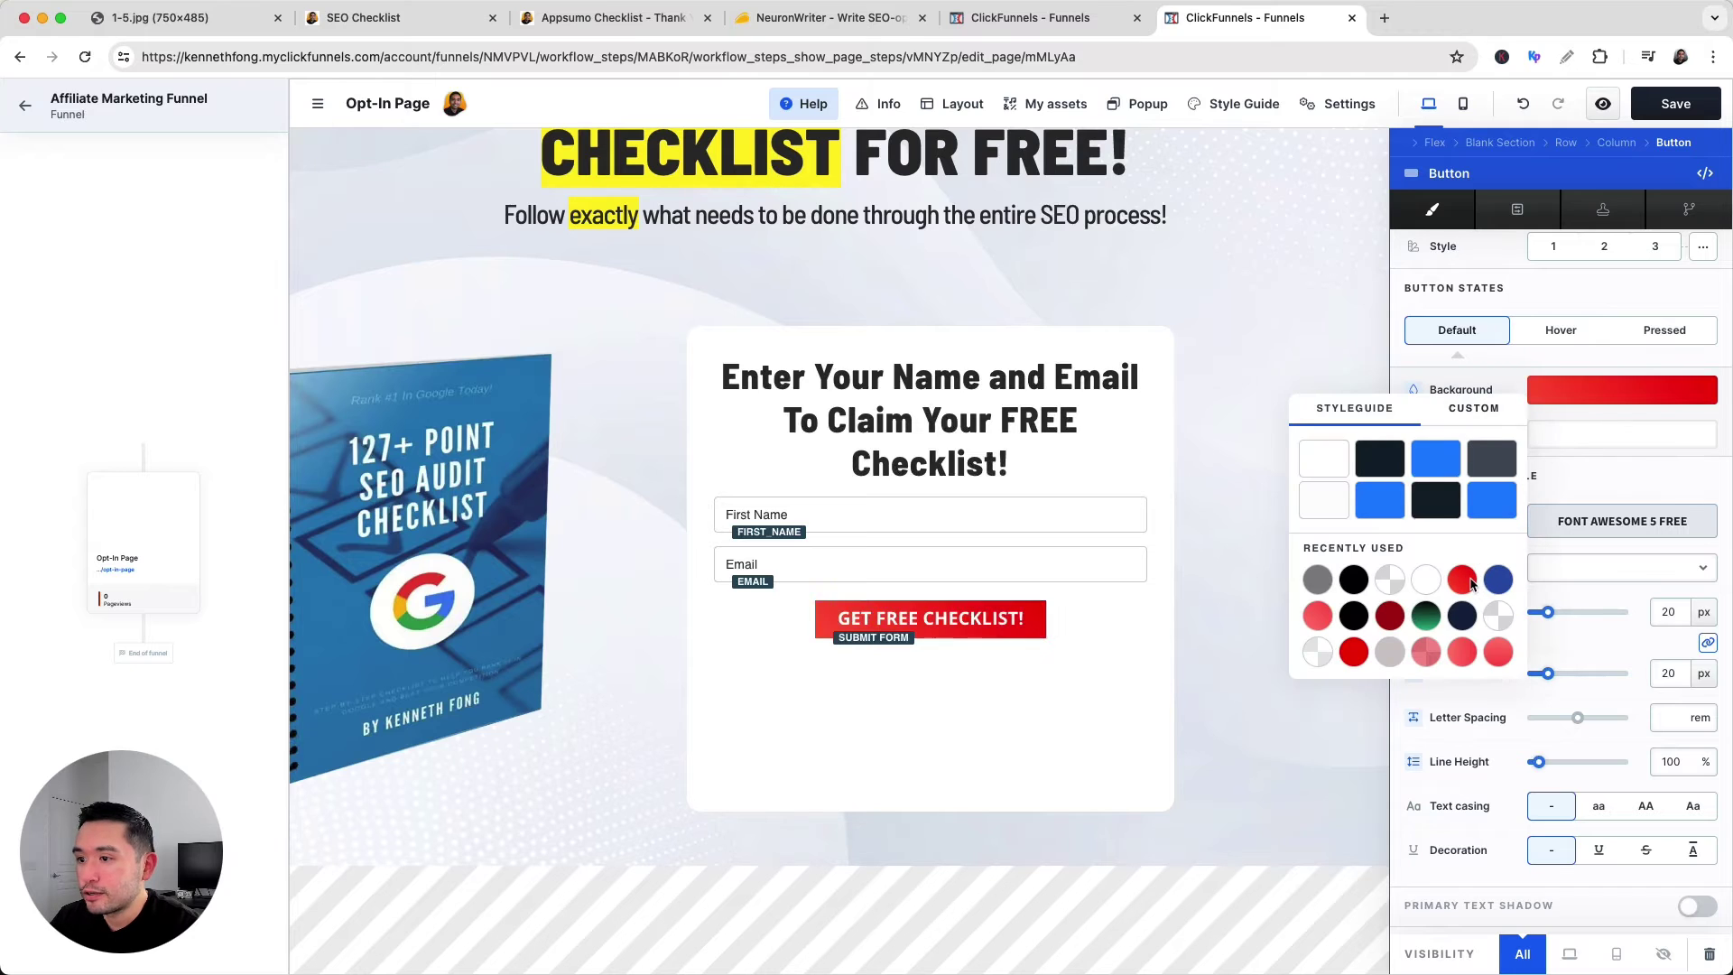
pyautogui.click(1612, 456)
# Set the button text to Barlow Semi Condensed at 38 px.
pyautogui.scroll(-1, 1609, 443)
pyautogui.click(1602, 422)
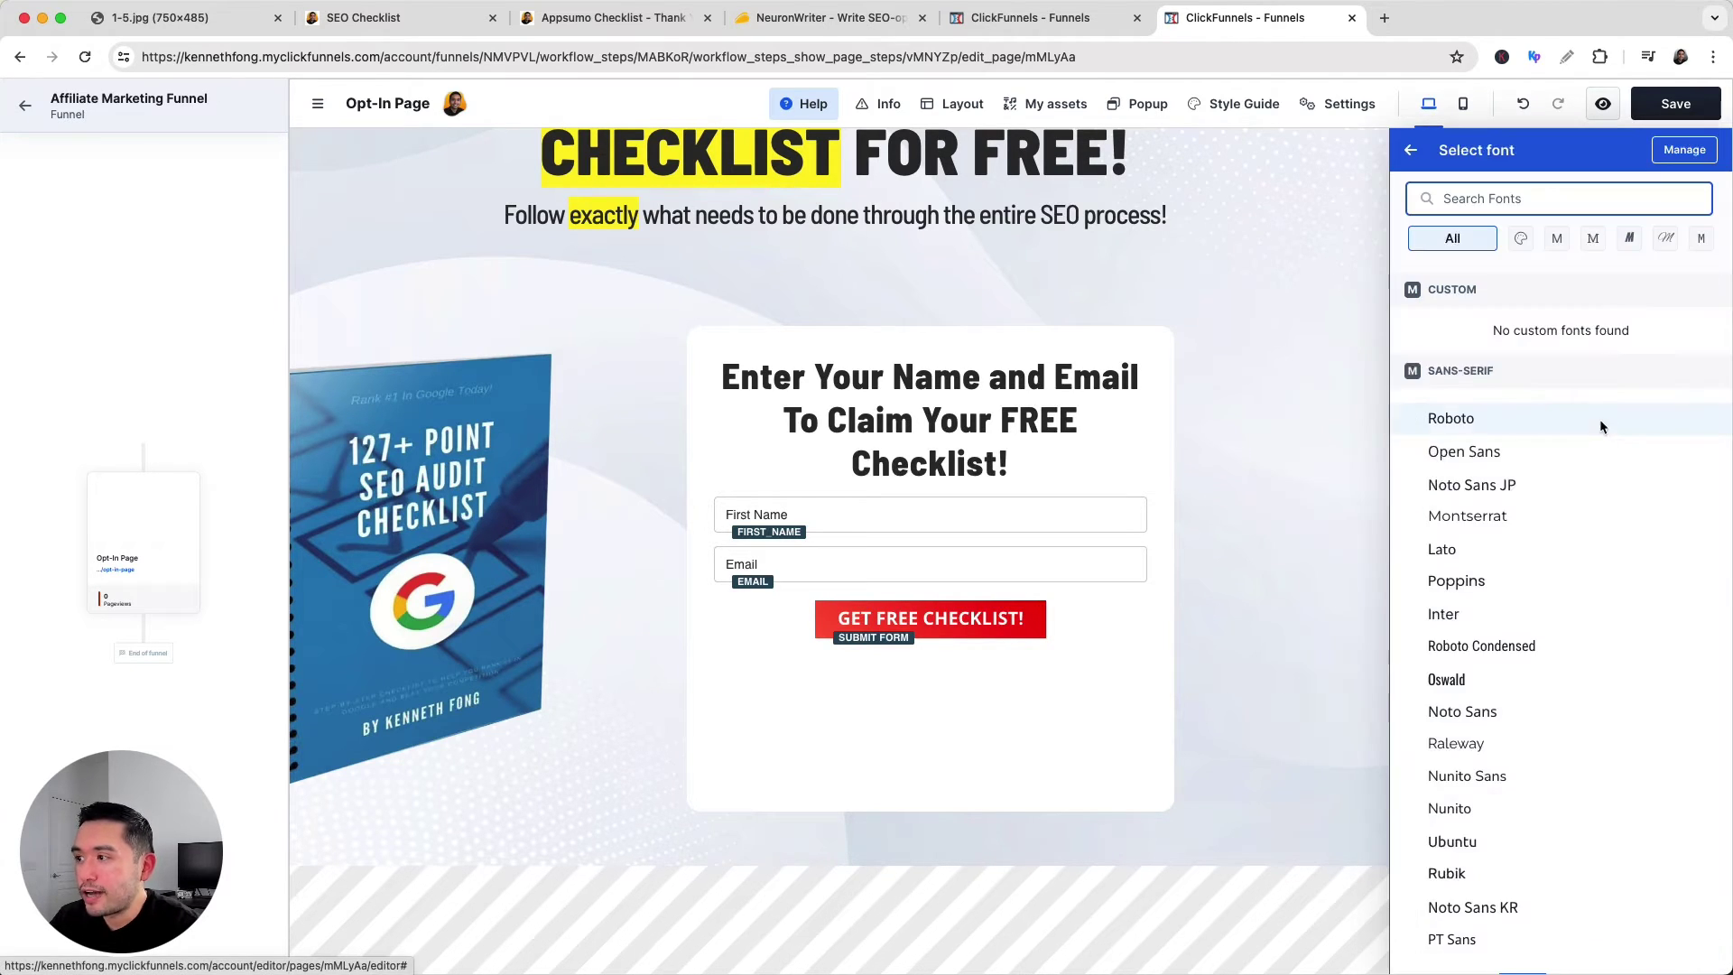
pyautogui.write('barlow')
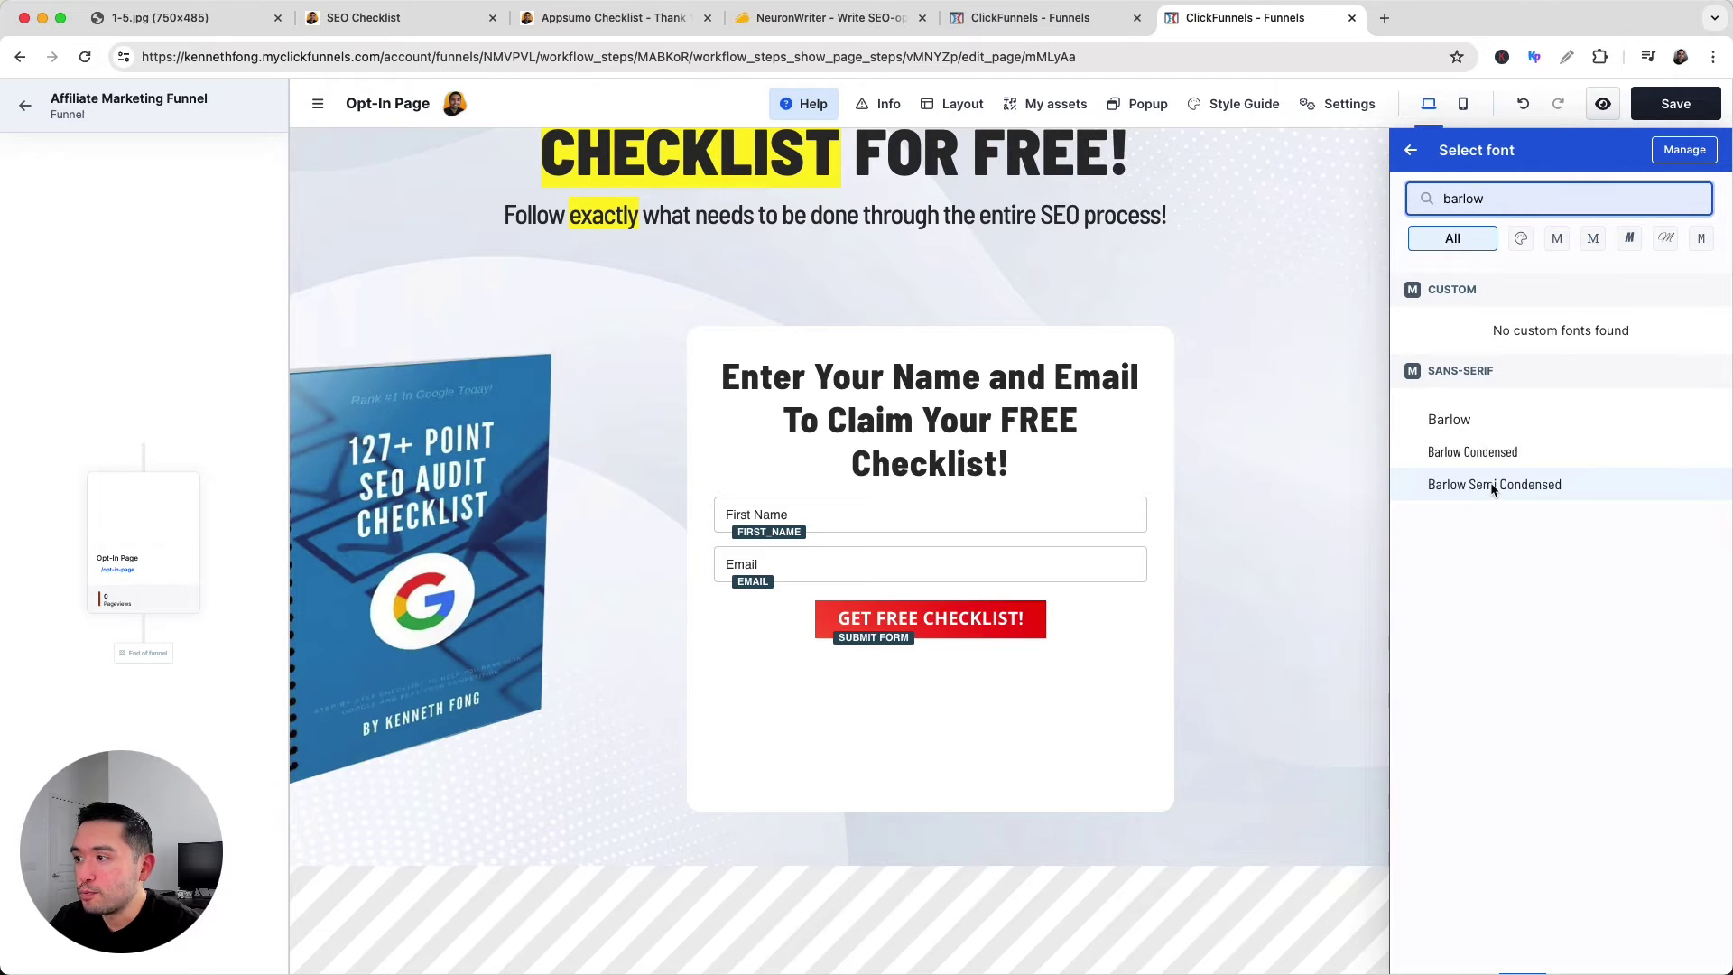
pyautogui.click(1495, 484)
pyautogui.moveTo(1538, 513); pyautogui.dragTo(1575, 515)
# Turn on the button's corners and set all corners to 10 px.
pyautogui.scroll(-3, 1509, 748)
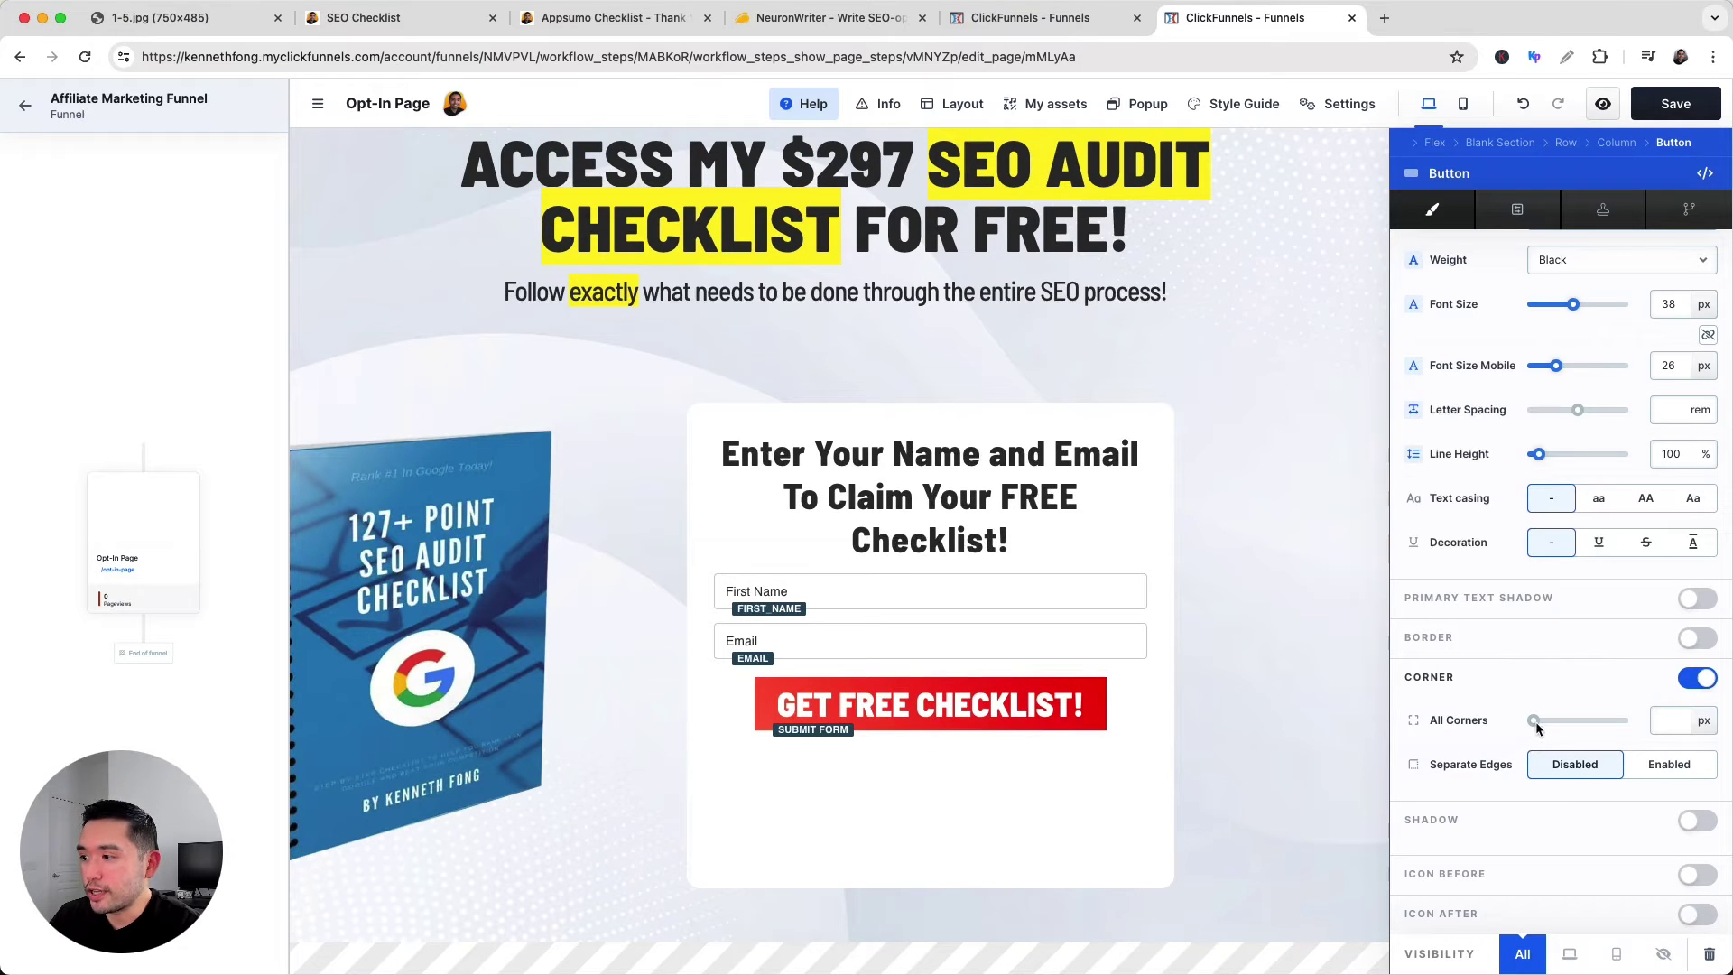
pyautogui.moveTo(1534, 719); pyautogui.dragTo(1537, 721)
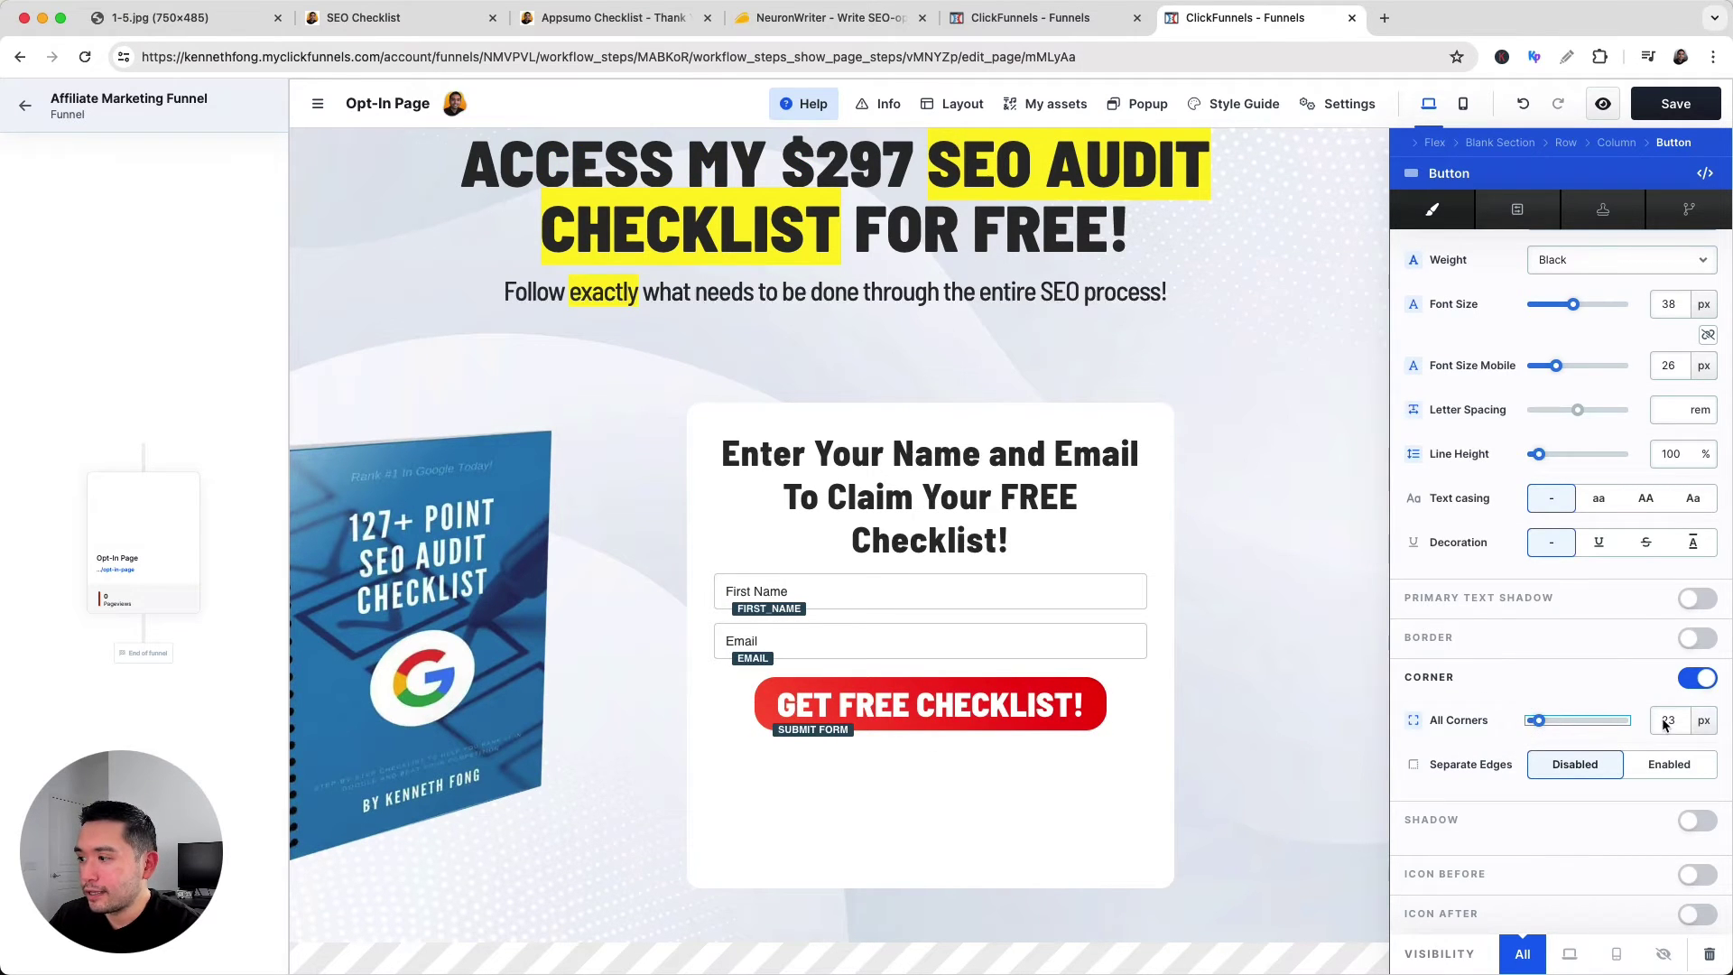
pyautogui.click(1670, 720)
pyautogui.moveTo(1673, 722); pyautogui.dragTo(1640, 719)
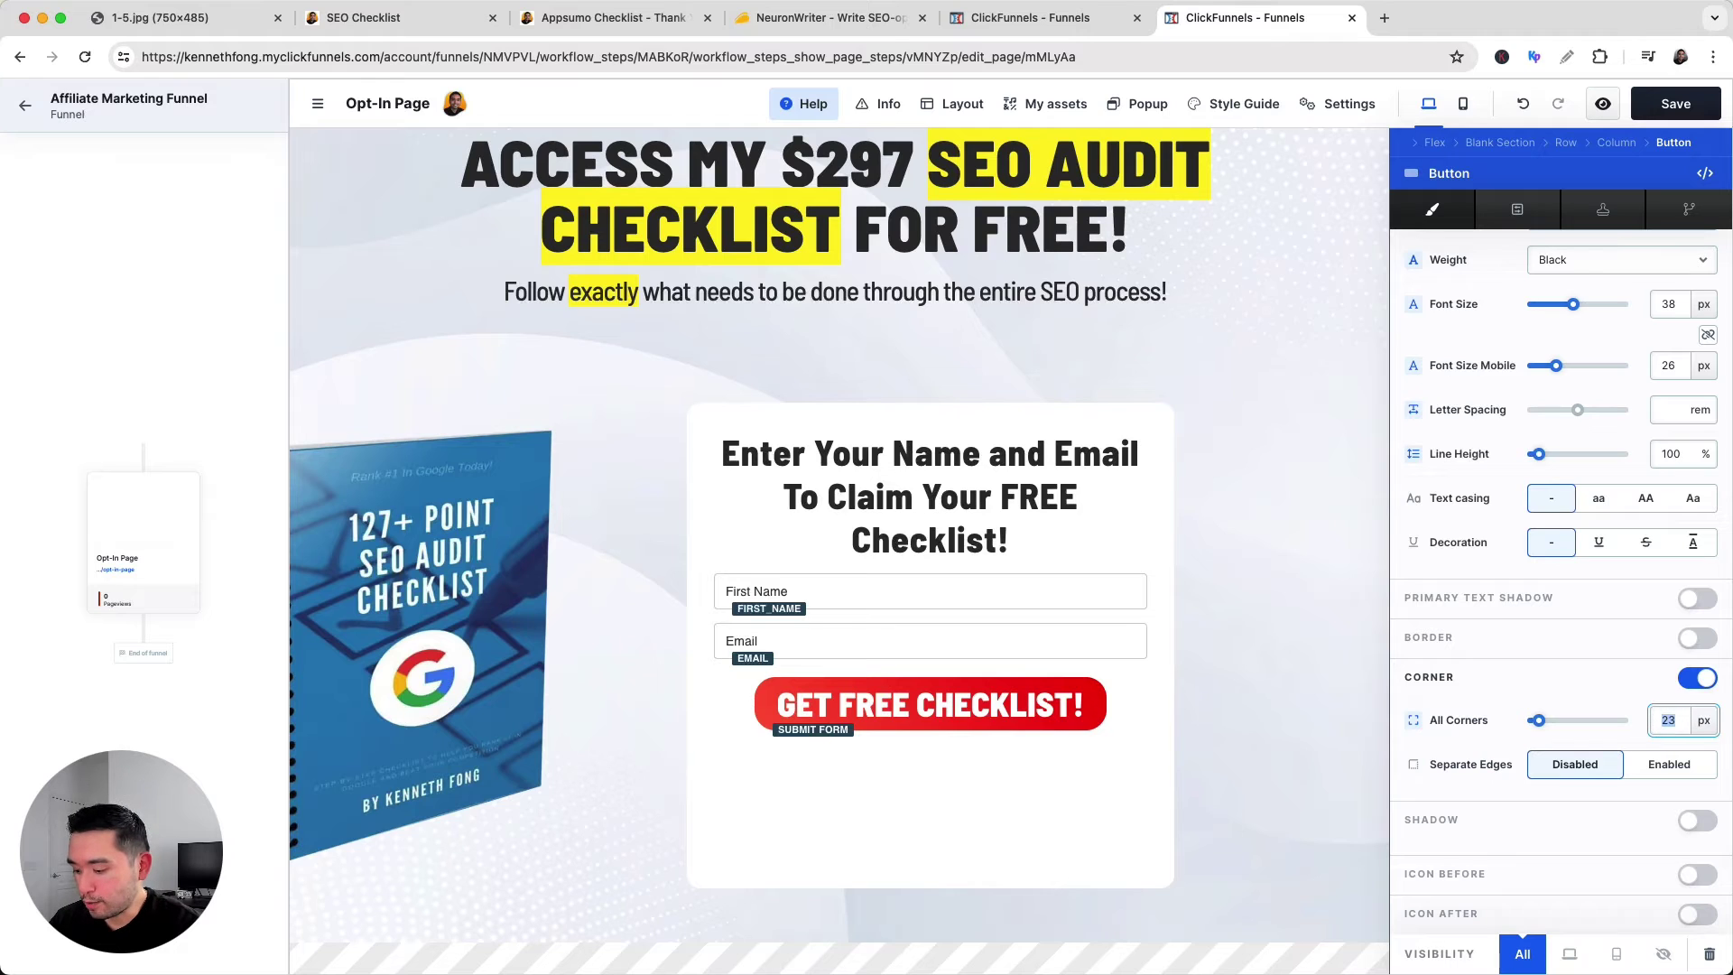
pyautogui.write('10')
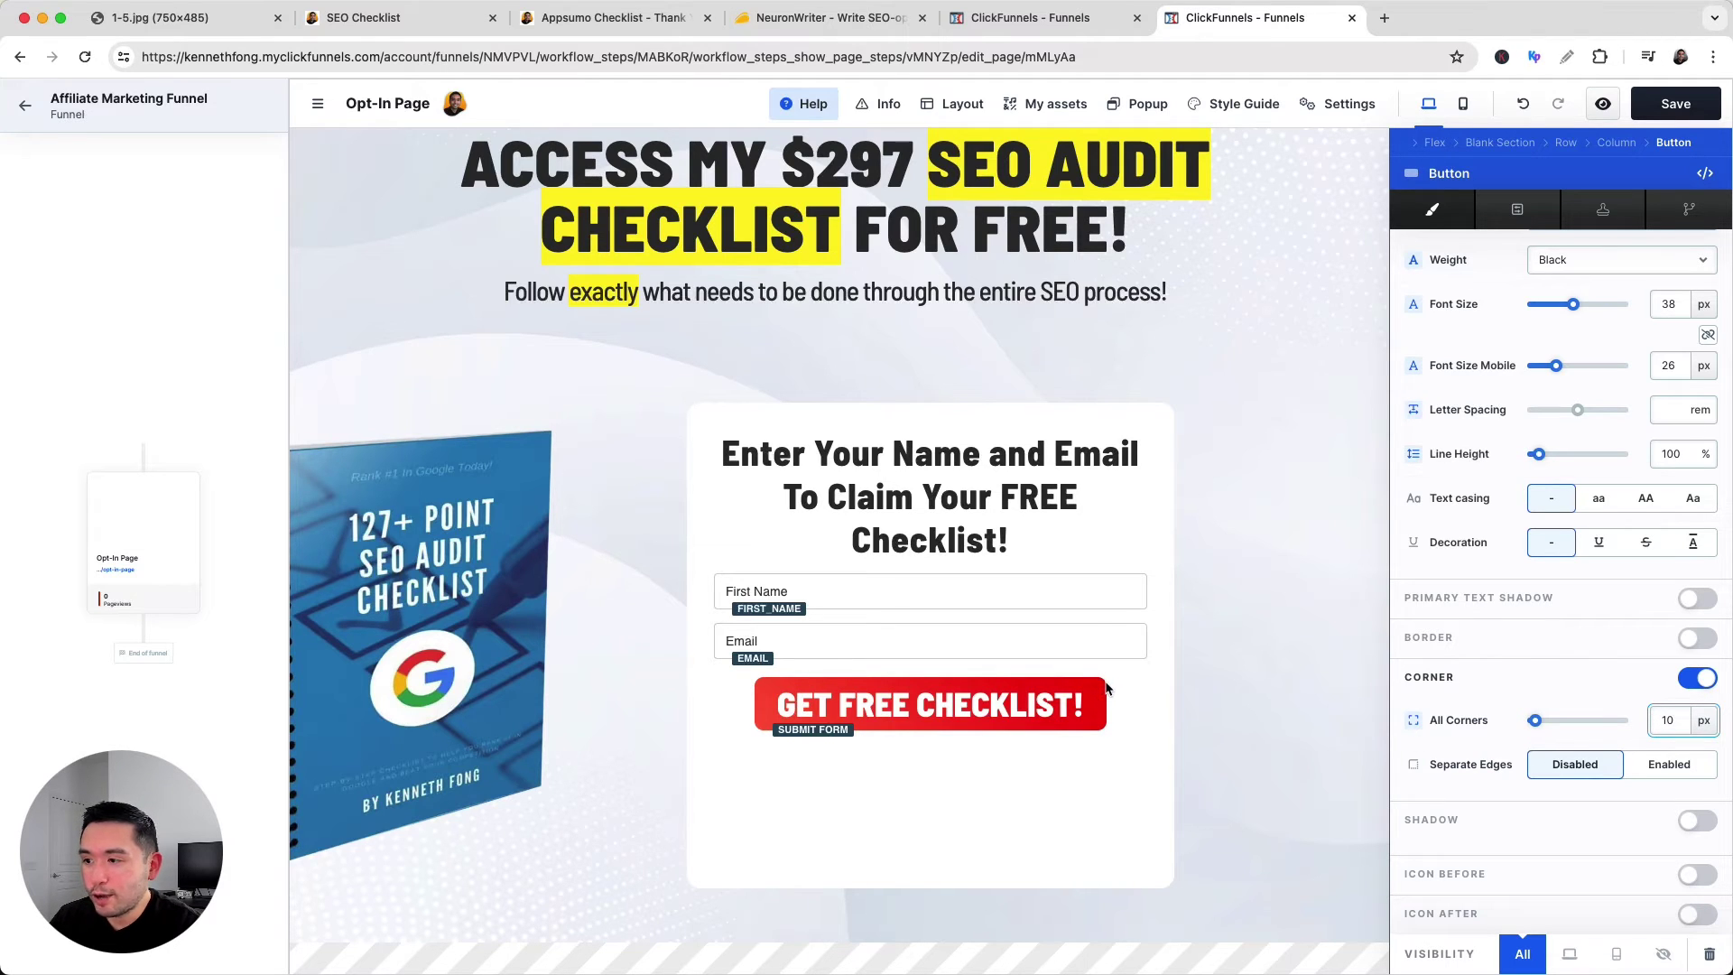
pyautogui.click(1232, 676)
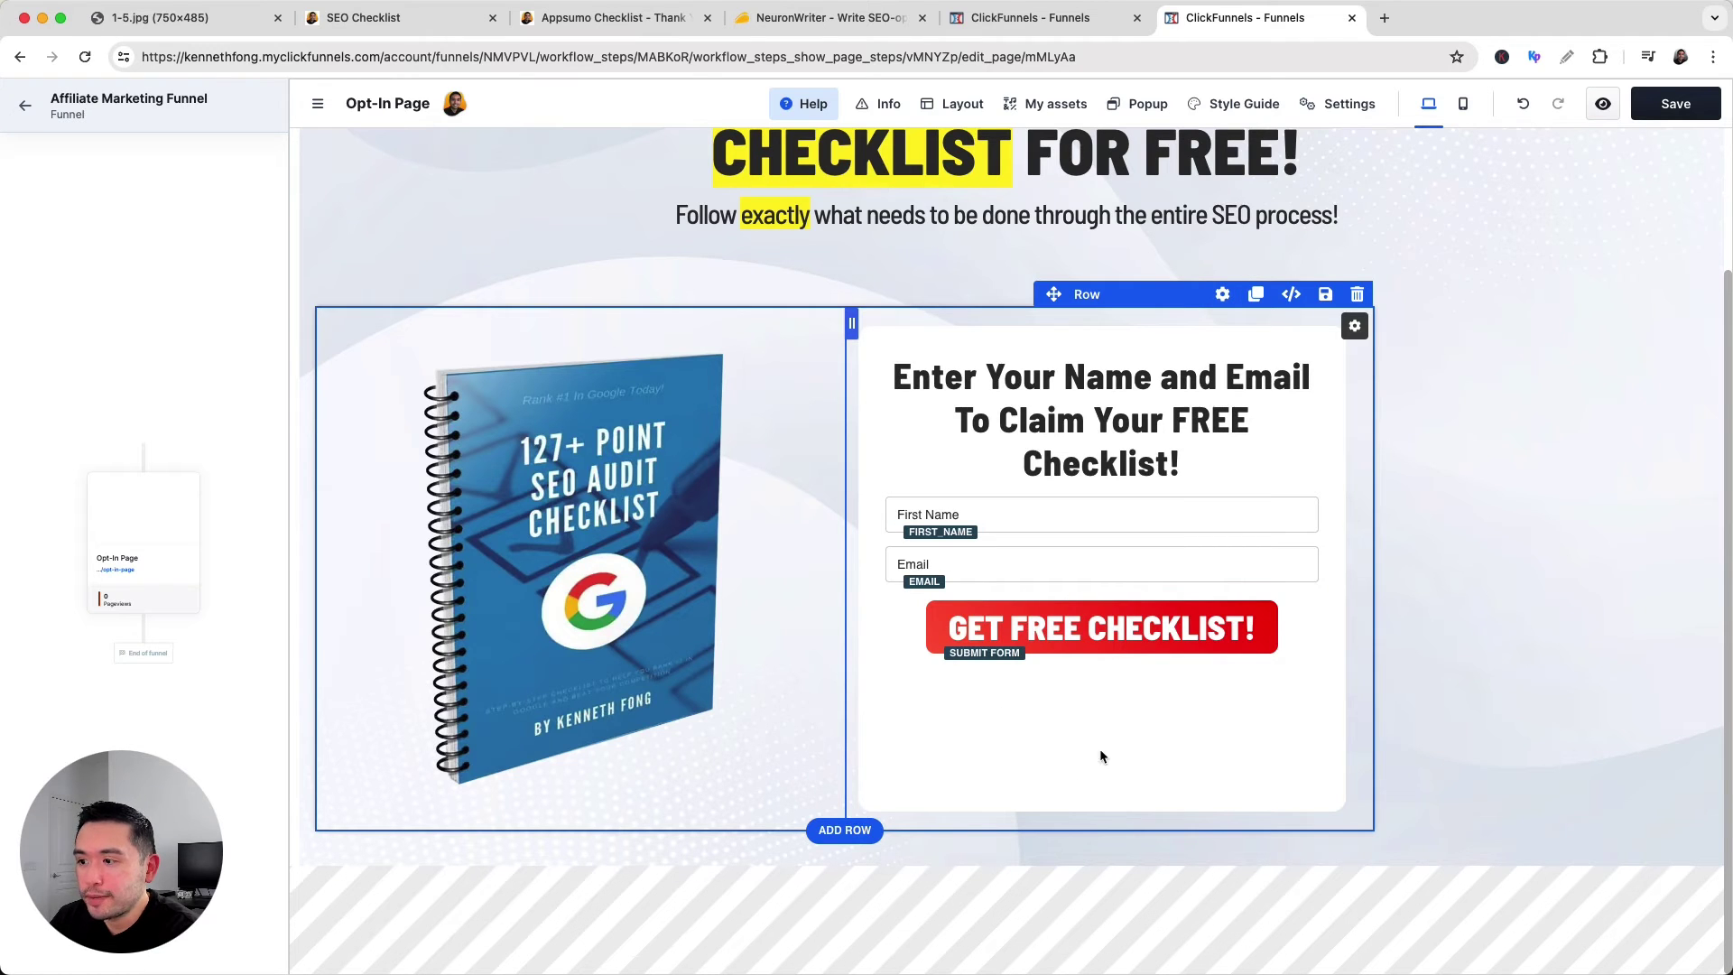
# Set the row's columns height to Auto and switch to the 2024-4 SEO Checklist reference tab.
pyautogui.click(1223, 296)
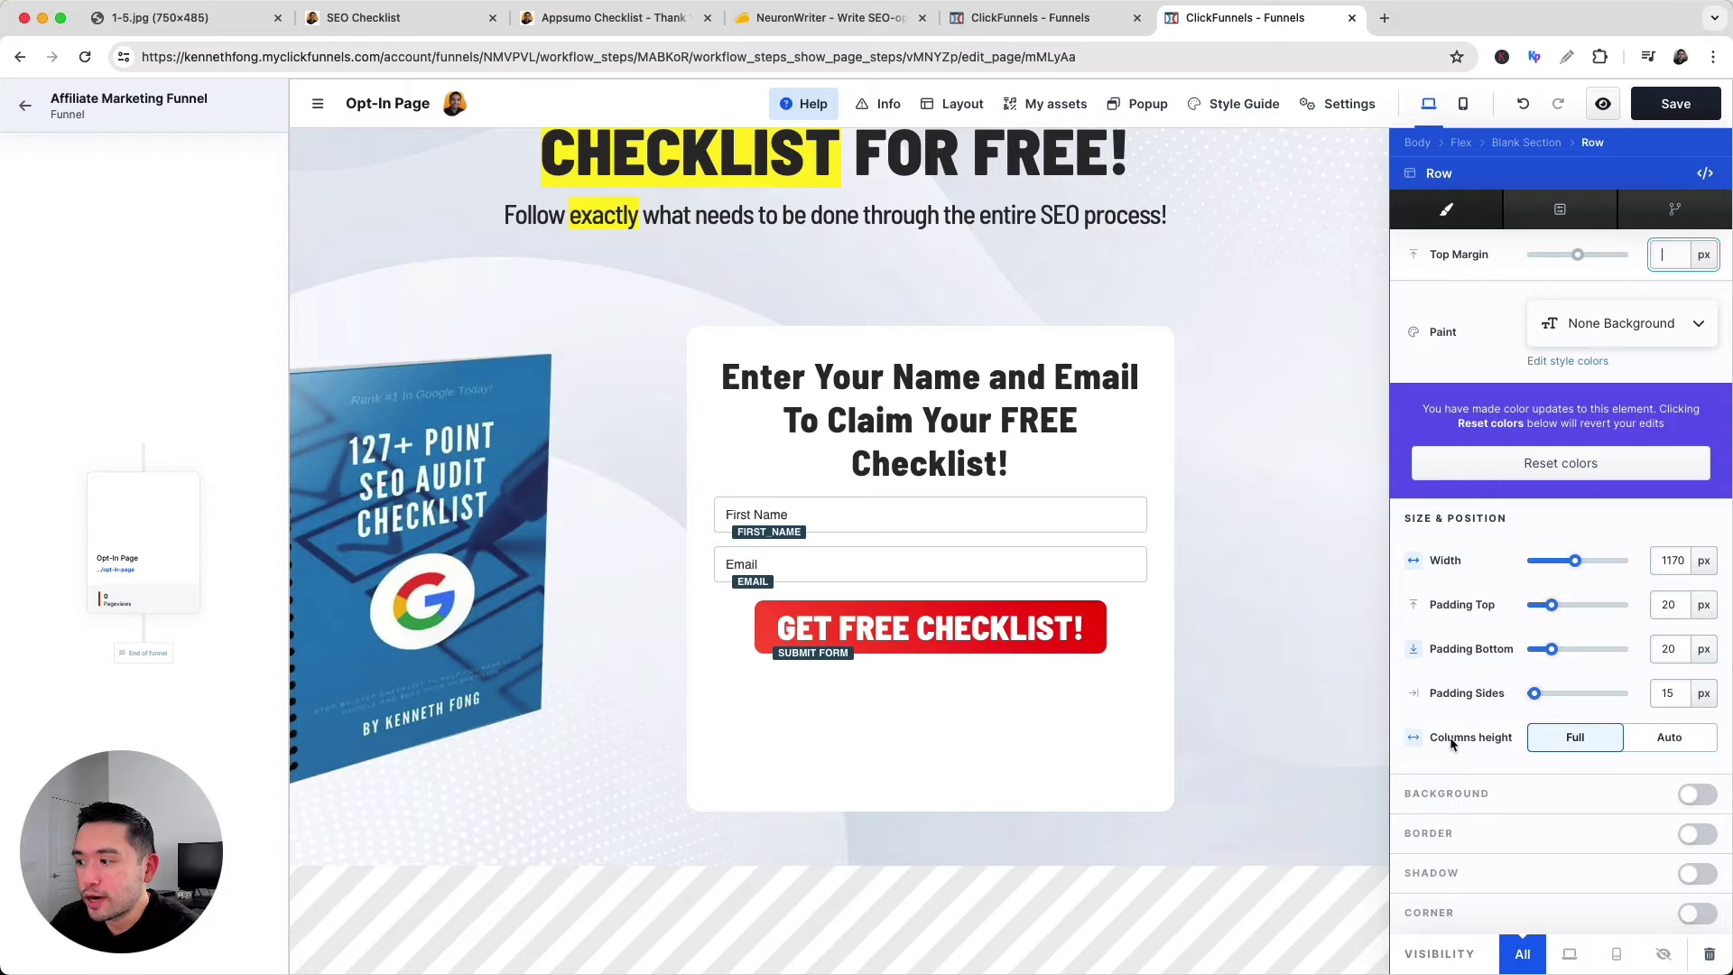
pyautogui.click(1677, 742)
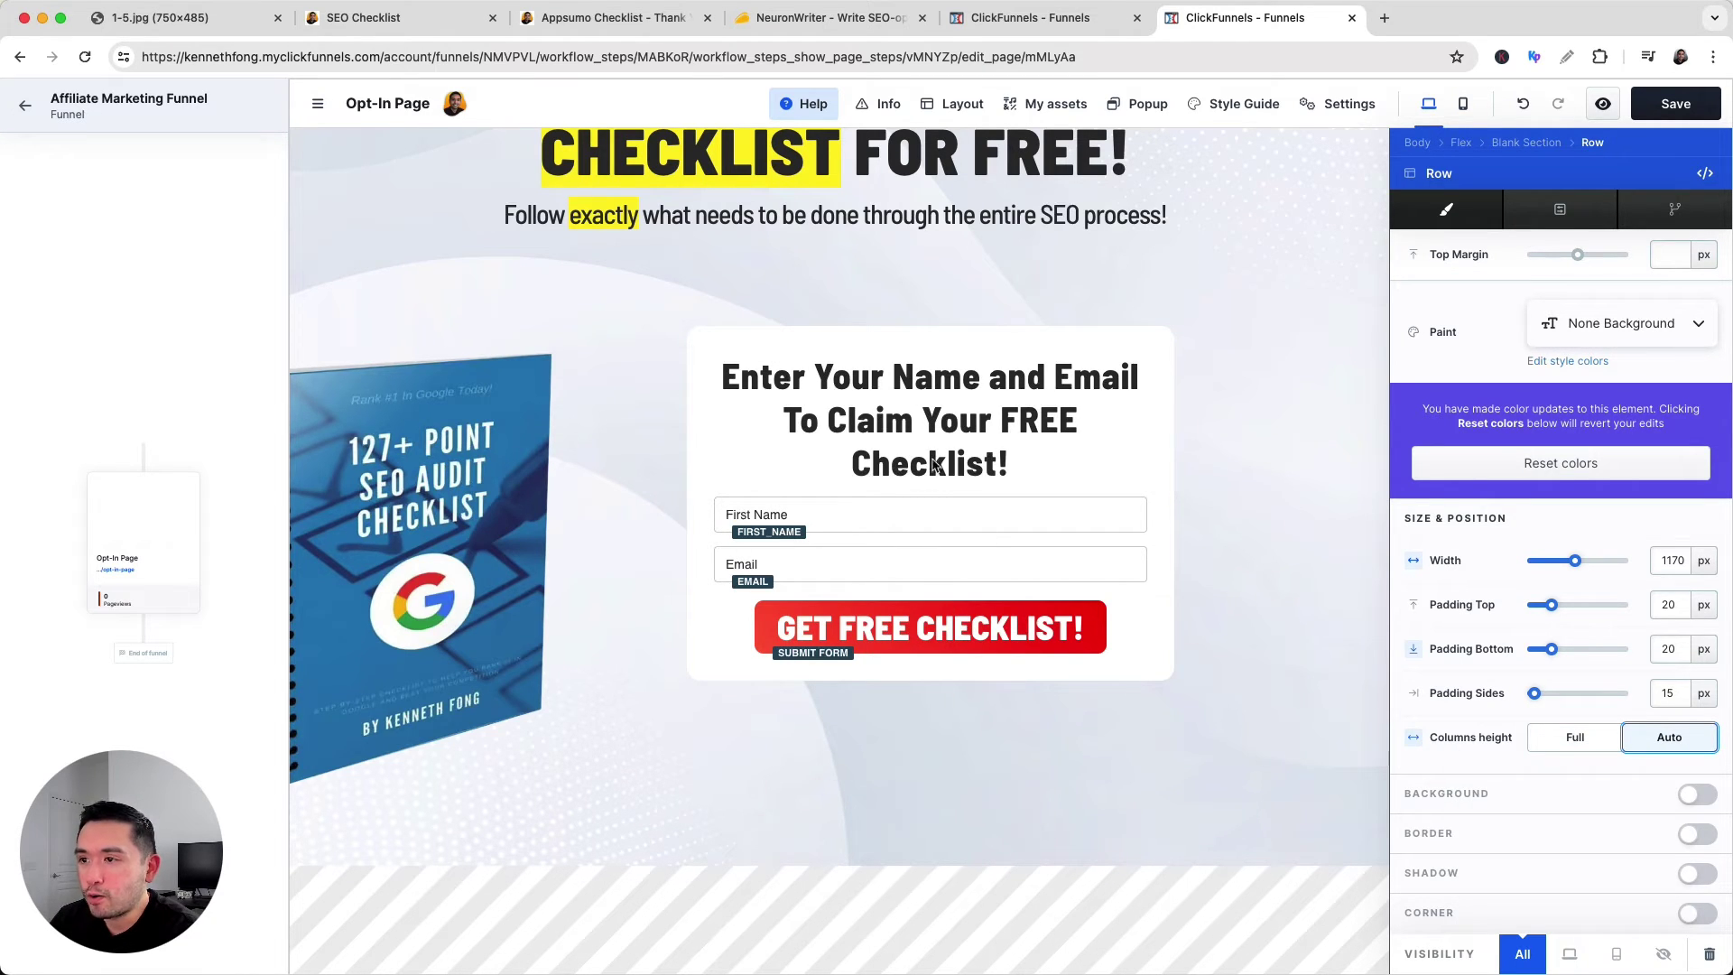
pyautogui.press('Escape')
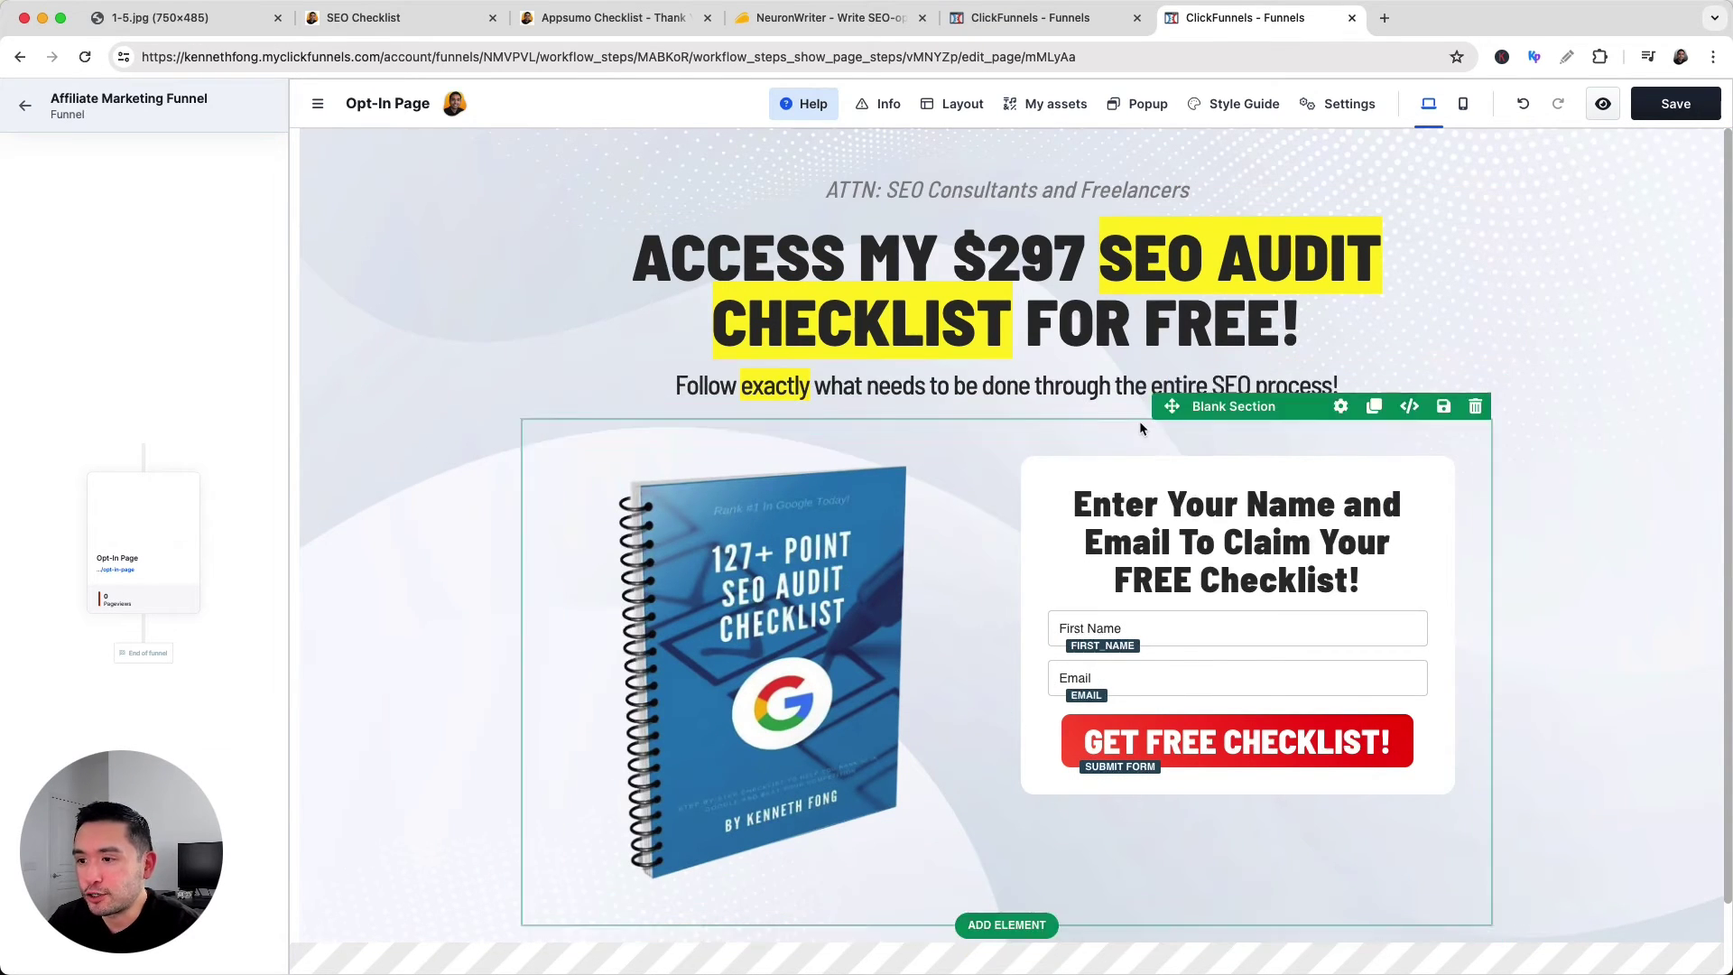
pyautogui.hotkey('ctrl', 'shift', 'Tab')
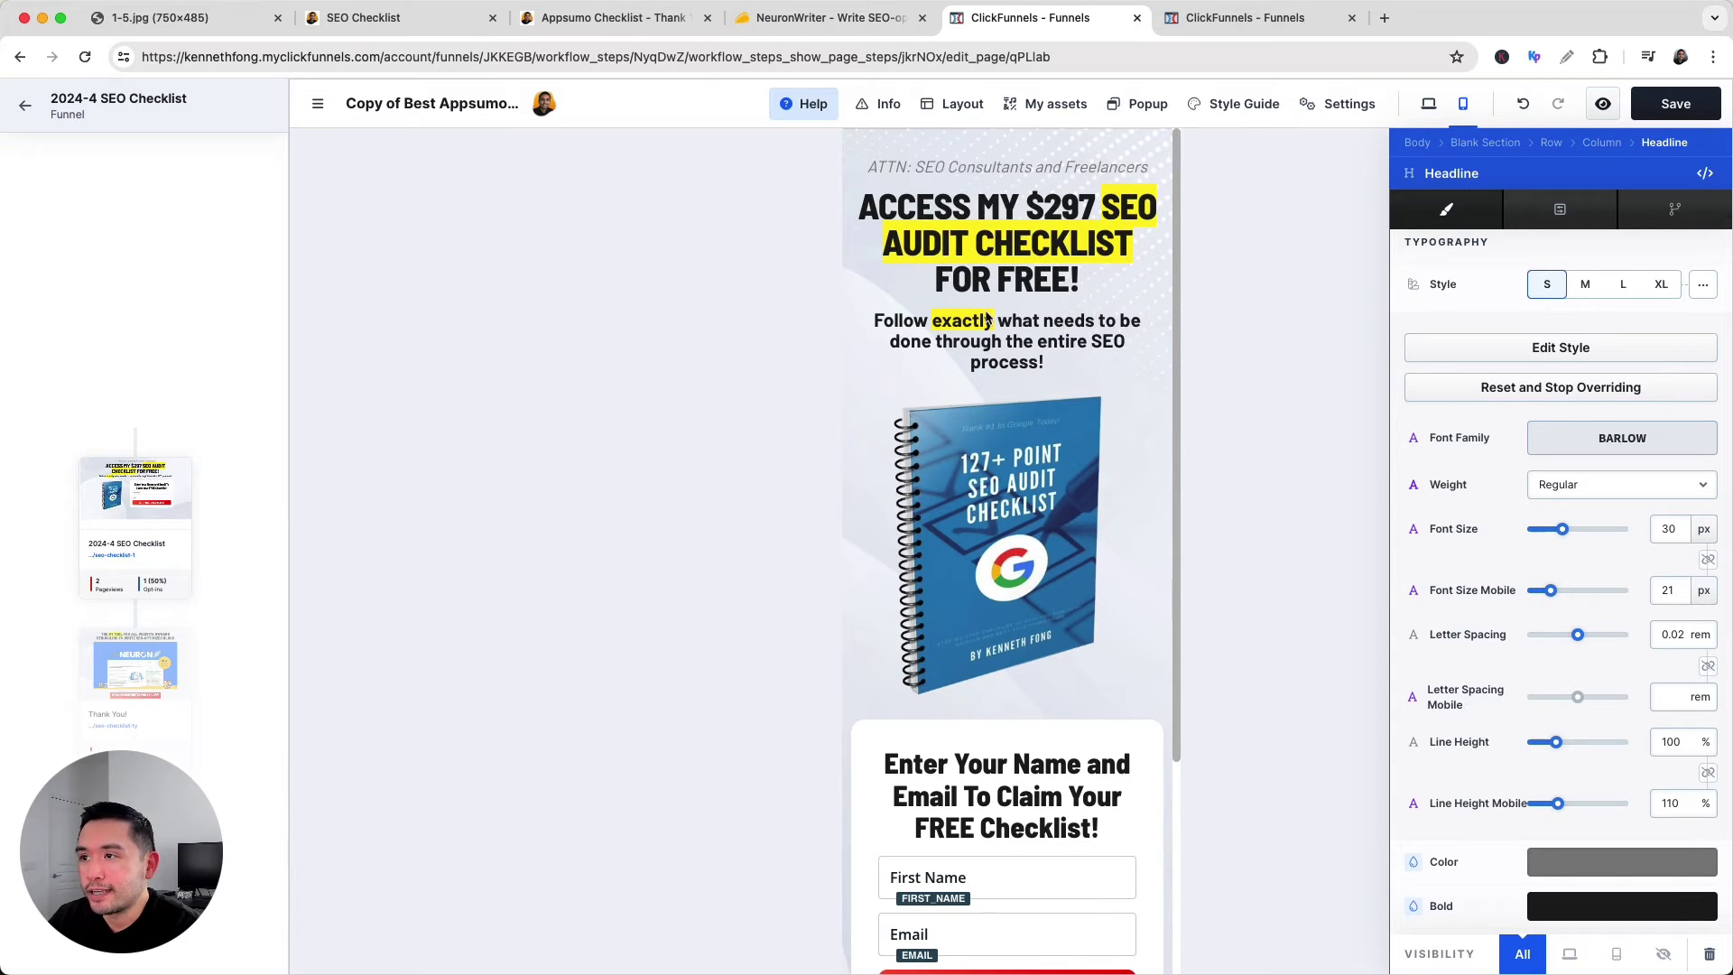
# Scroll through the reference checklist page's mobile preview, then view it at desktop width.
pyautogui.scroll(-3, 998, 343)
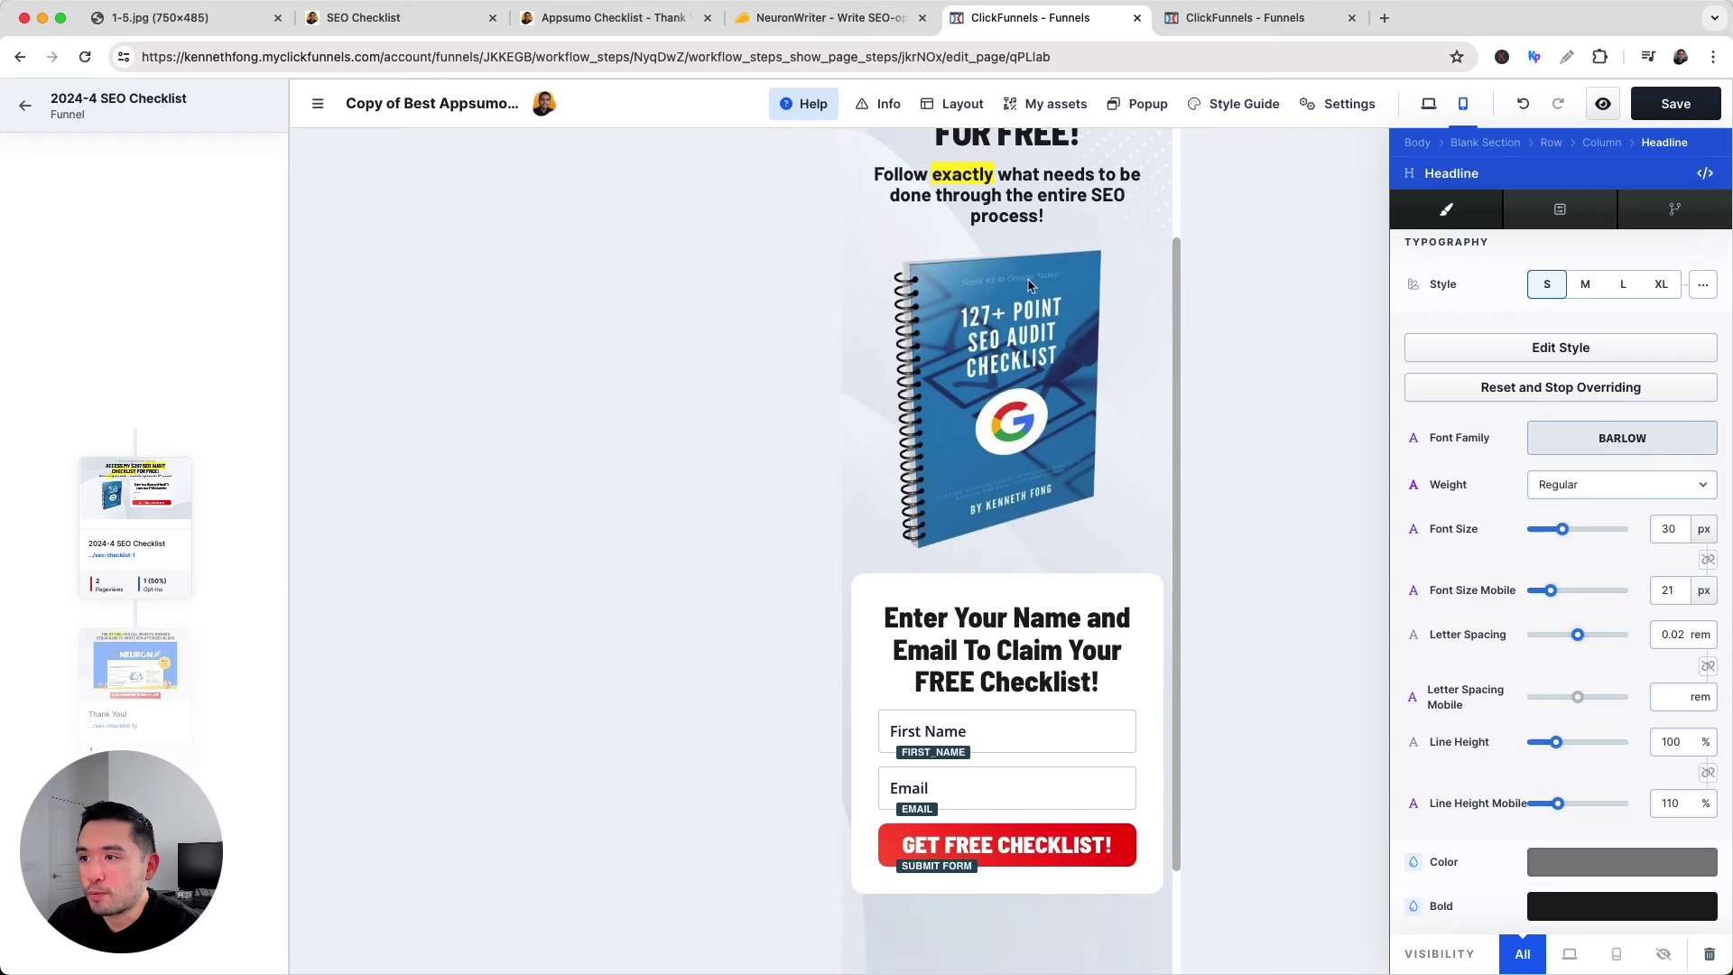
pyautogui.scroll(3, 999, 517)
pyautogui.scroll(-3, 1043, 467)
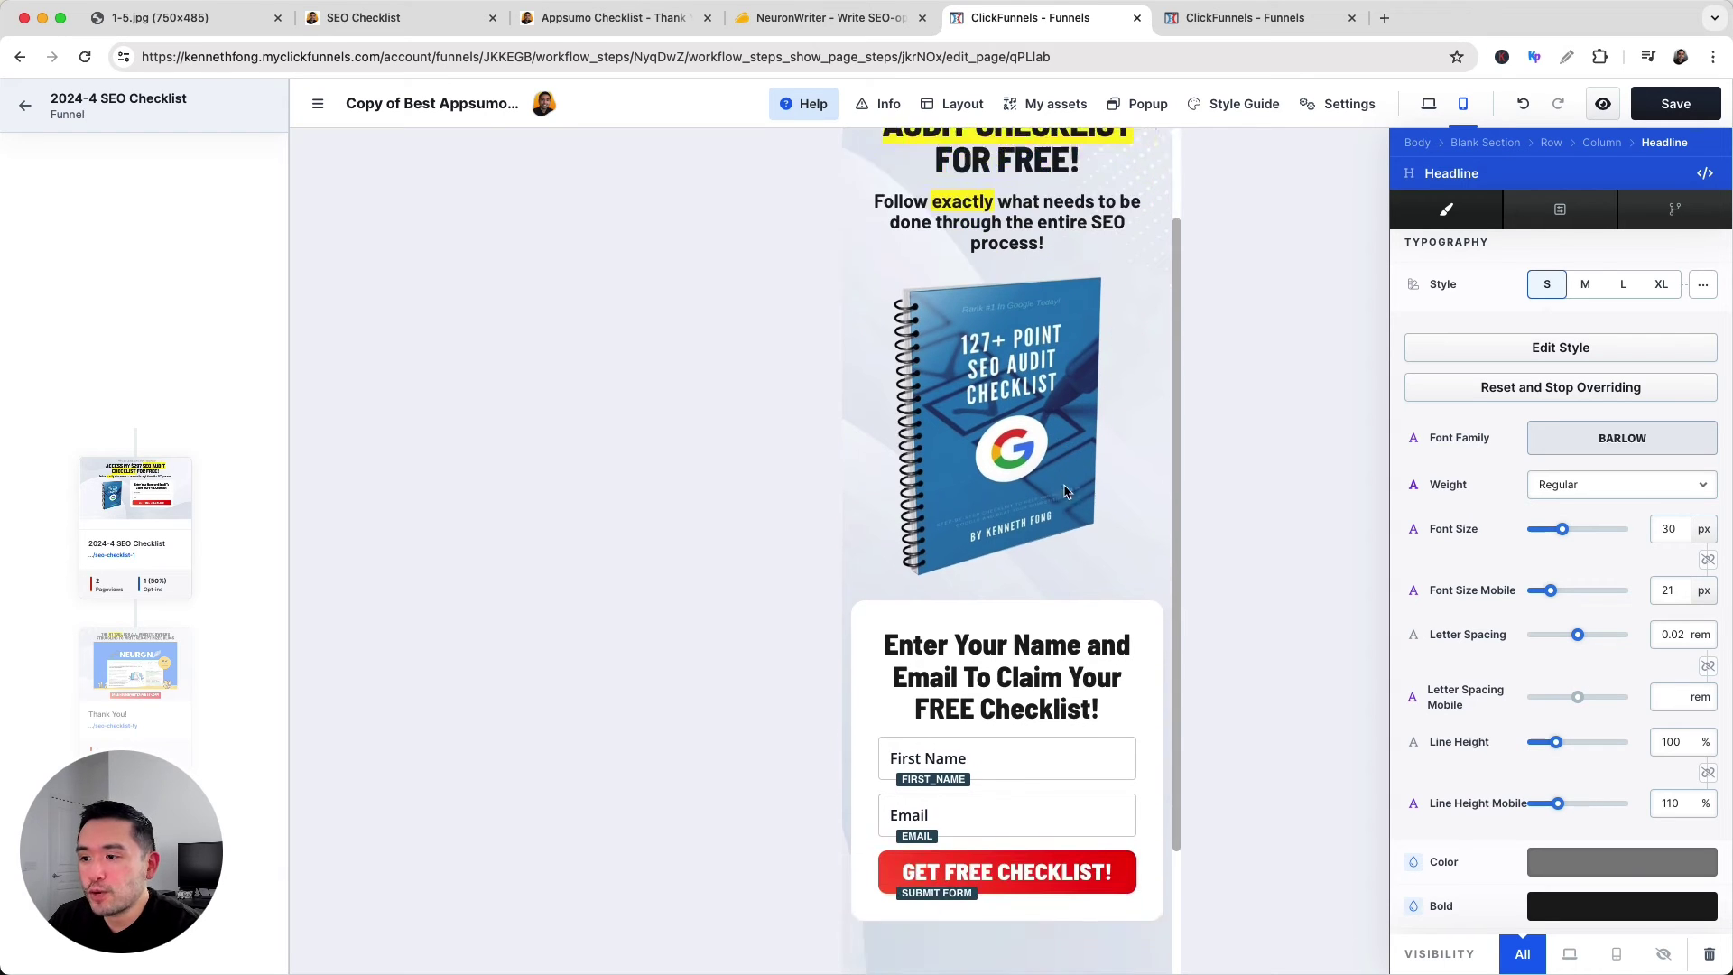
pyautogui.scroll(3, 1043, 468)
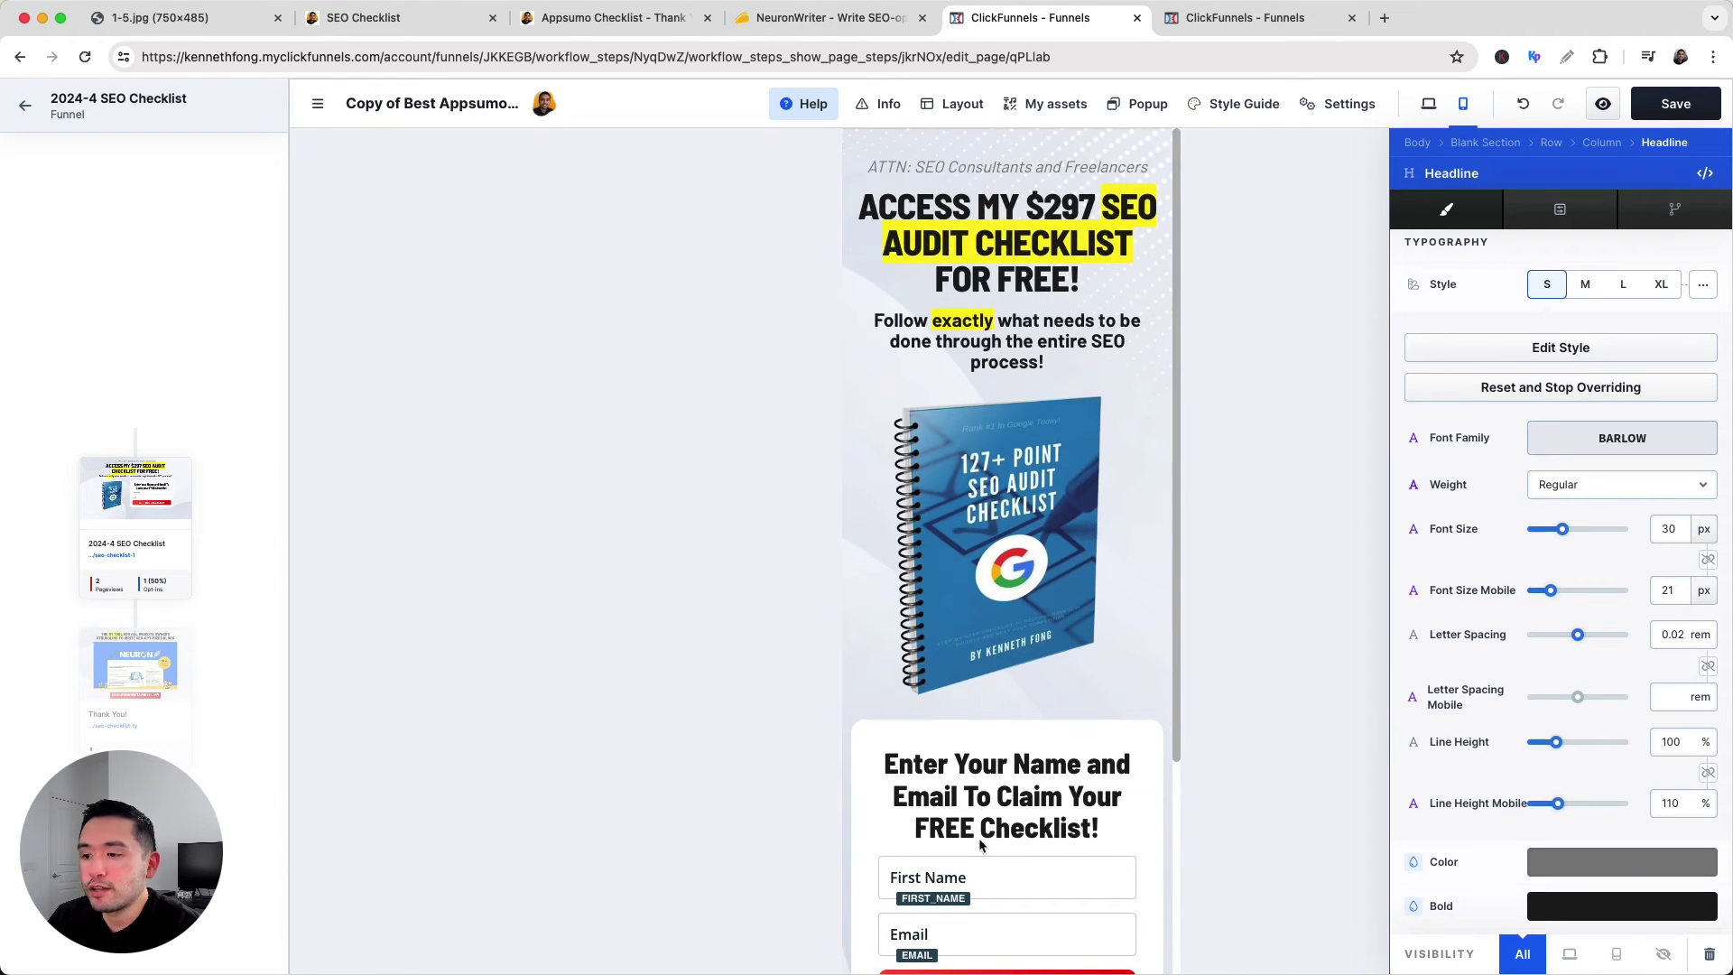
pyautogui.scroll(-2, 903, 768)
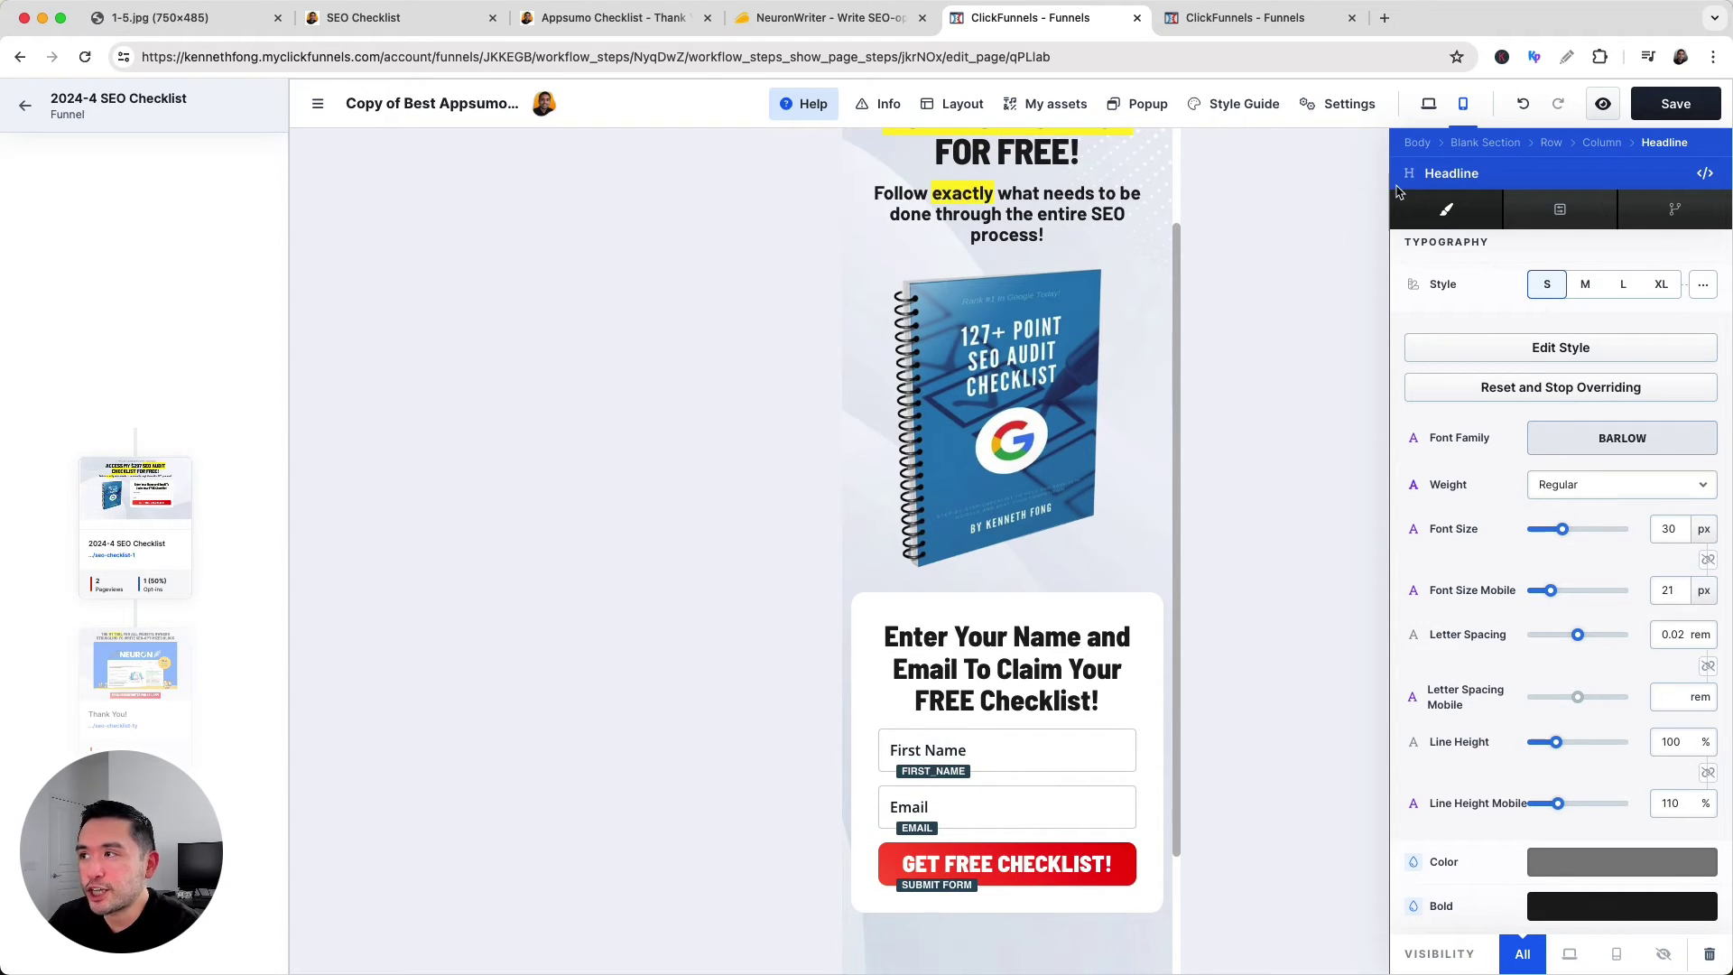
pyautogui.click(1431, 105)
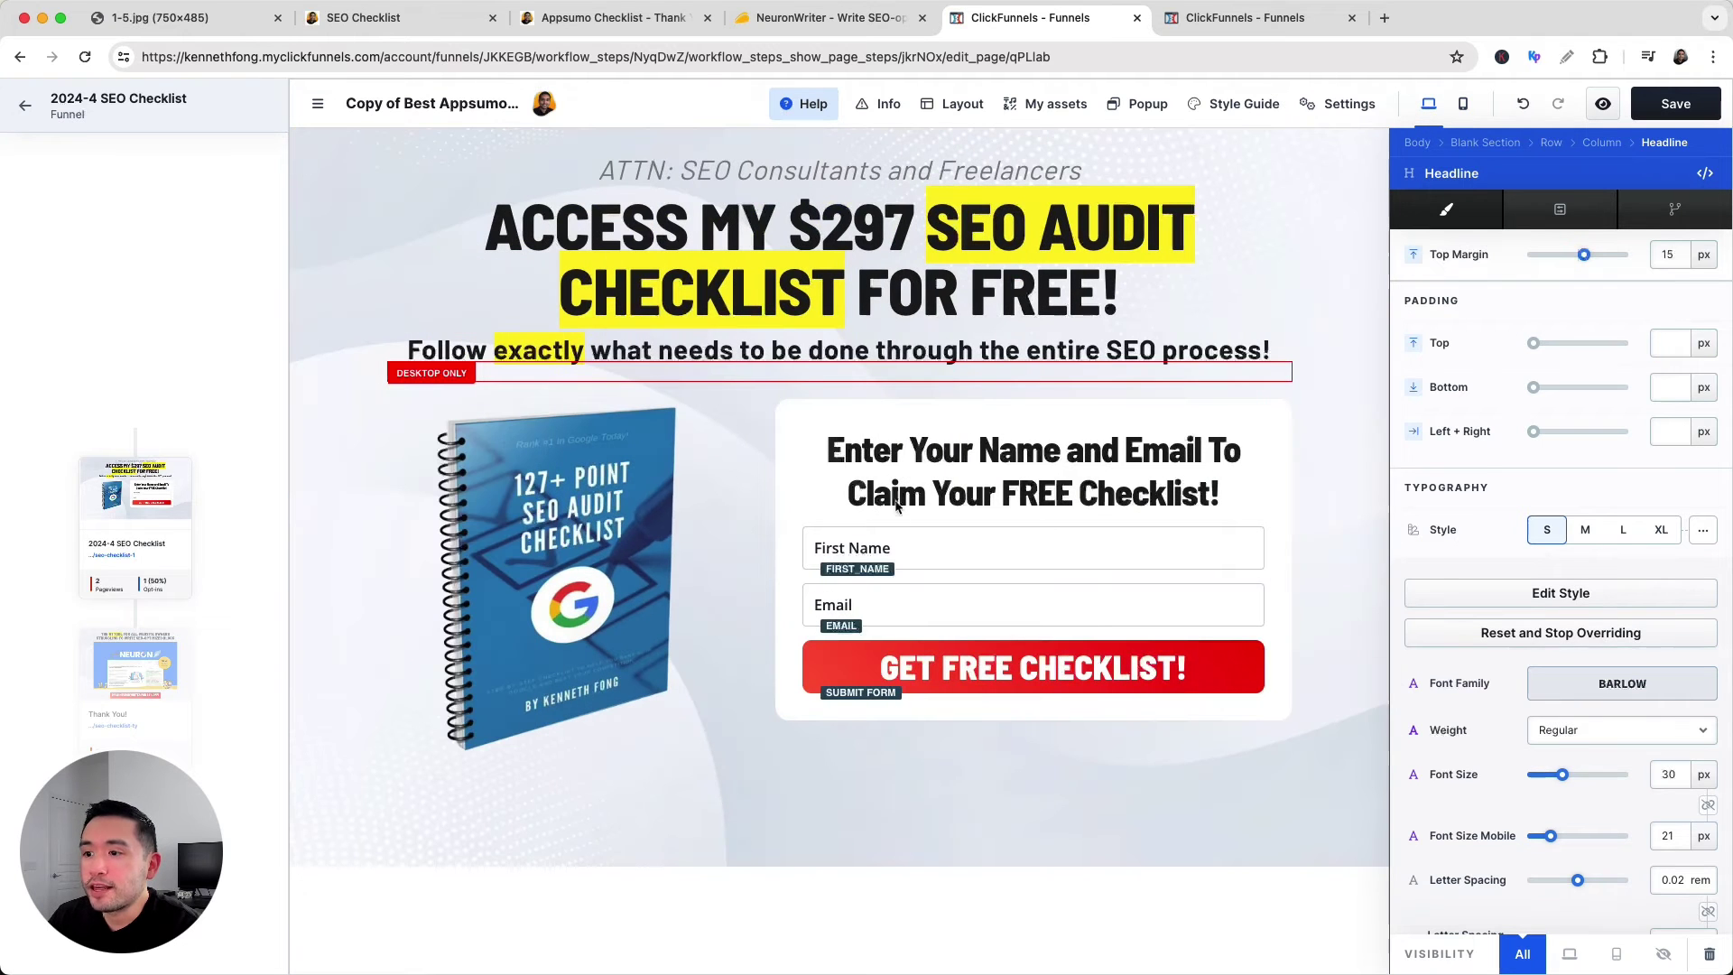
# Return to the Affiliate Marketing Funnel opt-in page and save its changes.
pyautogui.click(1245, 18)
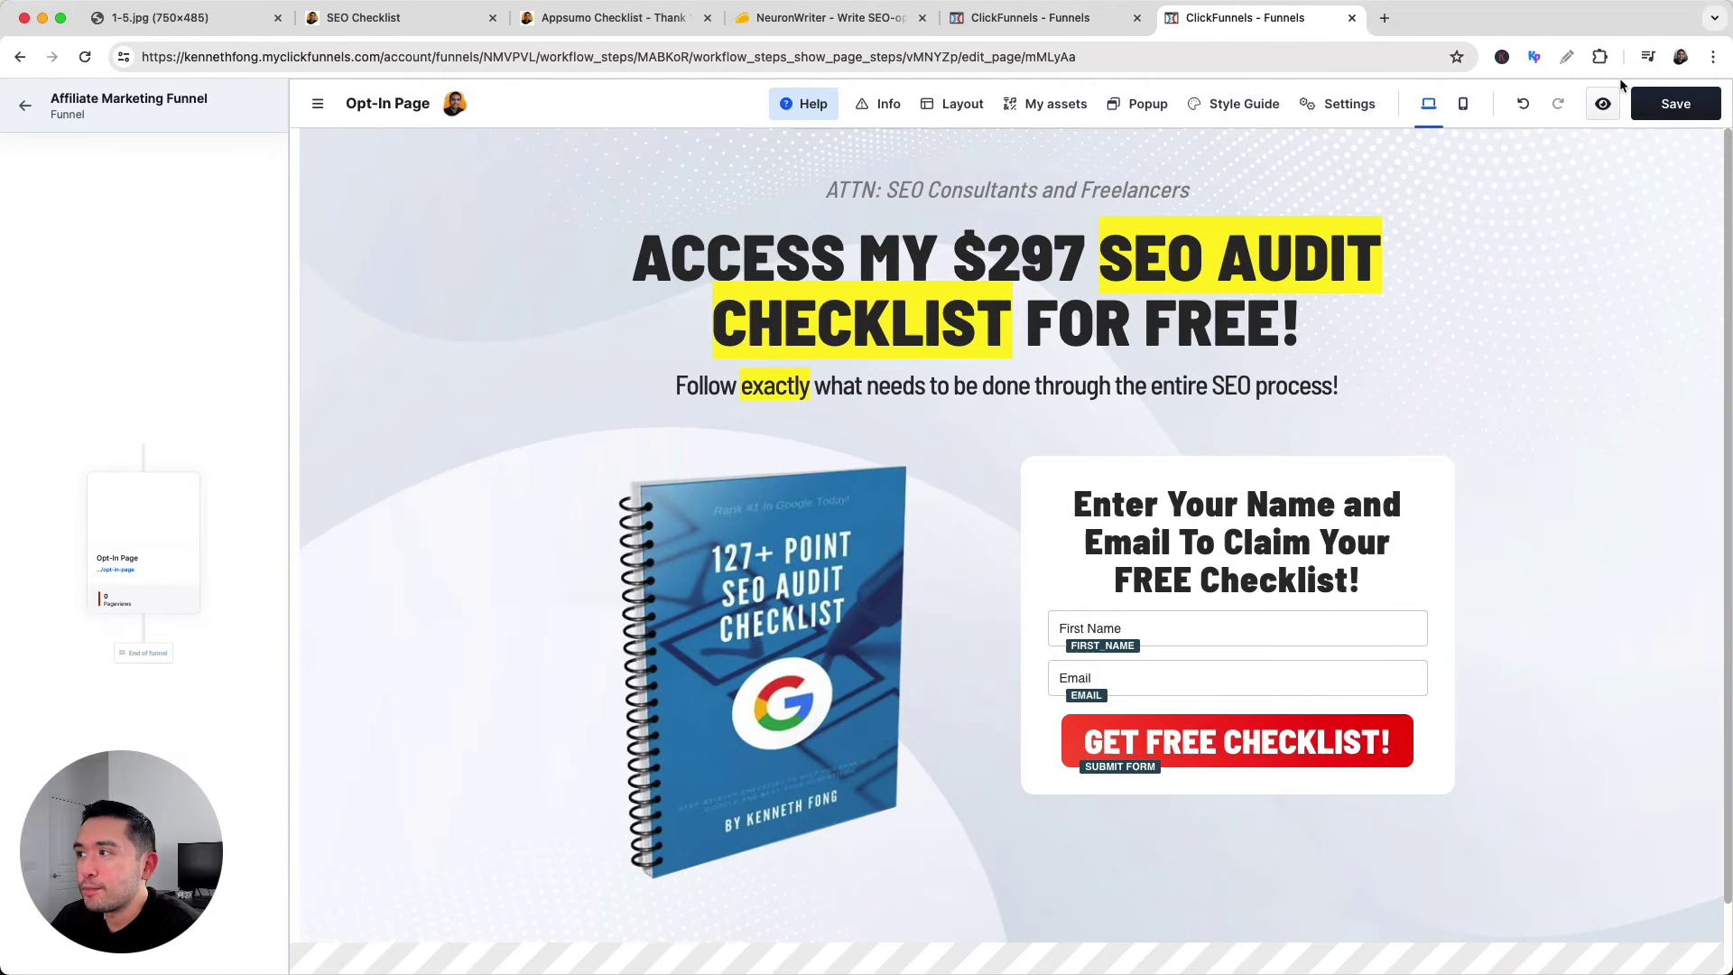
pyautogui.click(1648, 107)
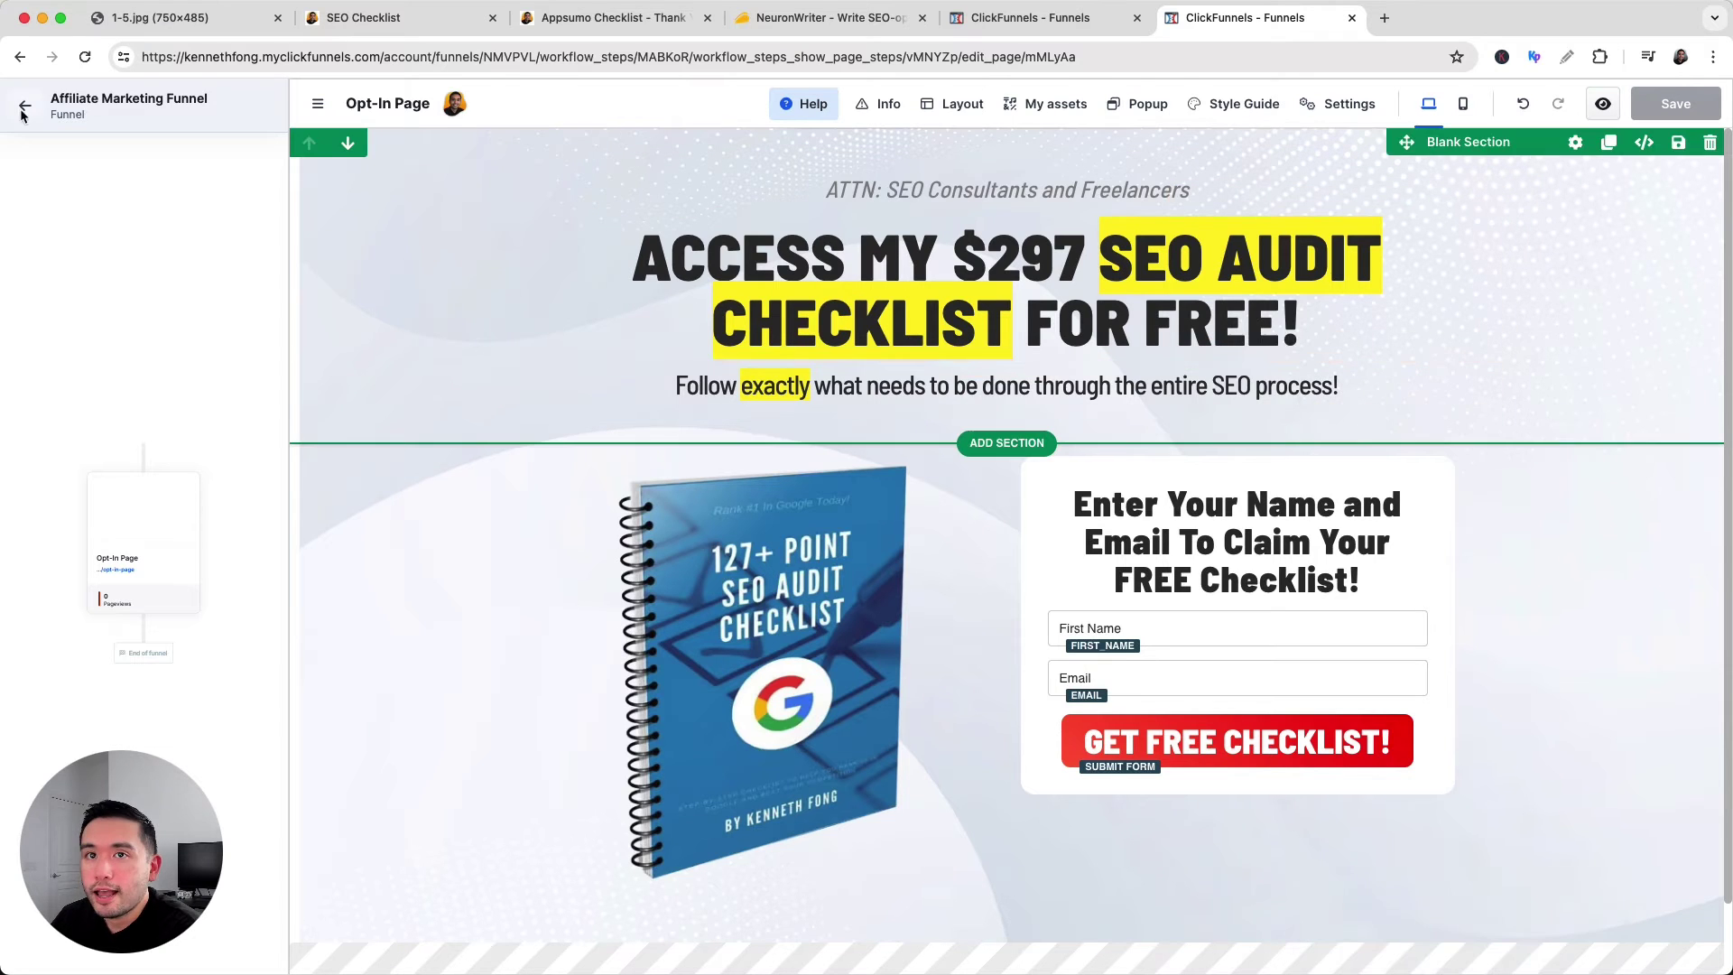
pyautogui.moveTo(122, 783); pyautogui.dragTo(1346, 736)
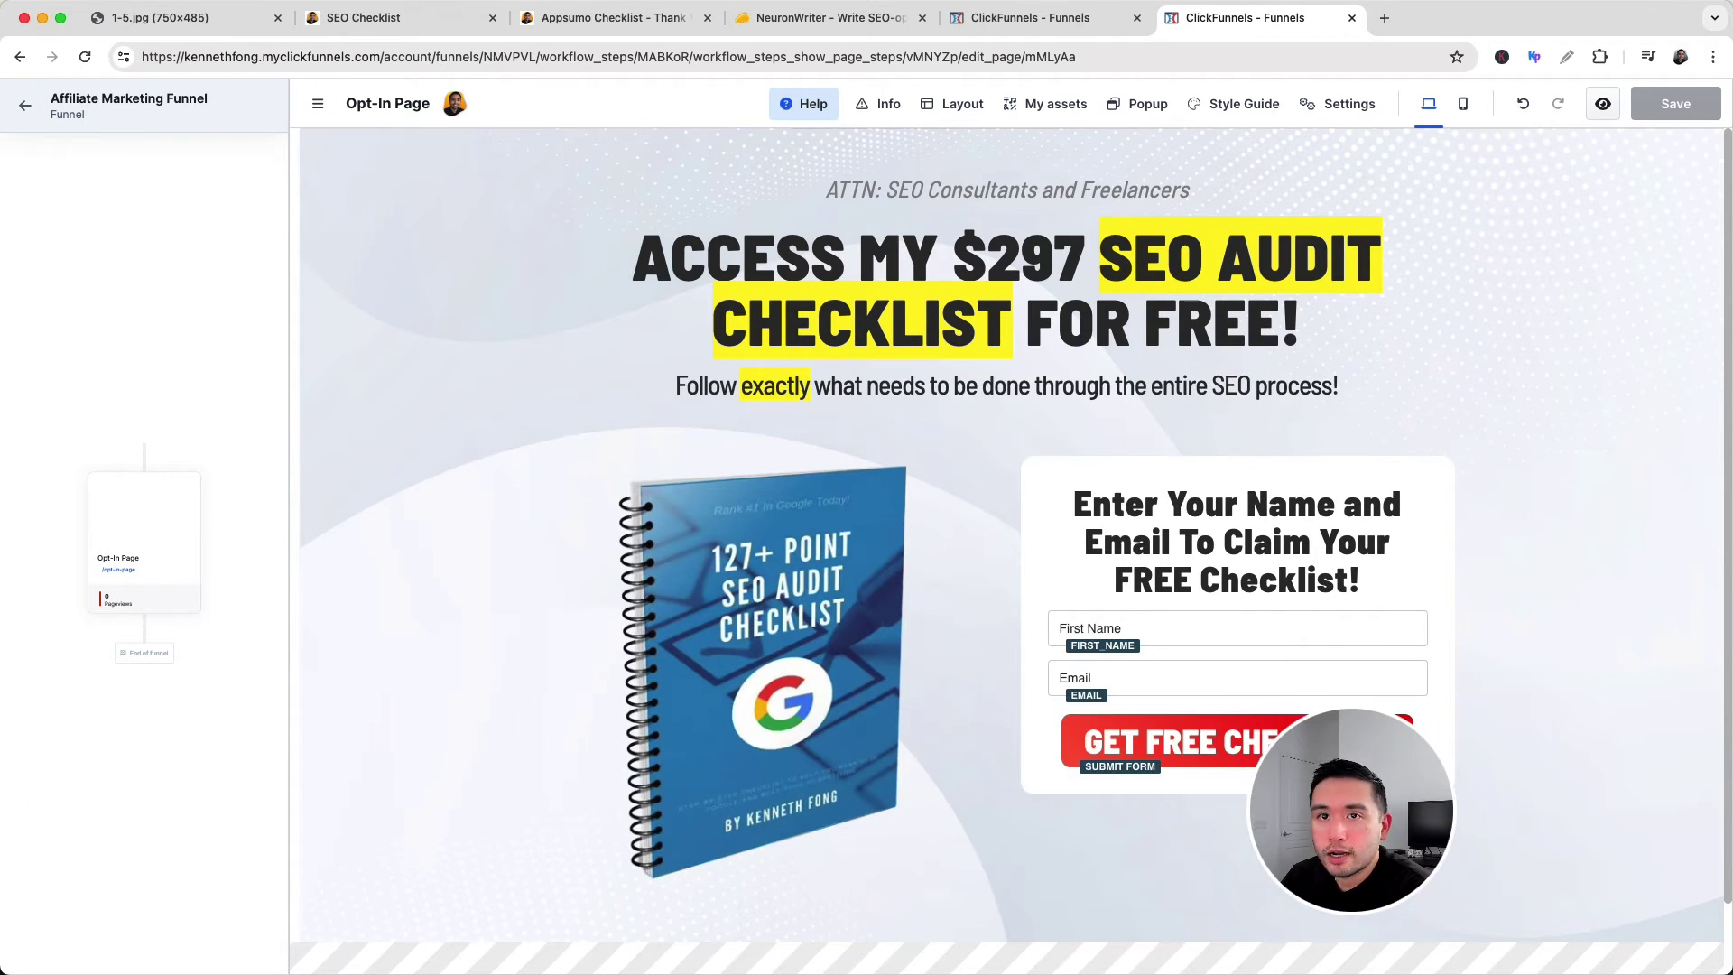
# Add a new 'Thank You!' page step after the Opt-In Page and open it in the editor.
pyautogui.click(25, 106)
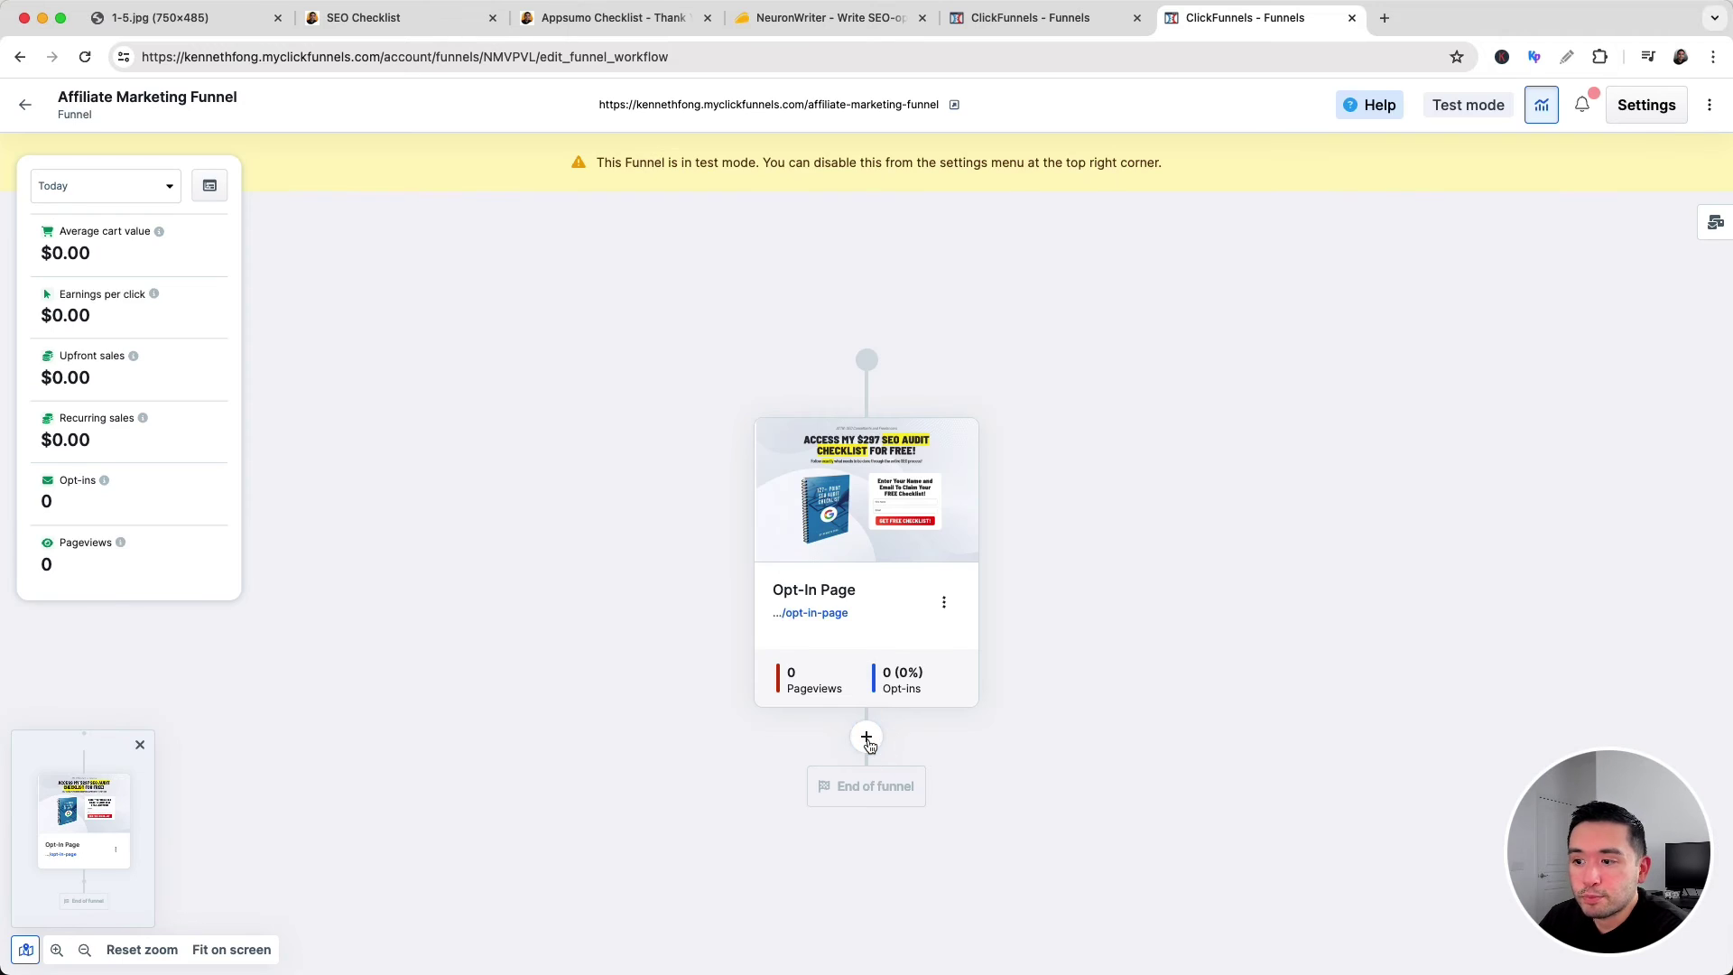
pyautogui.click(866, 735)
pyautogui.click(1494, 202)
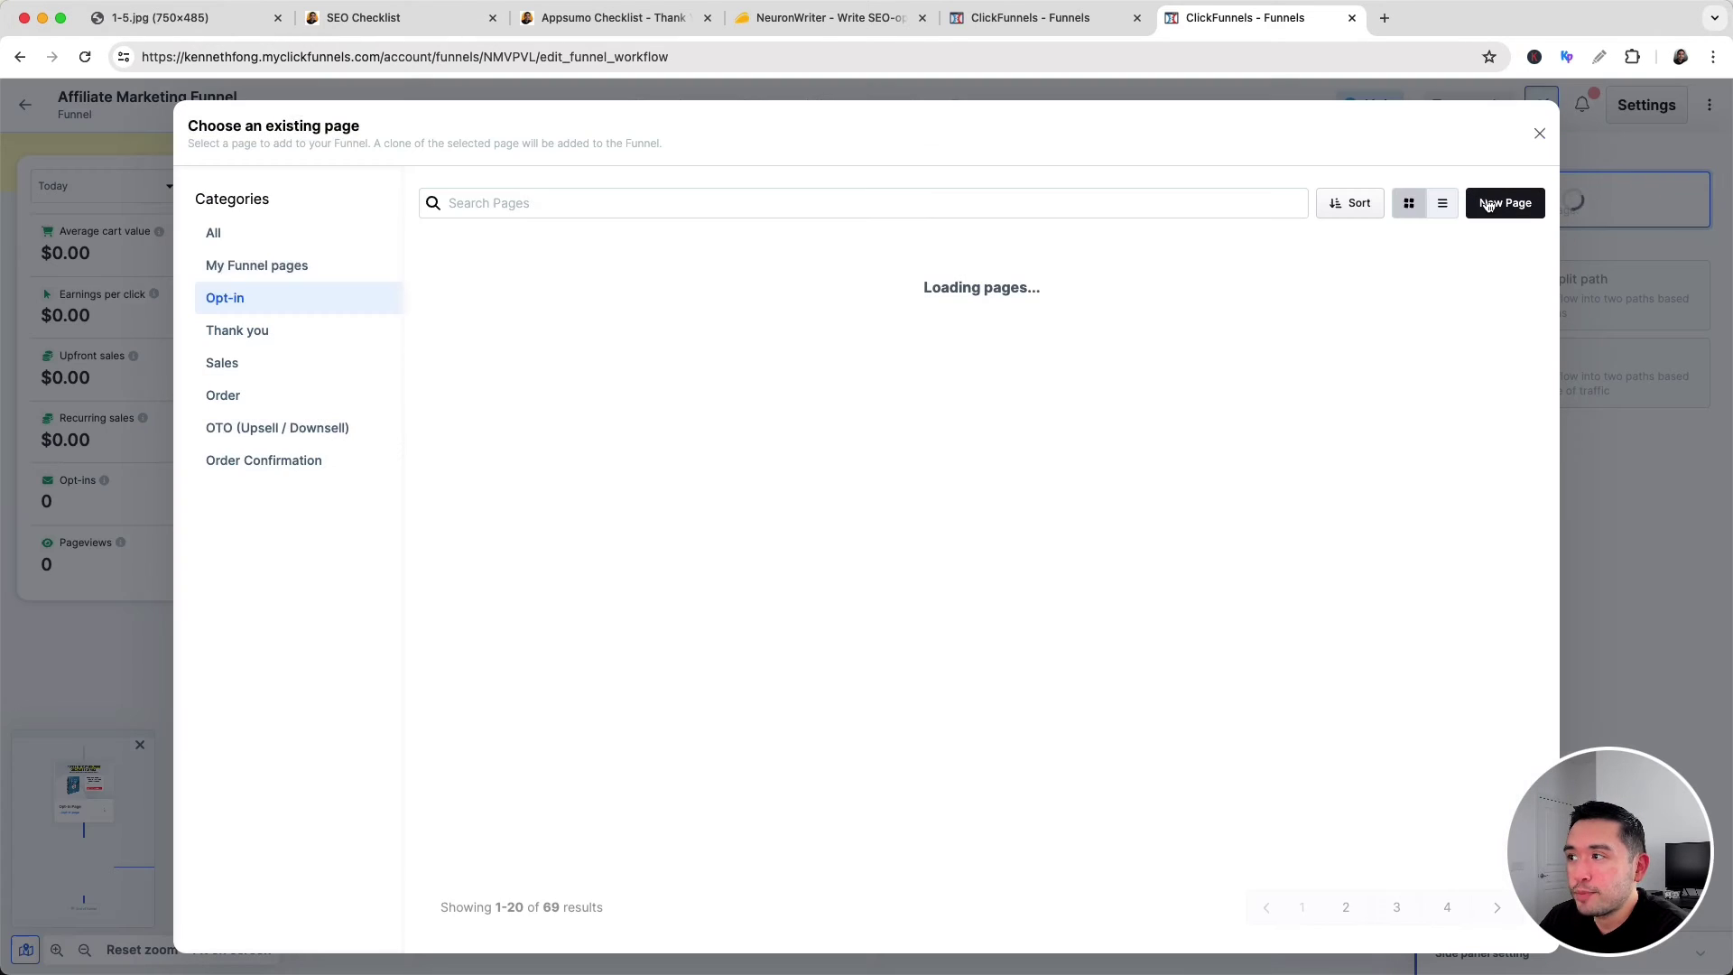
pyautogui.click(1514, 205)
pyautogui.click(851, 378)
pyautogui.write('Tha')
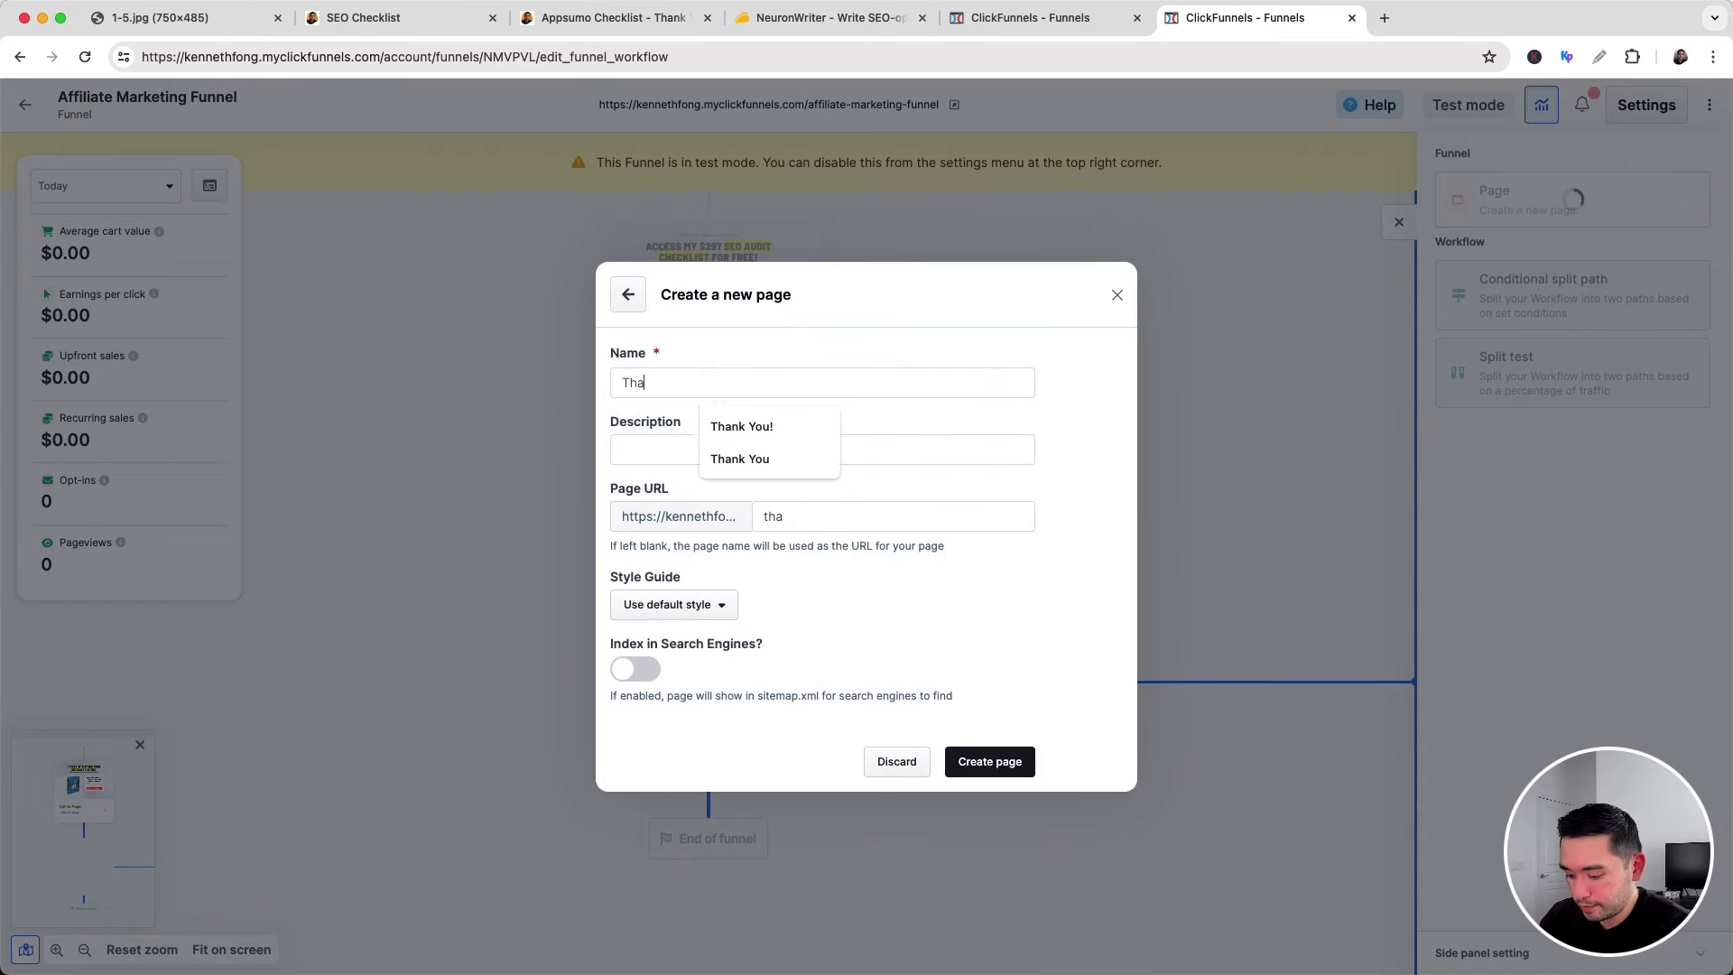
pyautogui.write('nk You!')
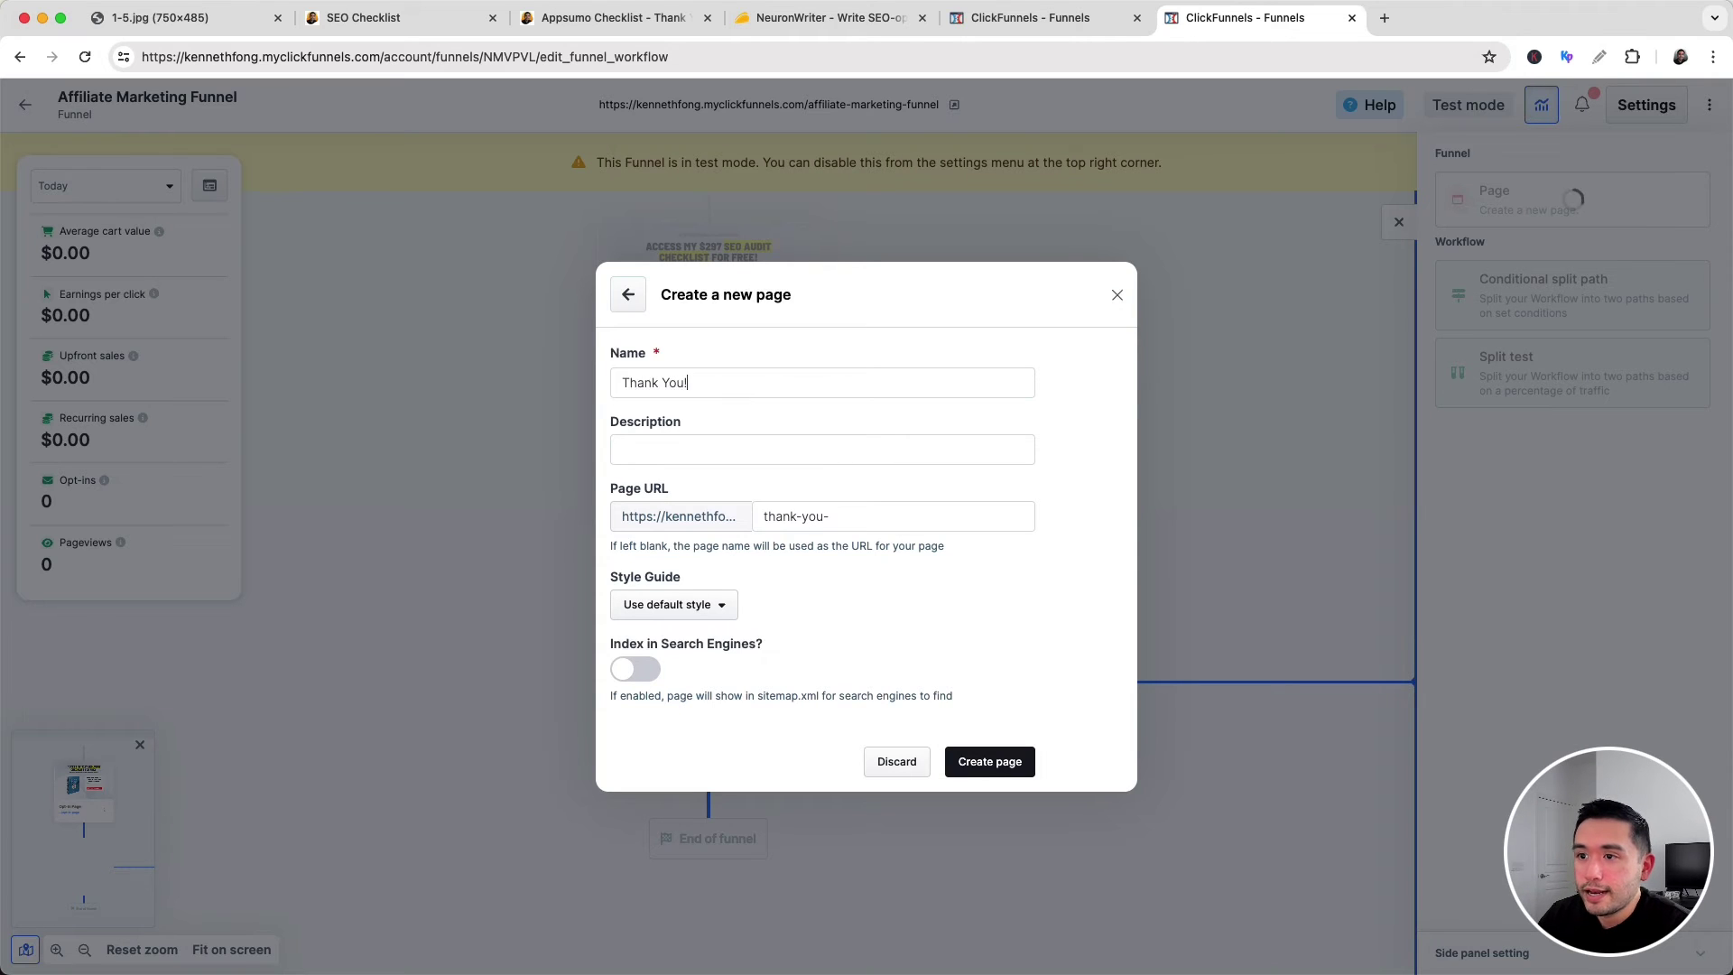
pyautogui.click(1004, 761)
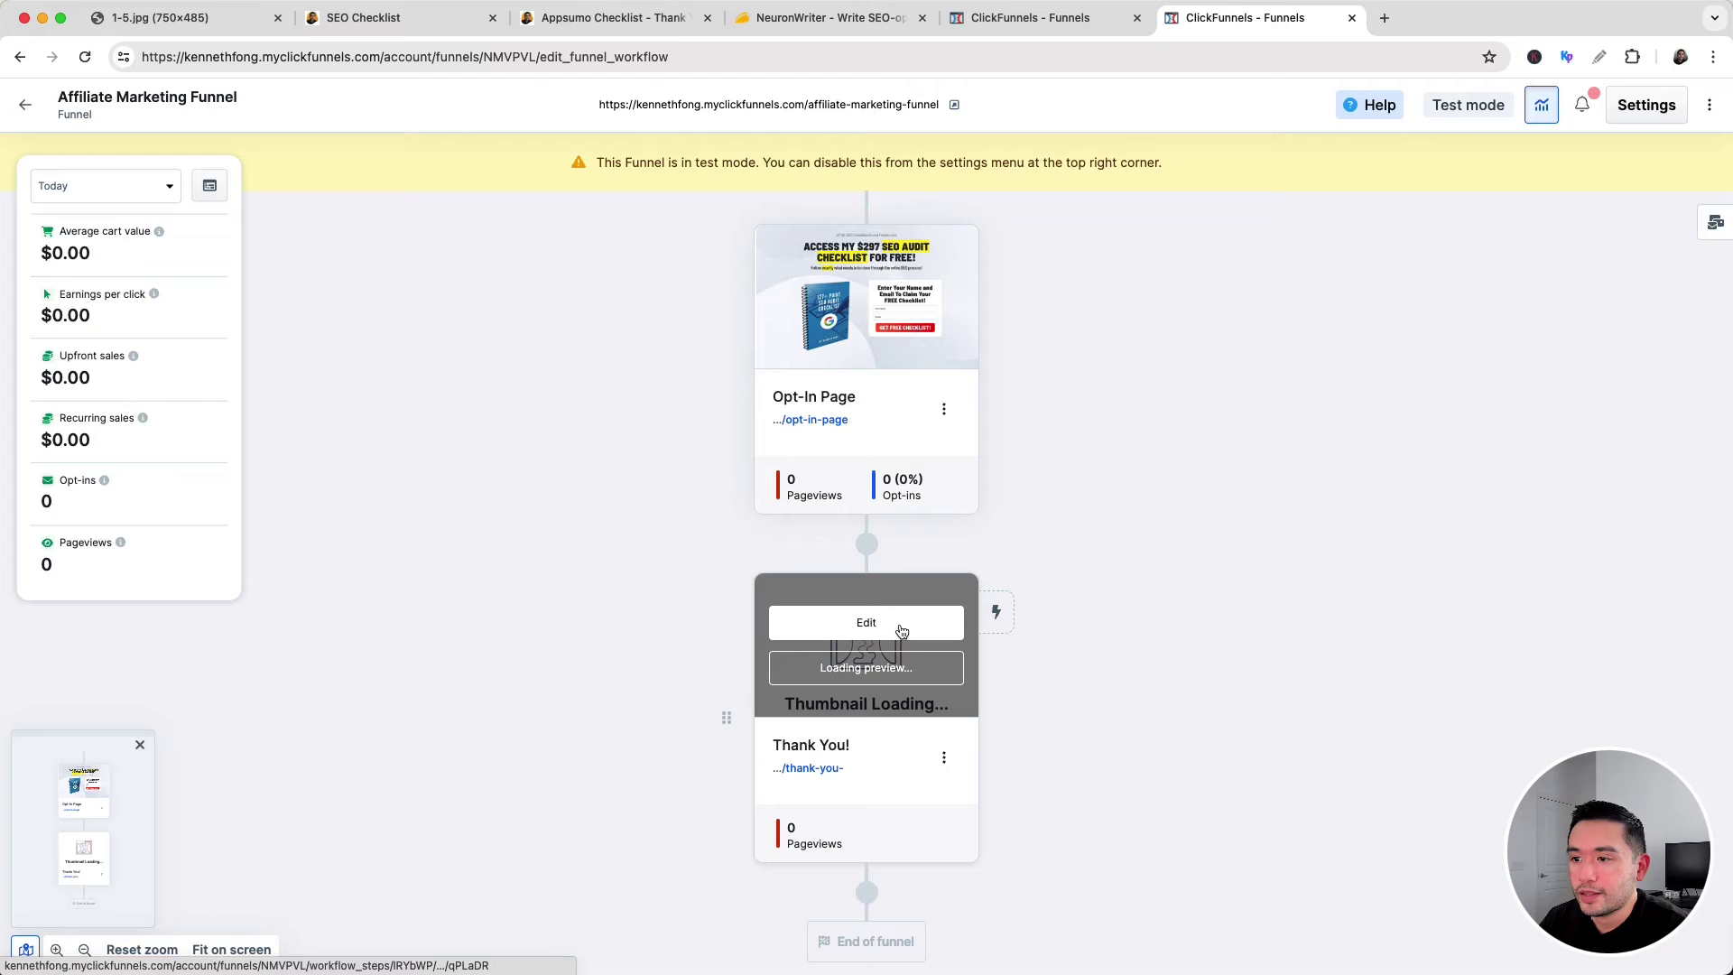
pyautogui.click(897, 623)
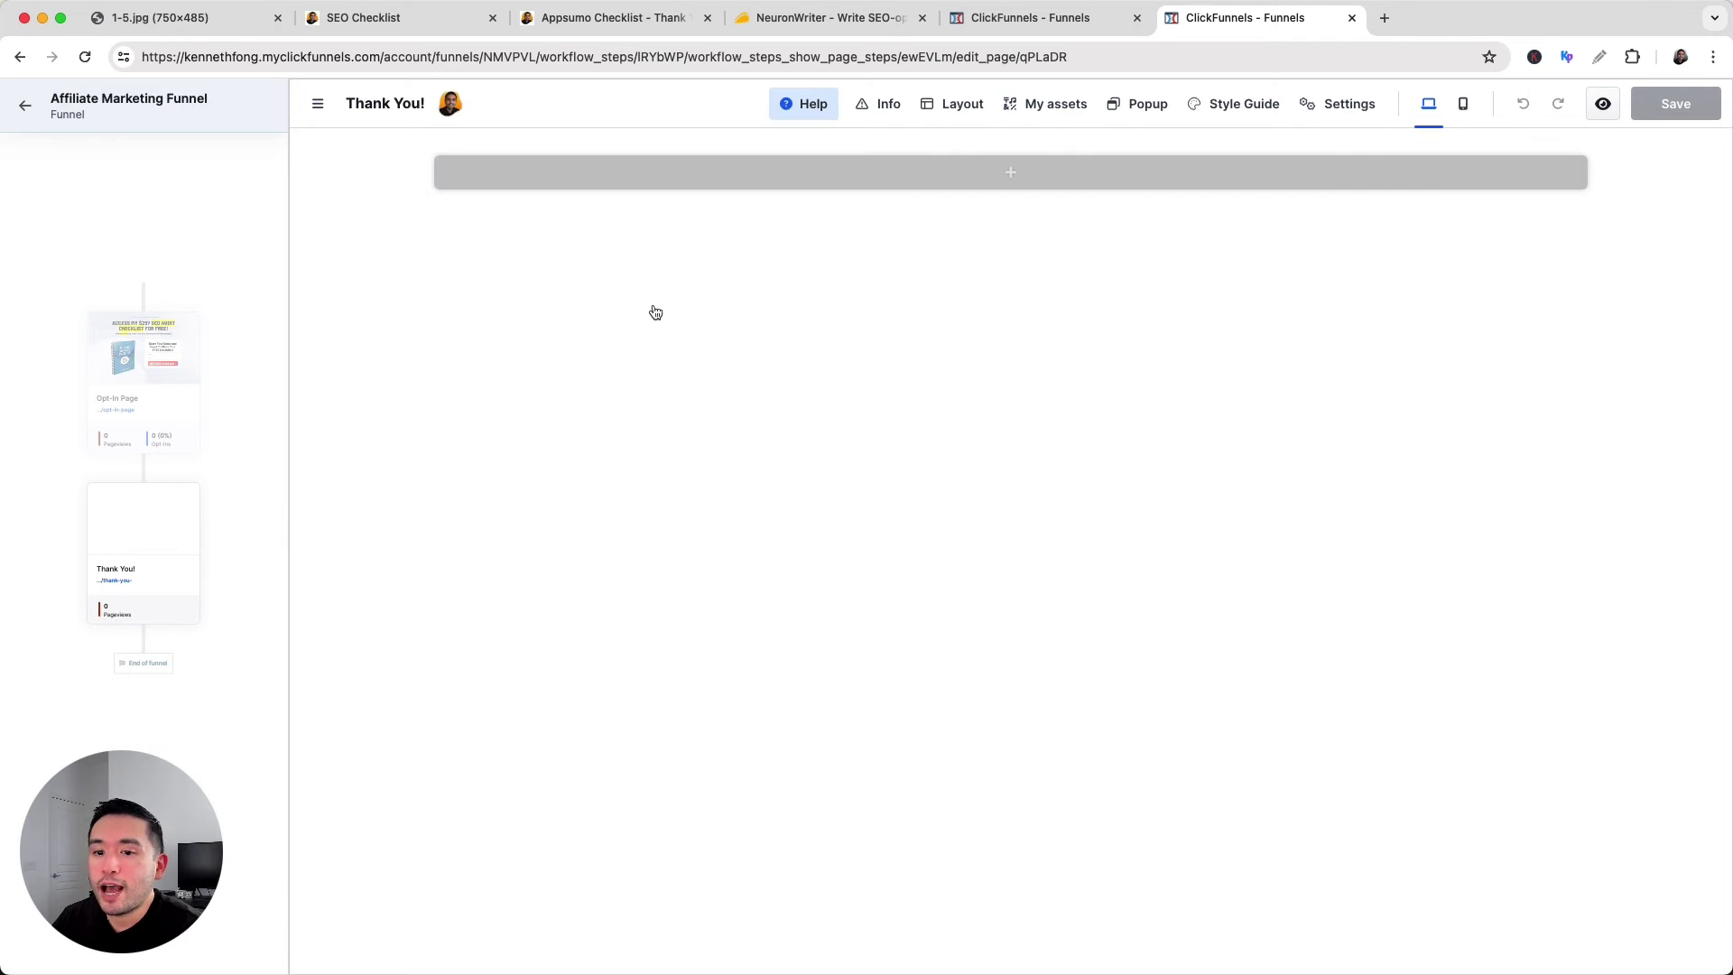
# Give the Thank You! page the grey wave background image.
pyautogui.click(630, 20)
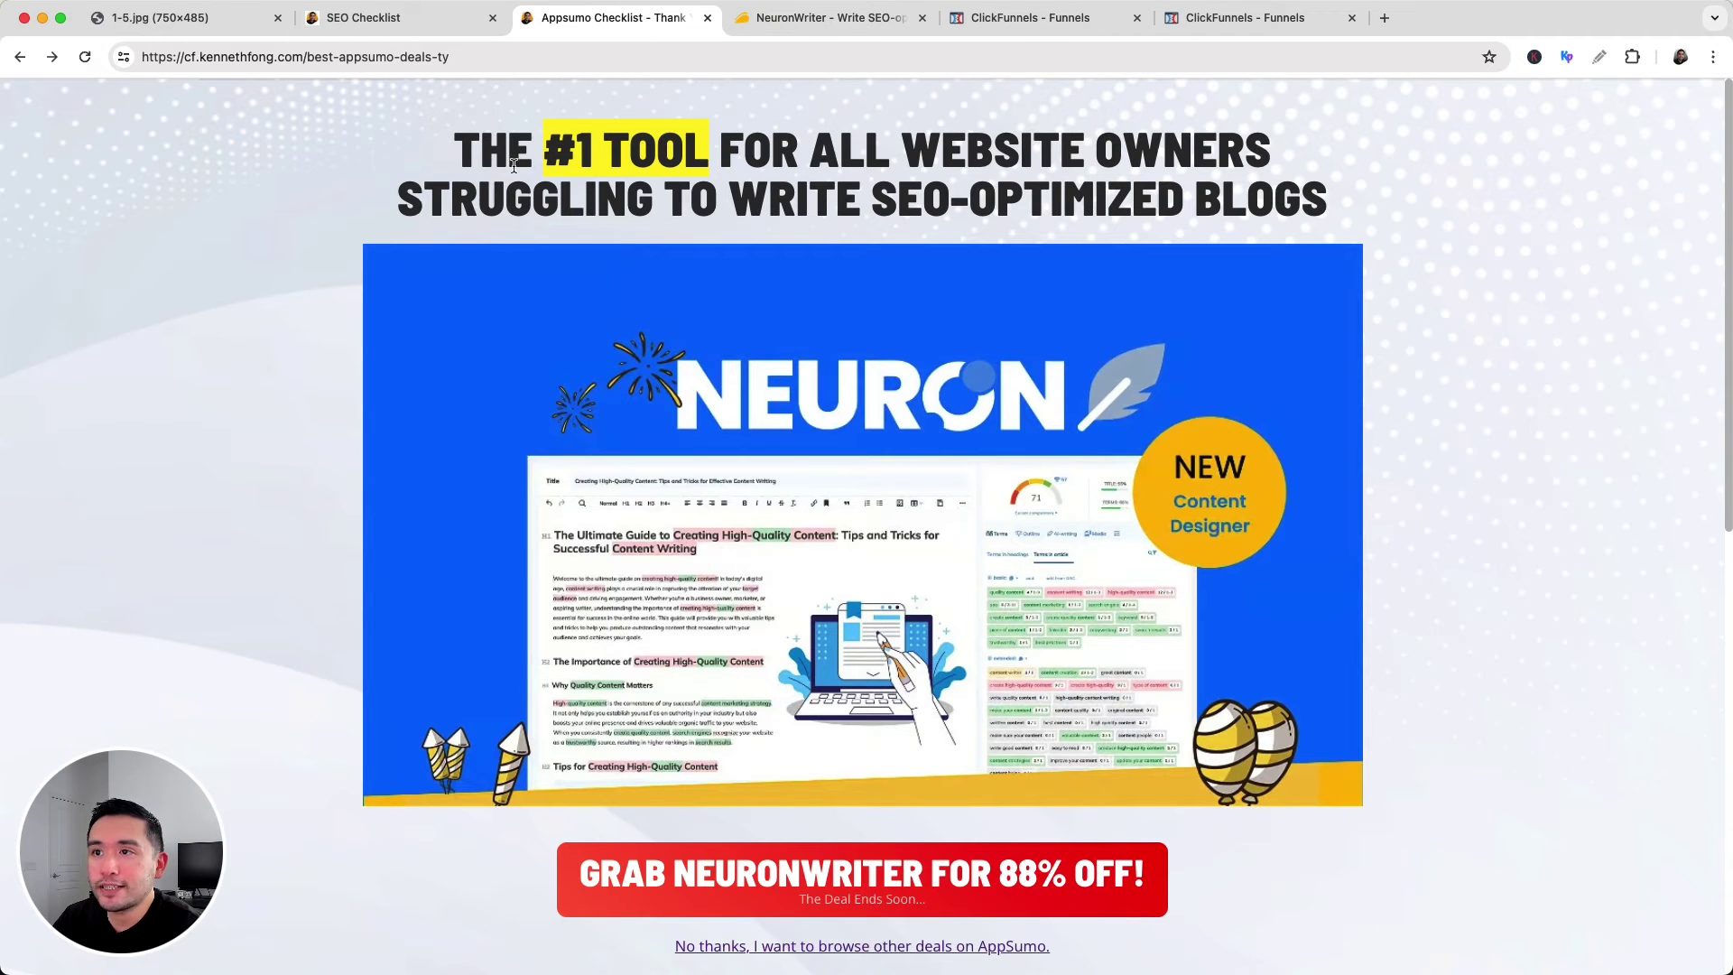
pyautogui.scroll(-10, 958, 390)
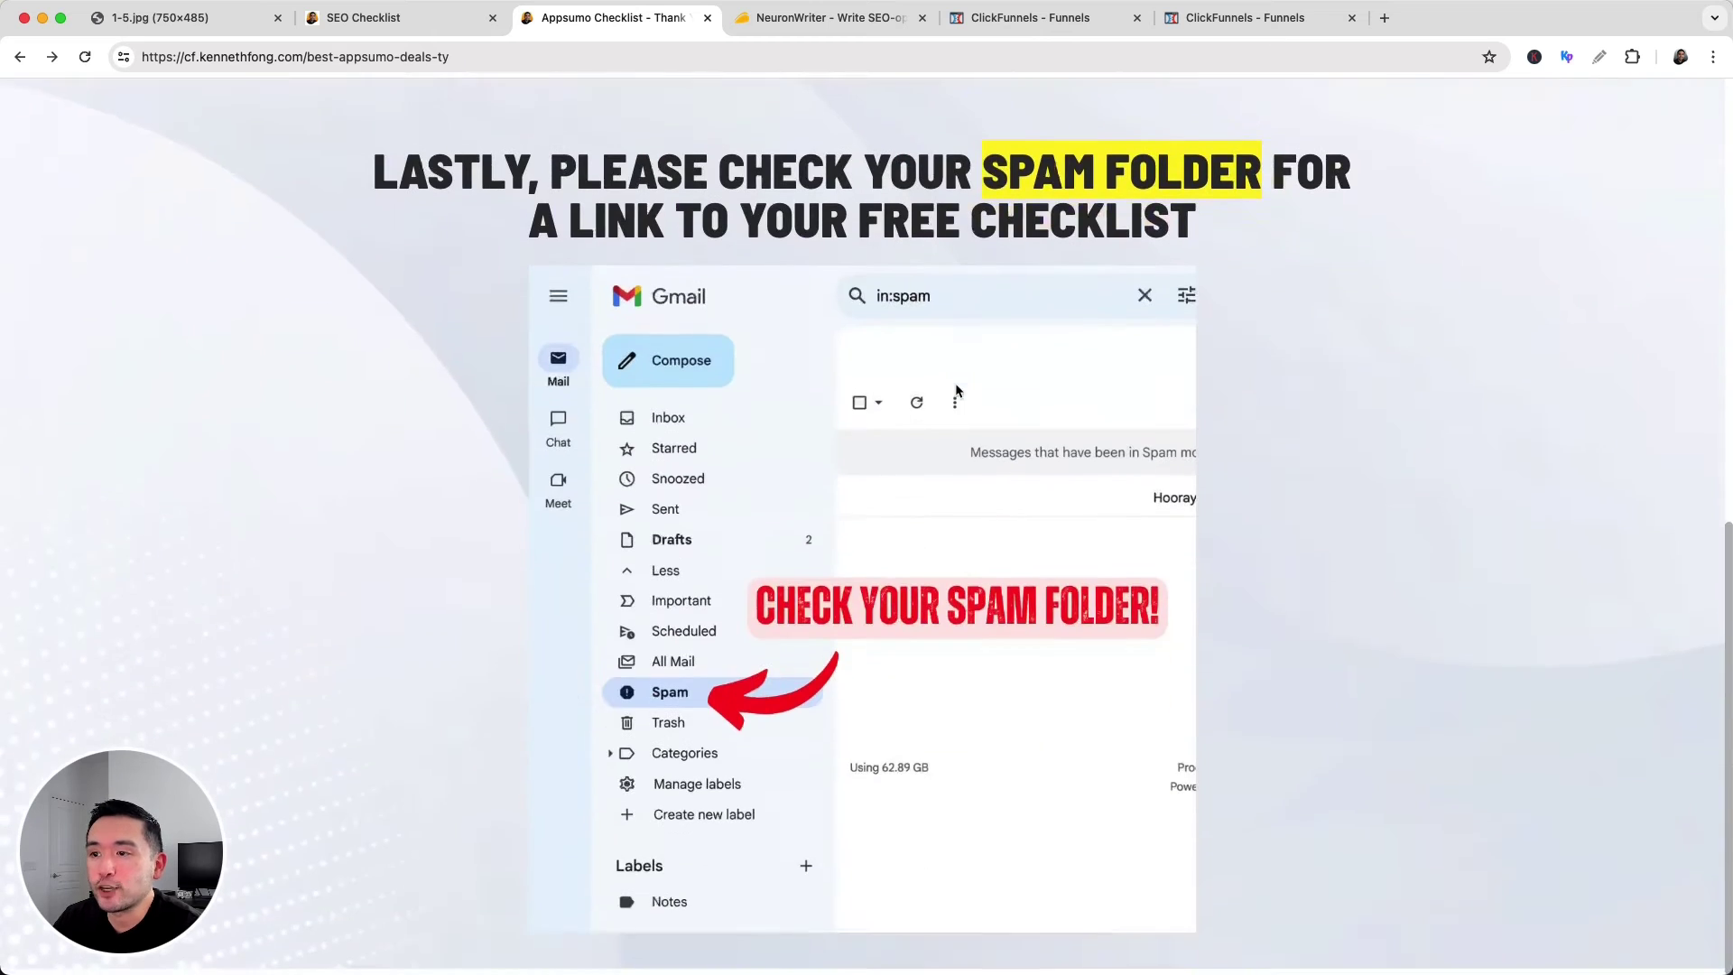
pyautogui.scroll(10, 957, 389)
pyautogui.click(1262, 20)
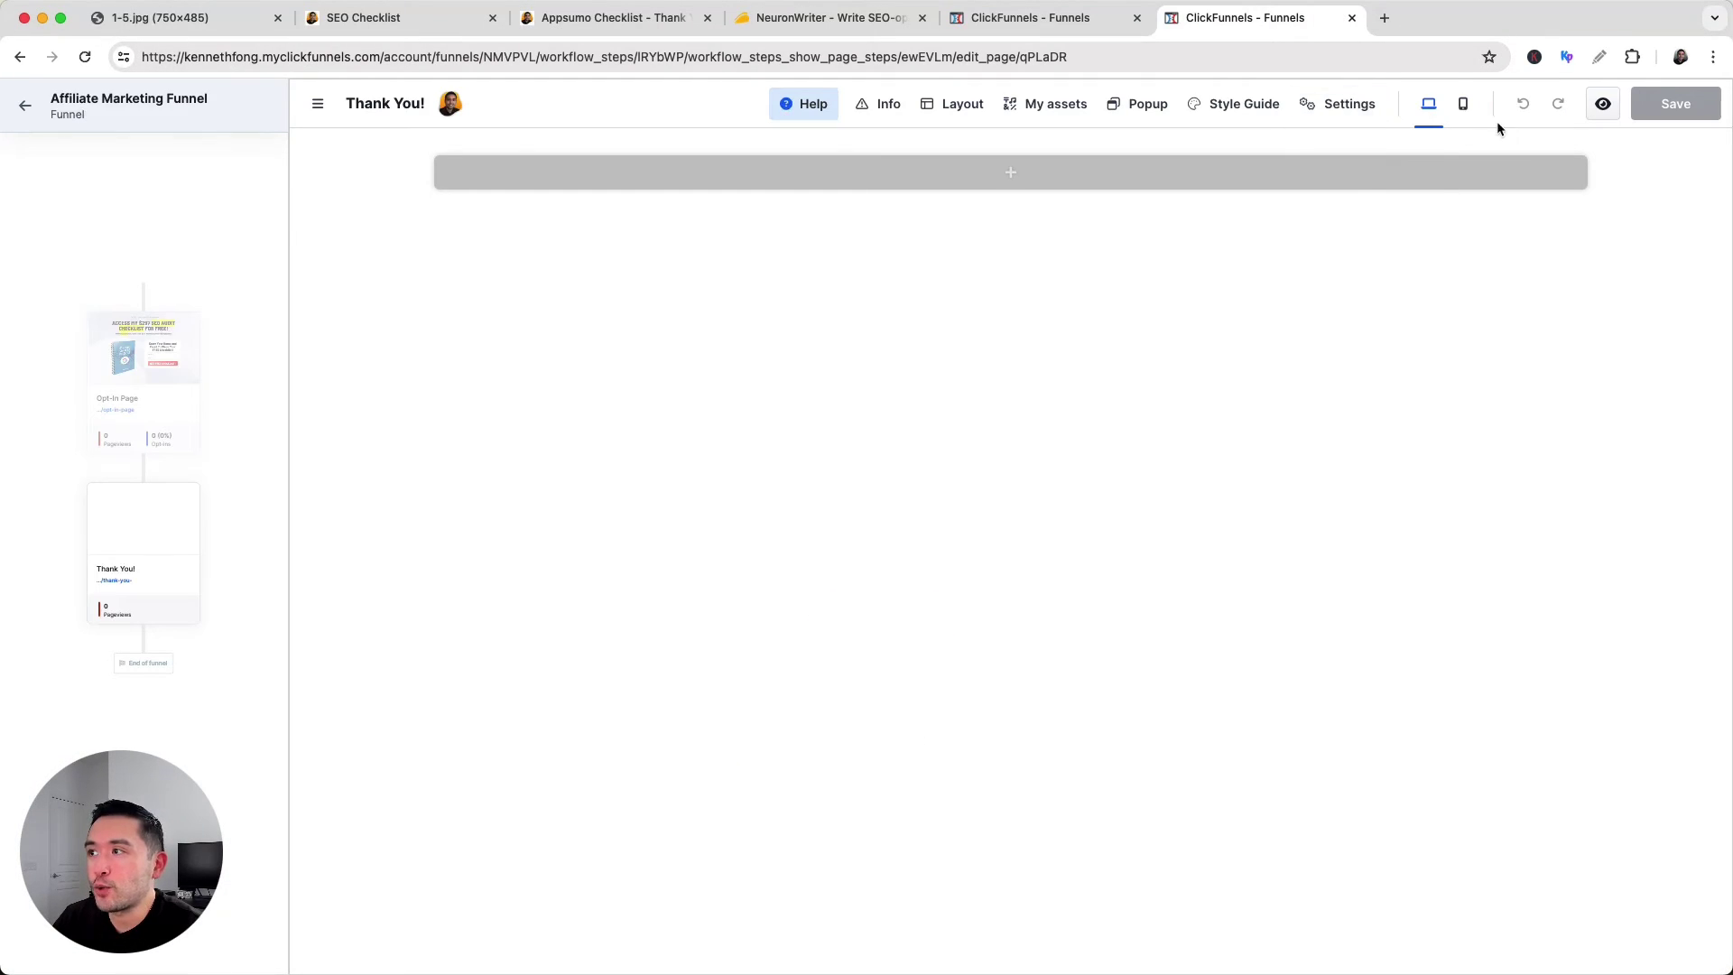
pyautogui.click(1349, 103)
pyautogui.click(1355, 145)
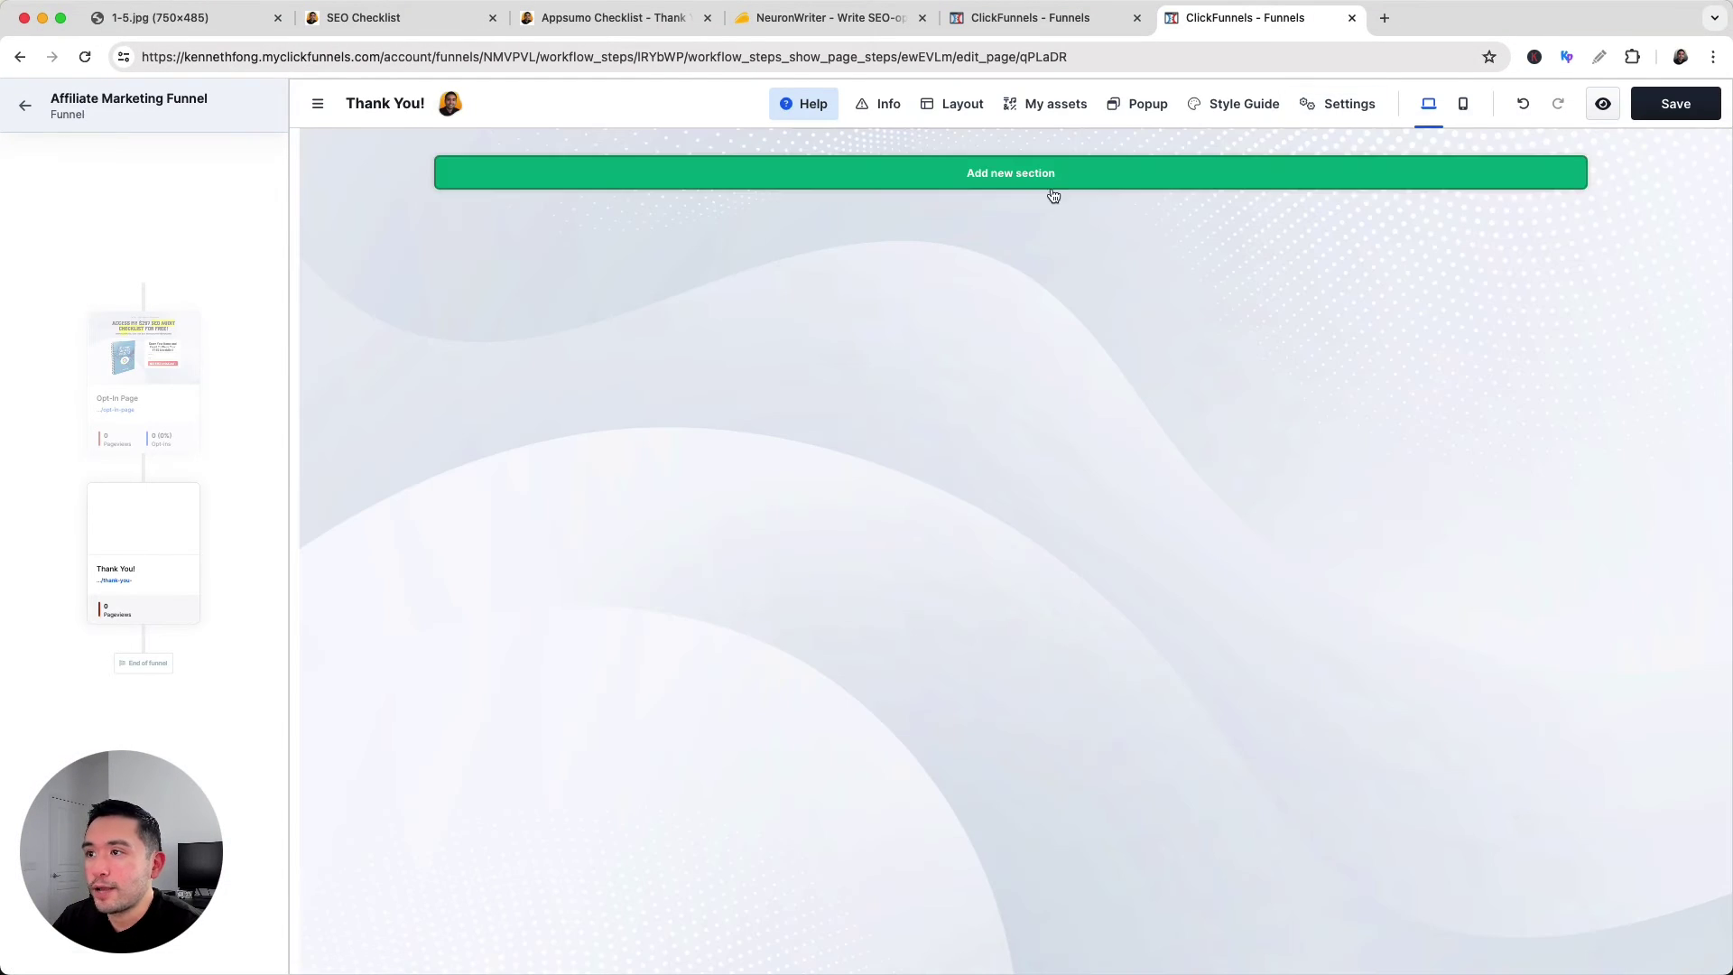
# Add a blank two-column section containing a headline and a sign-up button.
pyautogui.click(1020, 171)
pyautogui.click(1095, 230)
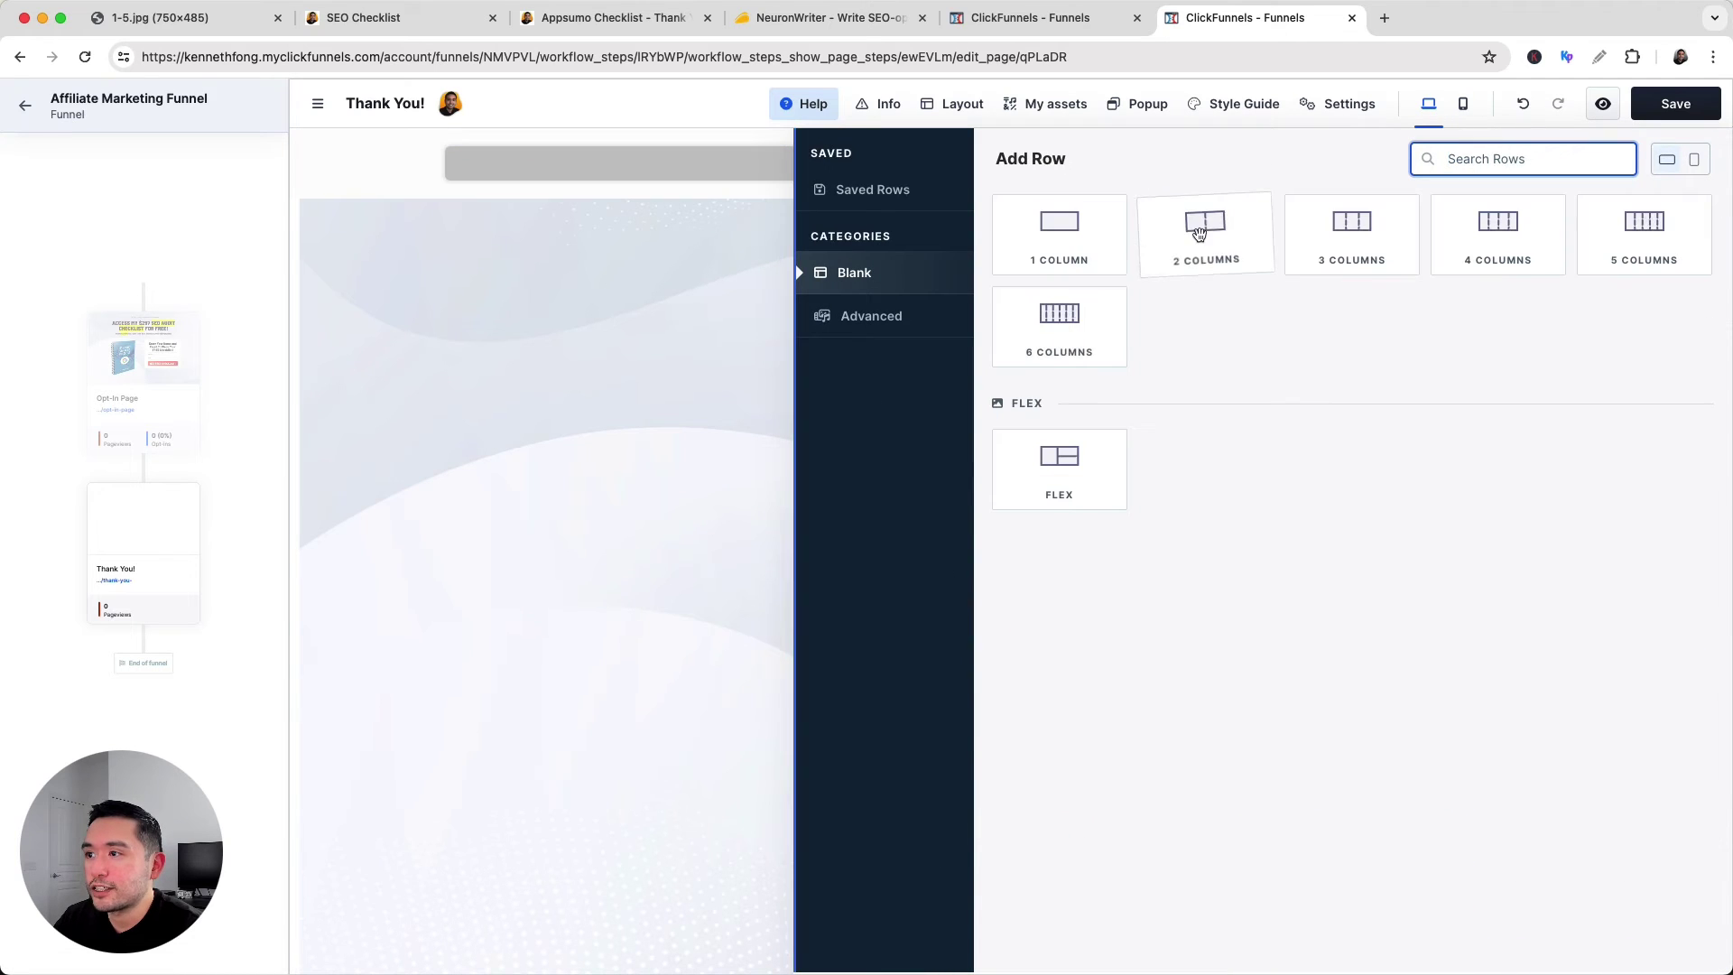
pyautogui.click(1189, 228)
pyautogui.moveTo(1527, 386); pyautogui.dragTo(1123, 203)
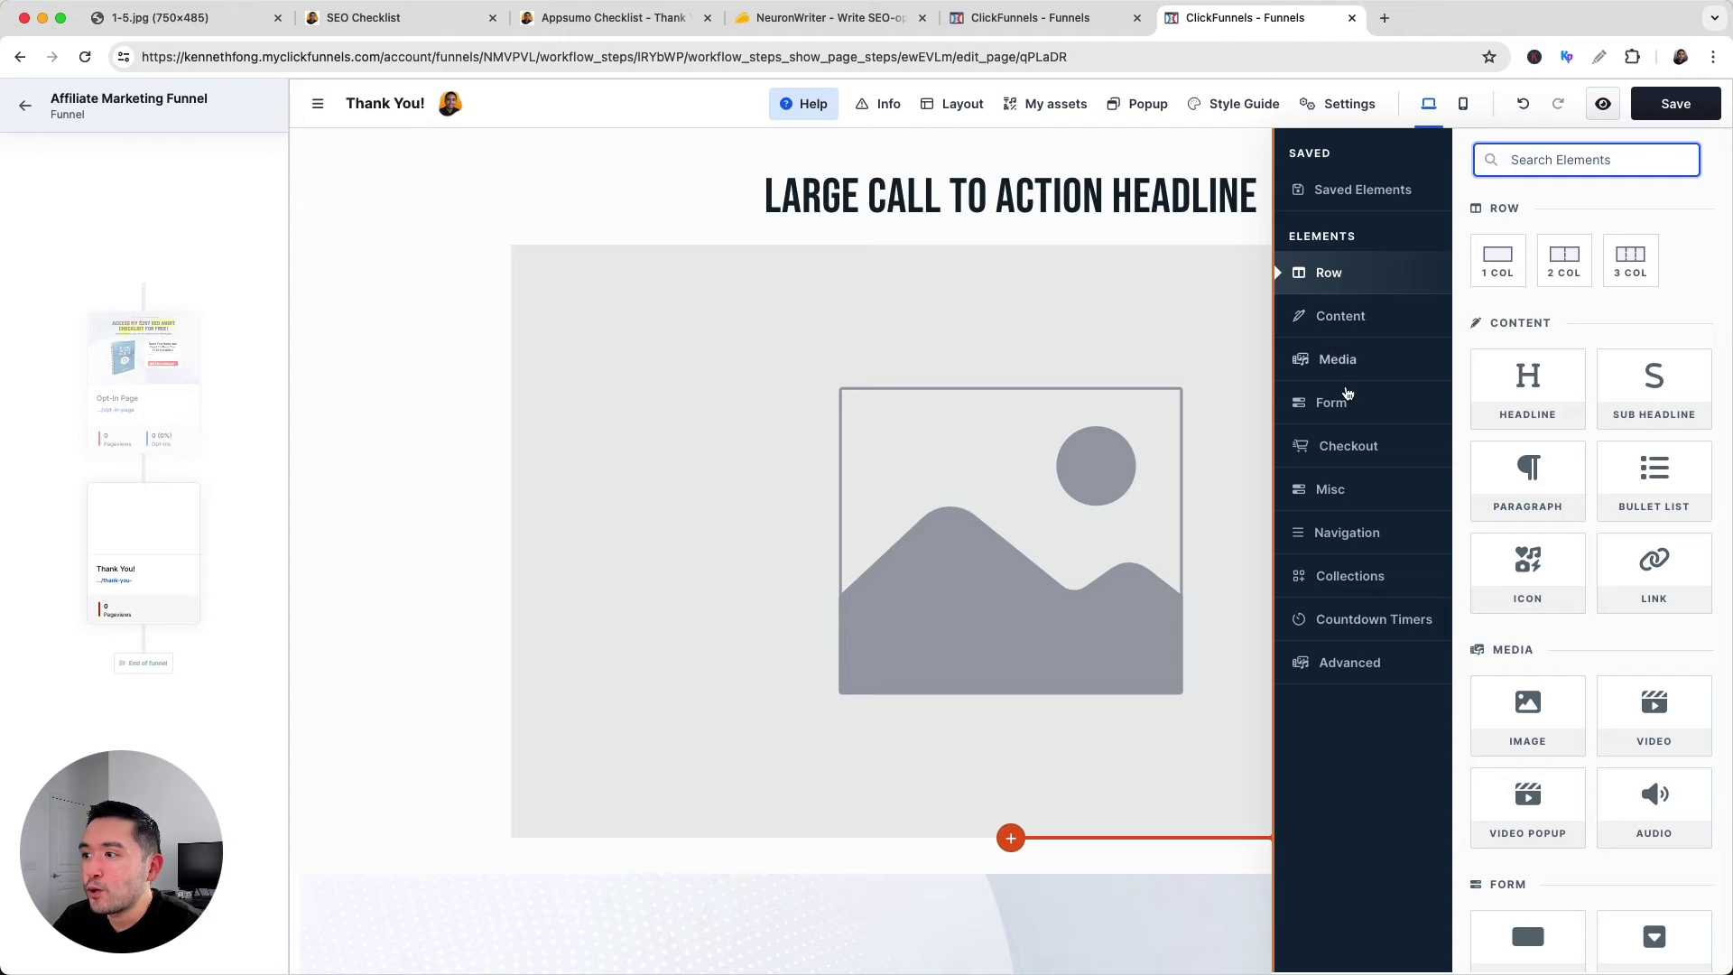
pyautogui.click(1342, 406)
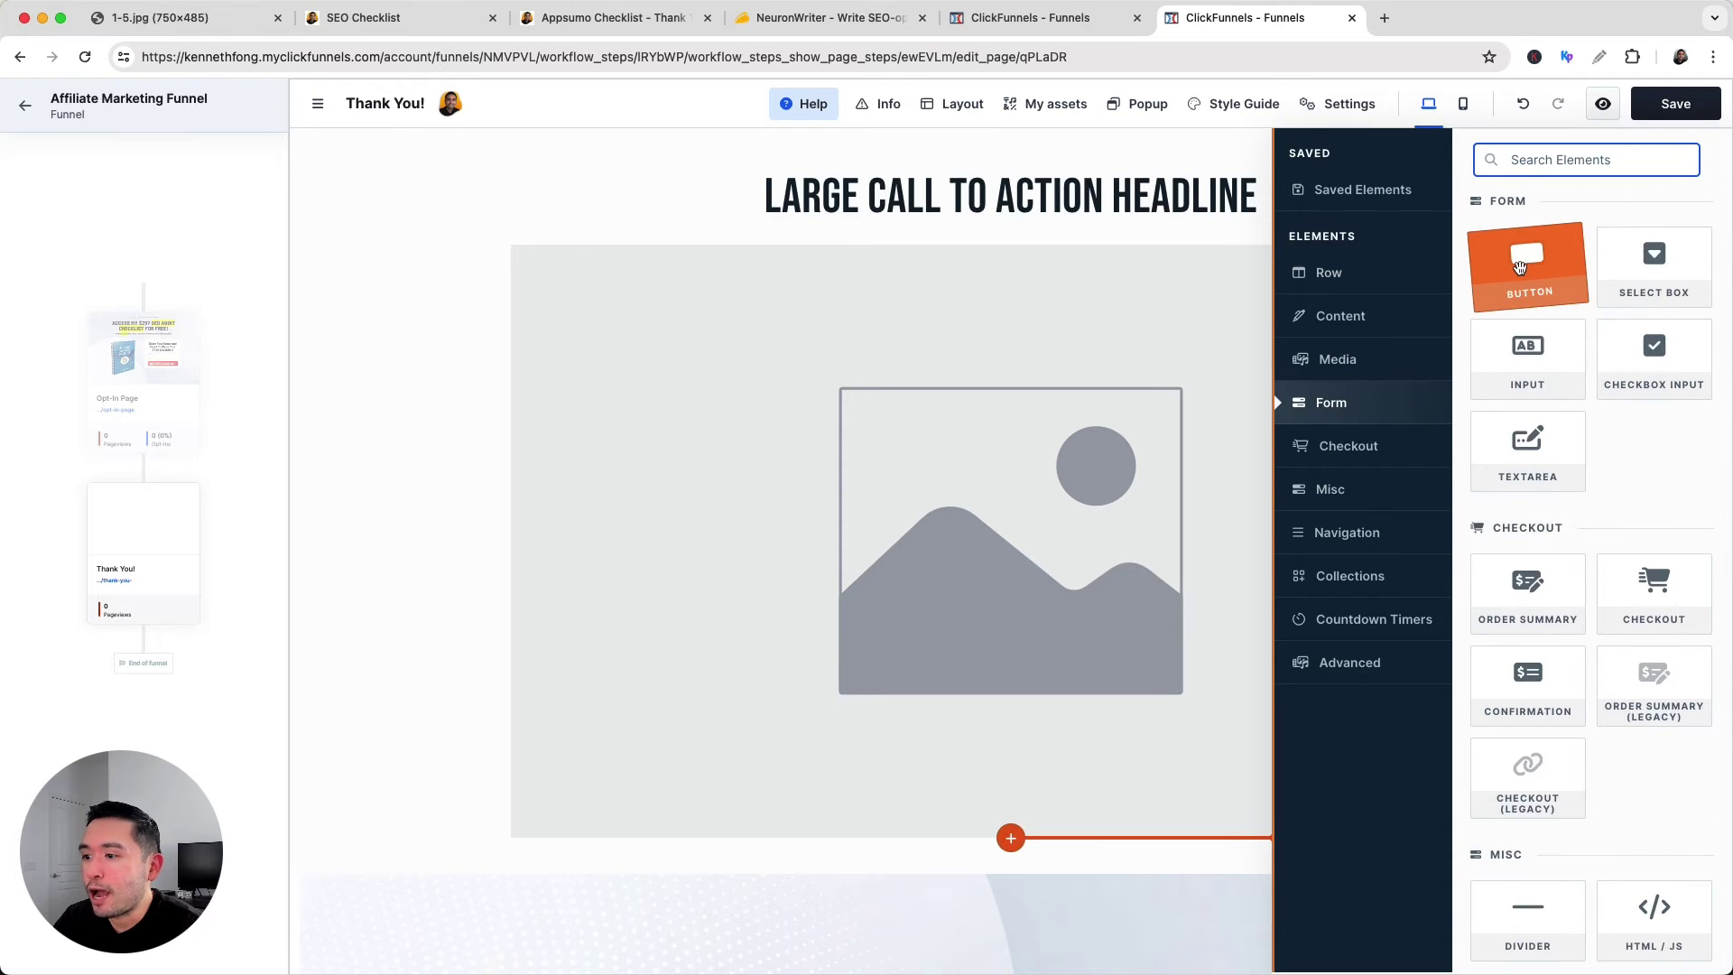
pyautogui.moveTo(1527, 261); pyautogui.dragTo(1259, 490)
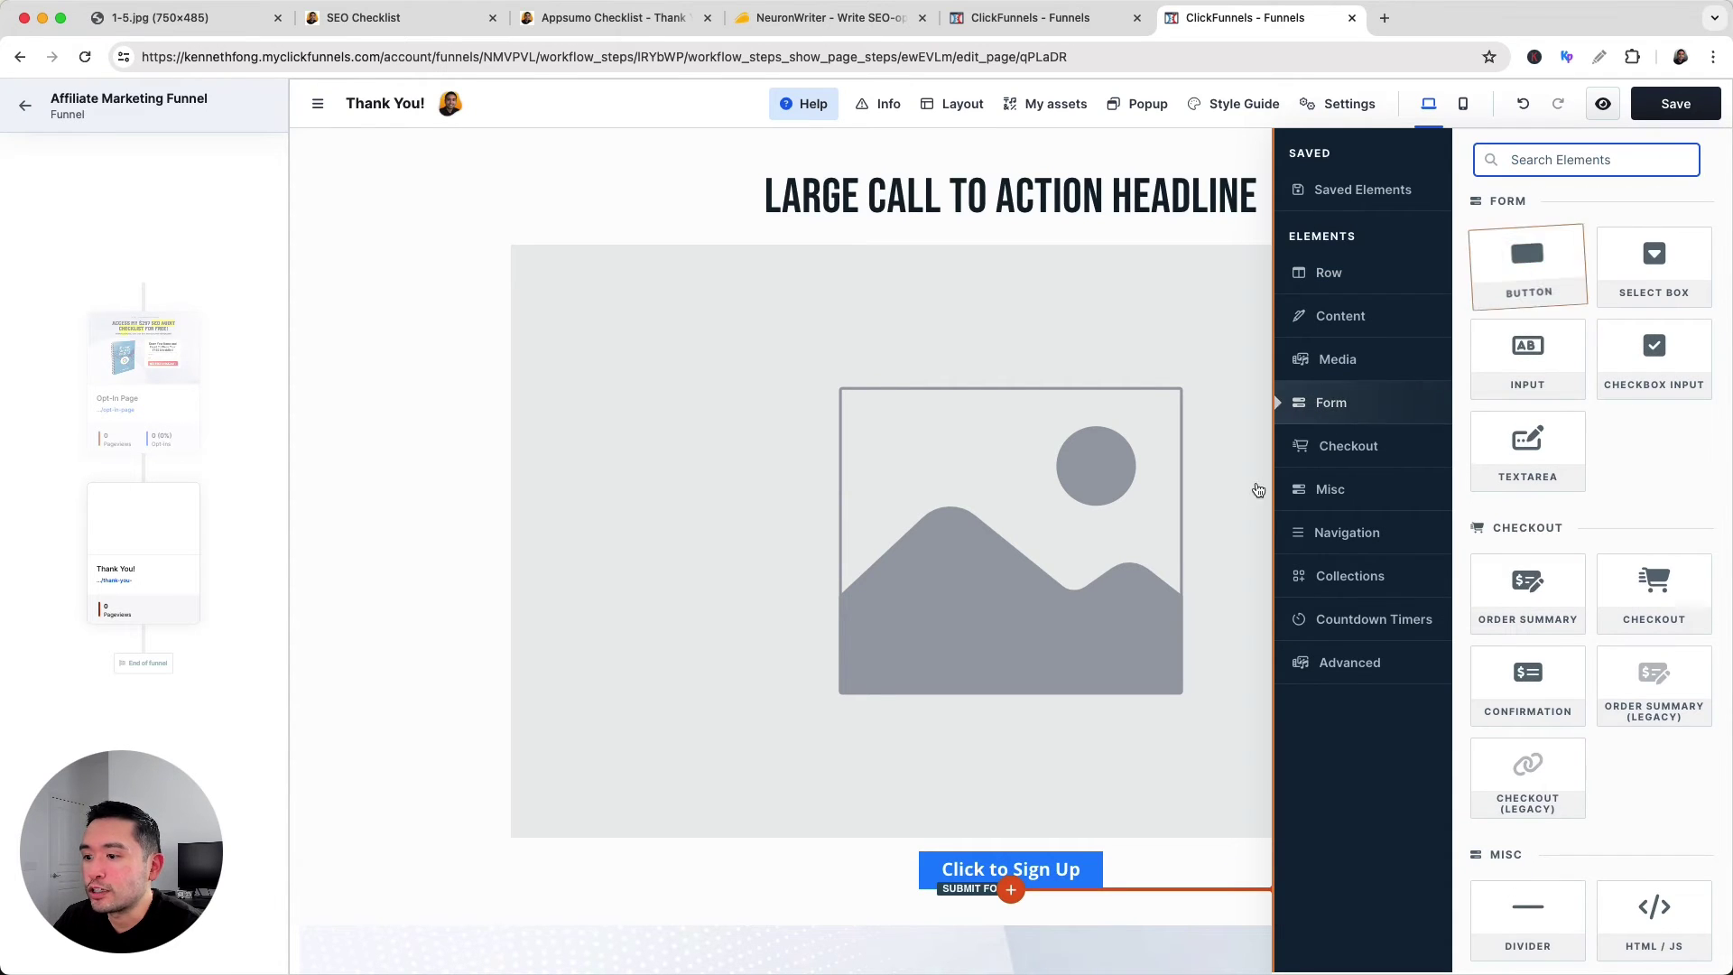
# Add a placeholder paragraph, a second headline and an image placeholder.
pyautogui.click(1342, 318)
pyautogui.click(1547, 359)
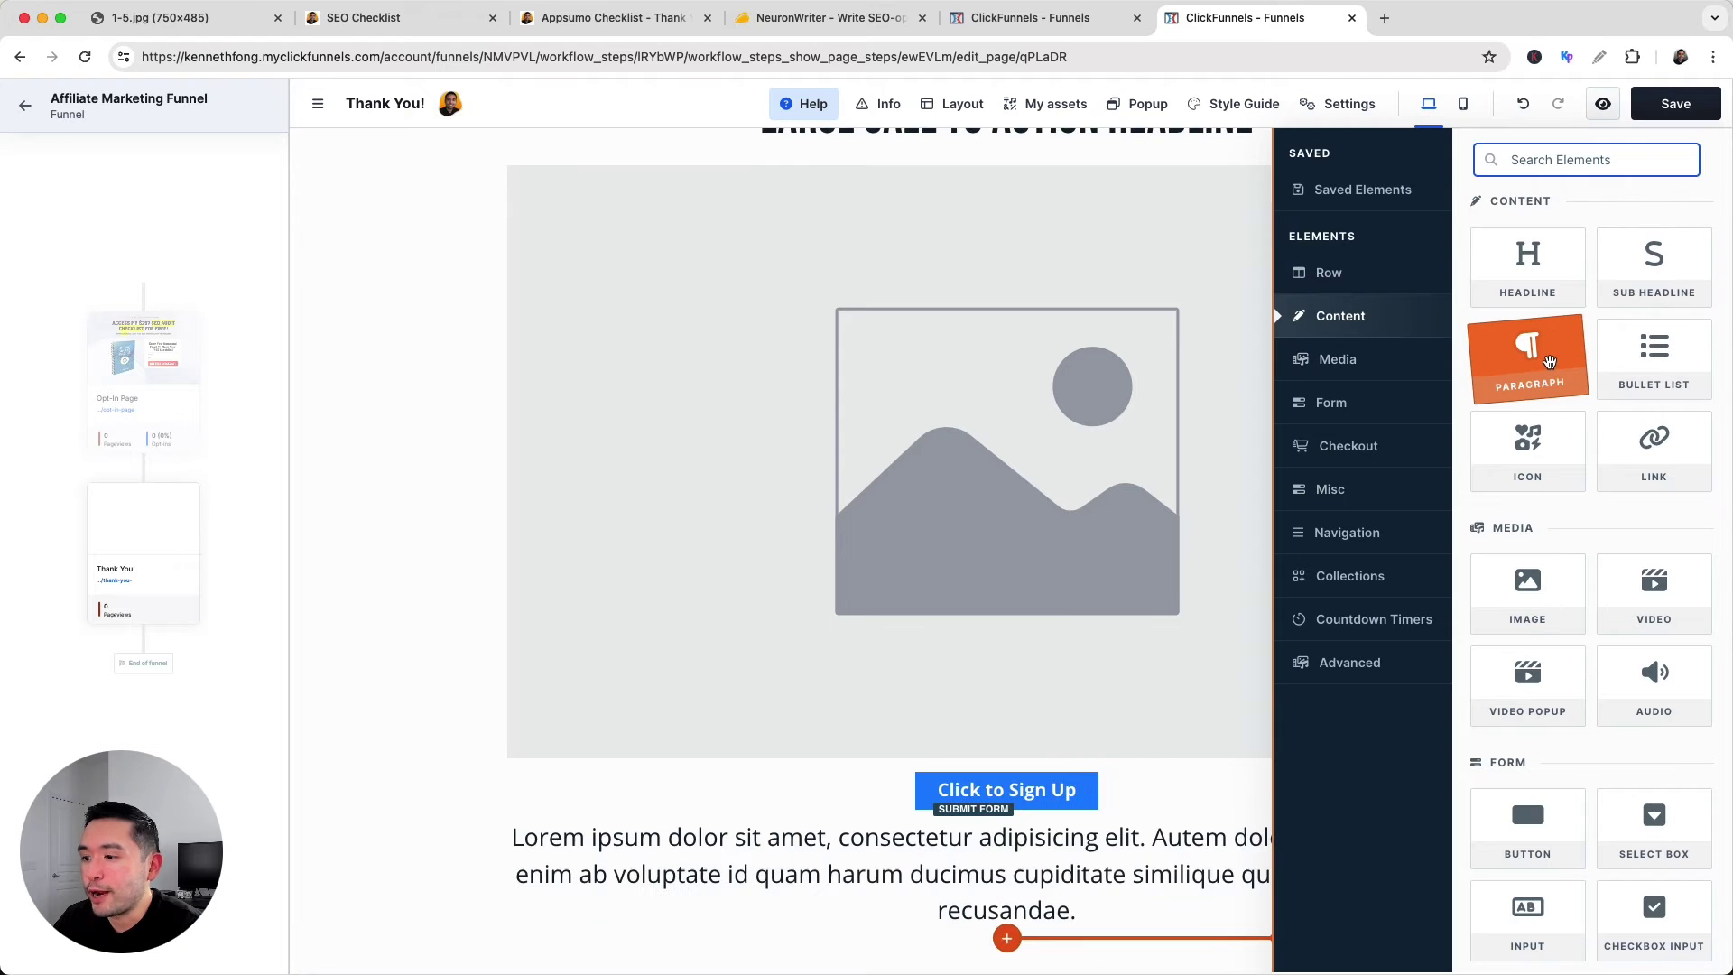
pyautogui.click(1529, 263)
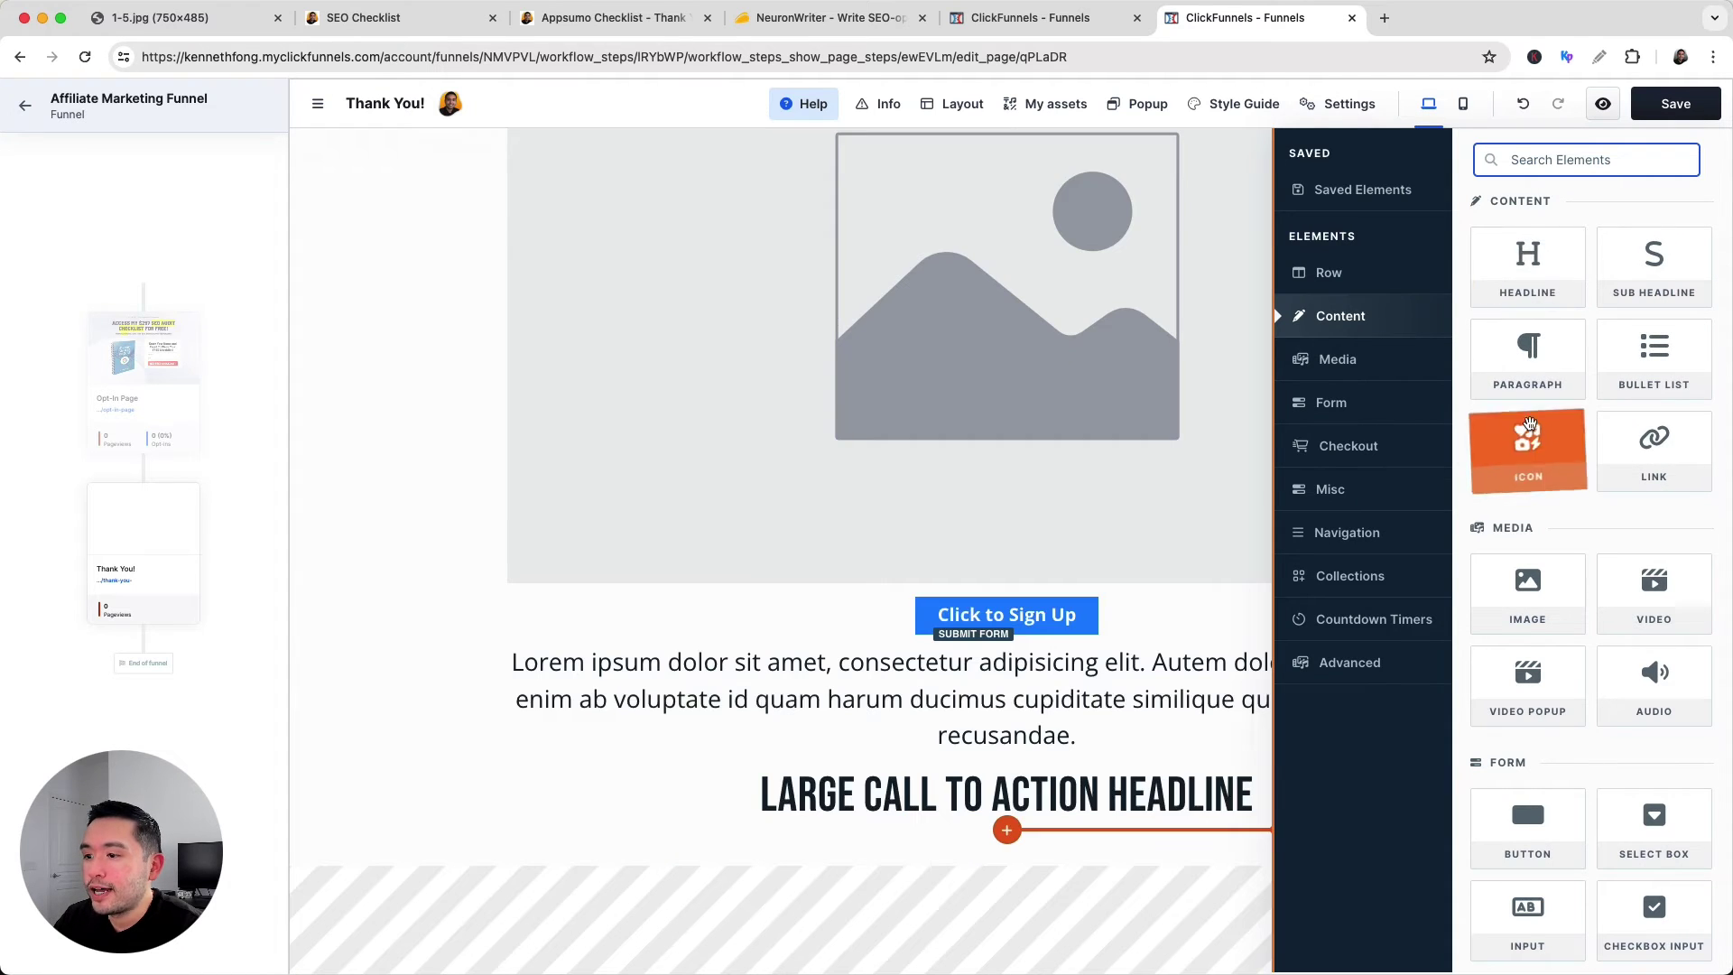
pyautogui.scroll(-4, 1529, 424)
pyautogui.click(1554, 277)
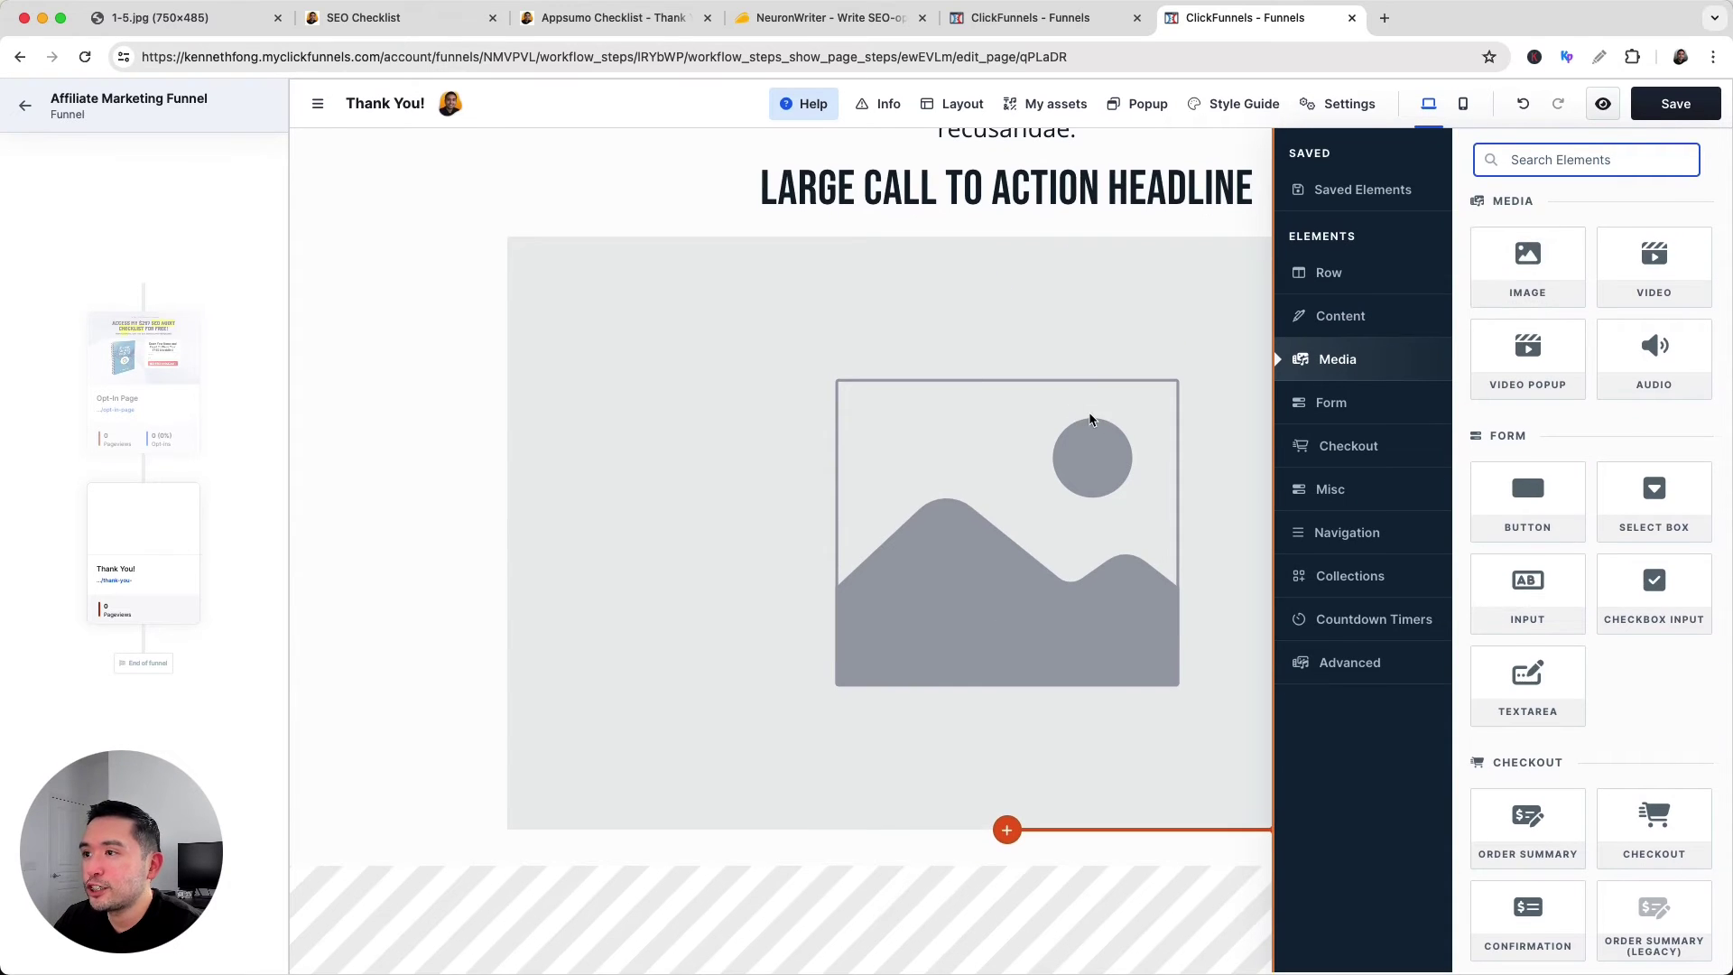
pyautogui.click(1172, 317)
pyautogui.scroll(5, 1033, 430)
pyautogui.scroll(5, 1034, 429)
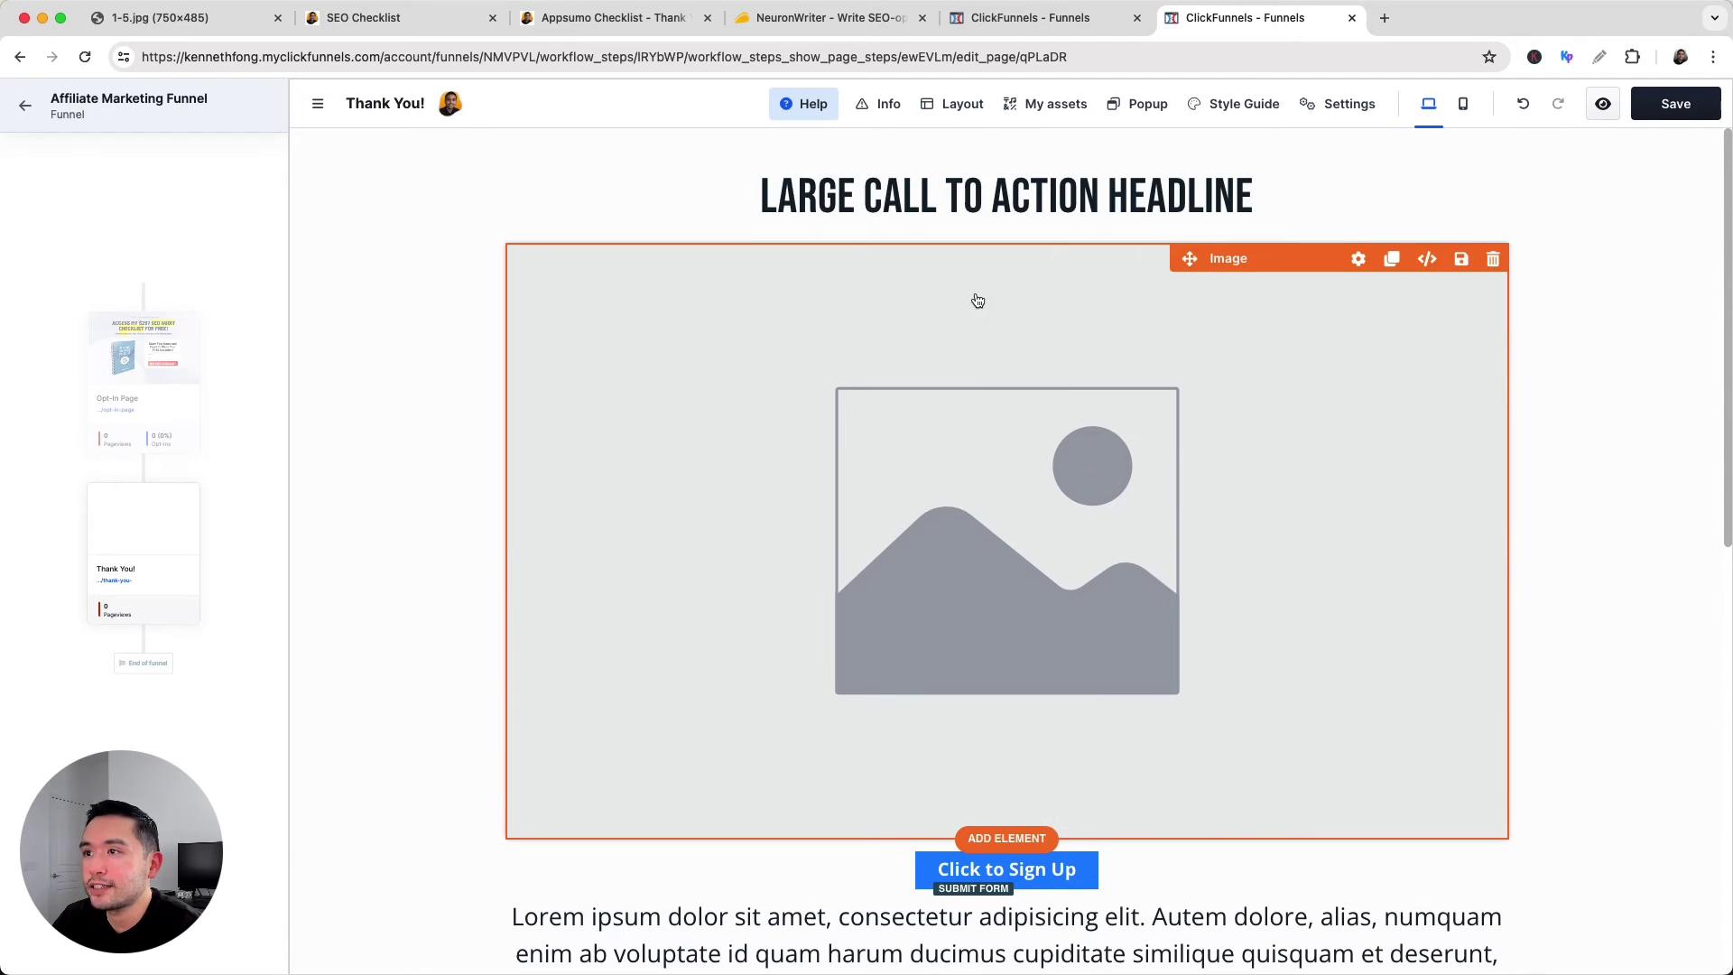
# Paste 'The #1 tool for all website owners…' into the Thank You! headline.
pyautogui.press('super+3')
pyautogui.scroll(-7, 857, 225)
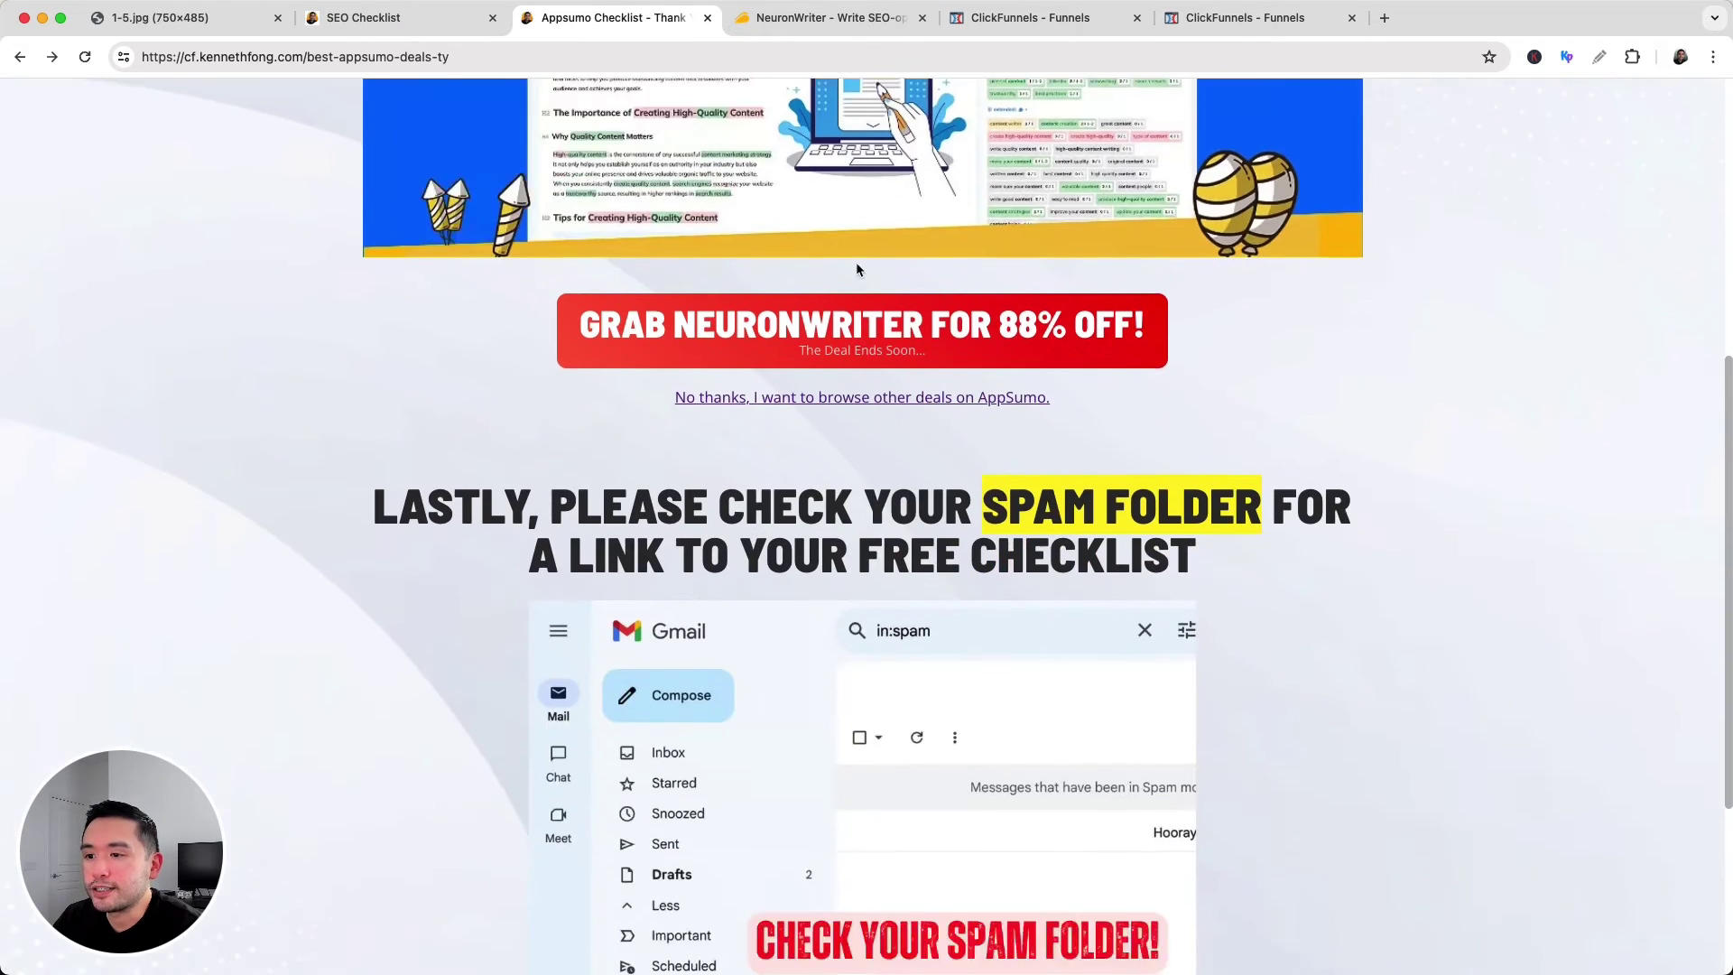
pyautogui.scroll(4, 919, 545)
pyautogui.scroll(3, 919, 545)
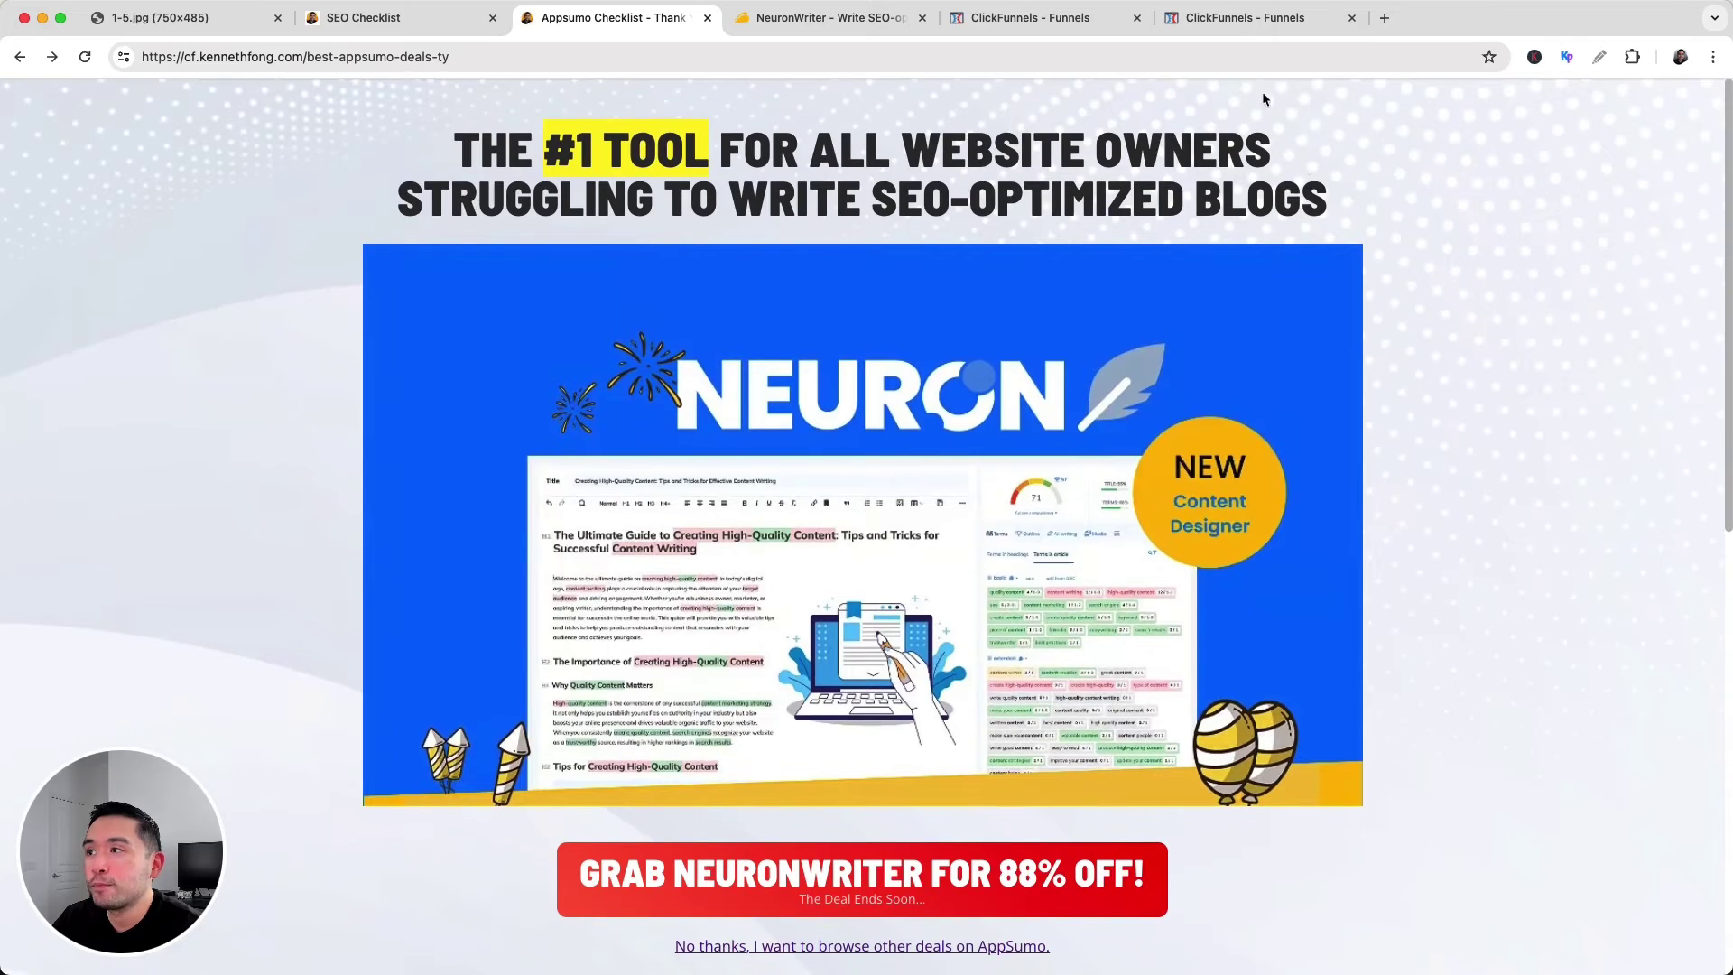
pyautogui.click(1227, 18)
pyautogui.write('THE #1 TOOL FOR ALL WEBSITE OWNERS STRUGGLING TO WRITE SEO-OPTIMIZED BLOGS')
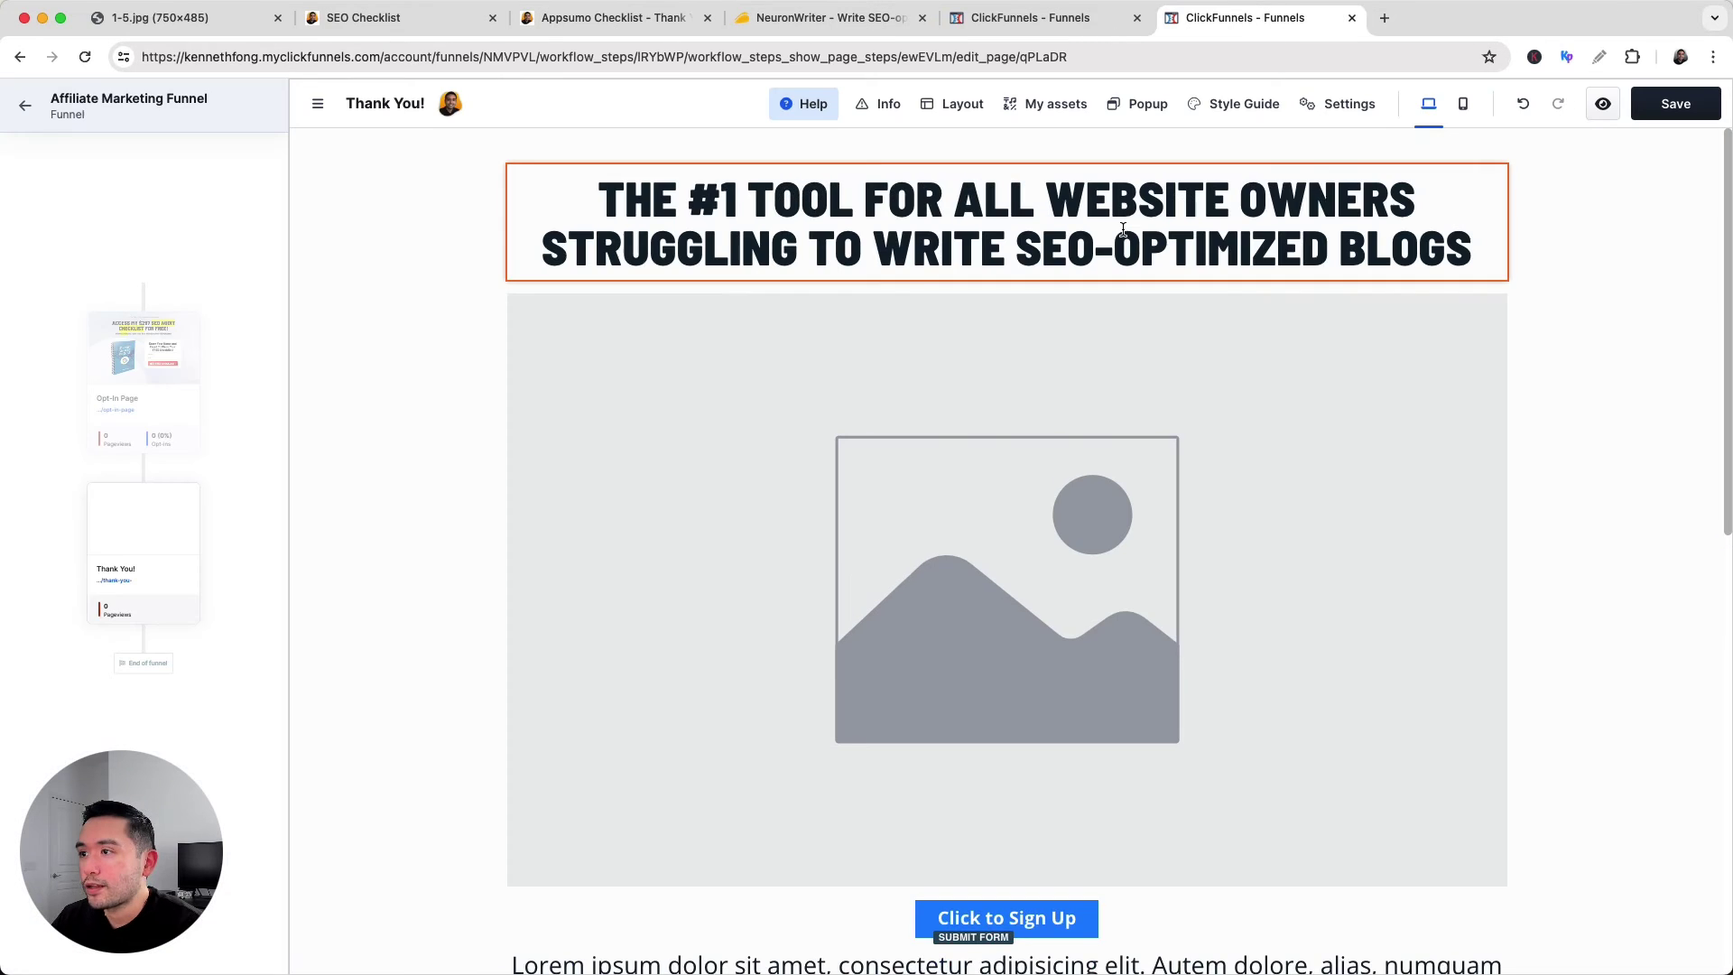
# Replace the placeholder image with the Neuron banner from the image gallery.
pyautogui.click(1109, 424)
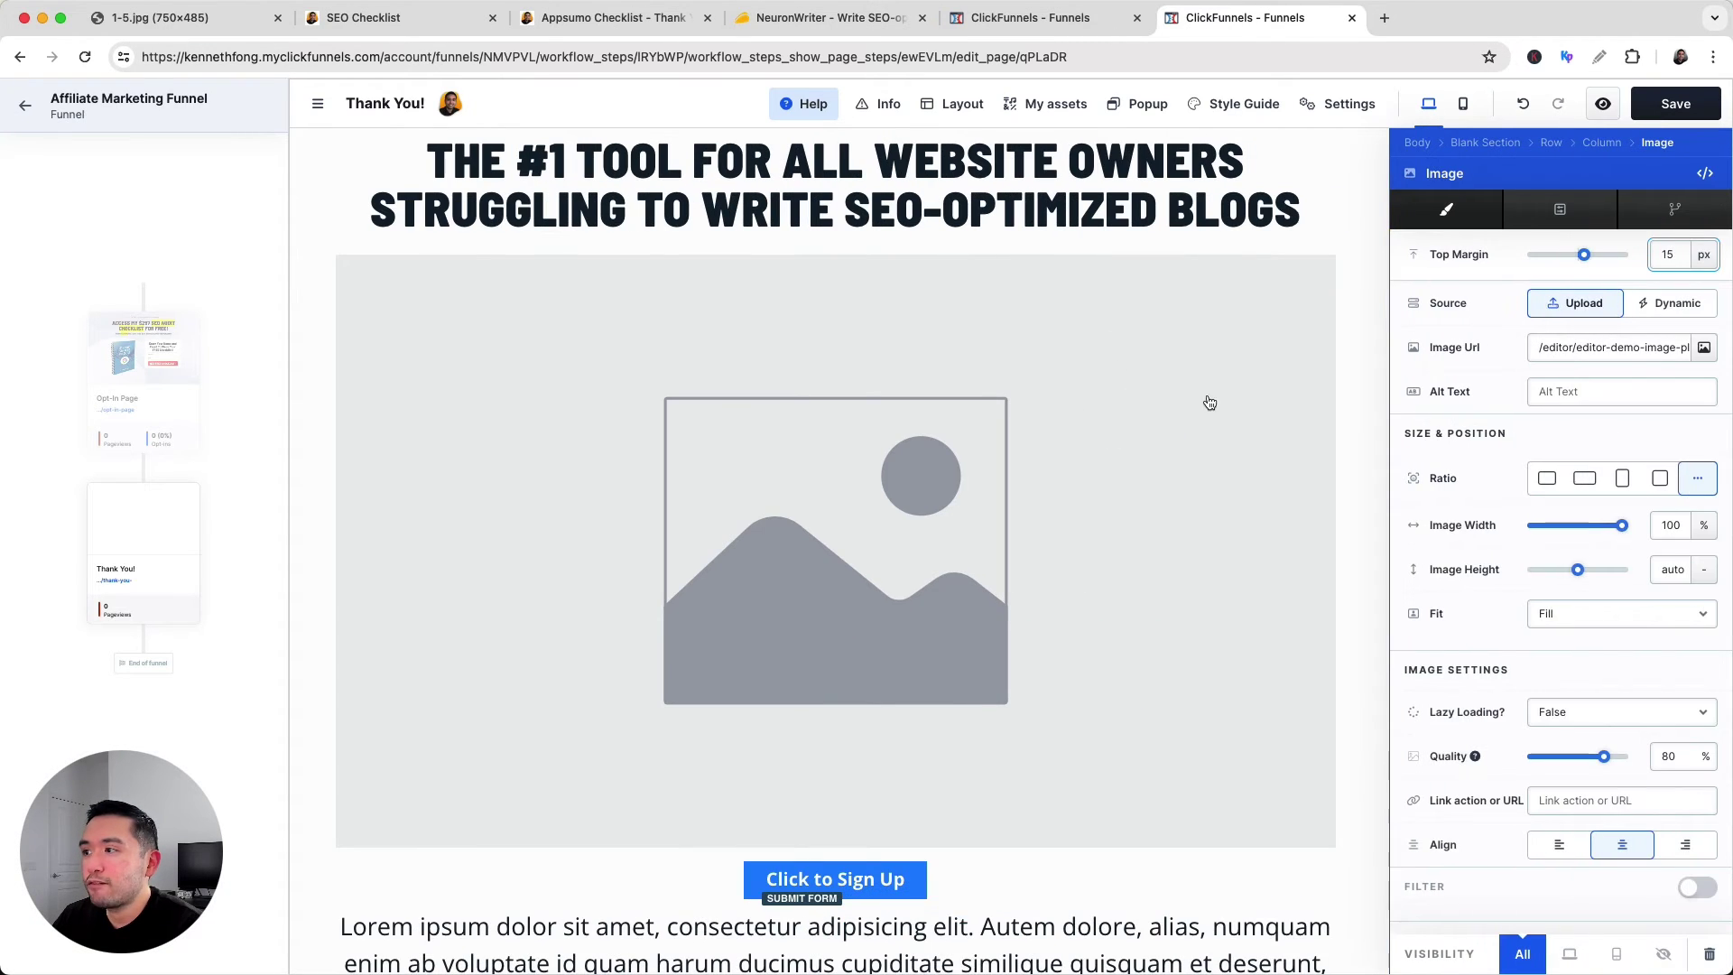
pyautogui.click(1702, 349)
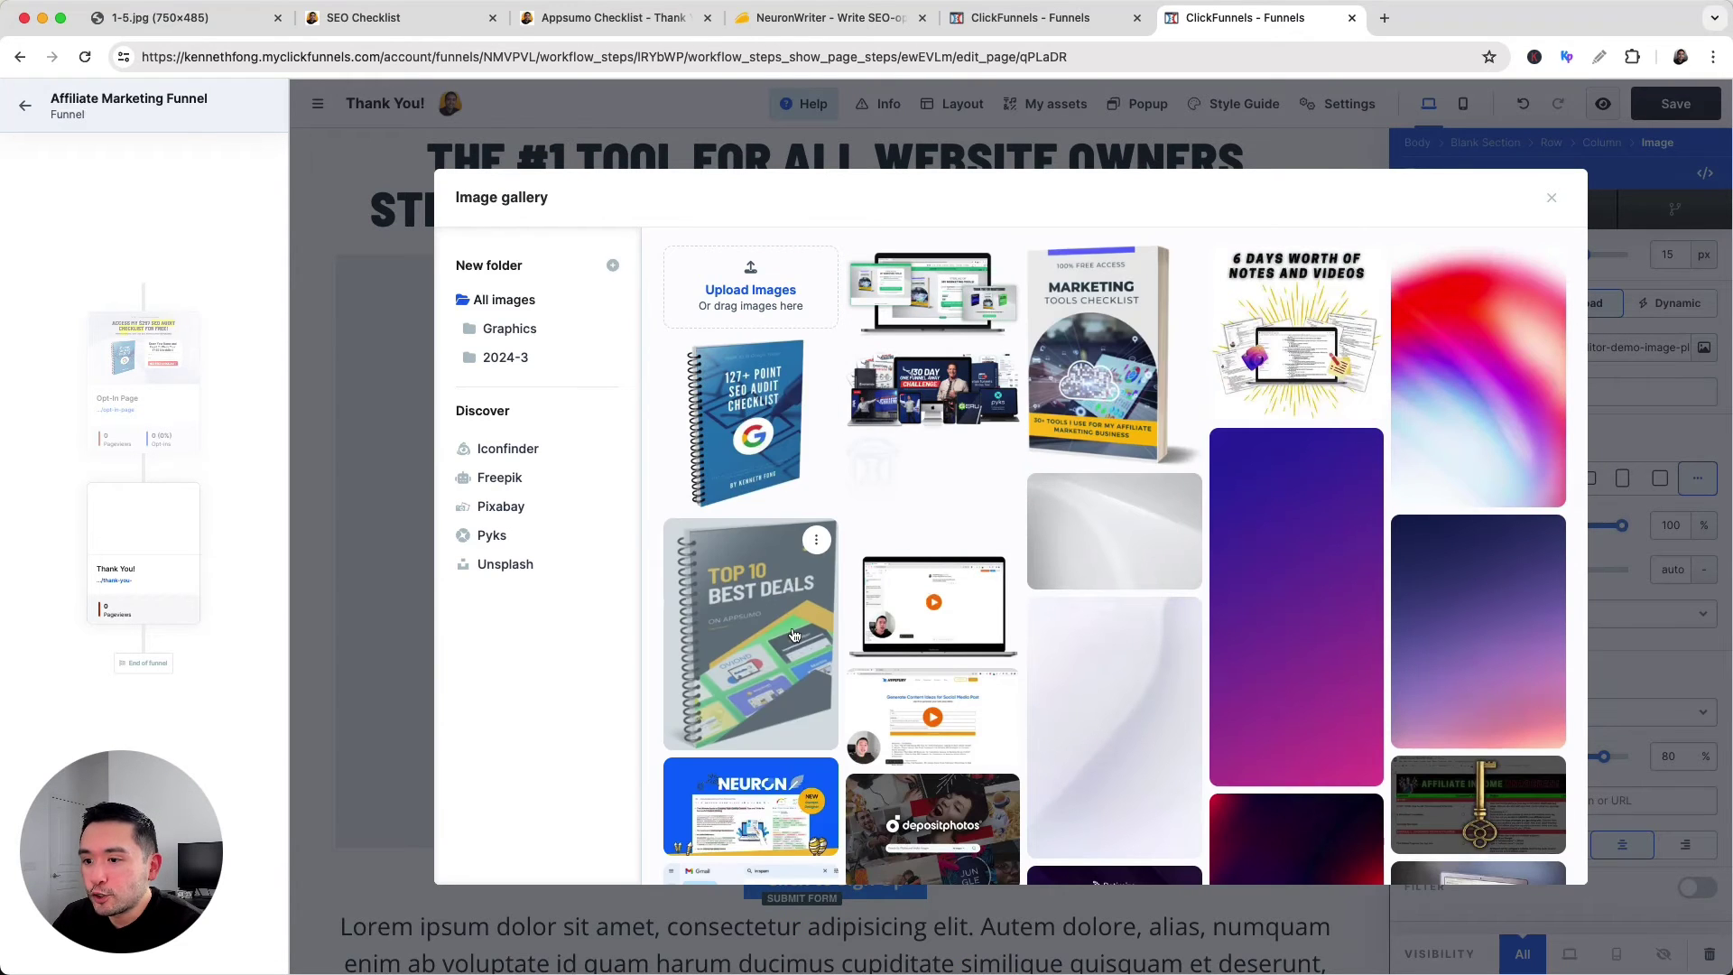
pyautogui.scroll(-3, 740, 575)
pyautogui.click(740, 576)
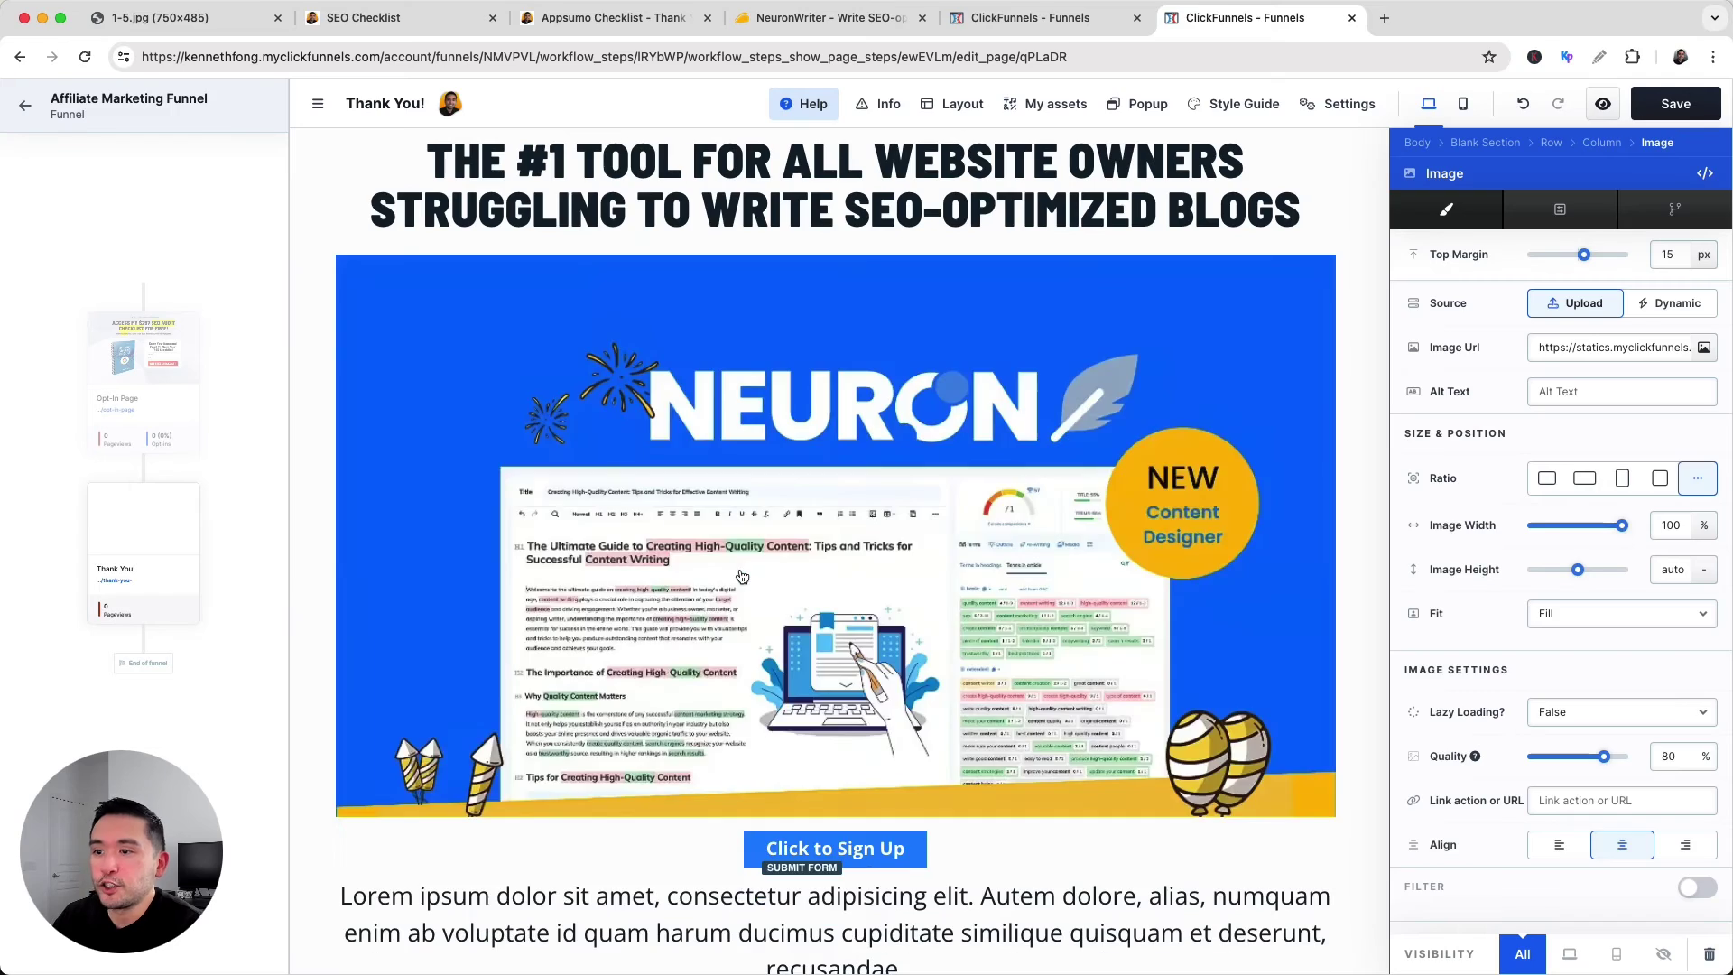
pyautogui.scroll(-1, 894, 722)
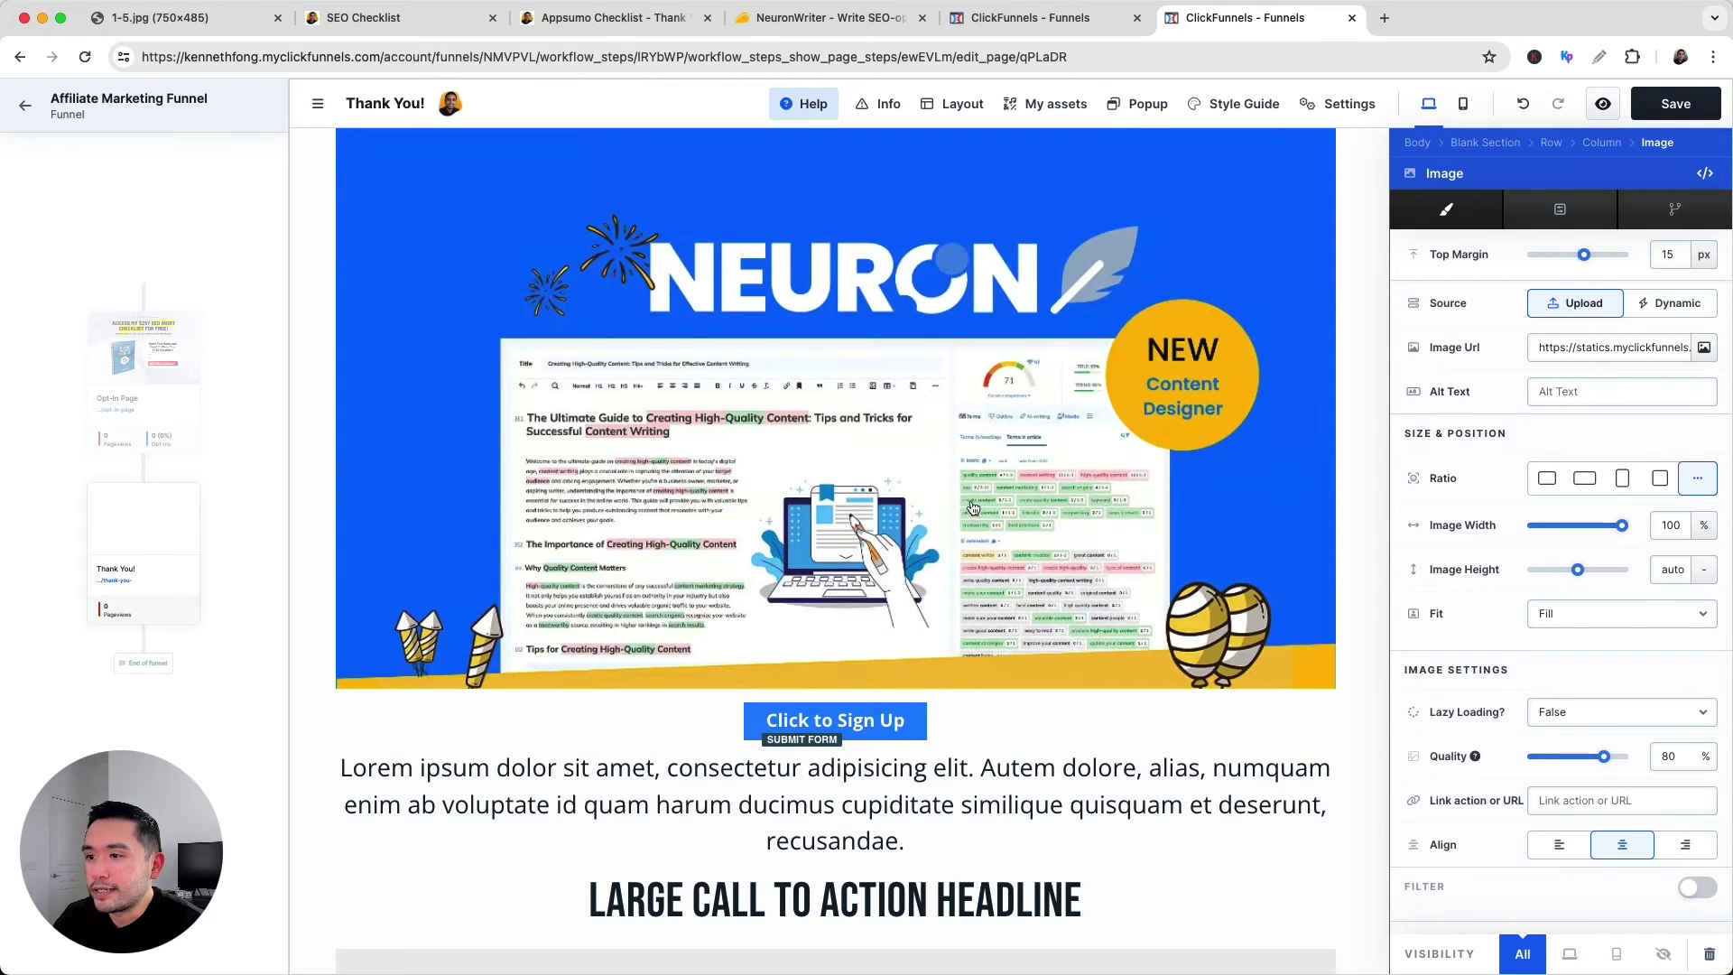
pyautogui.scroll(-1, 973, 508)
# Relabel the sign-up button 'GRAB NEURONWRITER FOR 88% OFF!' with subtext 'This deal ends soon...'.
pyautogui.click(877, 631)
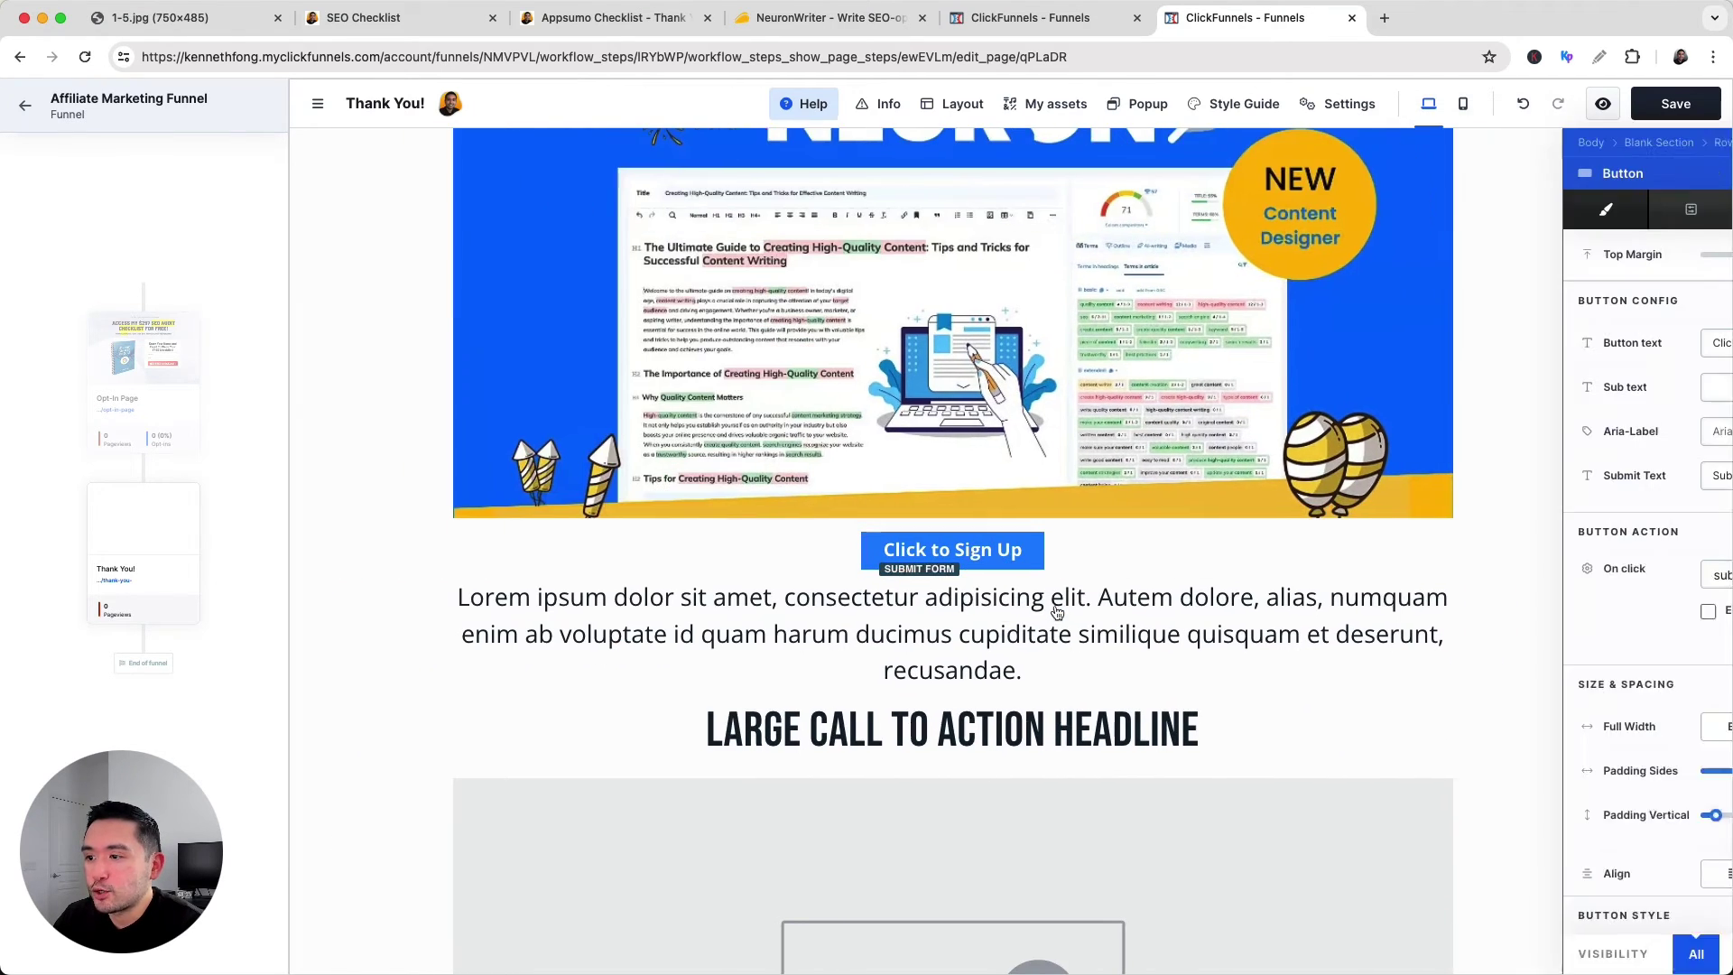
pyautogui.tripleClick(1581, 343)
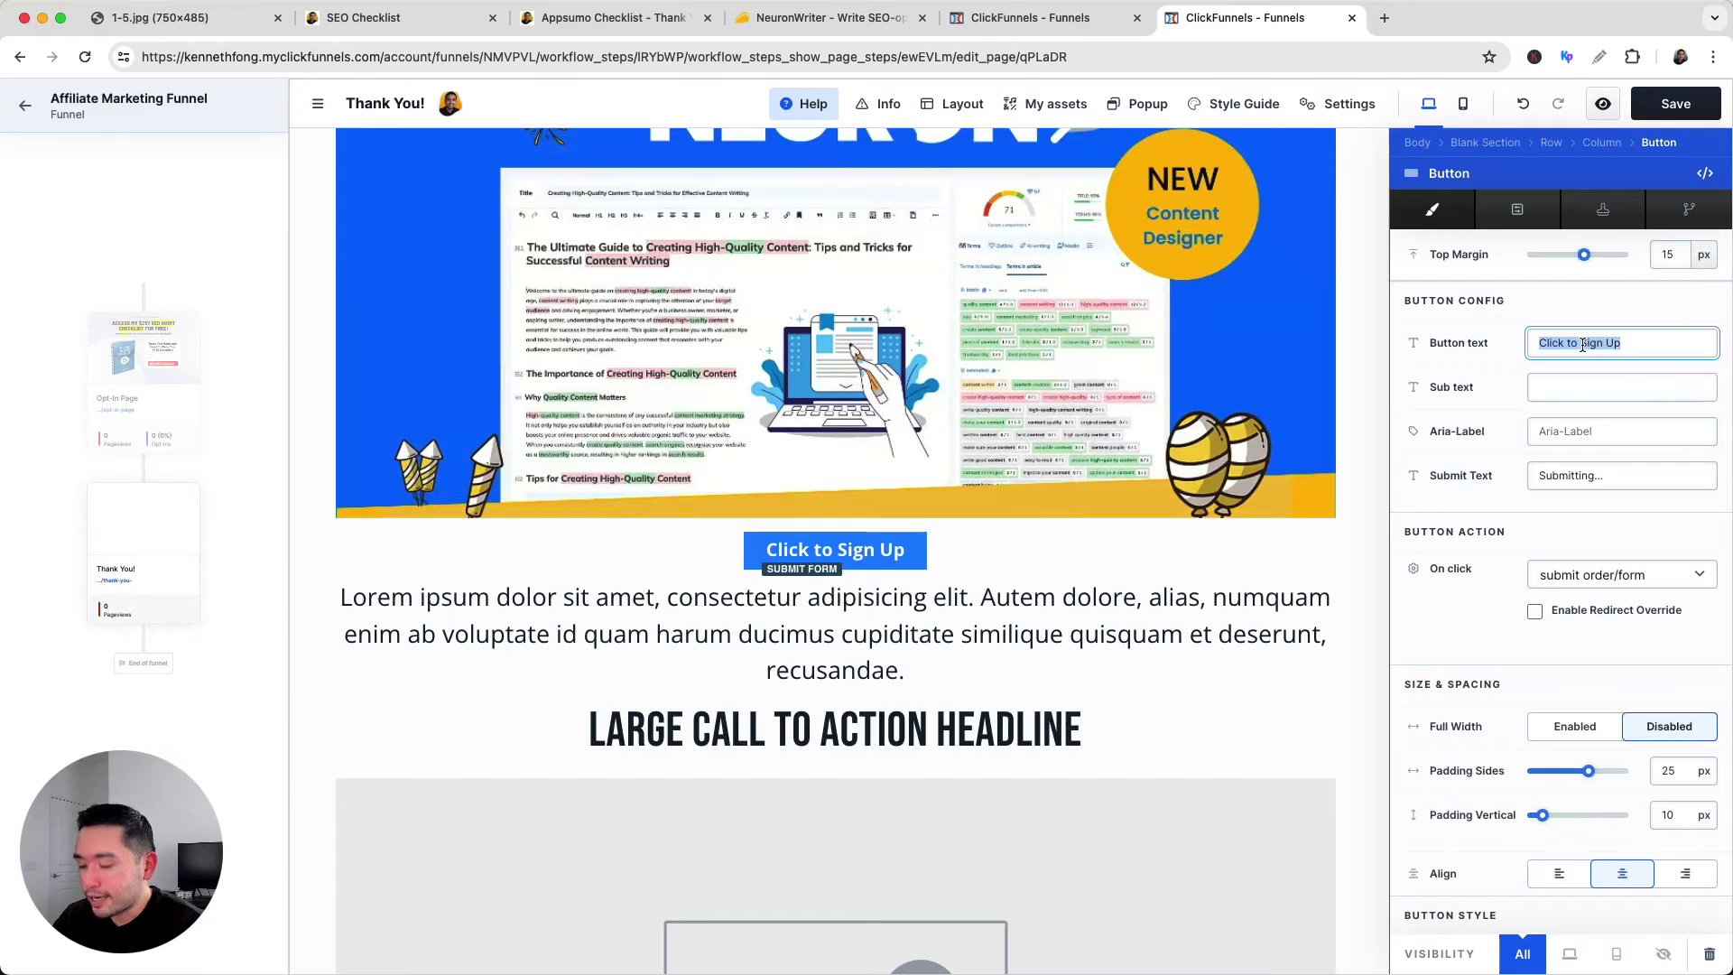
pyautogui.write('GRAB NE')
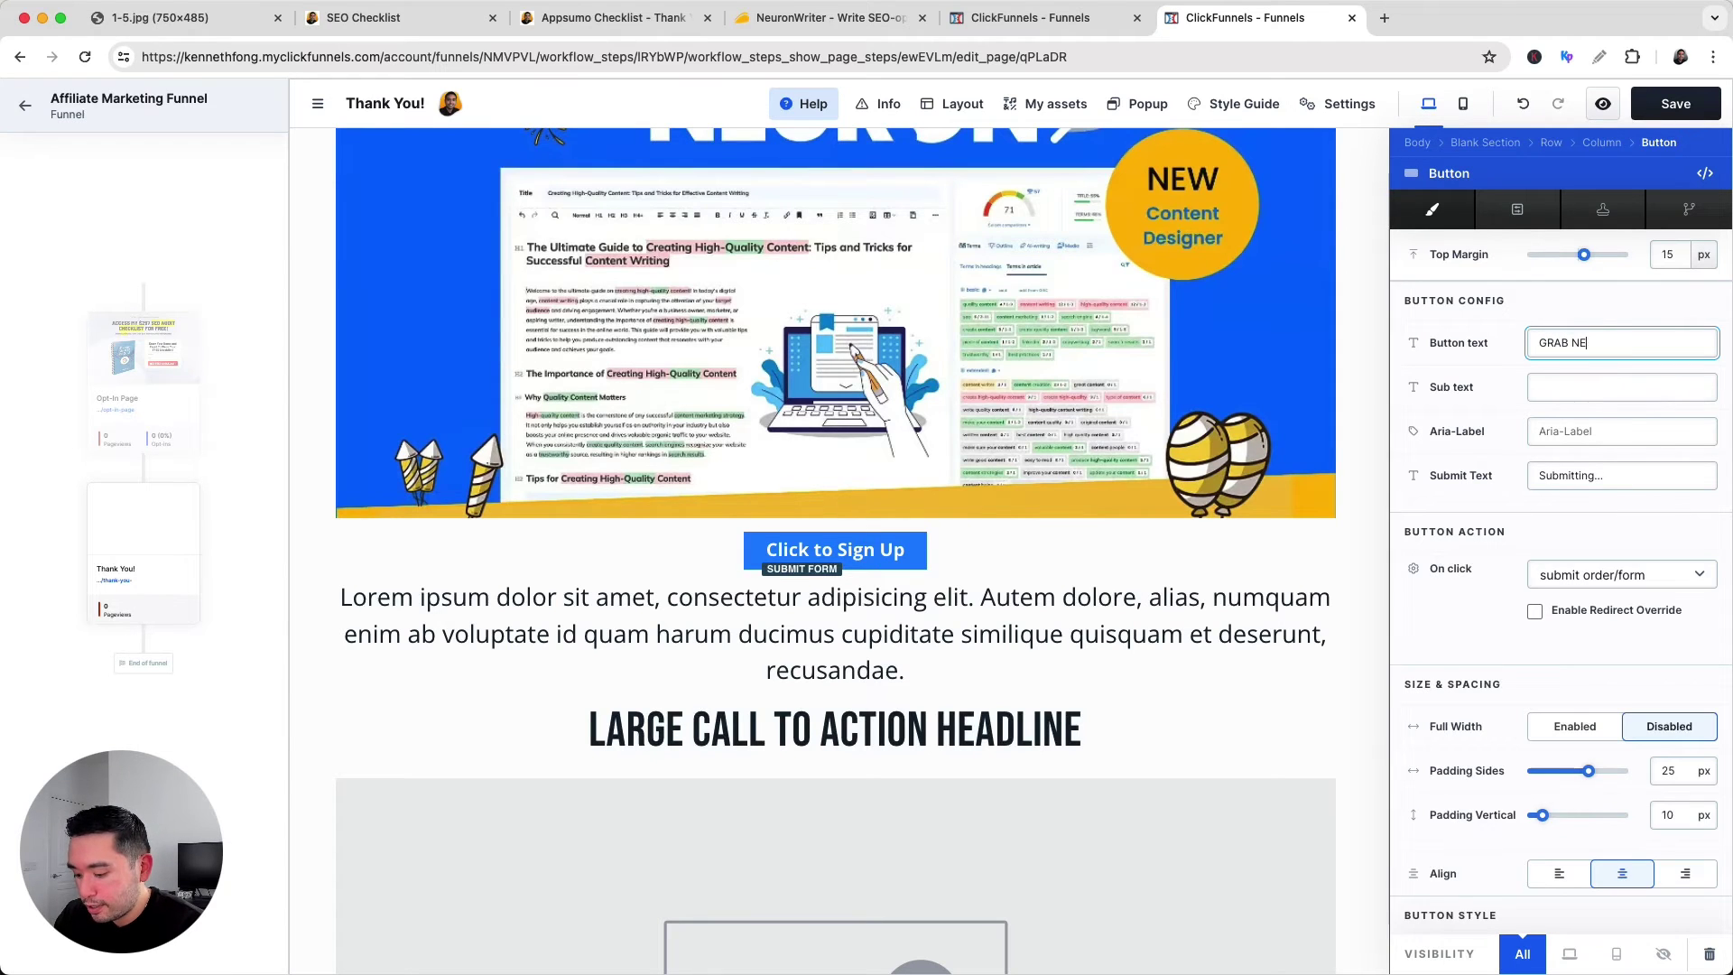
pyautogui.write('URONWRI')
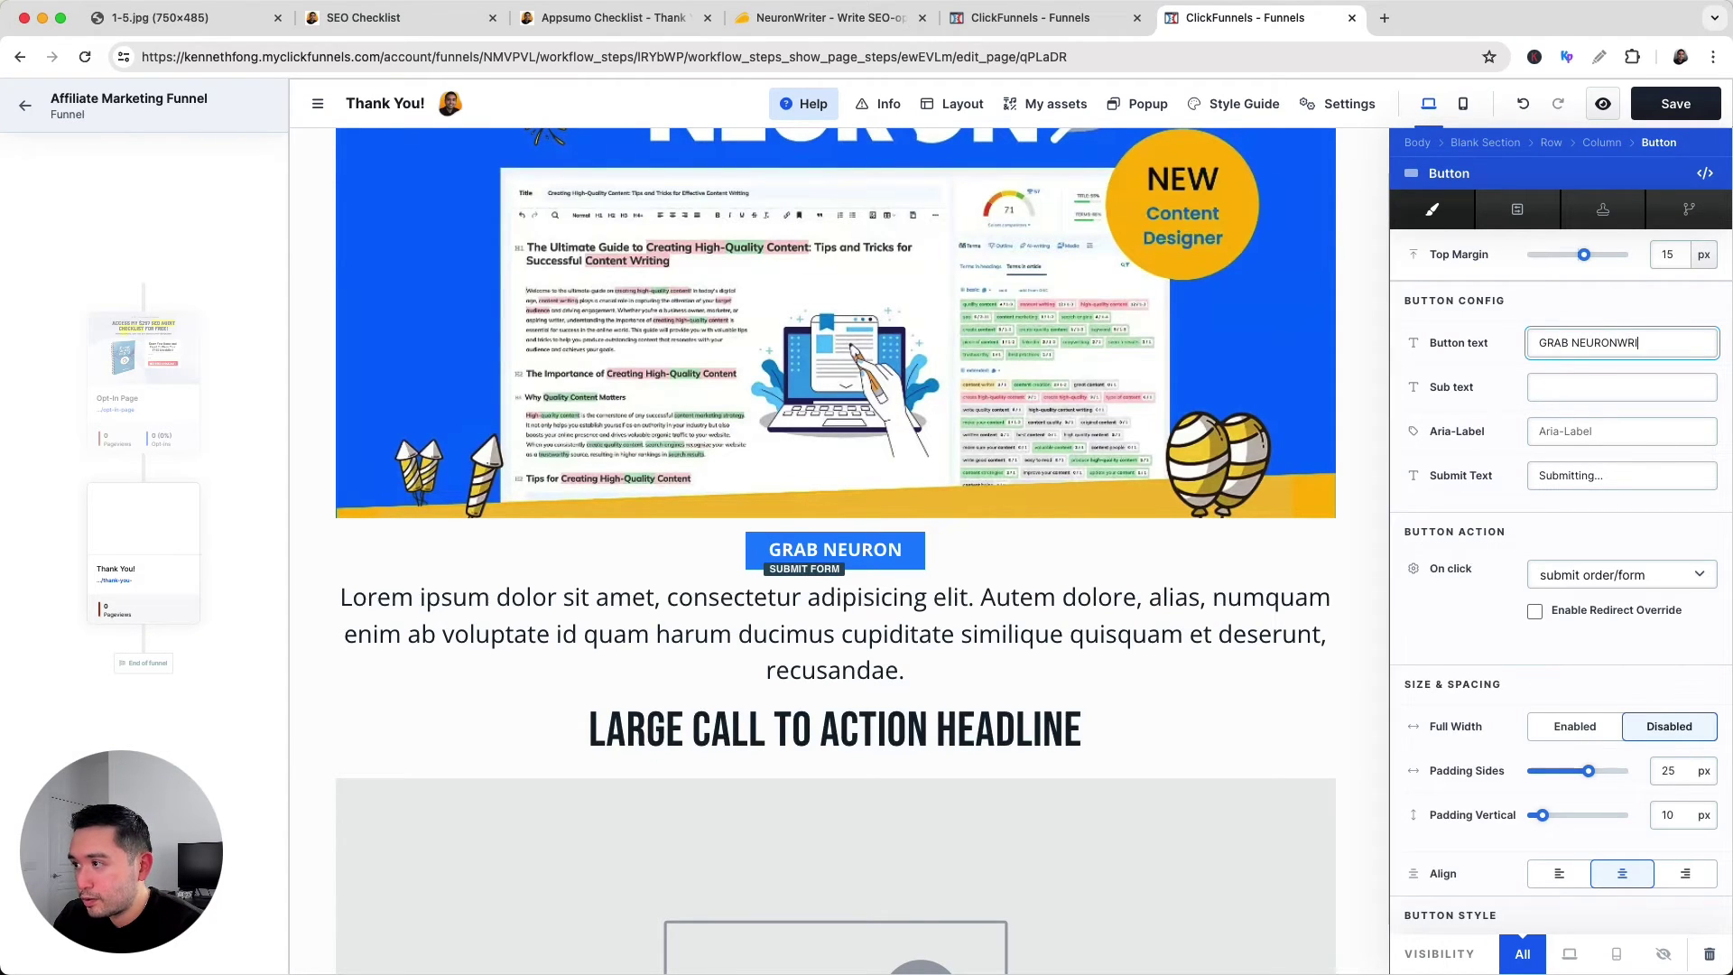
pyautogui.write('TE R')
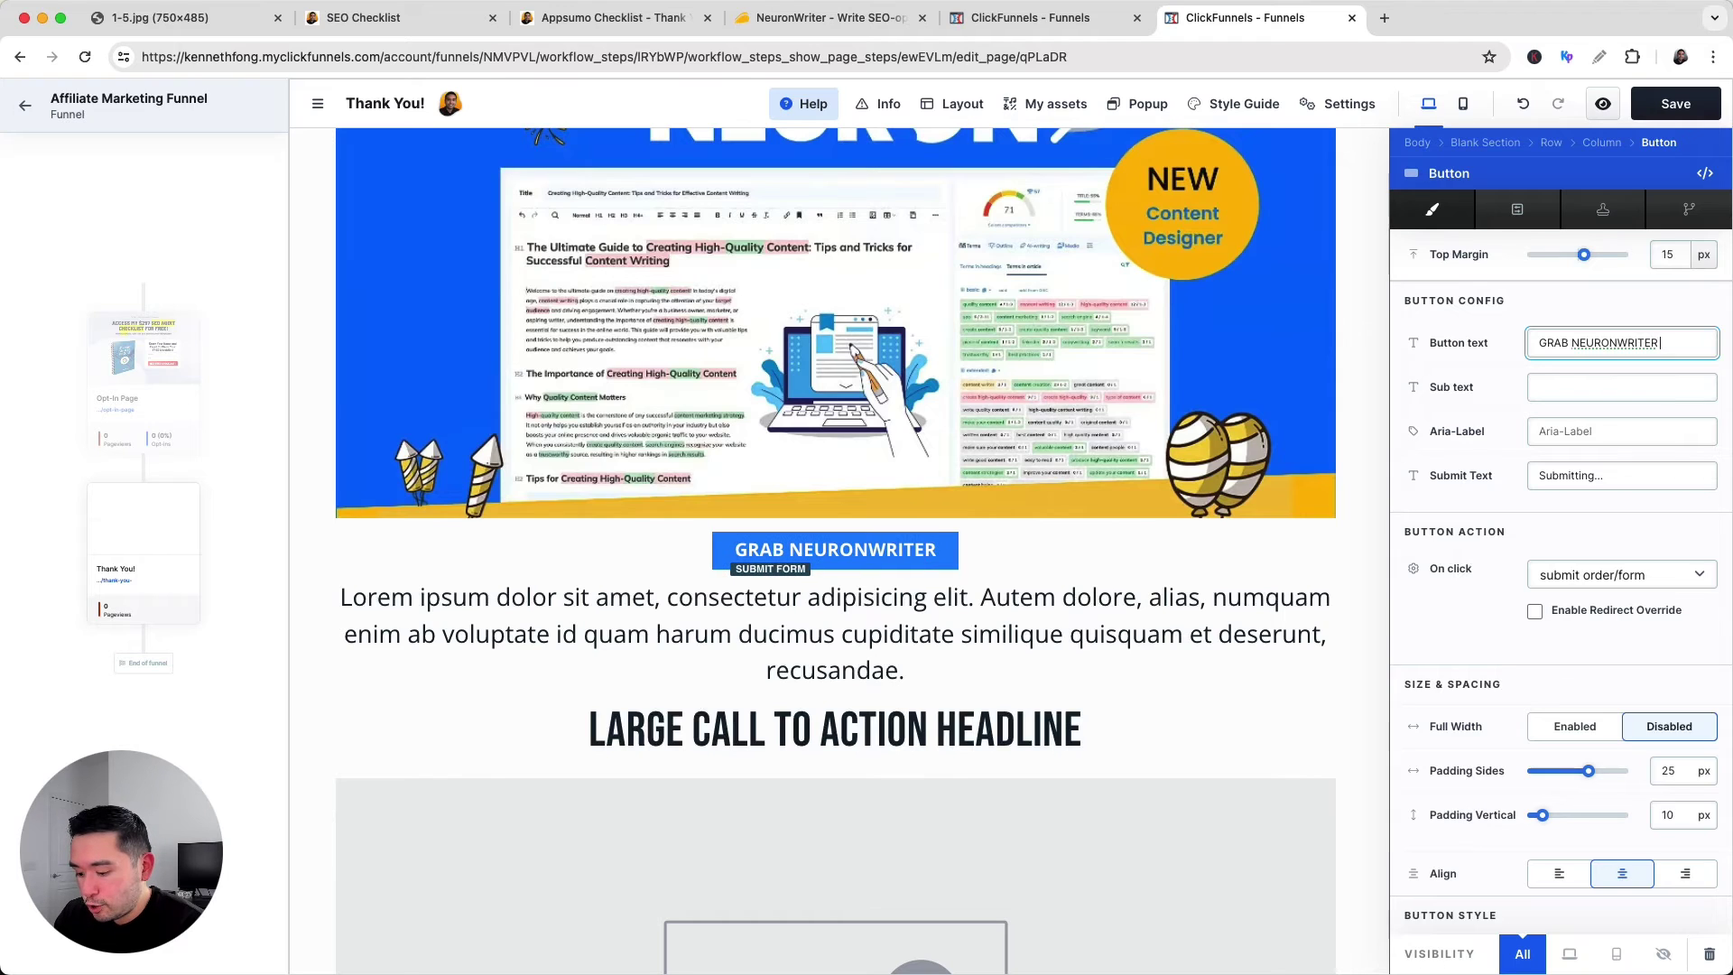
pyautogui.write(' FOR 88')
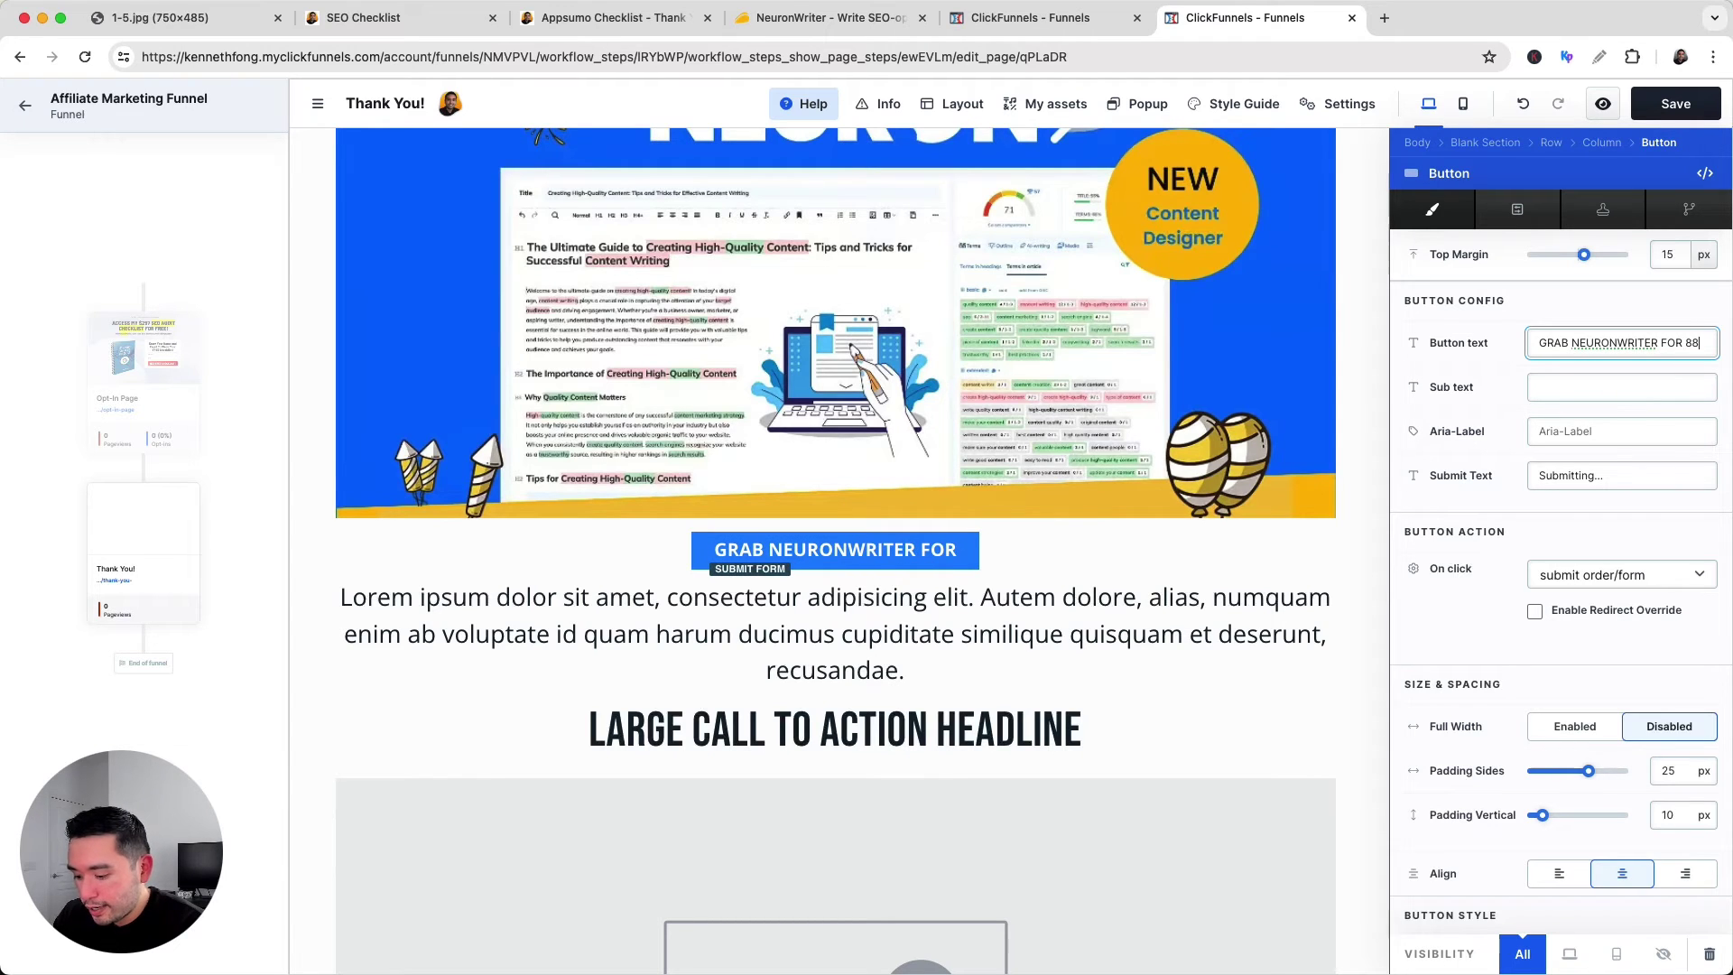
pyautogui.write('% OFF!')
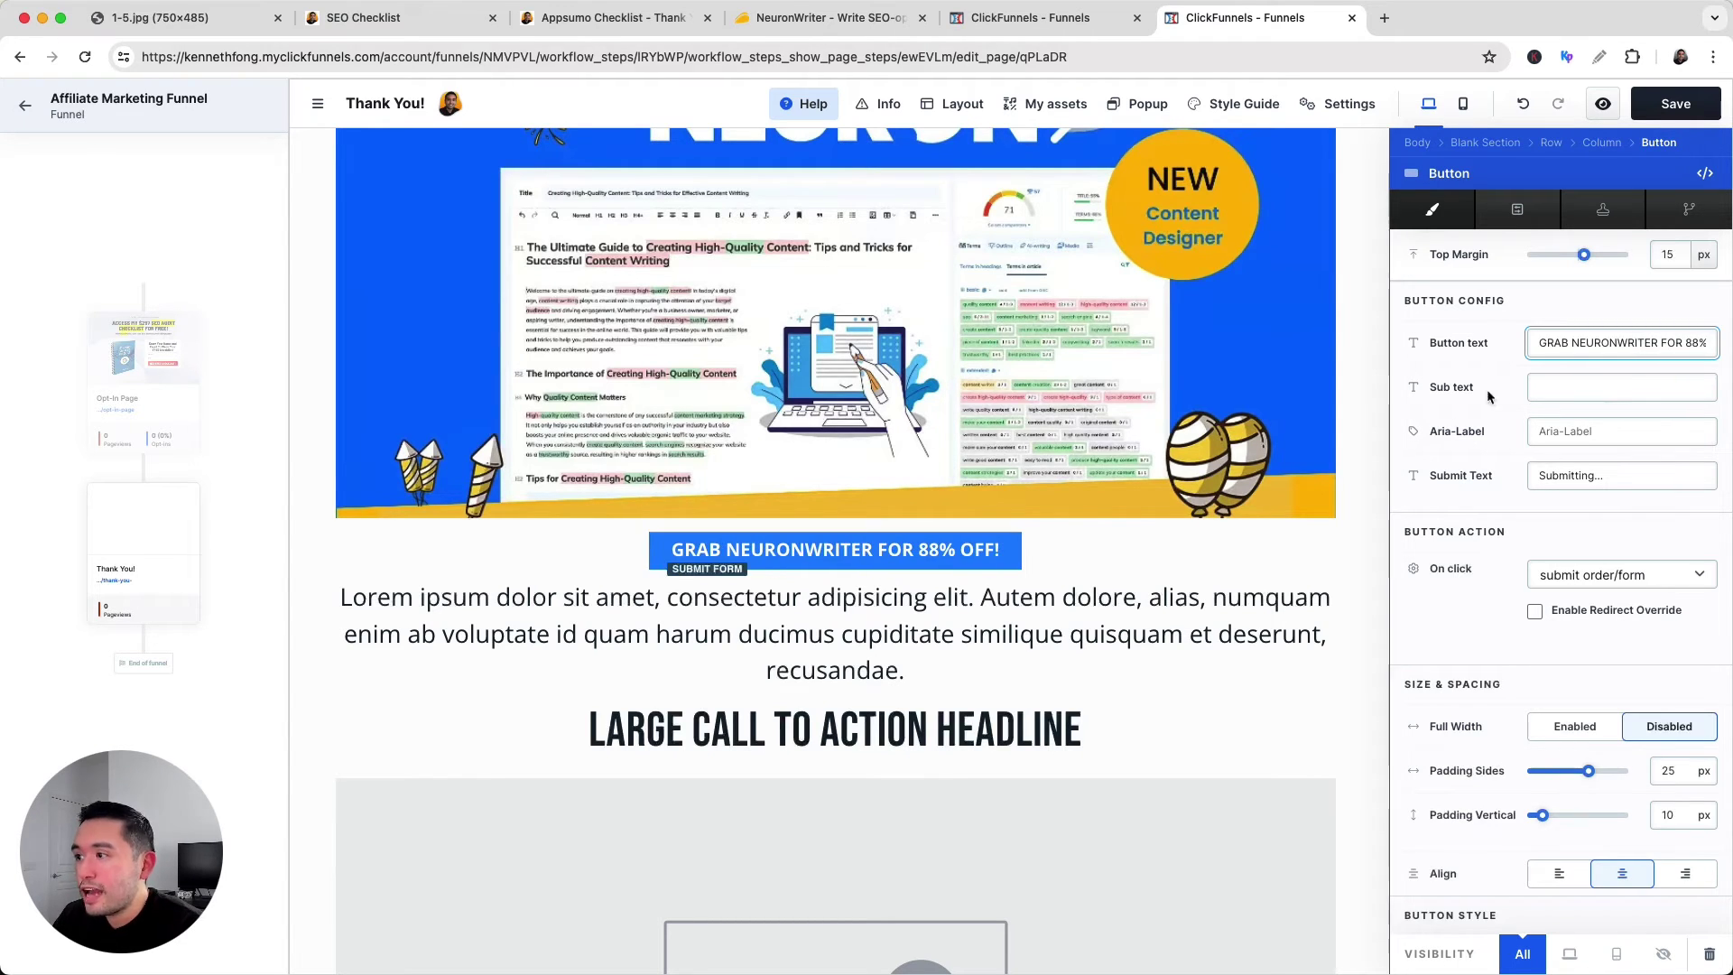
pyautogui.click(1542, 389)
pyautogui.write('This deal')
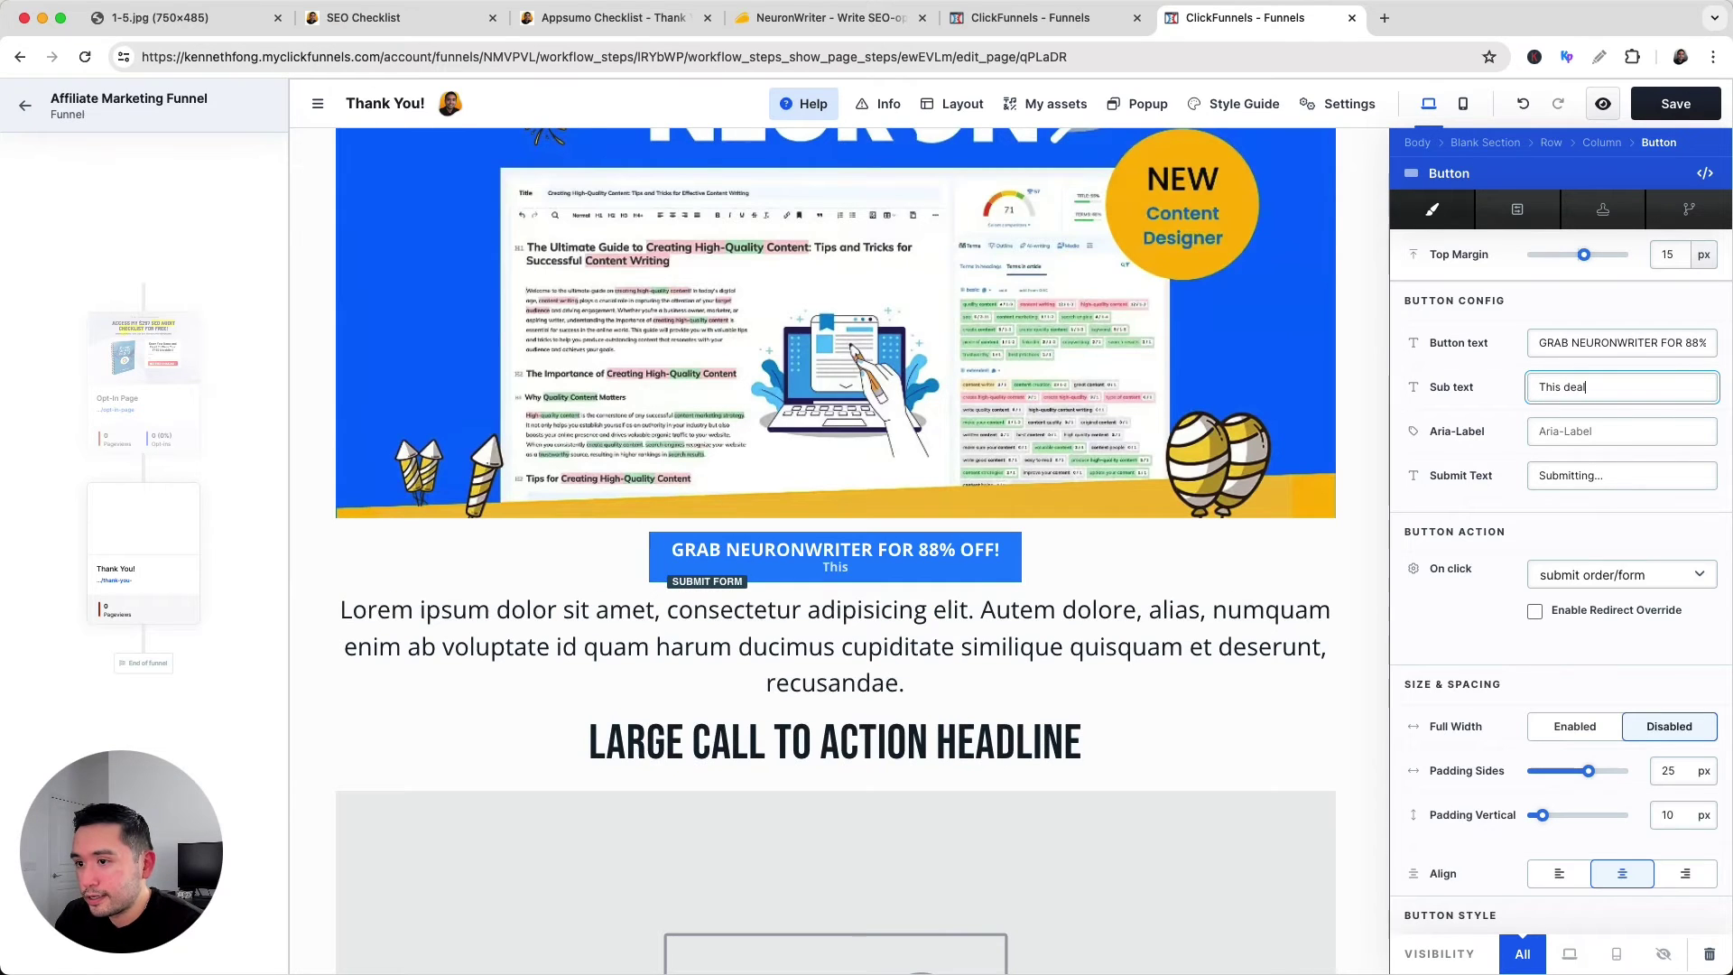
pyautogui.write(' ends soon')
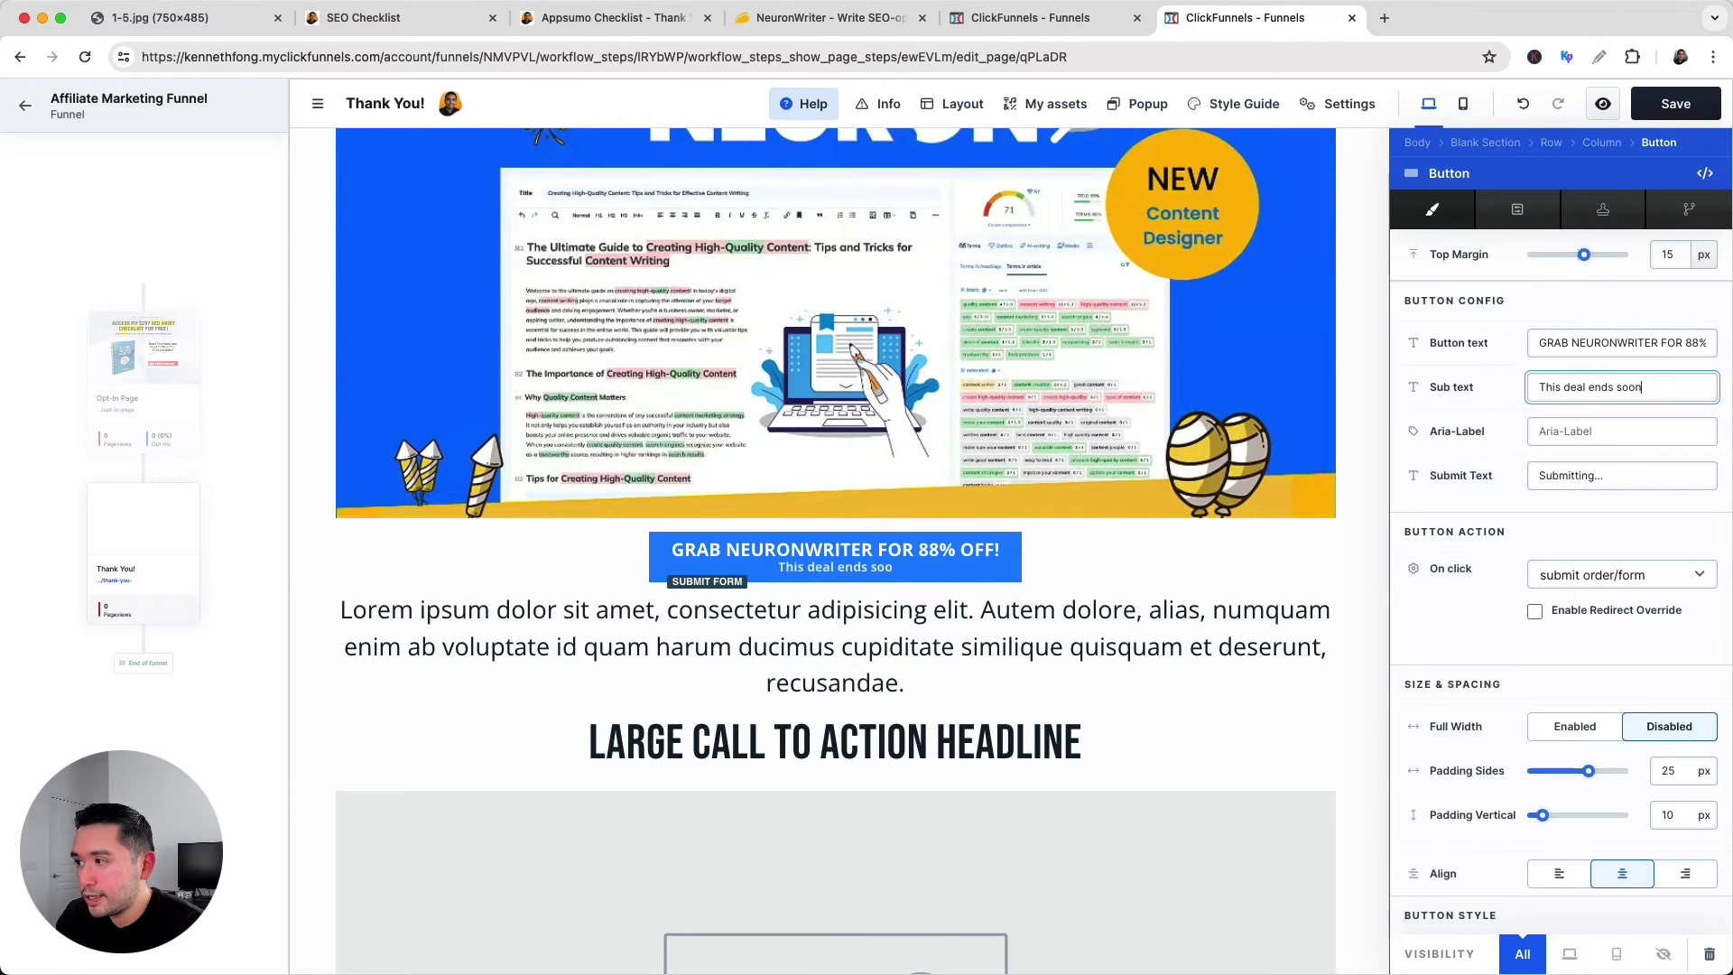
pyautogui.write('...')
# Link the button to the custom URL appsumo.com/products/neuronwriter/, opening in a new window.
pyautogui.scroll(-3, 1476, 433)
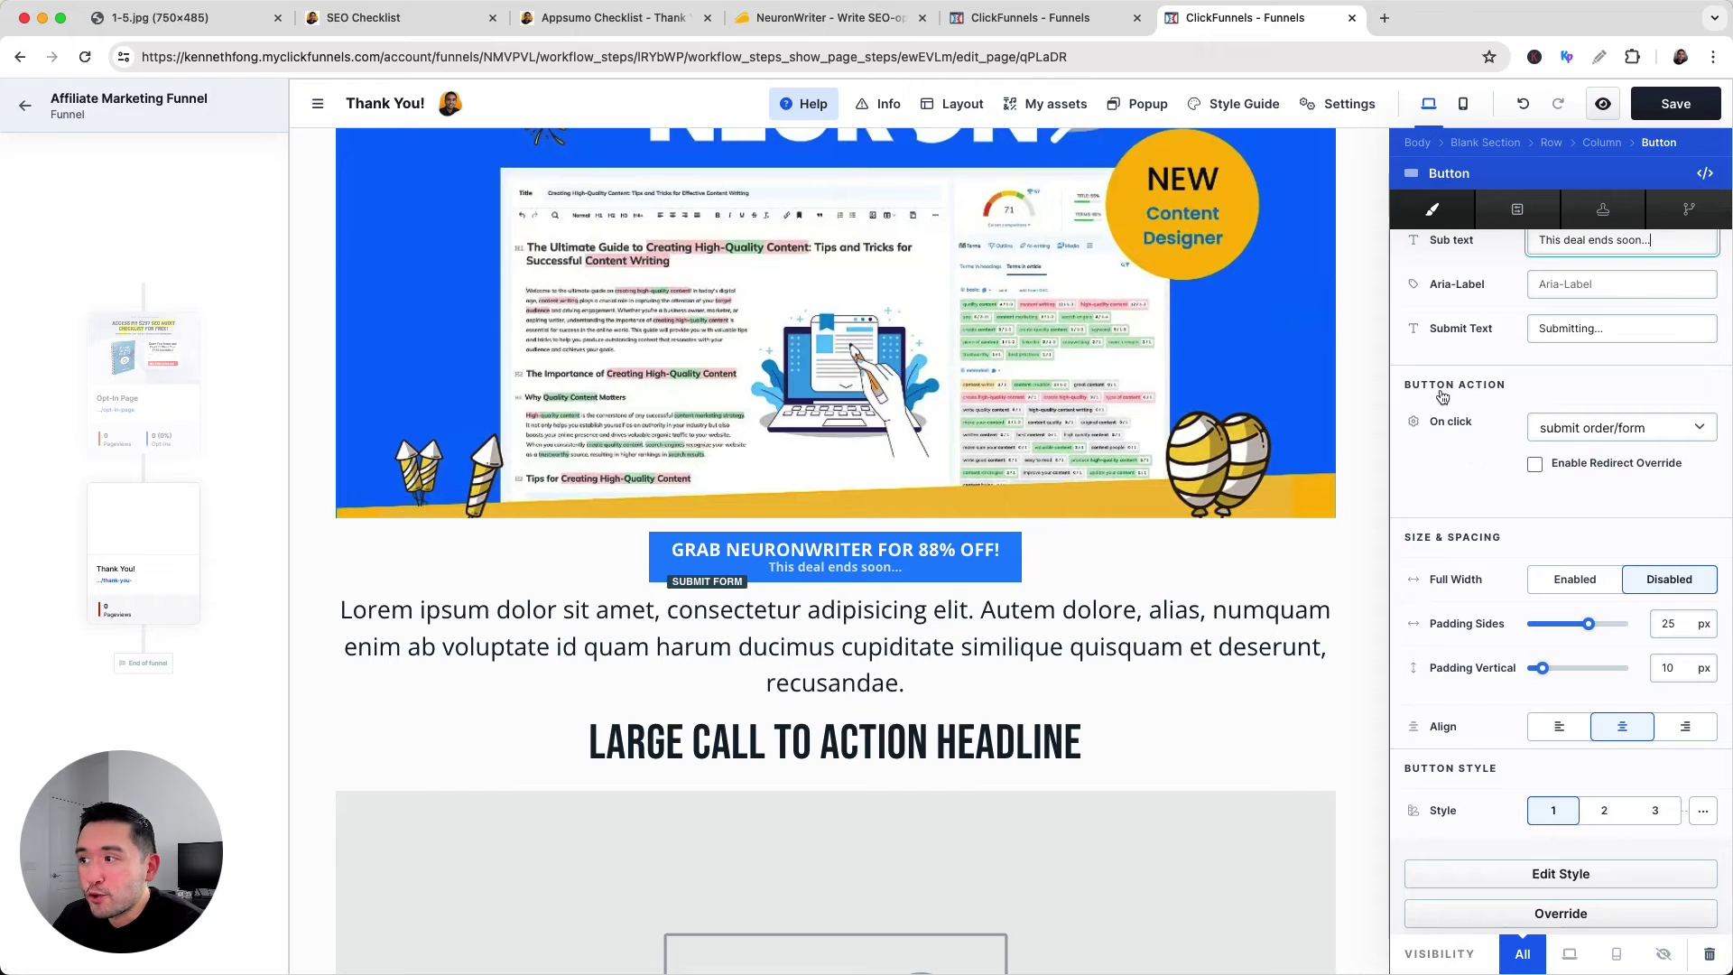
pyautogui.click(1593, 428)
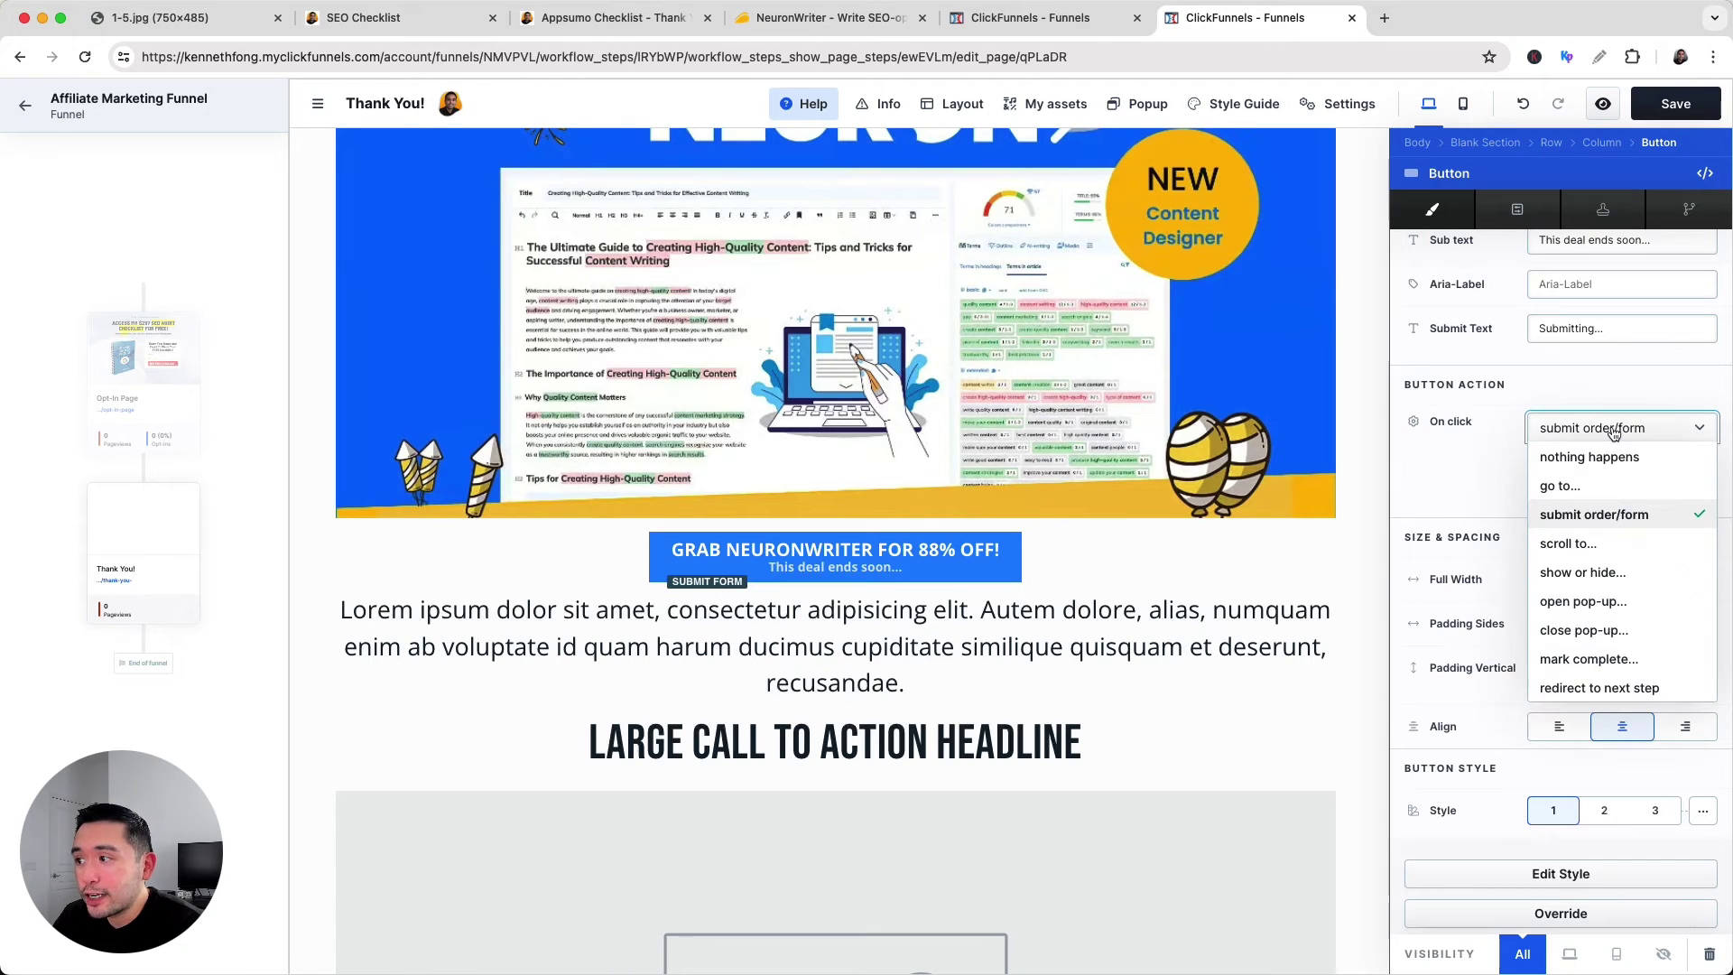
pyautogui.scroll(-1, 1615, 460)
pyautogui.click(1559, 464)
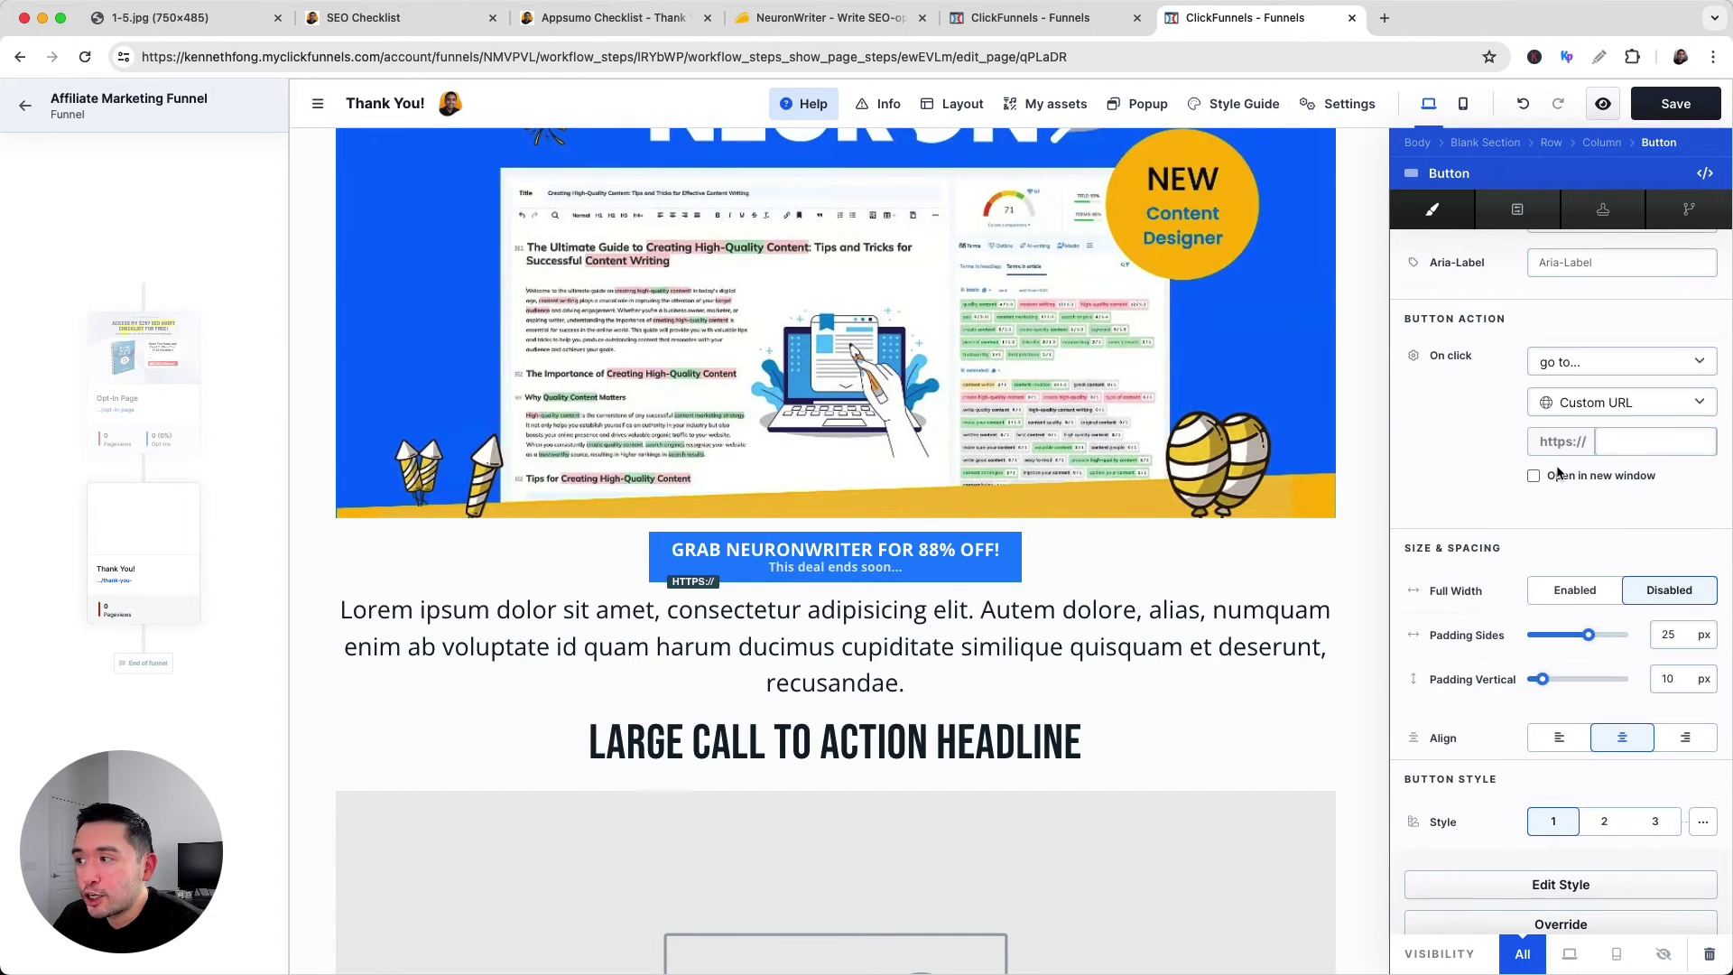
pyautogui.click(1598, 403)
pyautogui.click(1598, 431)
pyautogui.click(1621, 438)
pyautogui.write('appsumo.com/products/neuronwriter/')
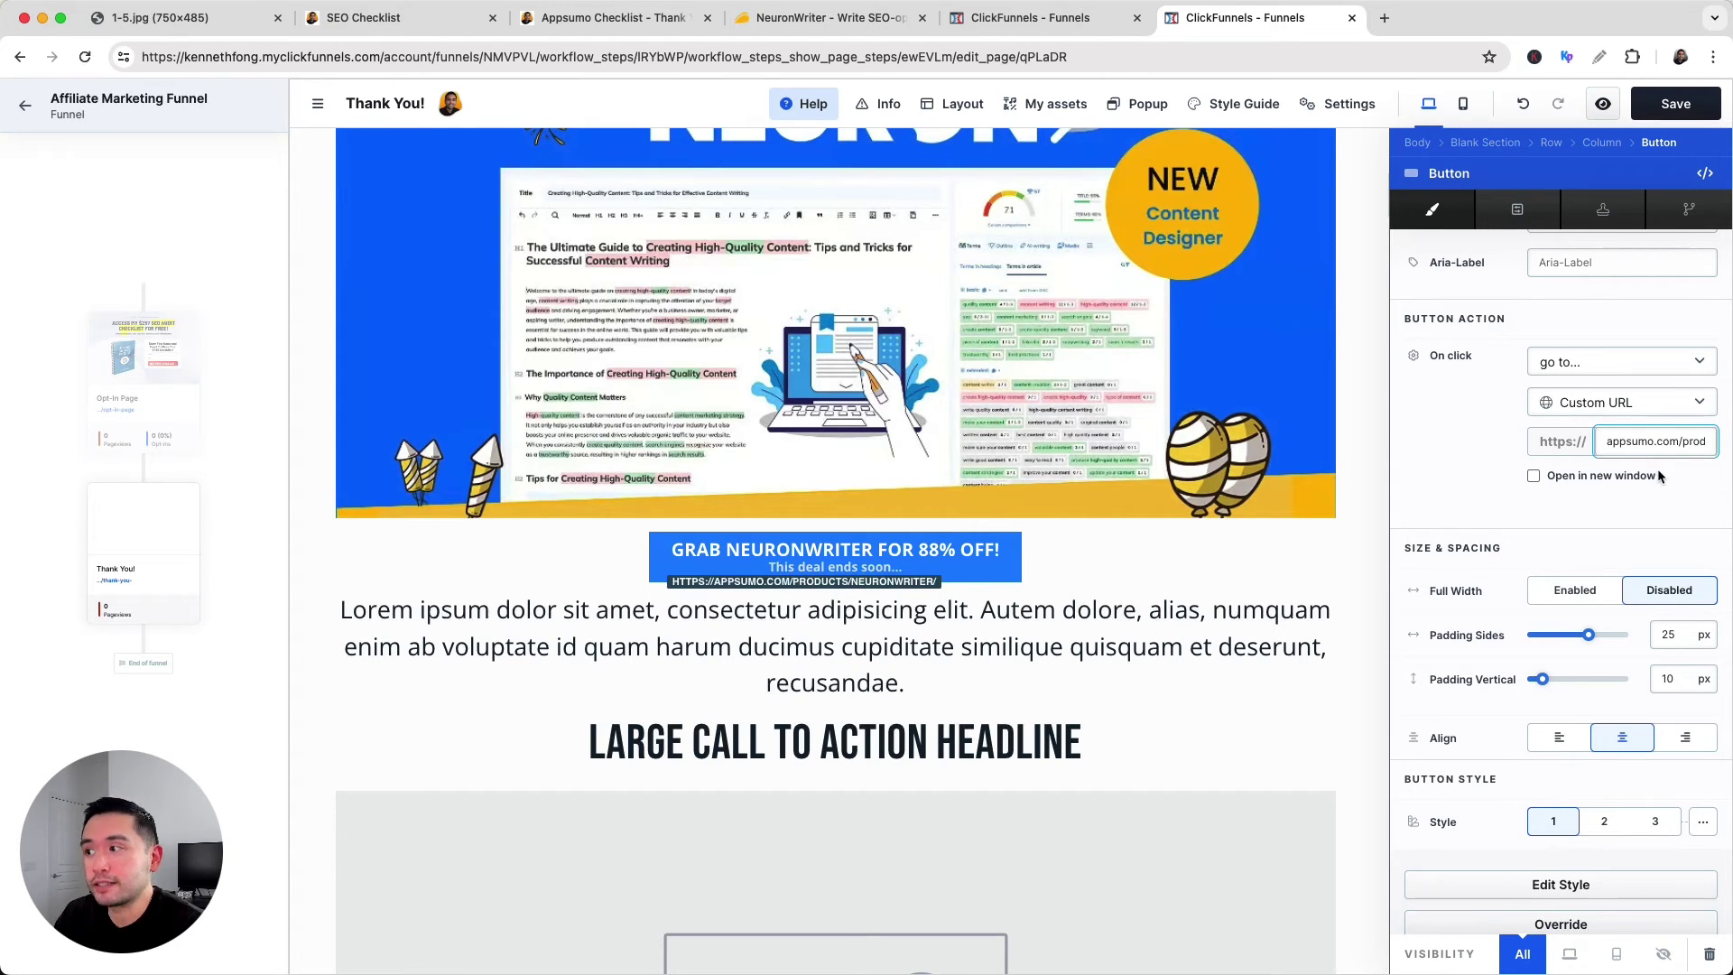
pyautogui.click(1534, 476)
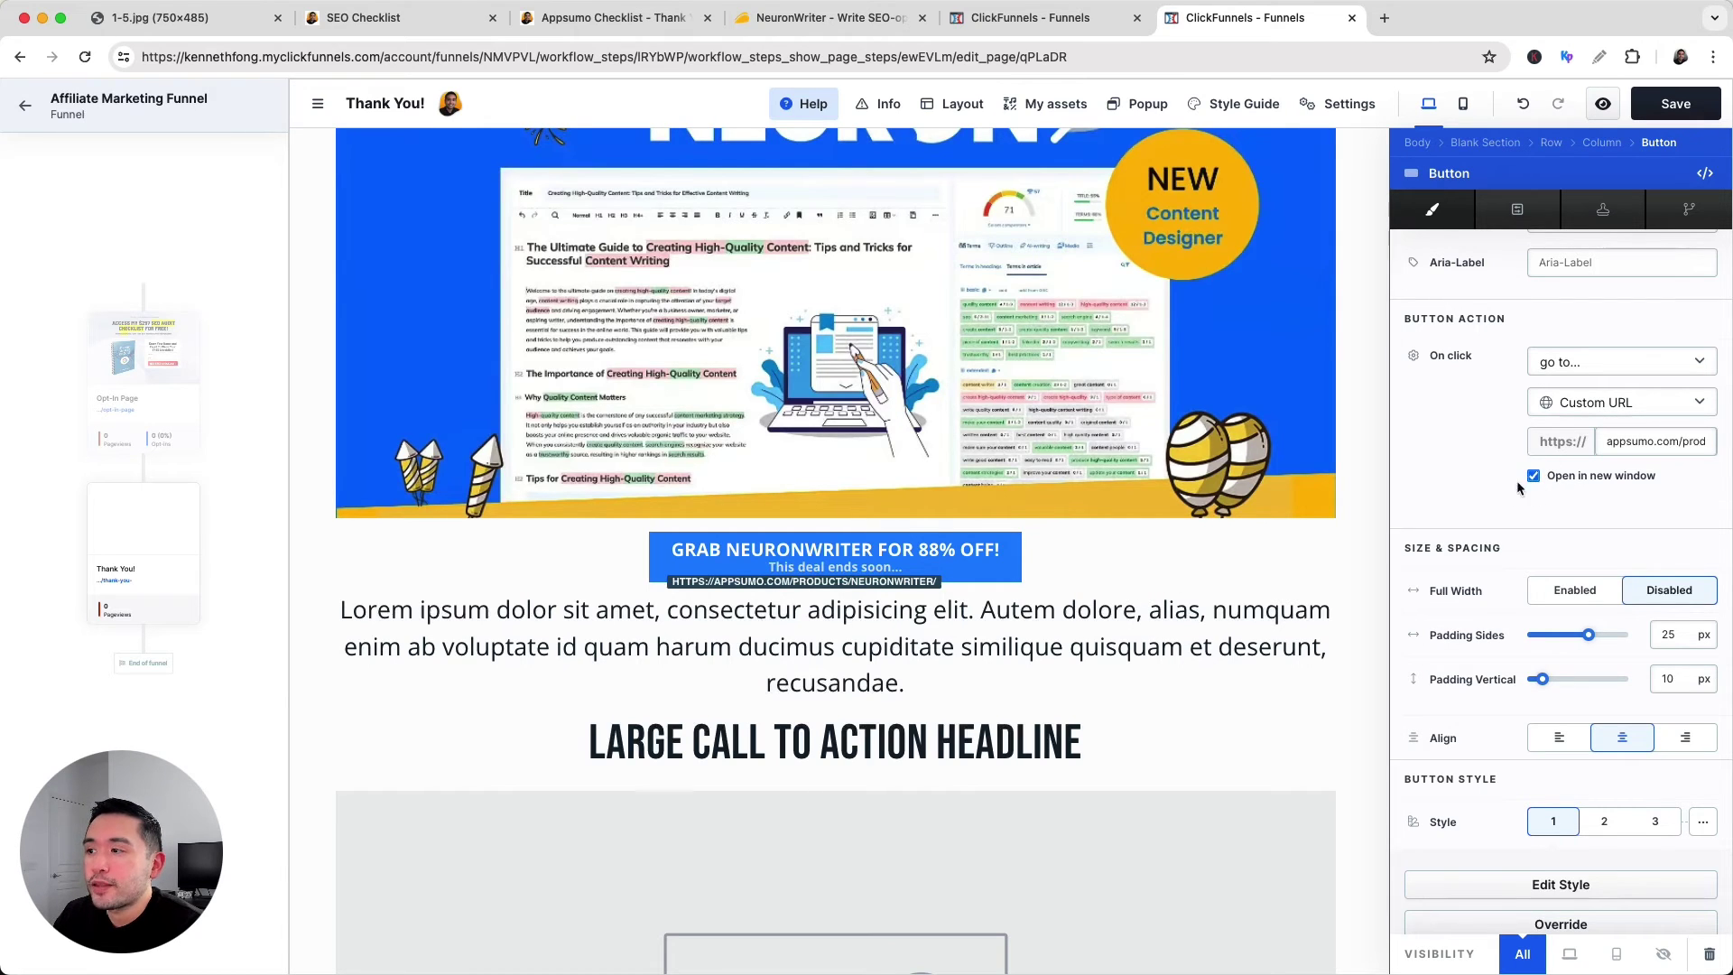
# Give the deal button a red background in its custom style settings.
pyautogui.scroll(-2, 1272, 589)
pyautogui.scroll(4, 1272, 589)
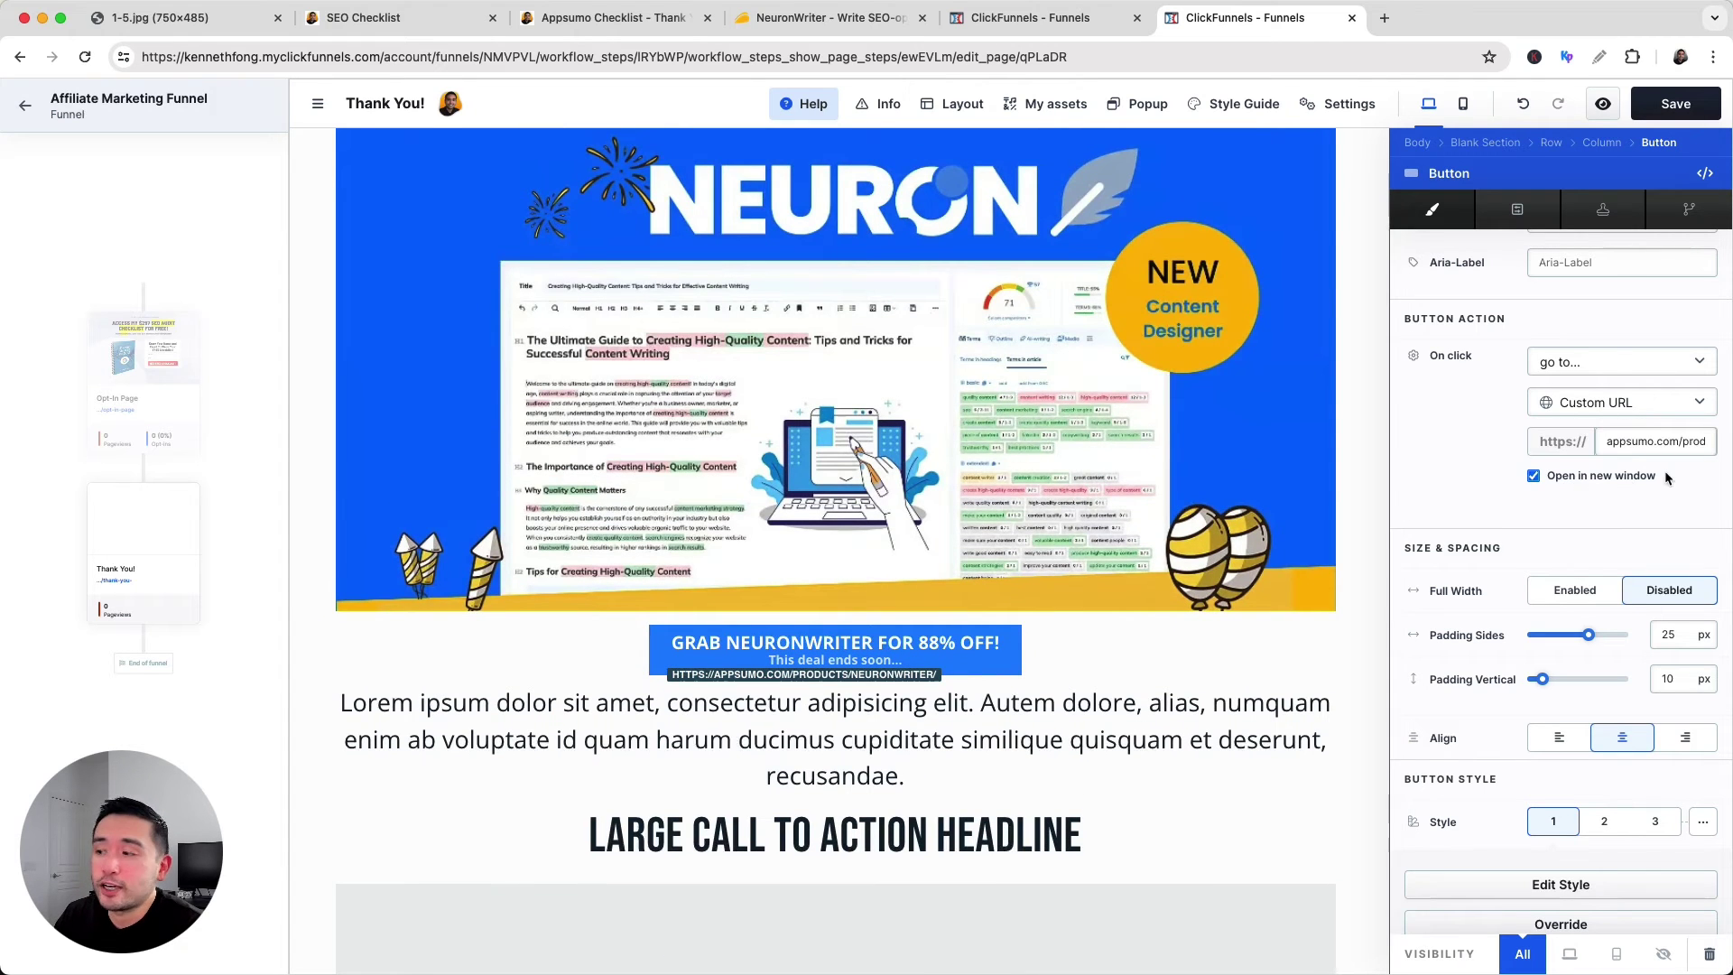
pyautogui.scroll(-2, 1644, 769)
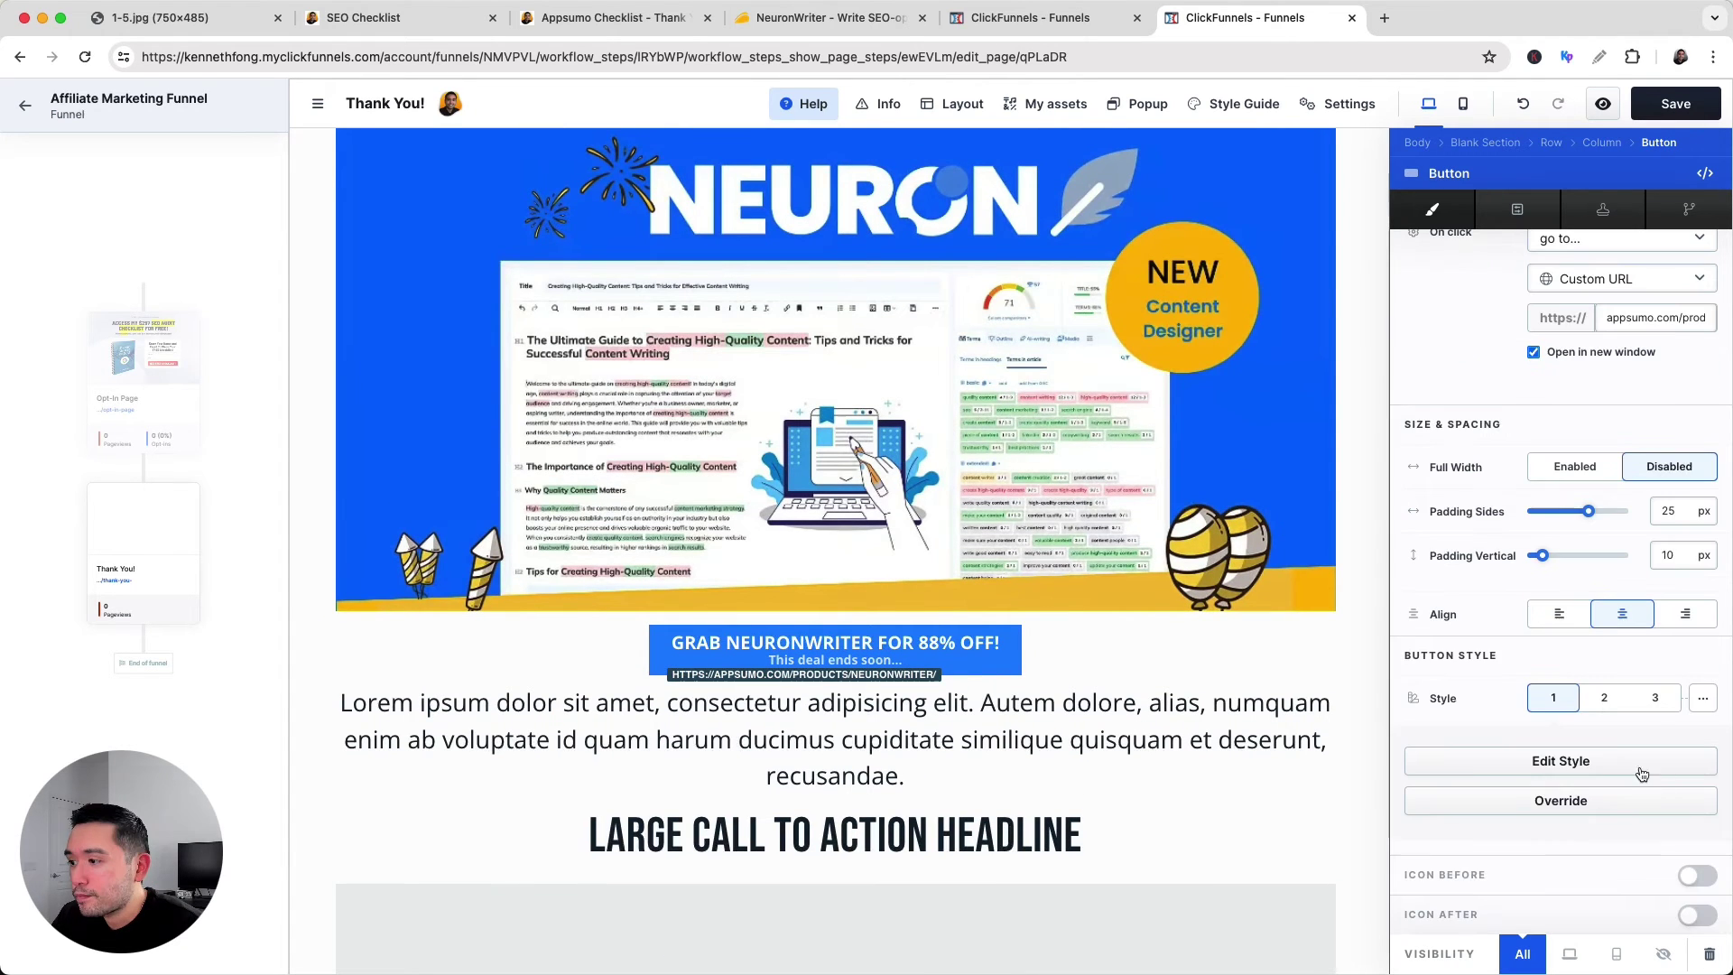
pyautogui.click(1704, 699)
pyautogui.scroll(-3, 1701, 709)
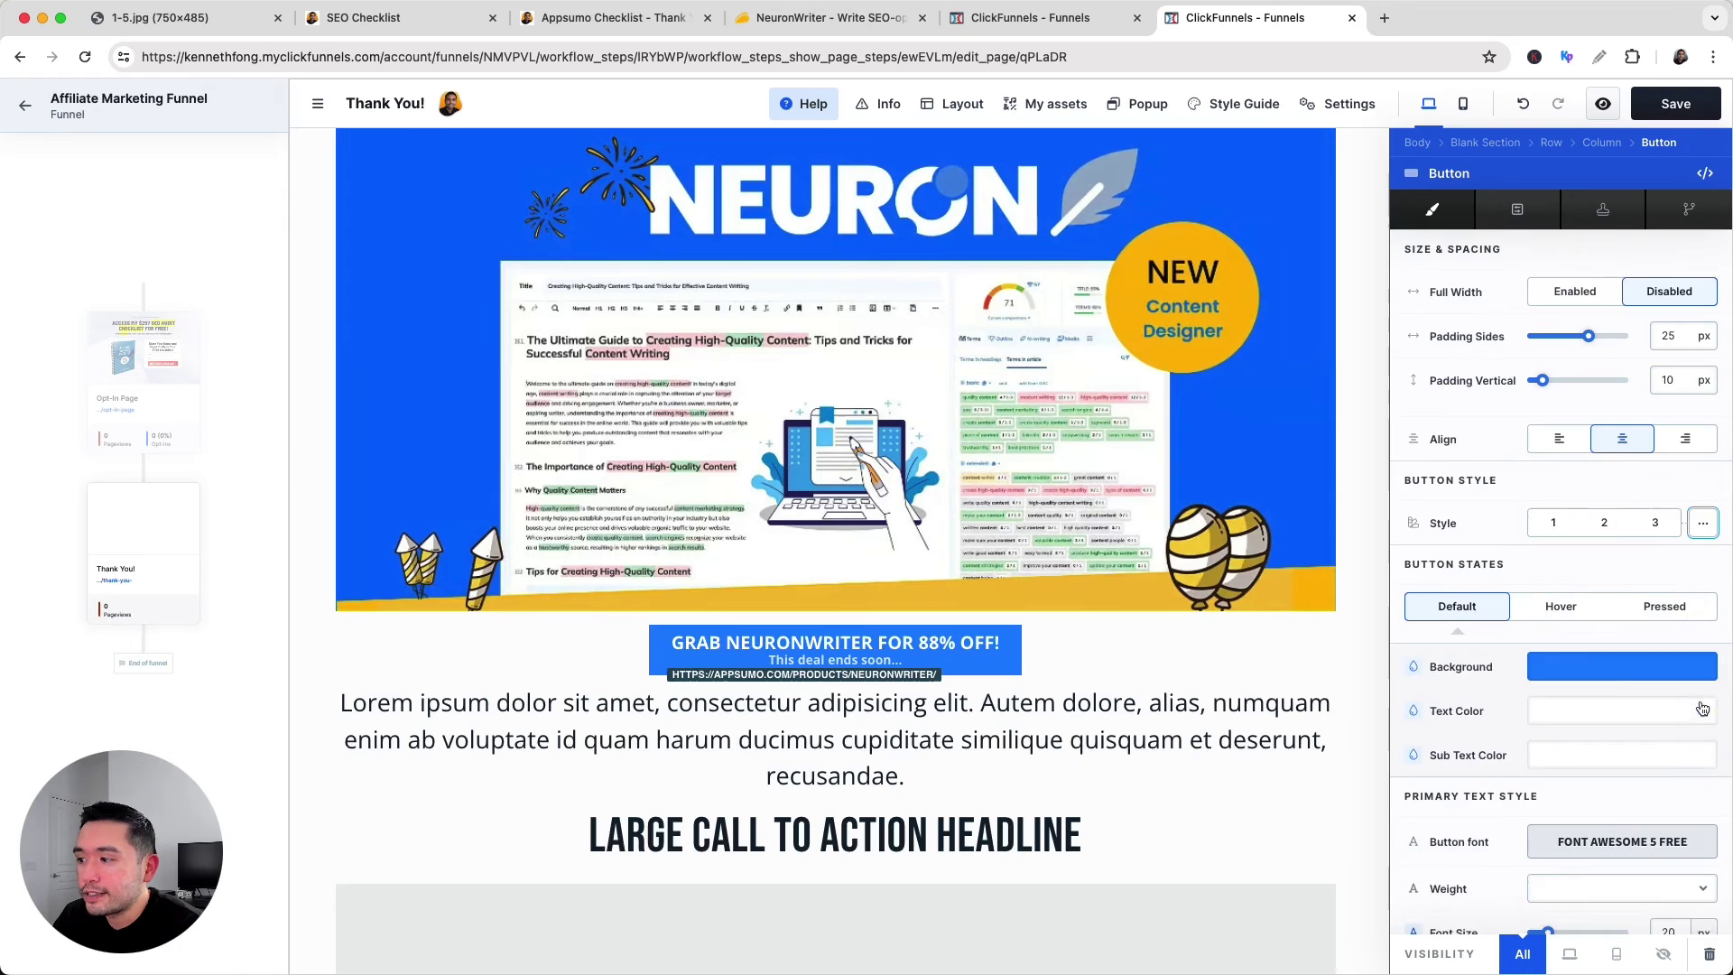
pyautogui.click(1605, 673)
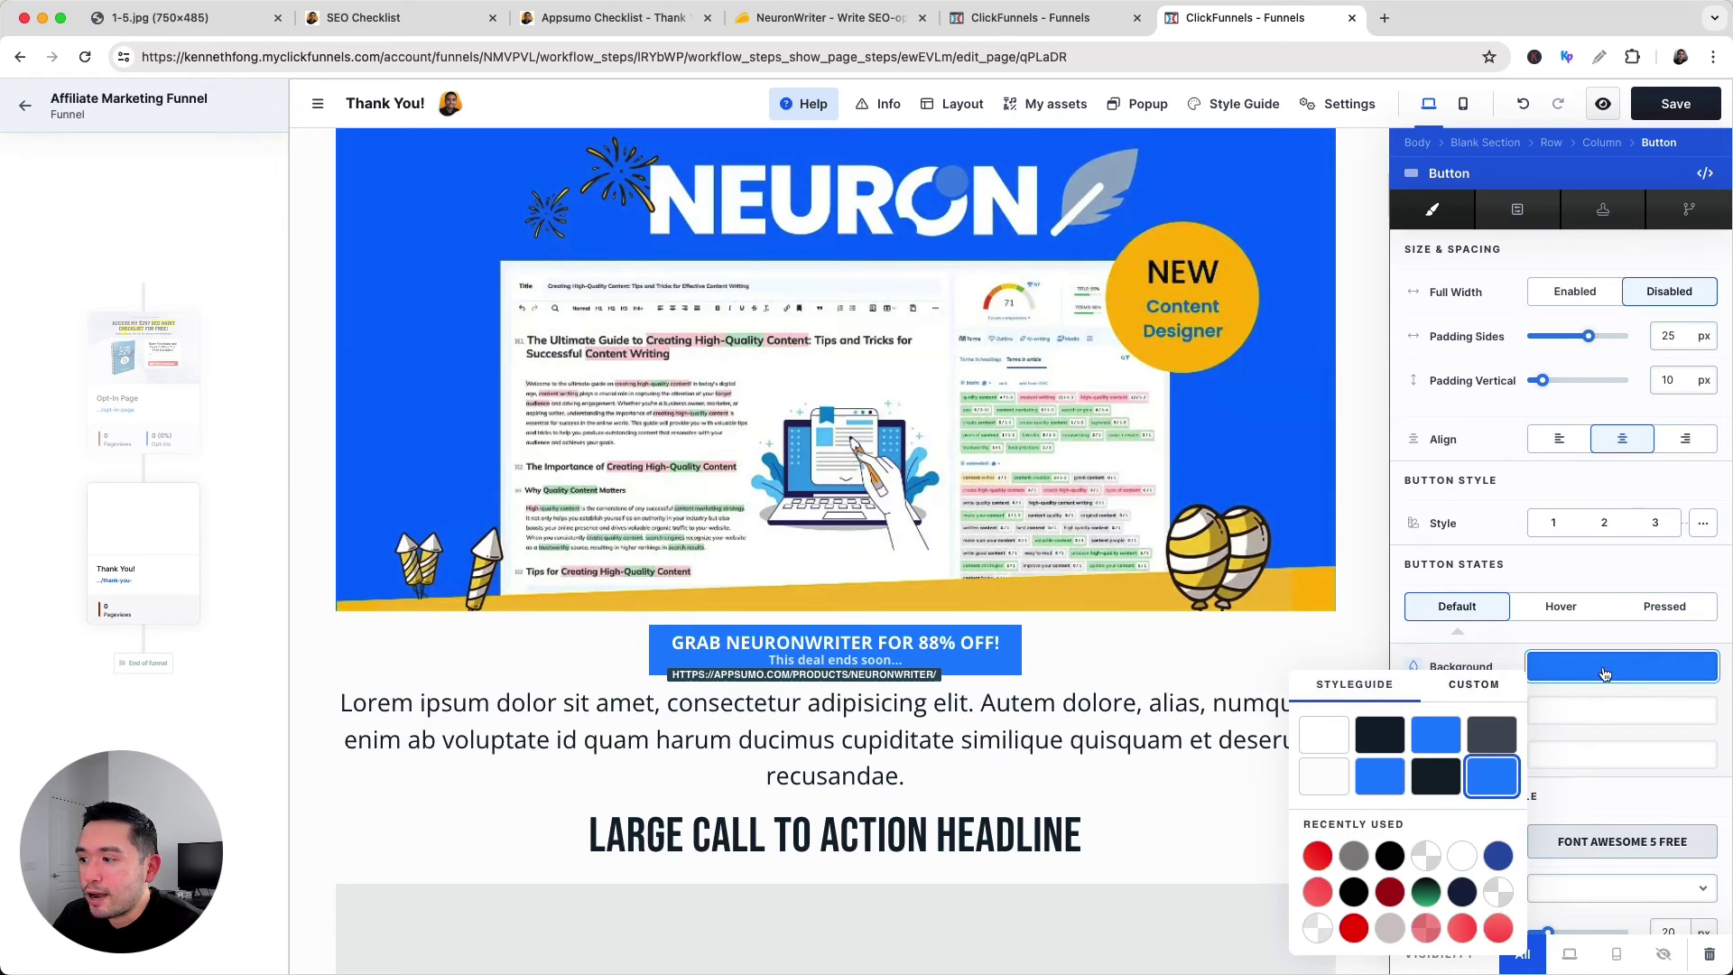
pyautogui.click(1318, 864)
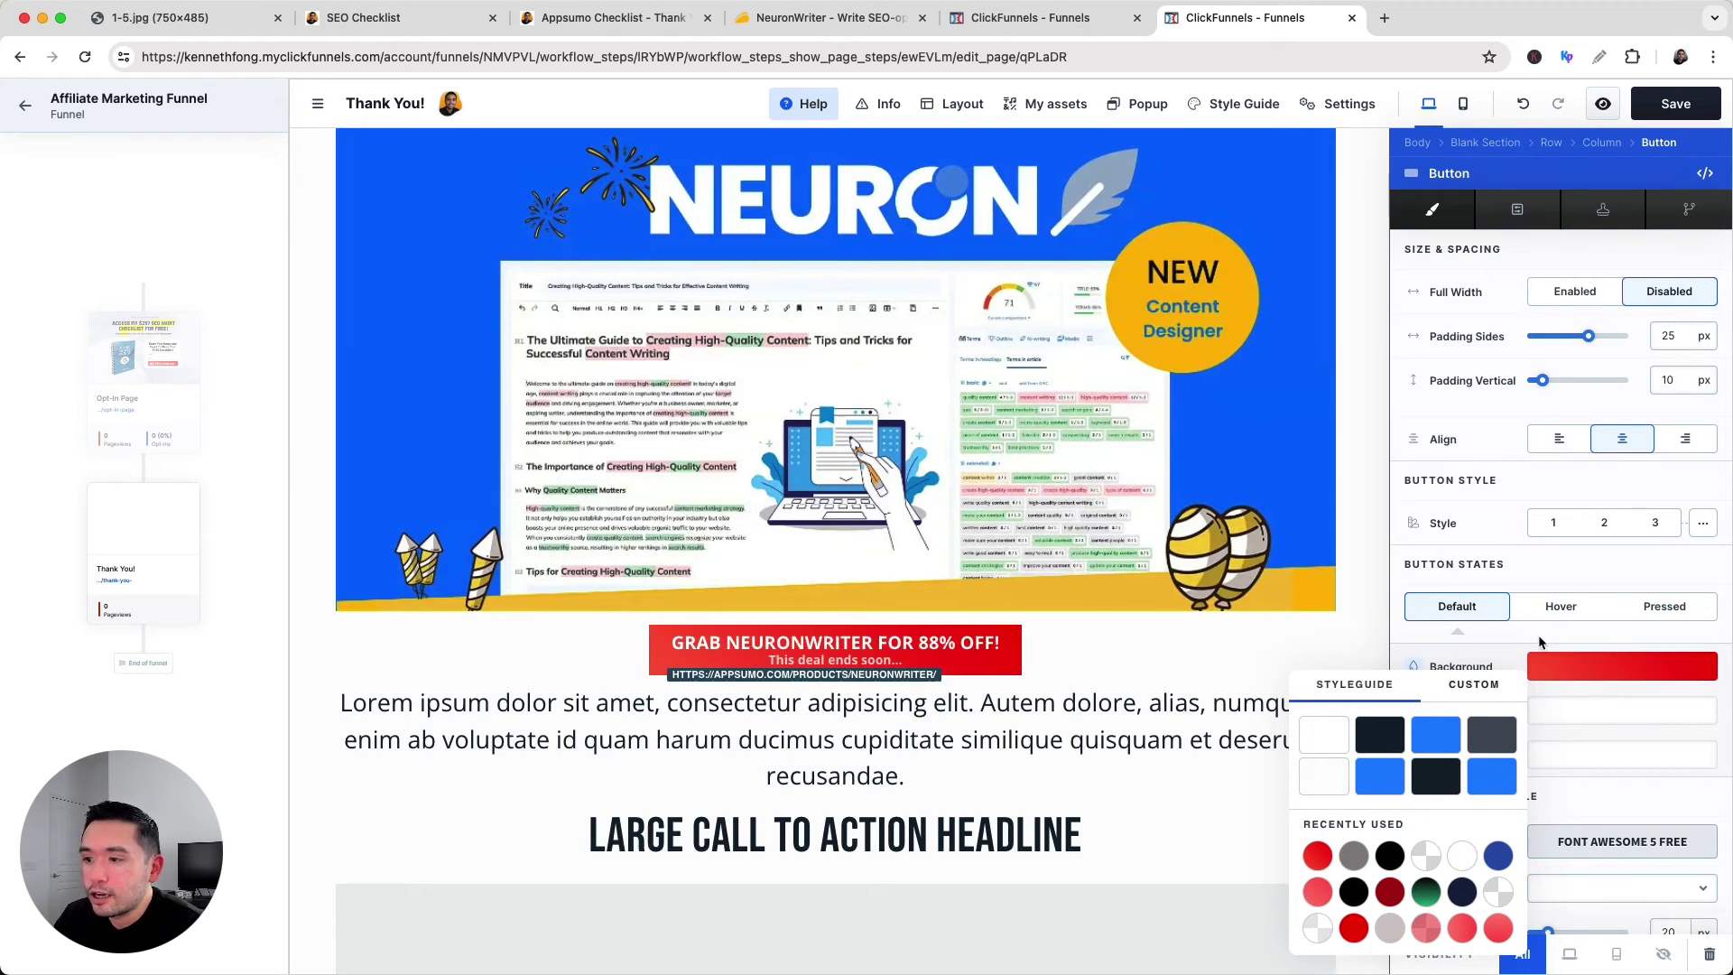
pyautogui.scroll(-4, 1548, 658)
pyautogui.scroll(-10, 1555, 724)
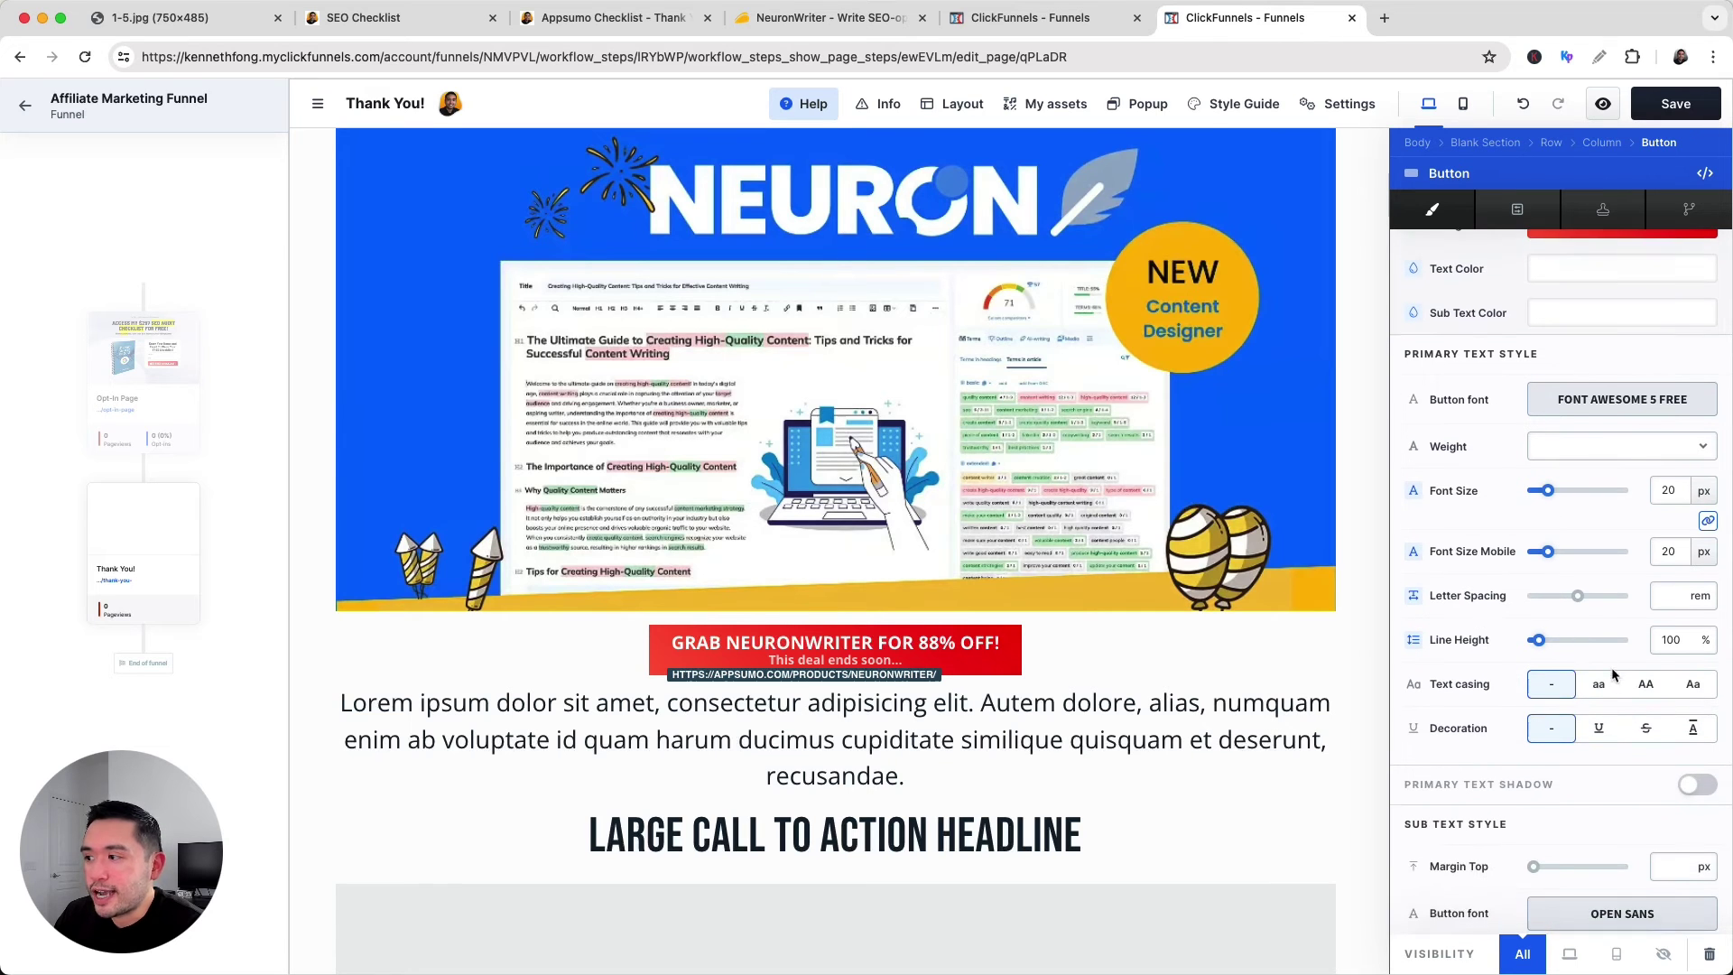
pyautogui.click(1066, 817)
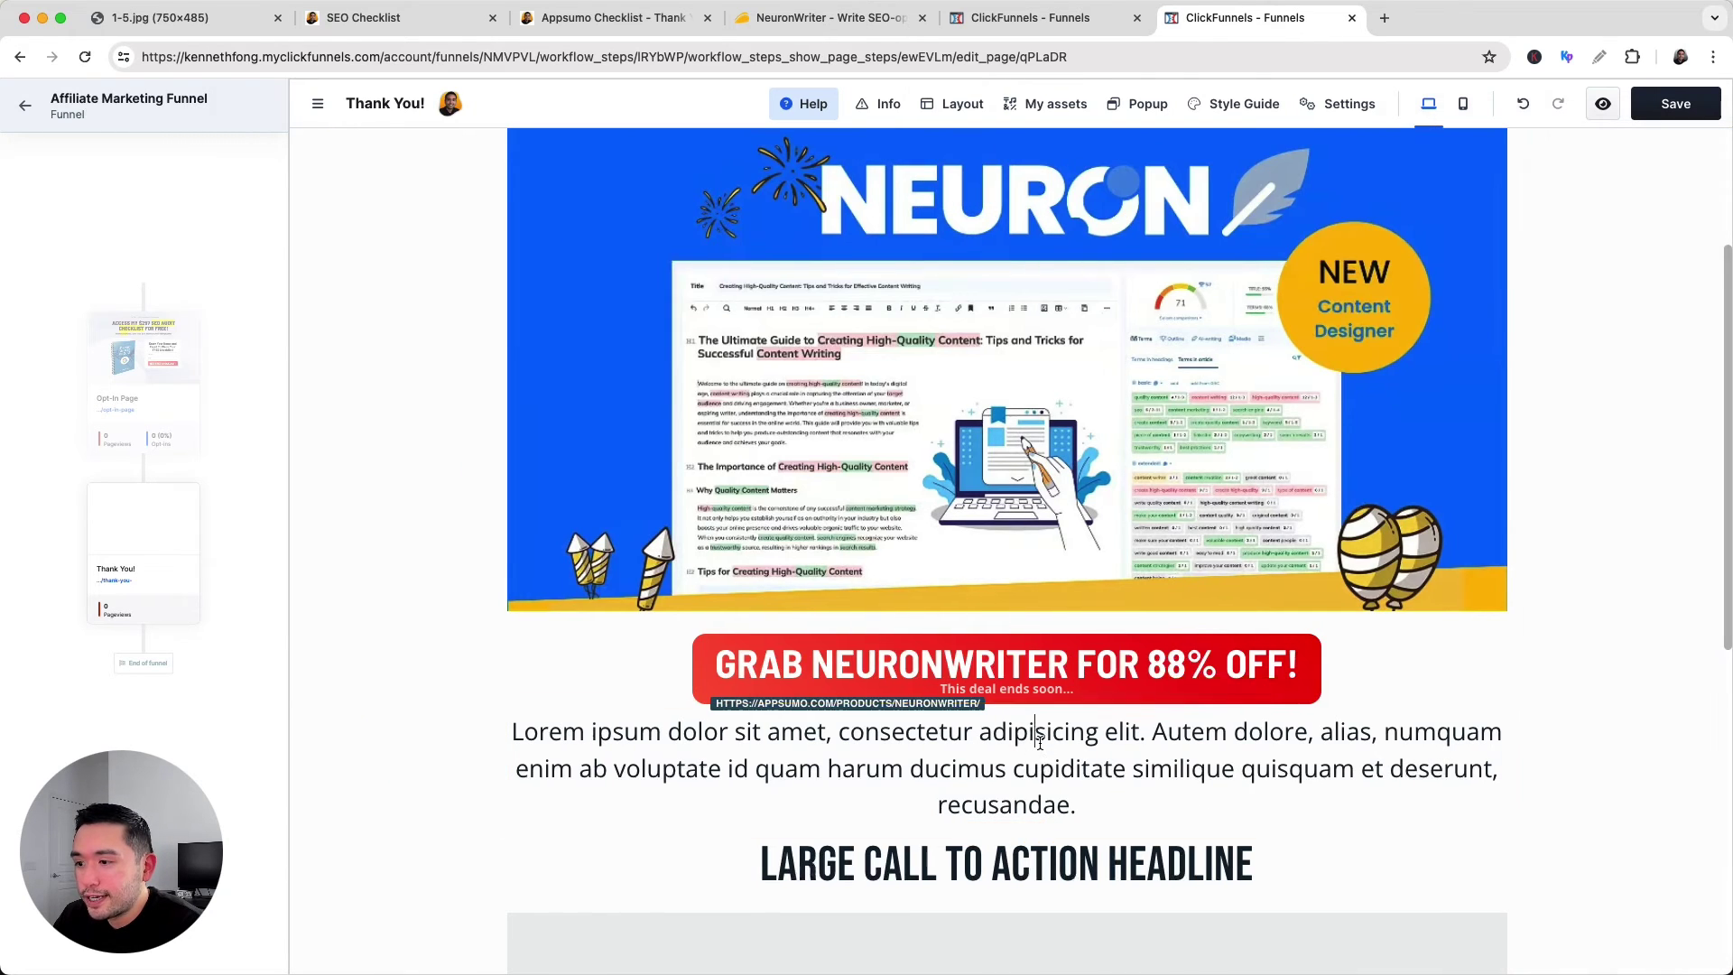
# Paste 'No thanks, I want to browse other deals on AppSumo.' over the Lorem ipsum paragraph.
pyautogui.tripleClick(1047, 804)
pyautogui.write('No thanks, I want to browse other deals on AppSumo.')
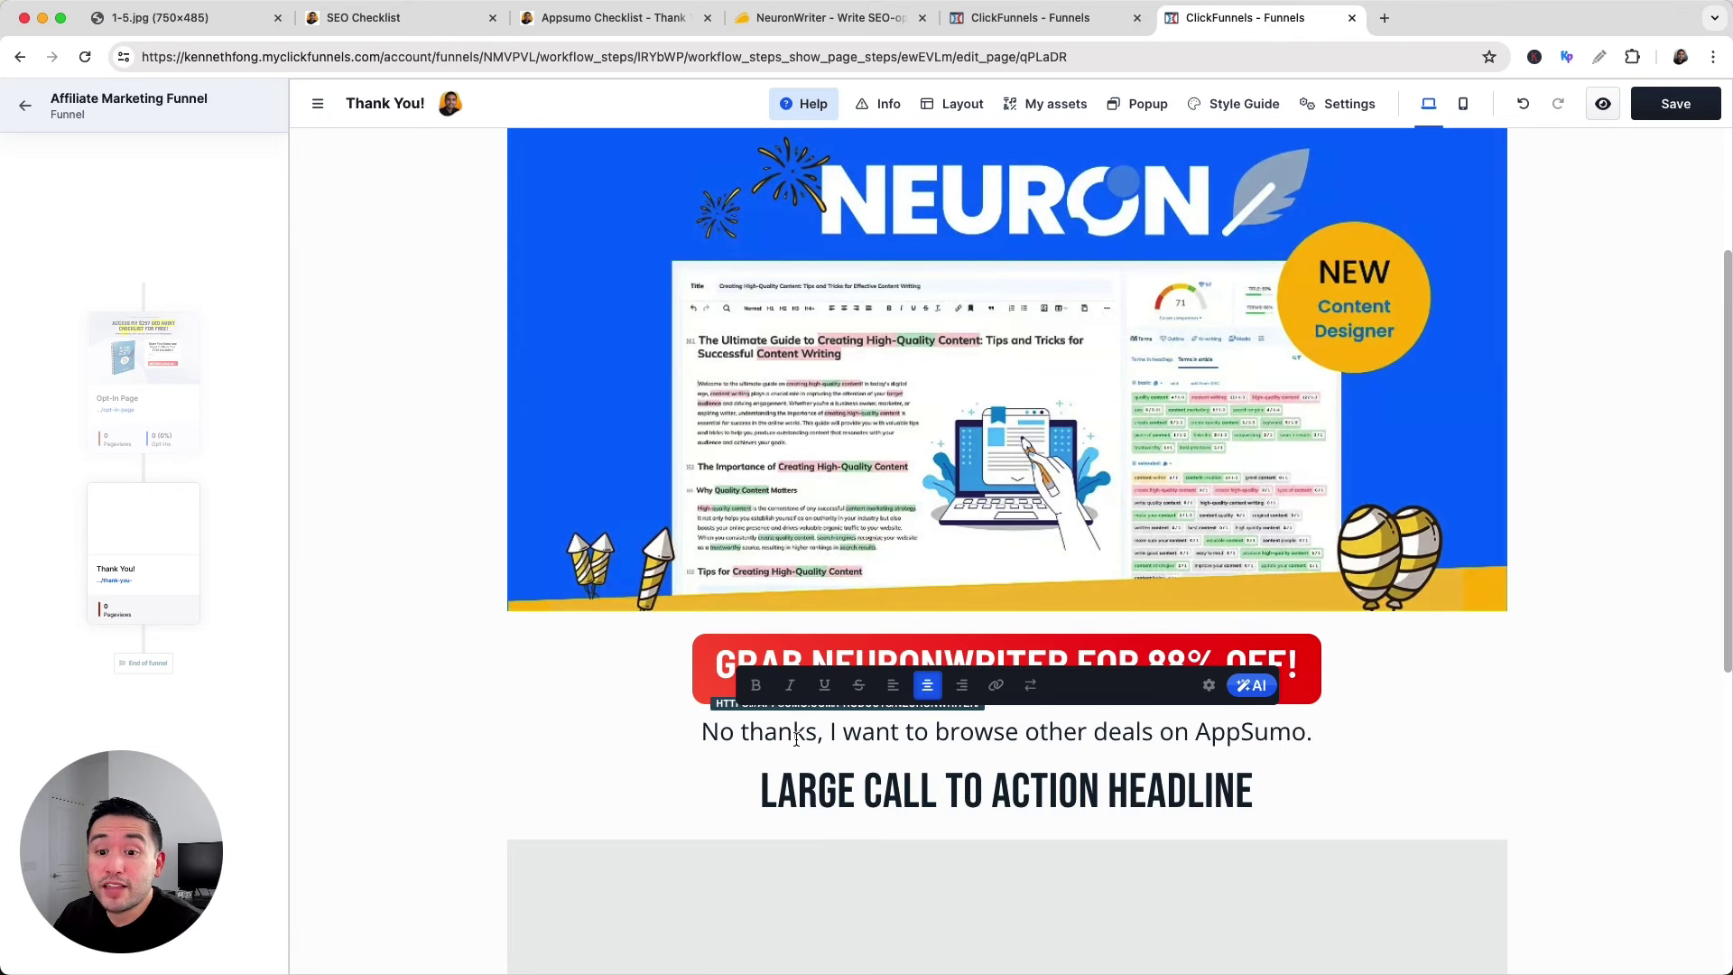
pyautogui.tripleClick(1044, 727)
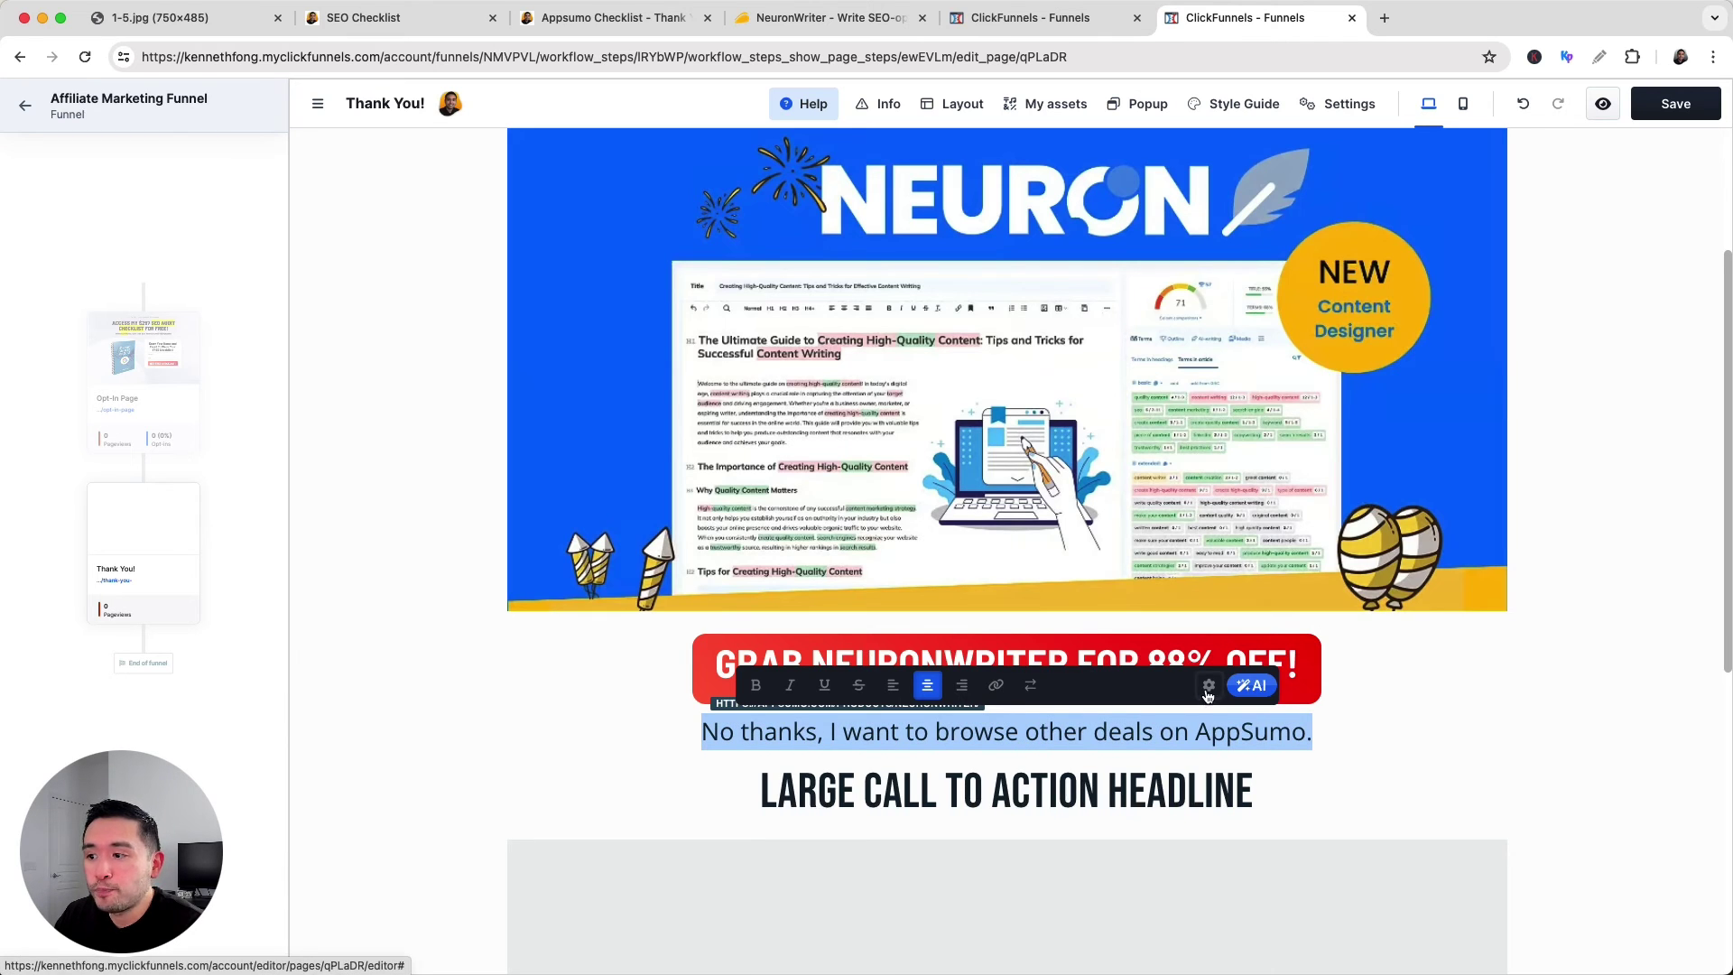
# Link the No thanks line to the AppSumo address, opening in a new window.
pyautogui.click(995, 685)
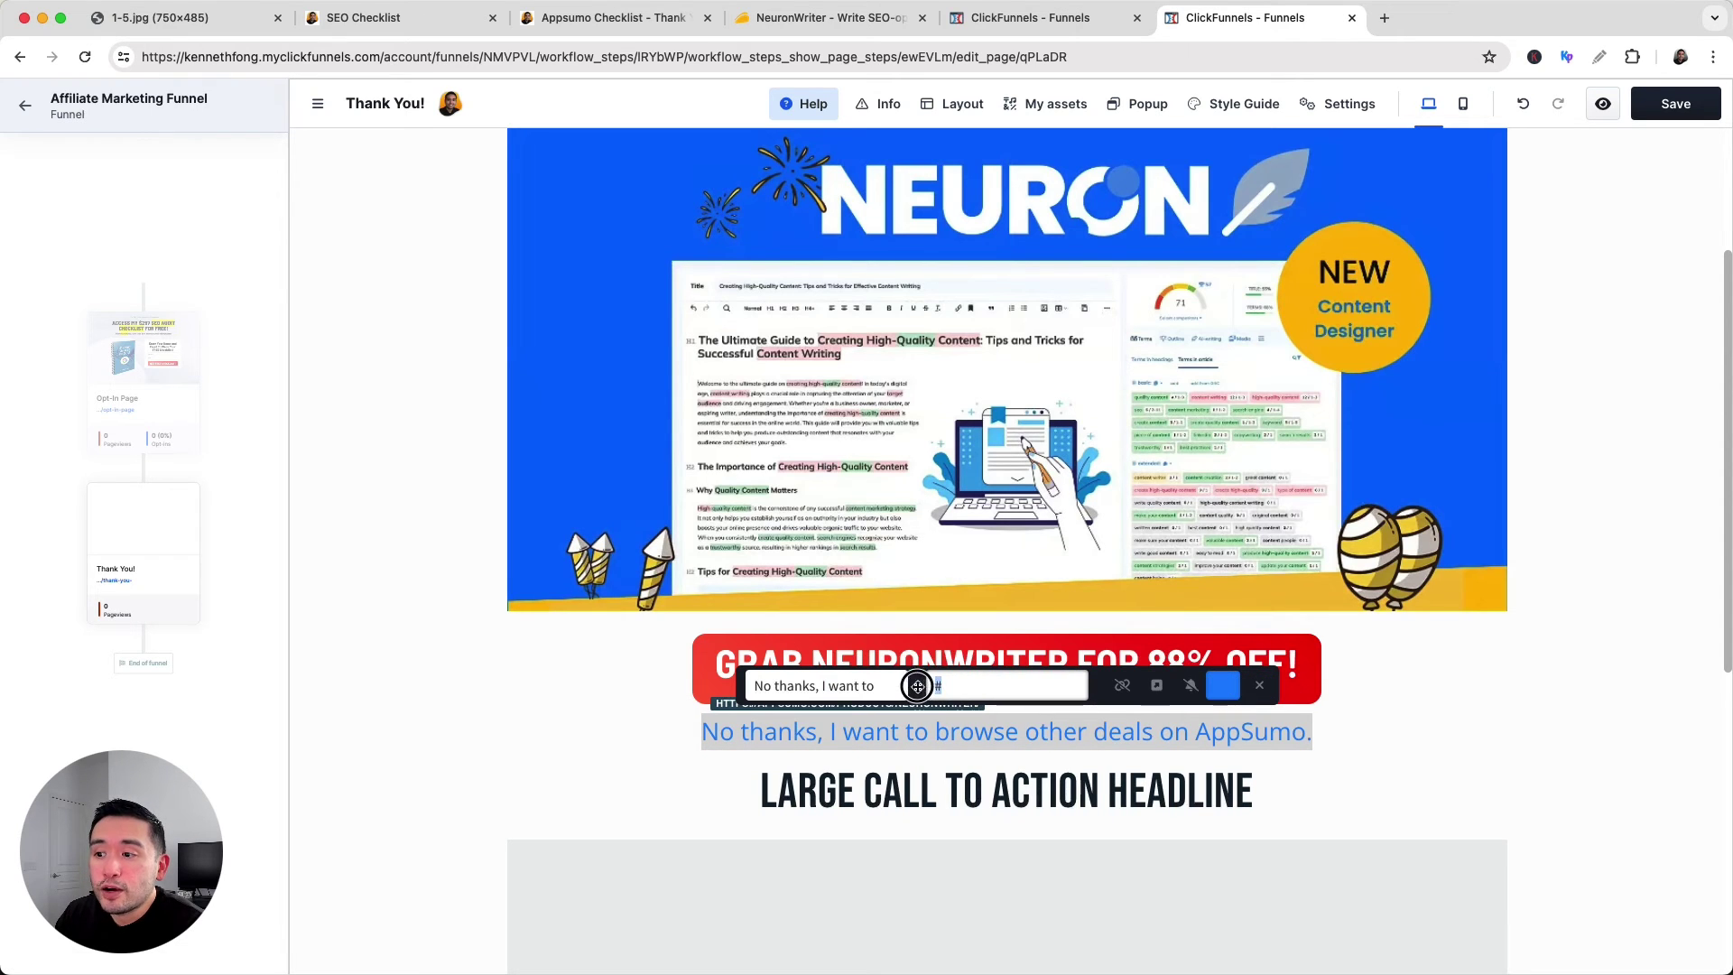
pyautogui.press('super+v')
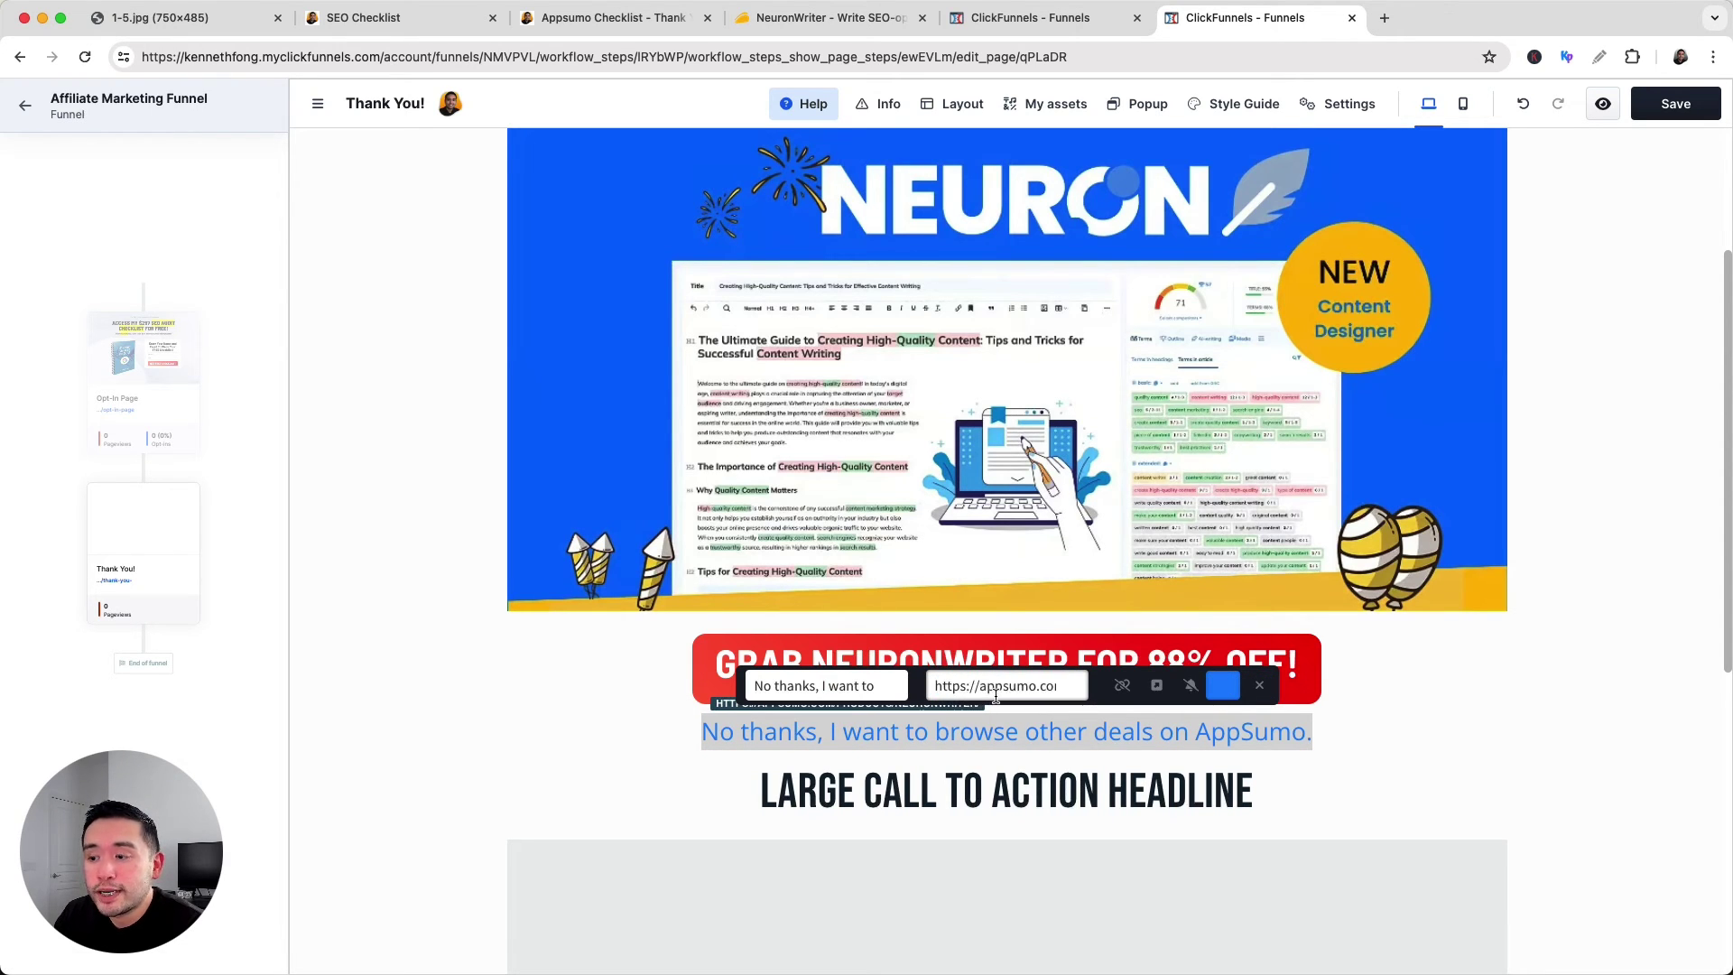
pyautogui.click(778, 18)
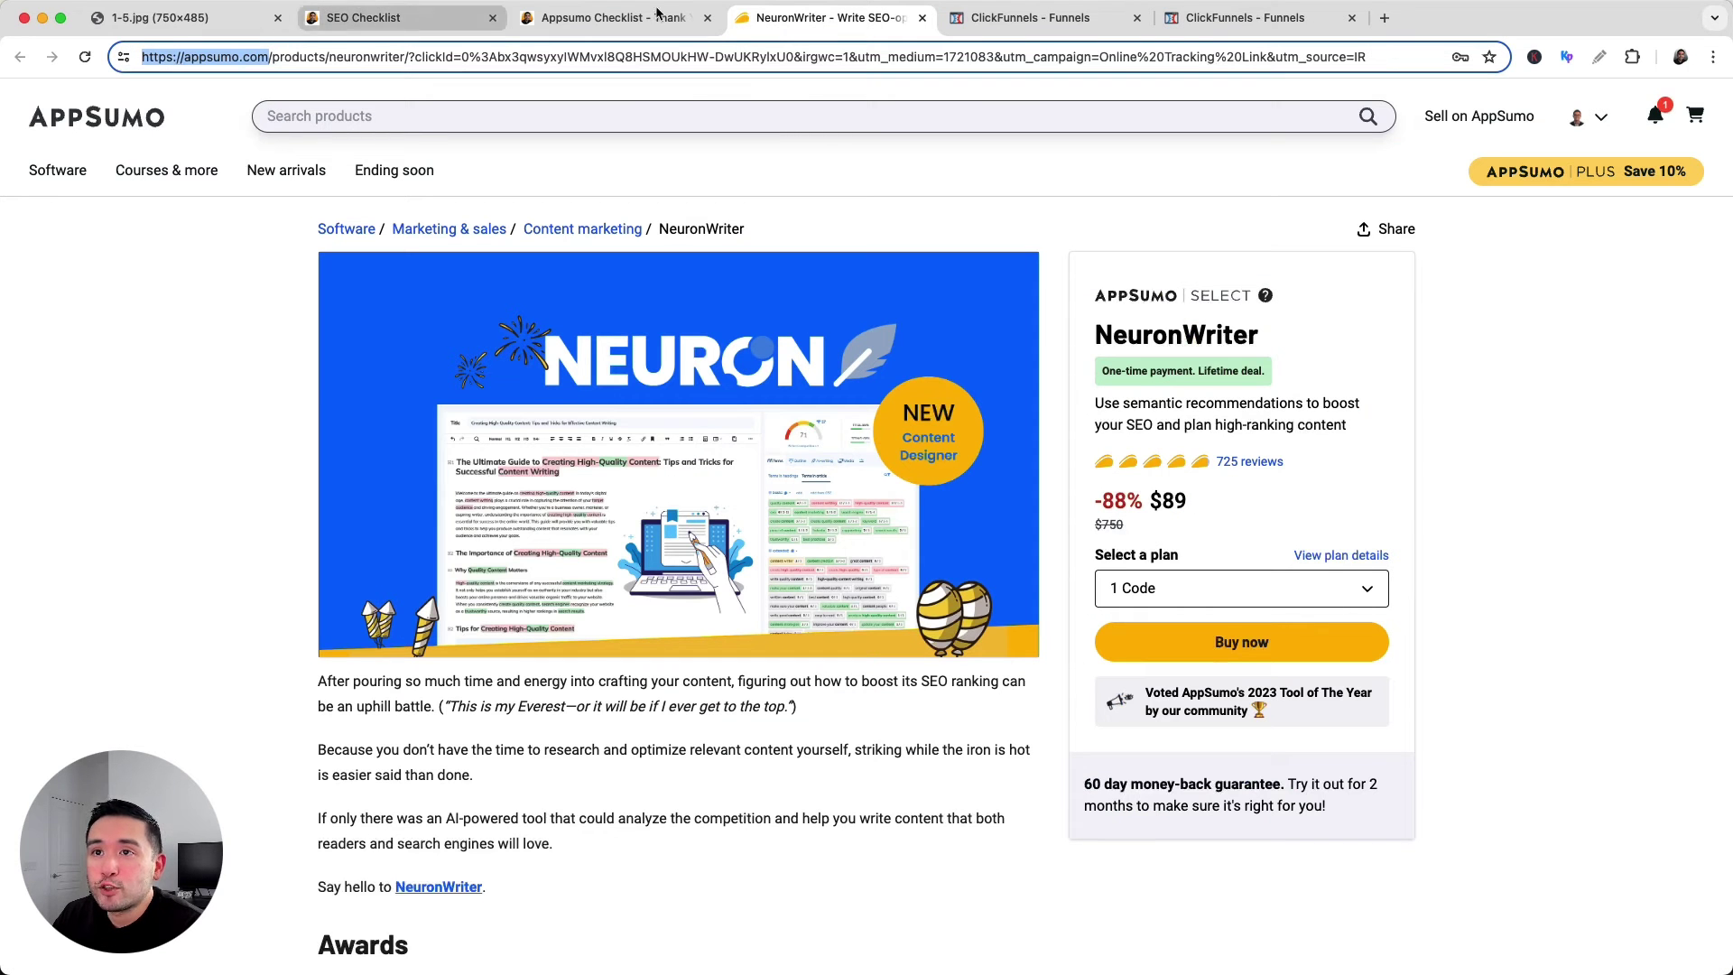
pyautogui.click(1213, 18)
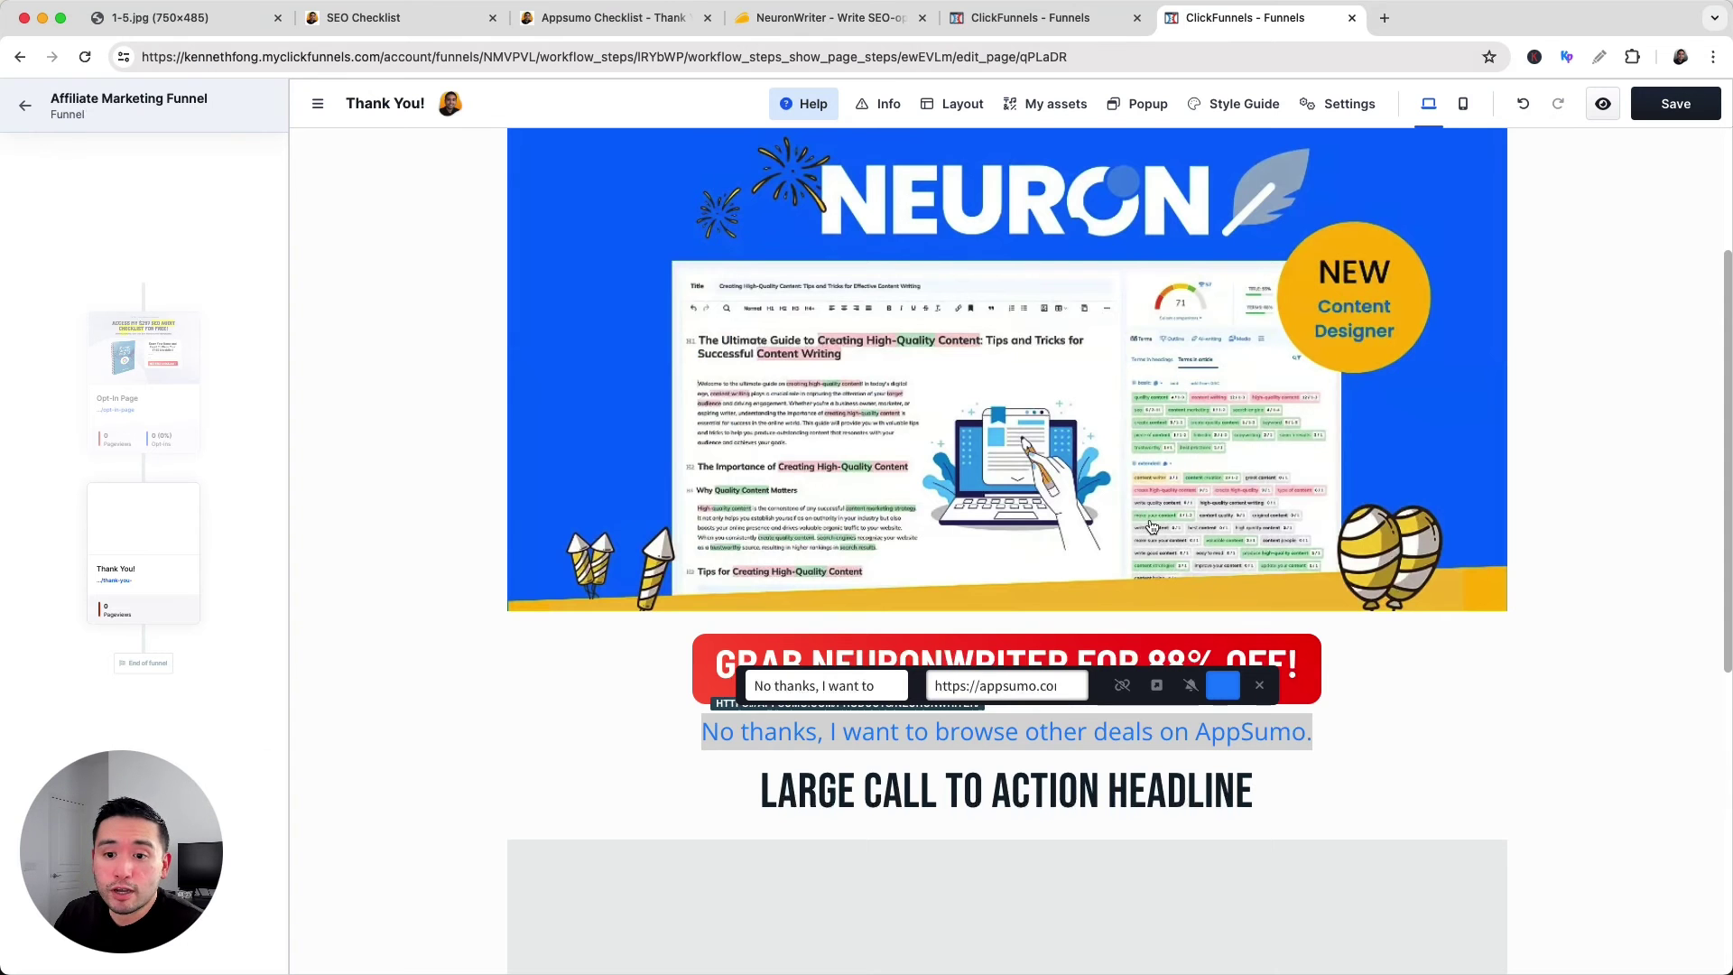
pyautogui.click(1164, 695)
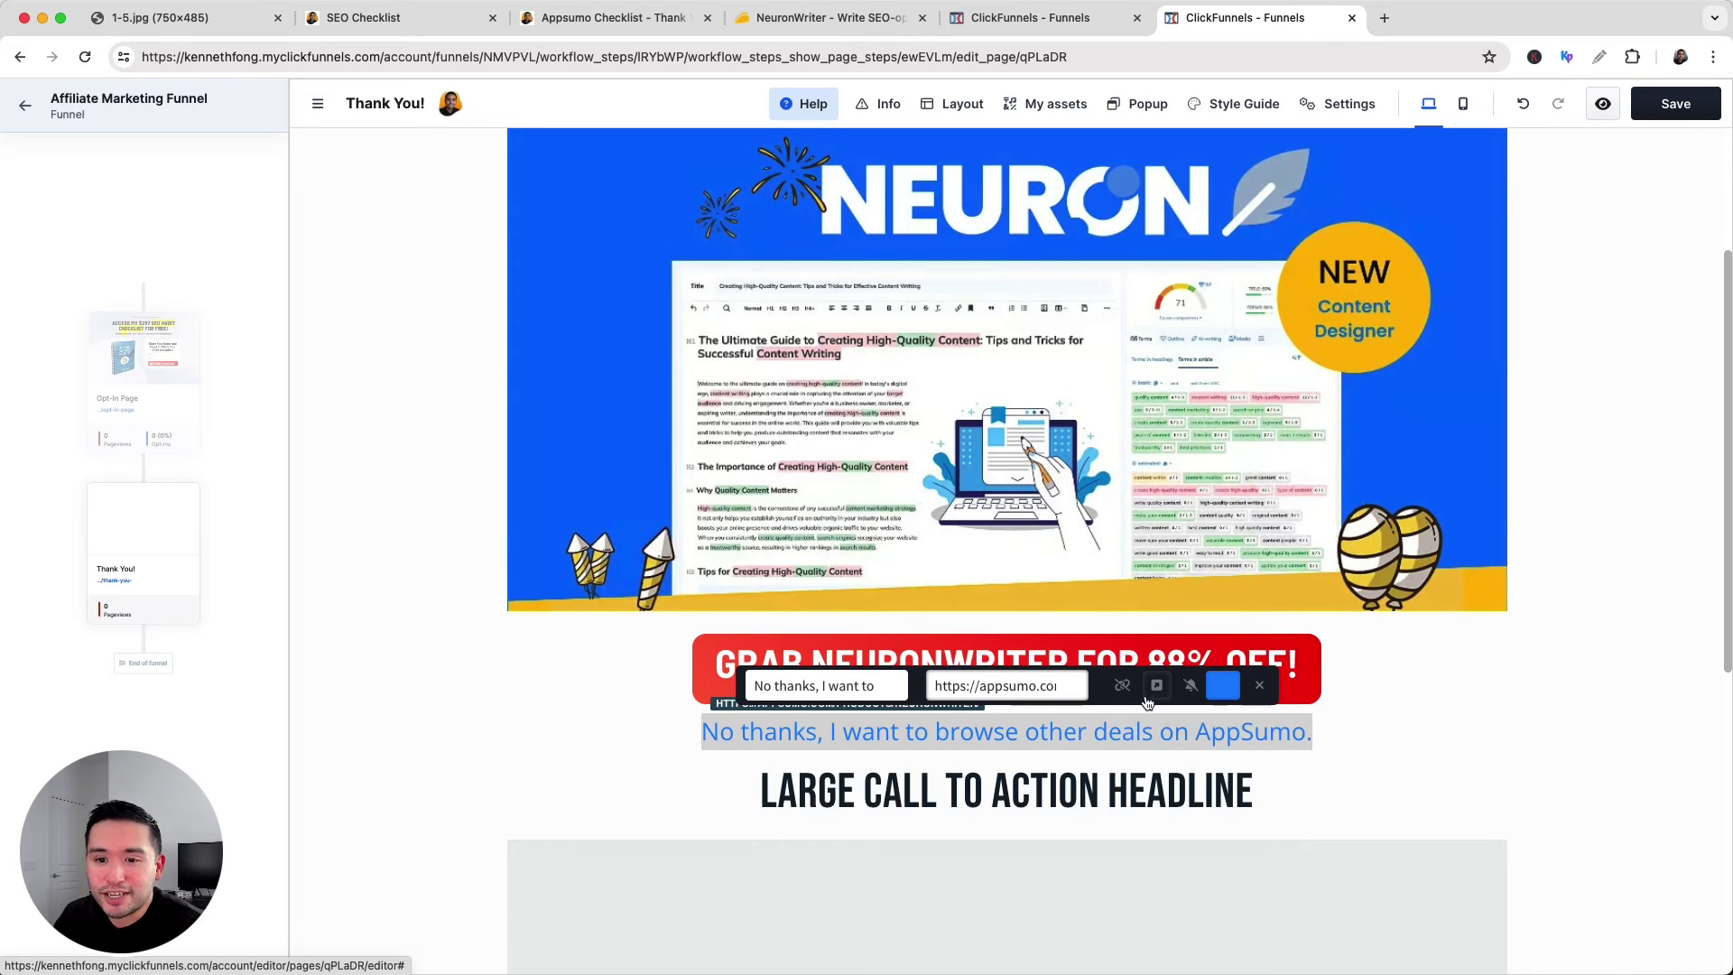
# Override the paragraph style to make the No thanks text black (#000000).
pyautogui.click(1259, 685)
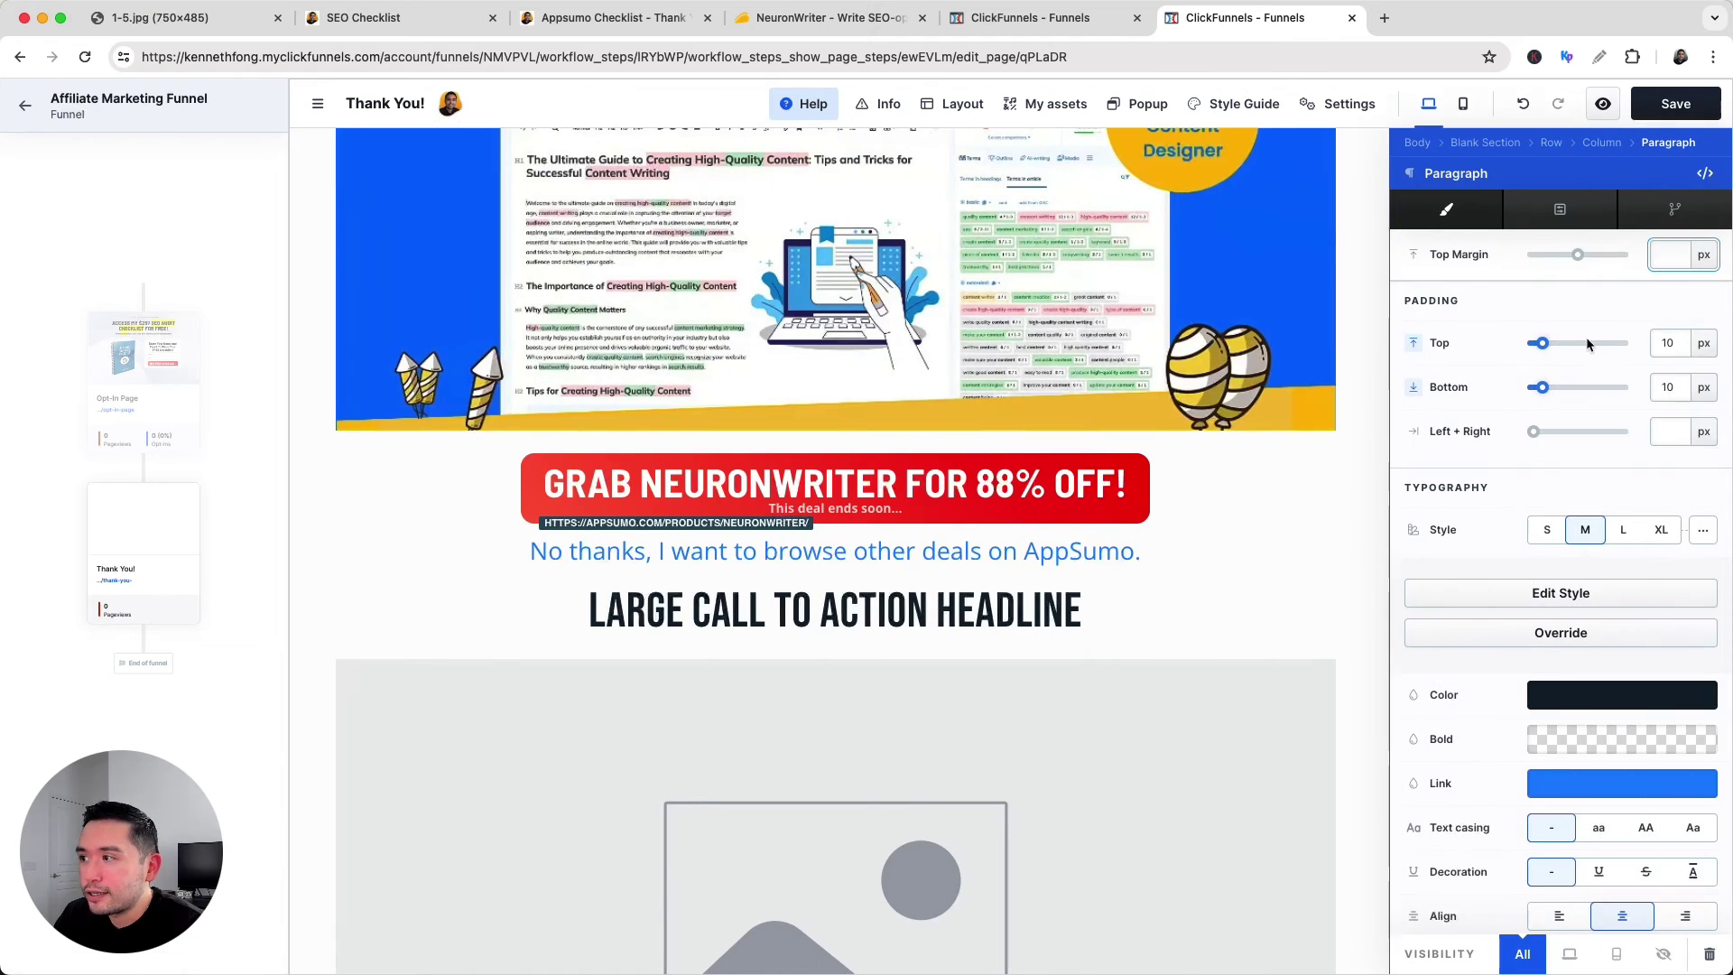
pyautogui.click(1561, 632)
pyautogui.click(1552, 688)
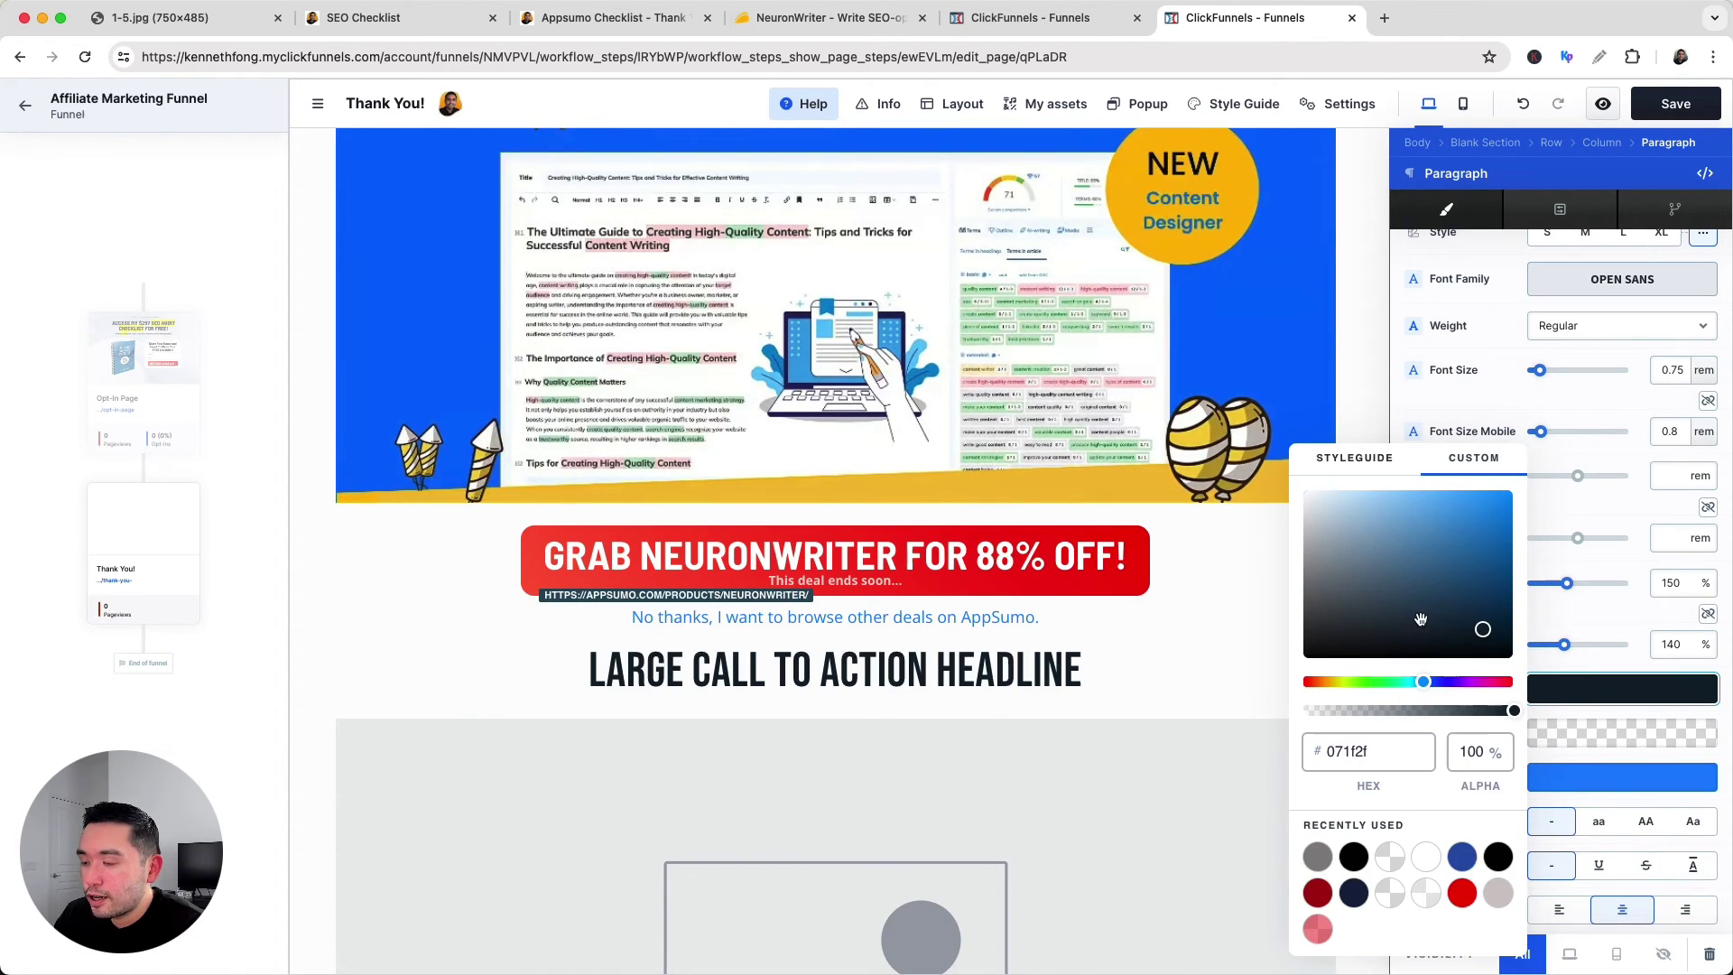
pyautogui.moveTo(1421, 619); pyautogui.dragTo(1254, 685)
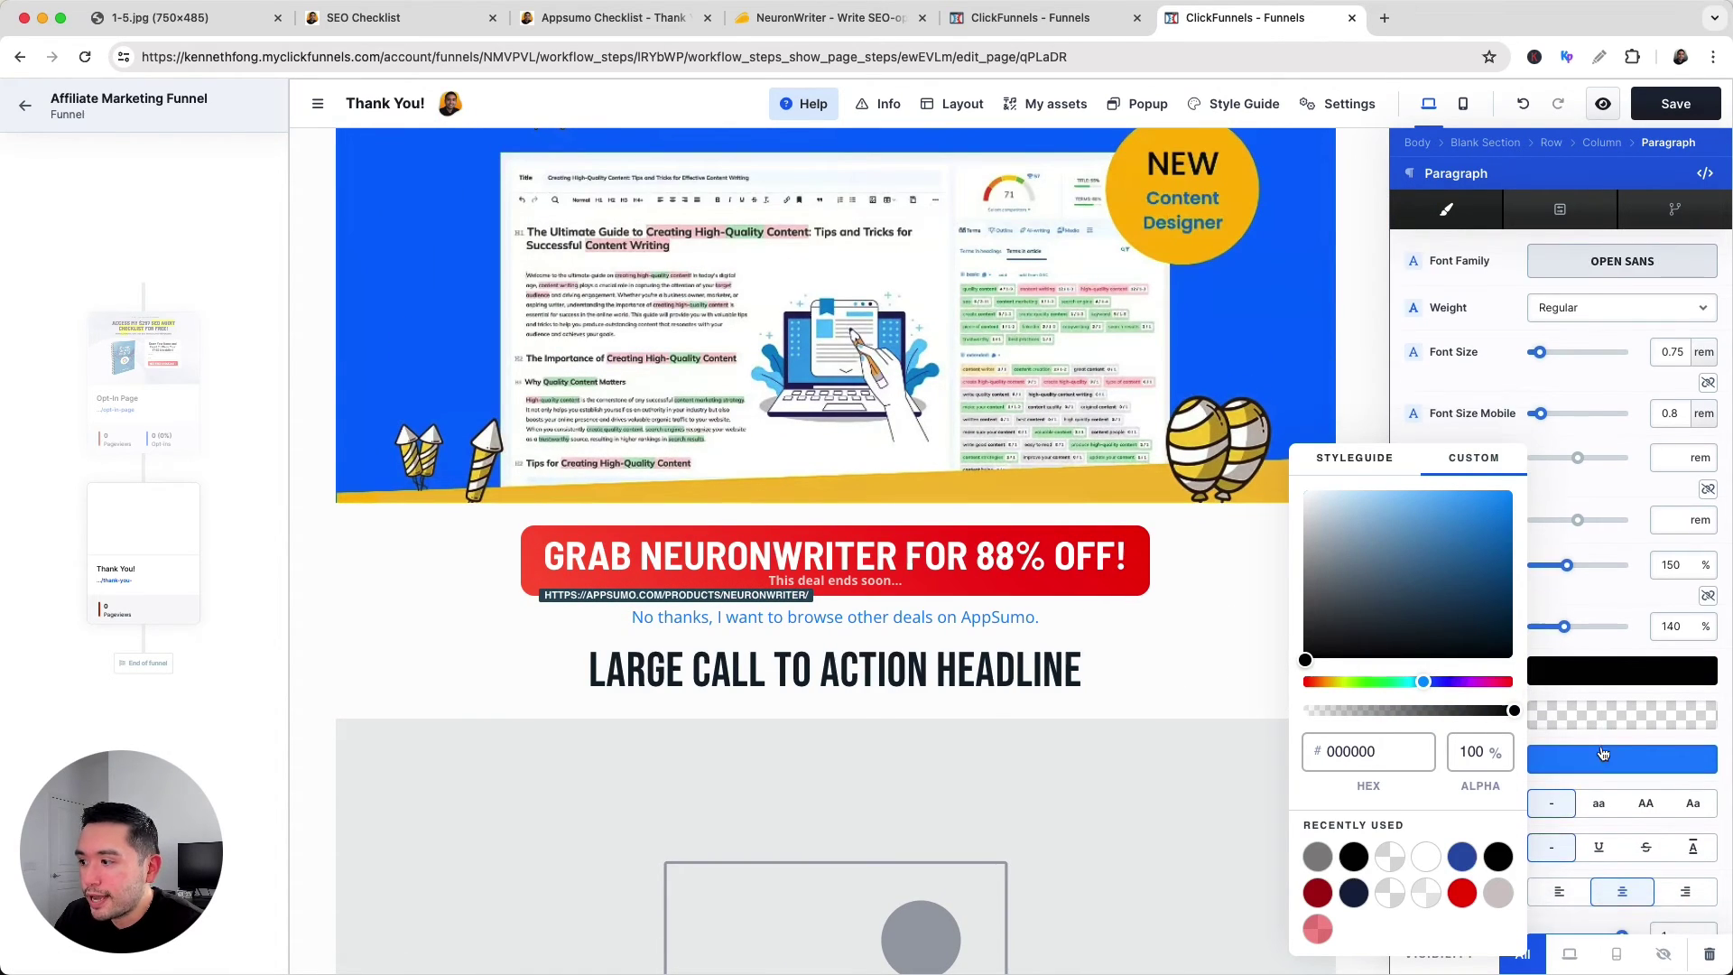
pyautogui.click(1052, 619)
pyautogui.click(959, 609)
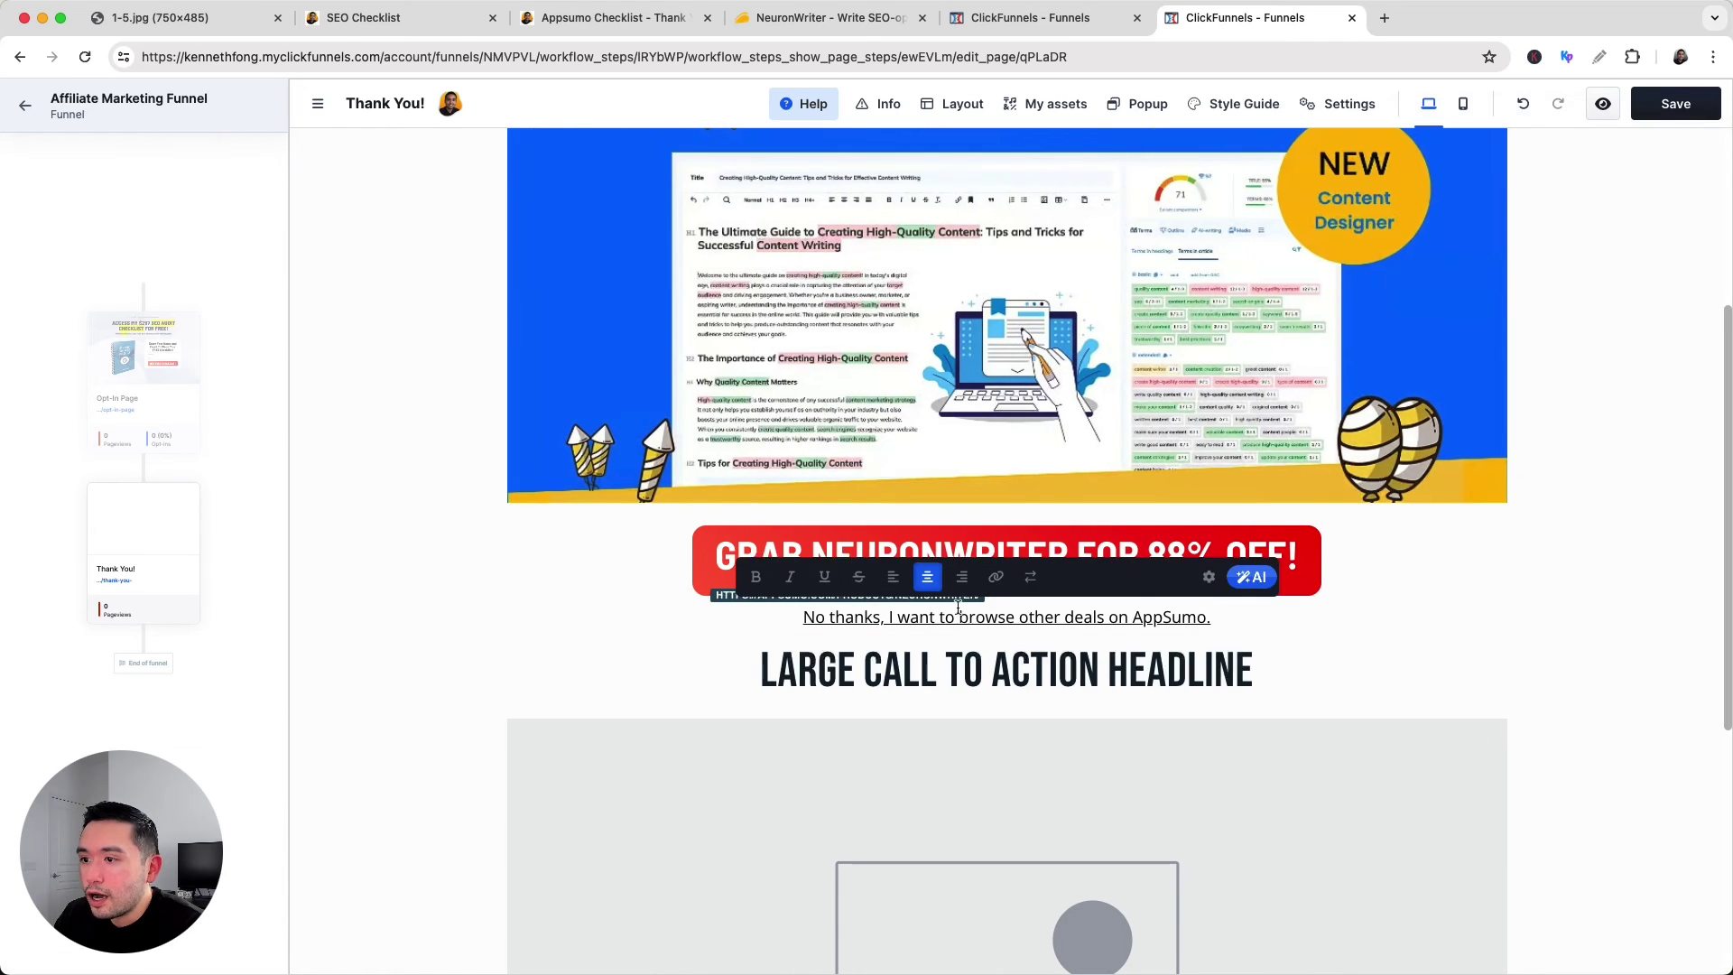
pyautogui.click(884, 616)
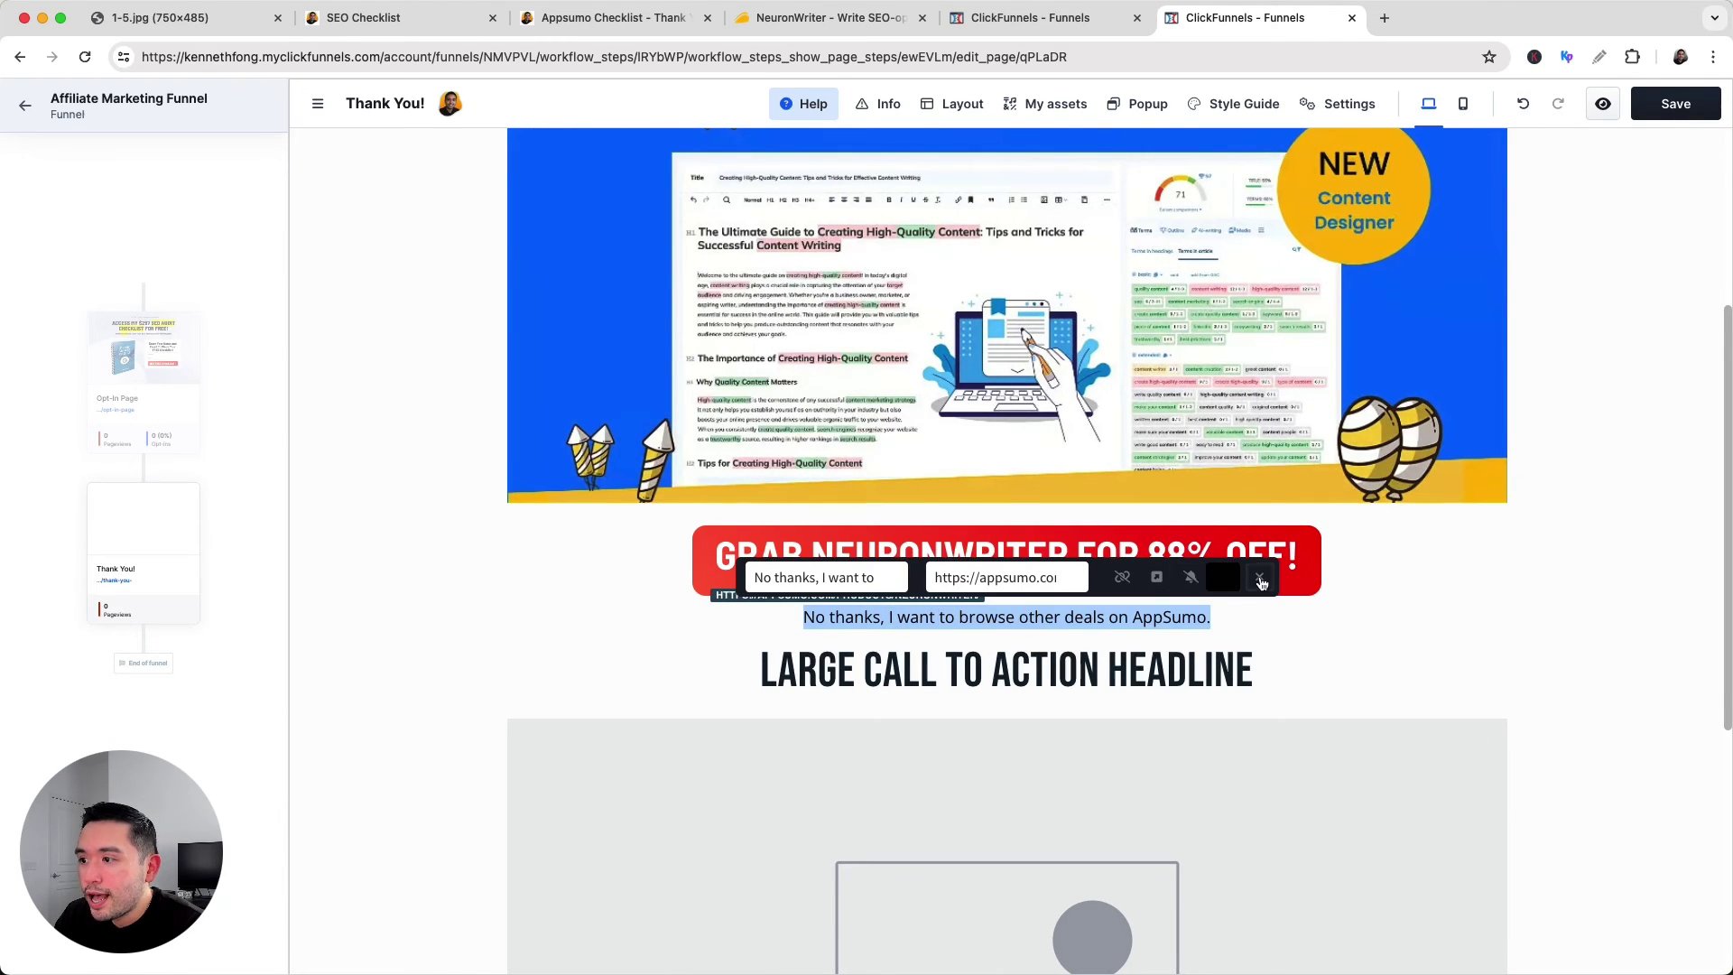
pyautogui.click(1260, 582)
pyautogui.click(761, 650)
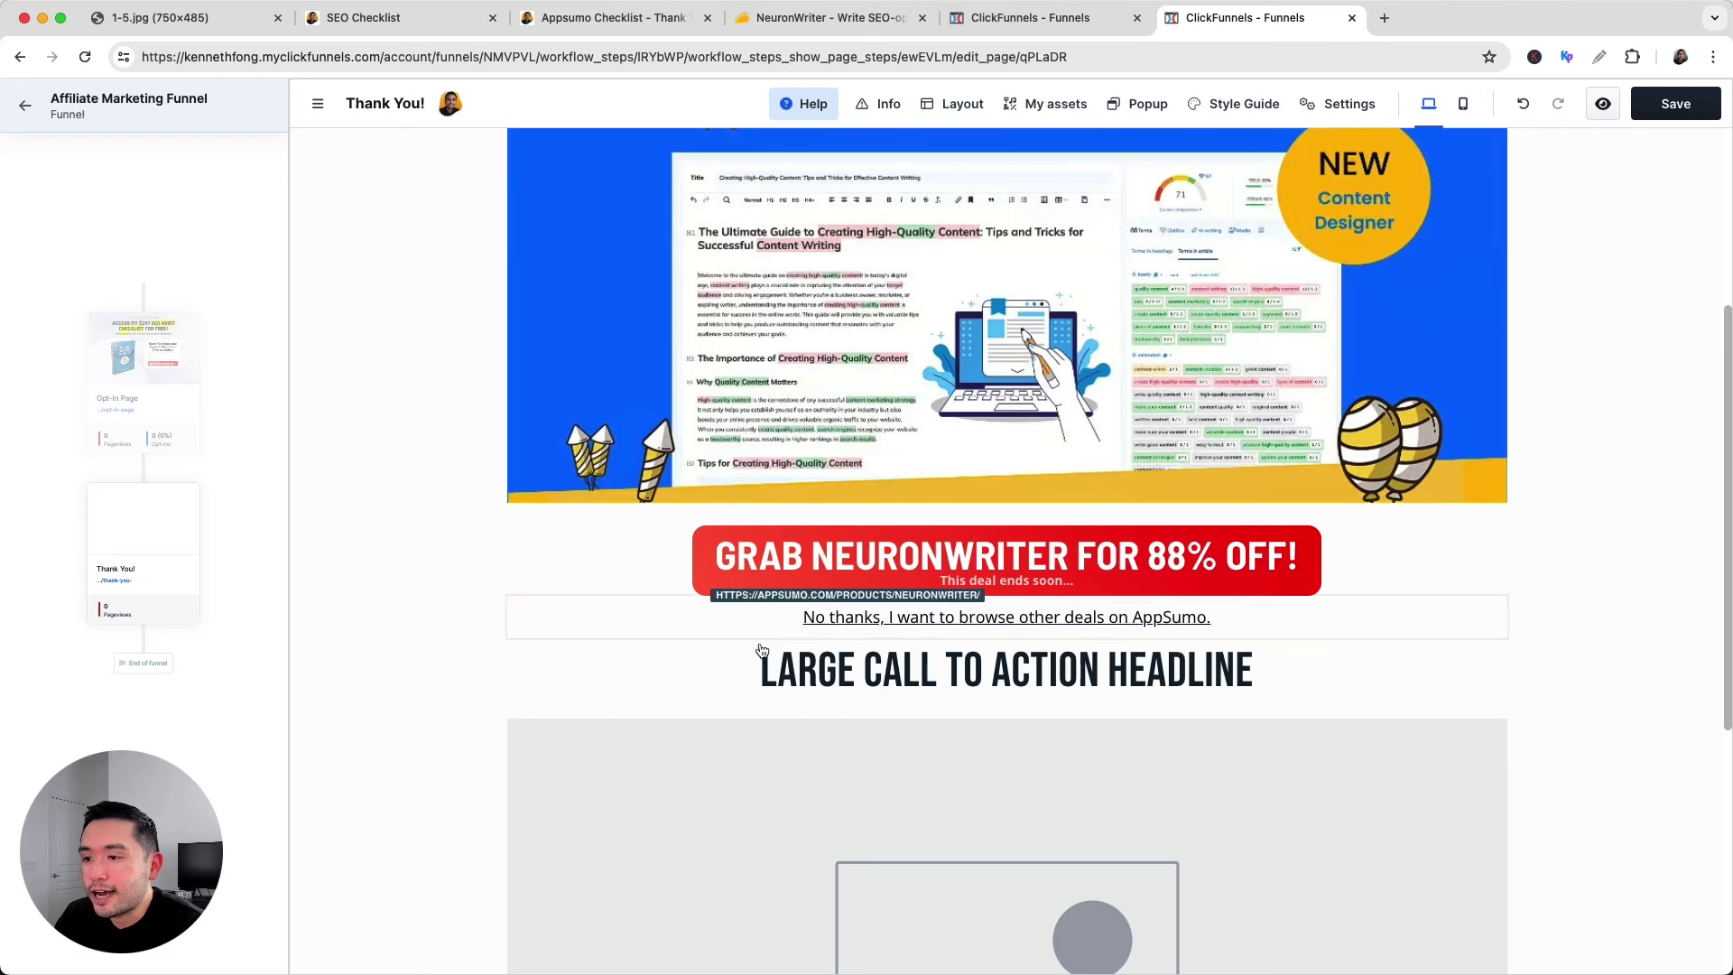